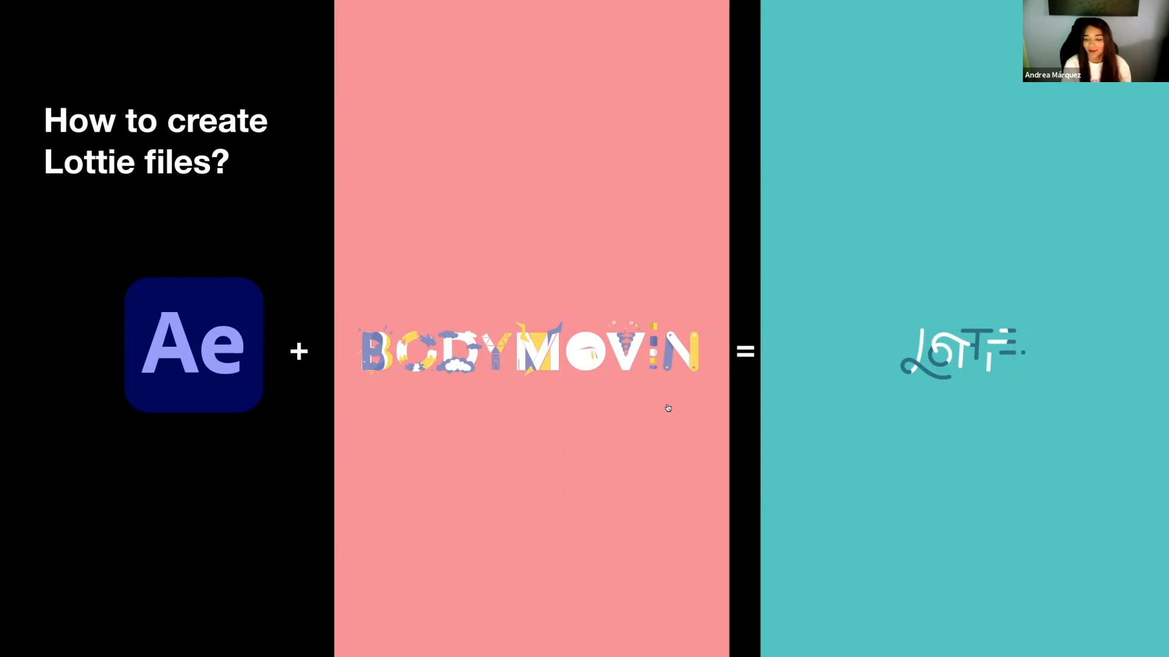
# - Leave the slideshow, switch to the Bravo-Lottie design in Adobe XD and widen its window to the screen's edge
pyautogui.press('Escape')
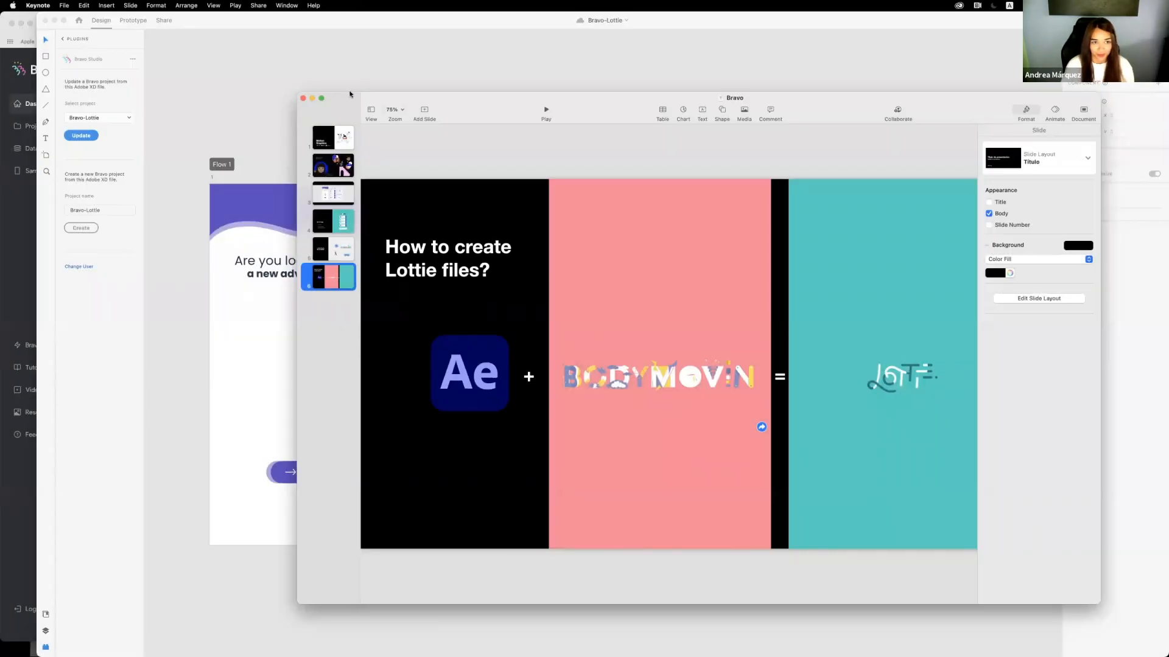
pyautogui.click(294, 90)
pyautogui.hscroll(-3, 430, 114)
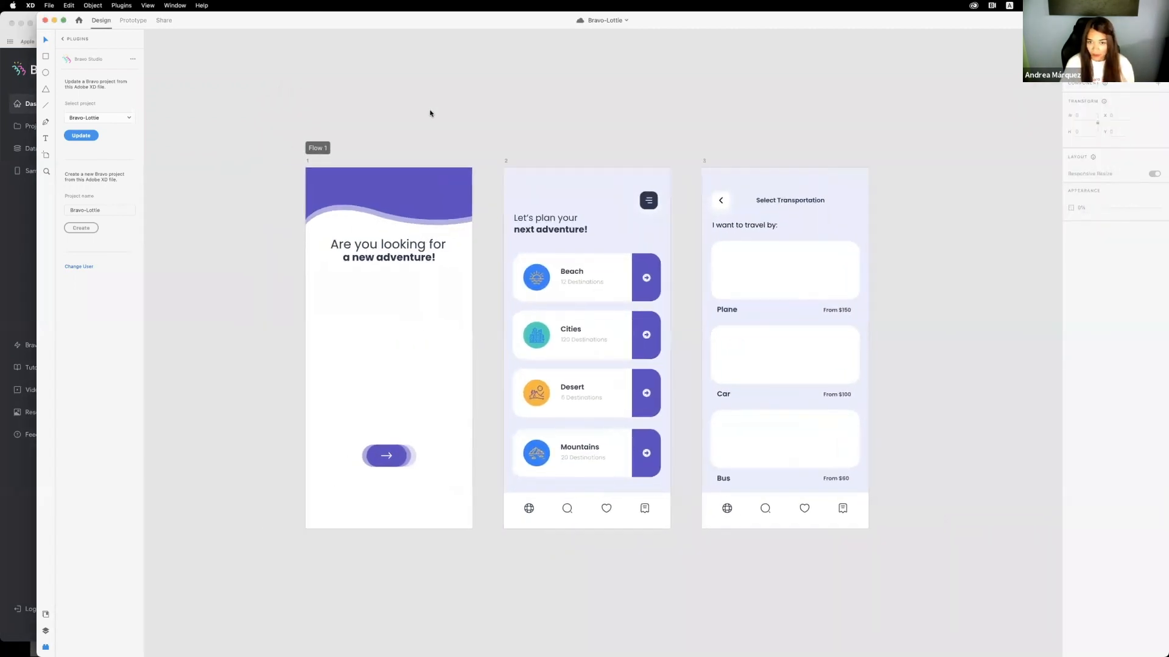
pyautogui.hscroll(-2, 430, 113)
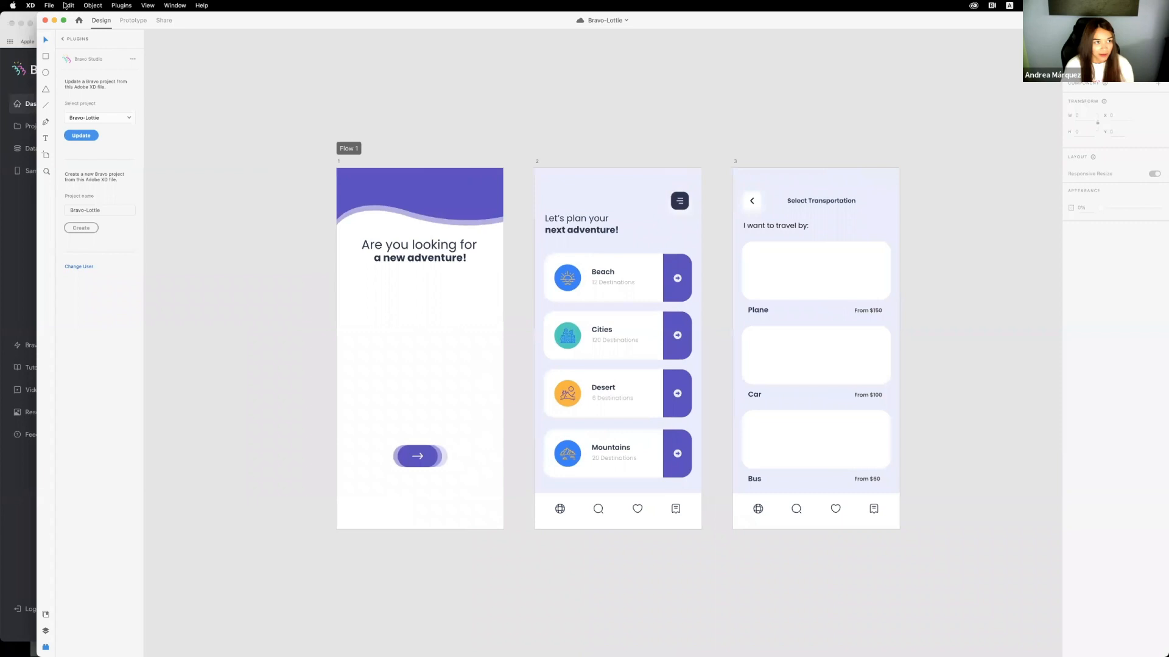
pyautogui.moveTo(38, 14); pyautogui.dragTo(4, 9)
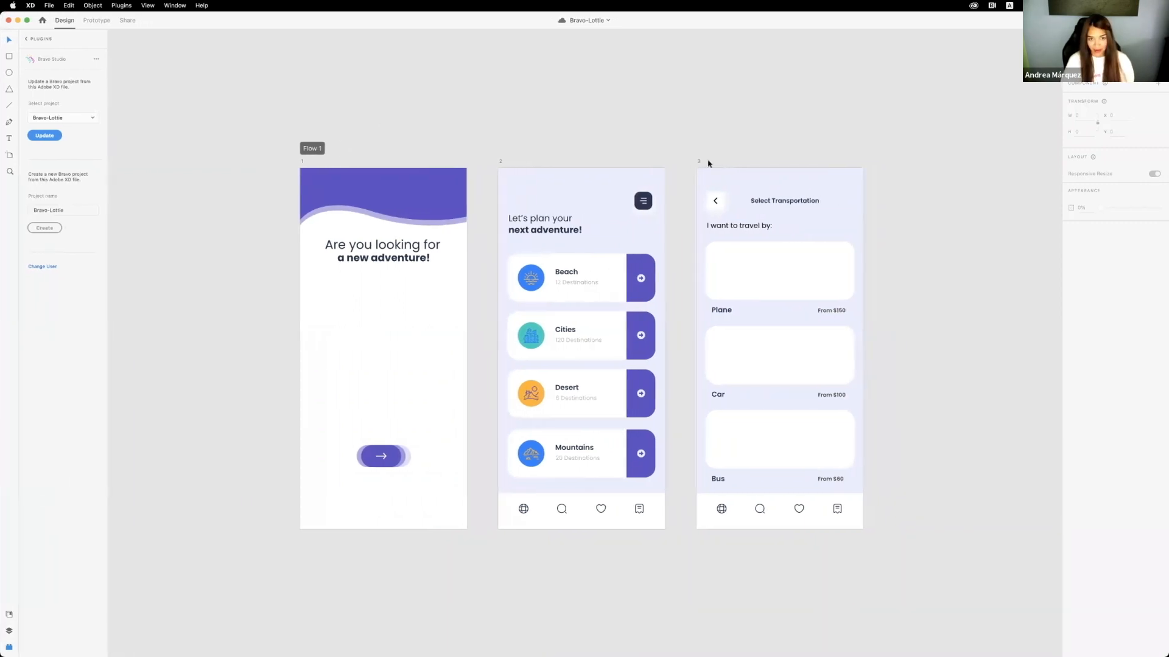
pyautogui.hscroll(1, 588, 155)
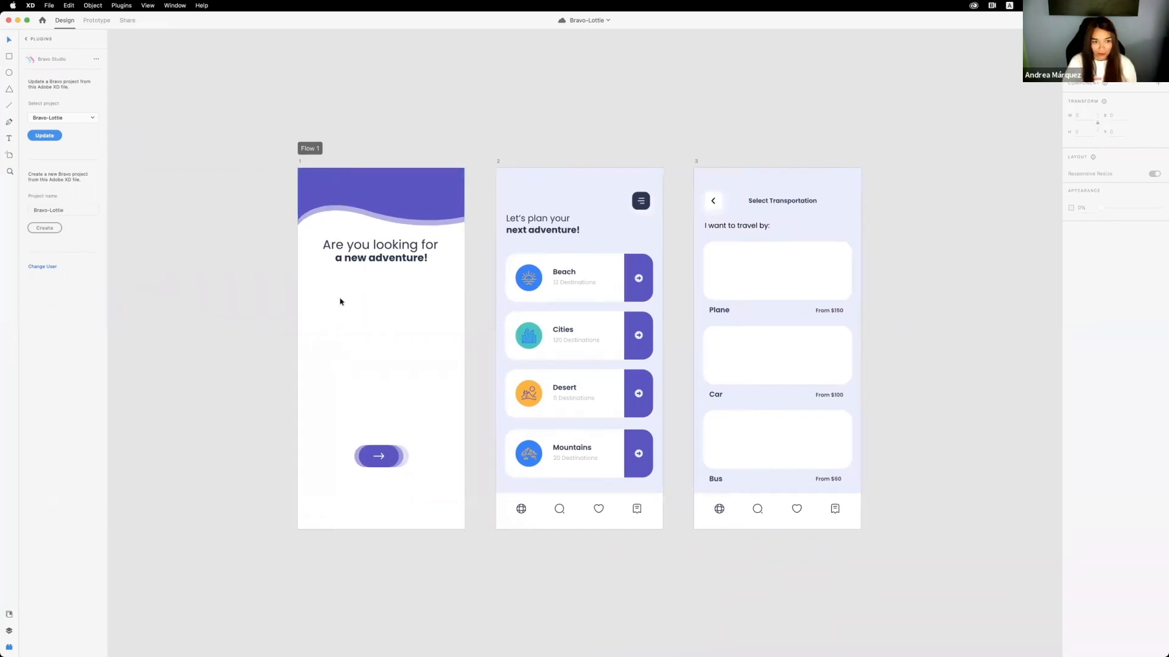
pyautogui.scroll(-1, 684, 282)
pyautogui.click(742, 353)
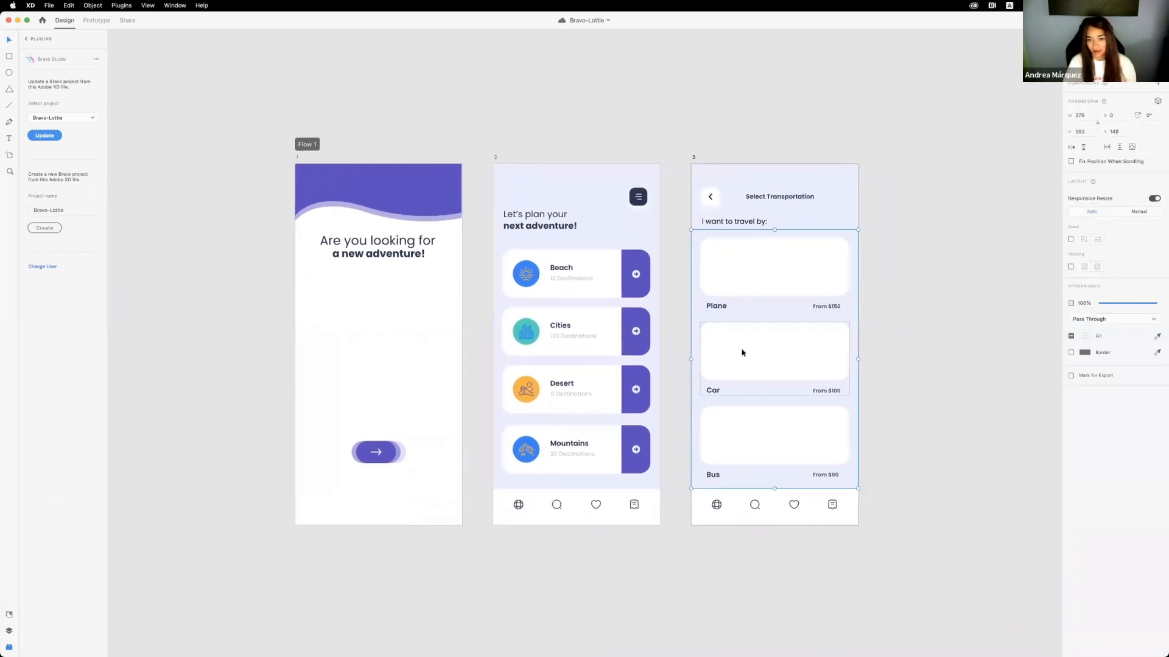
pyautogui.click(907, 443)
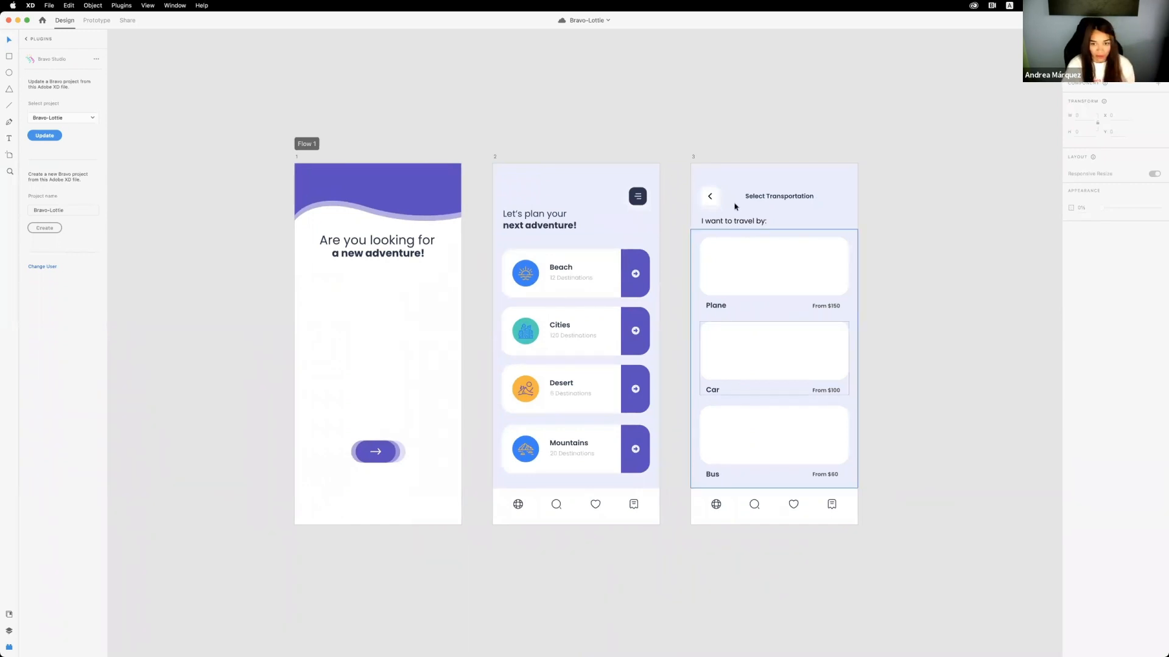
# - Show the document's layers, expand the text [container] group on artboard 1 and select its area layer
pyautogui.click(9, 631)
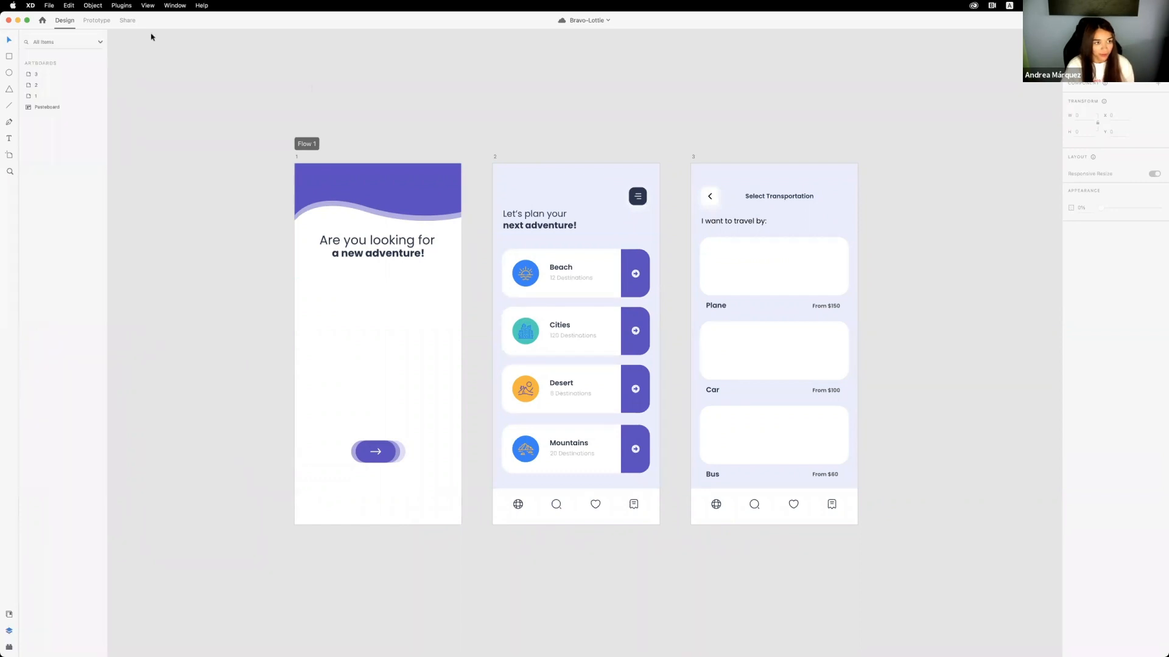
pyautogui.click(324, 177)
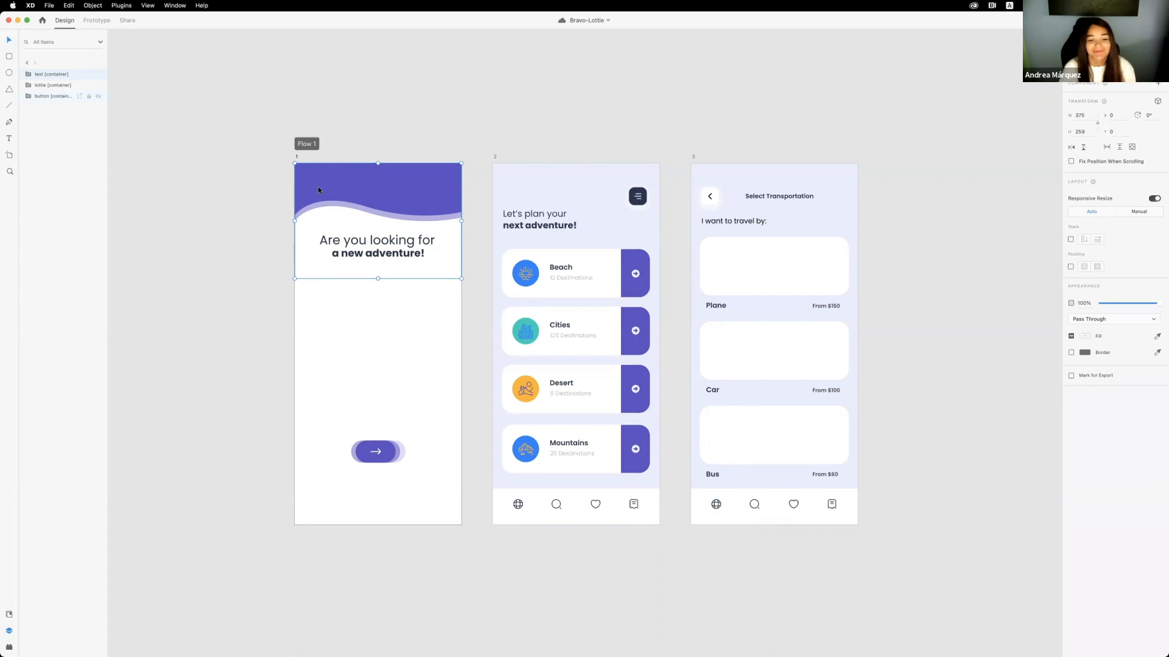
pyautogui.scroll(-2, 481, 216)
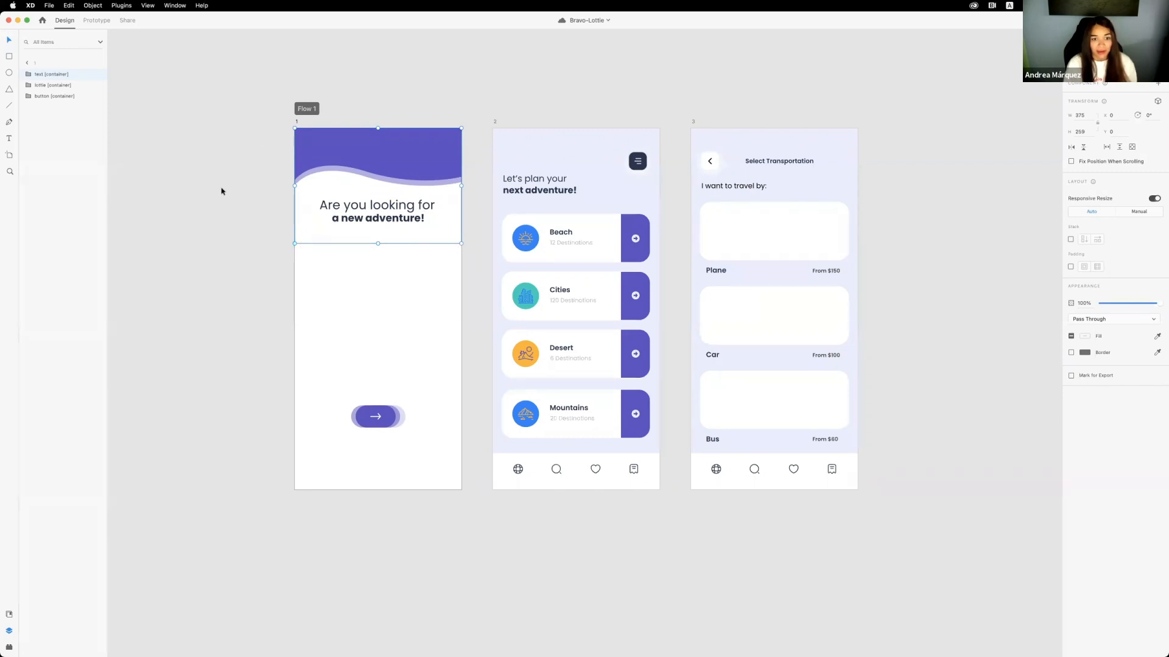
pyautogui.click(28, 74)
pyautogui.click(50, 129)
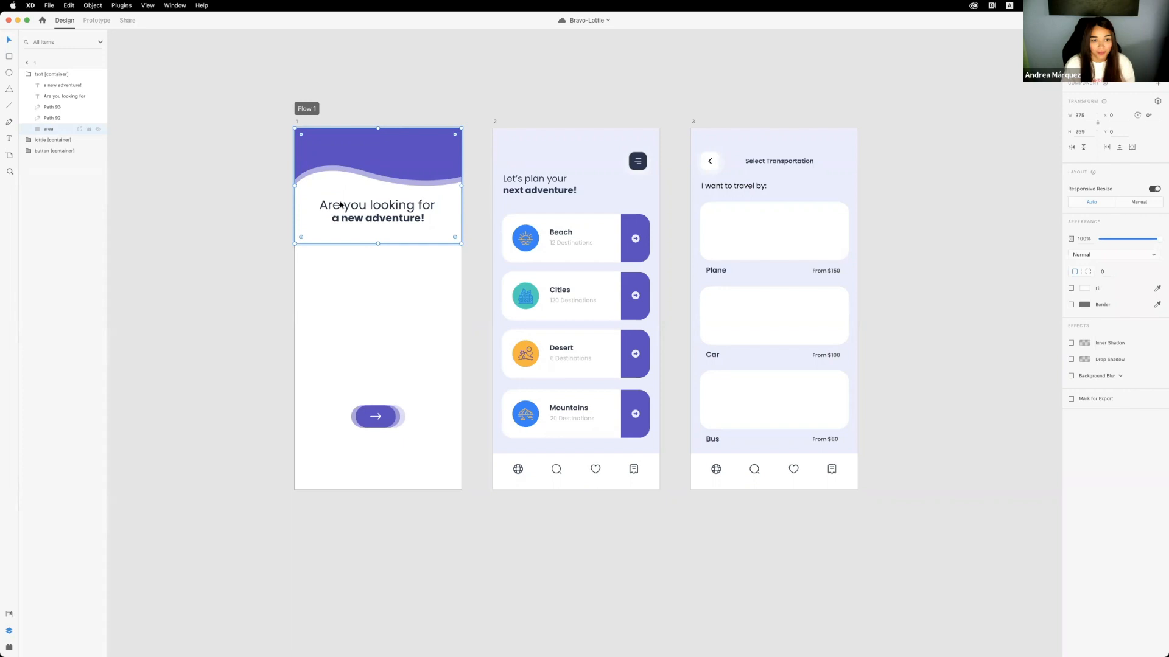
# - Expand the lottie [container] group on artboard 1 and select the component layer inside it
pyautogui.click(359, 218)
pyautogui.click(344, 272)
pyautogui.click(28, 140)
pyautogui.click(28, 140)
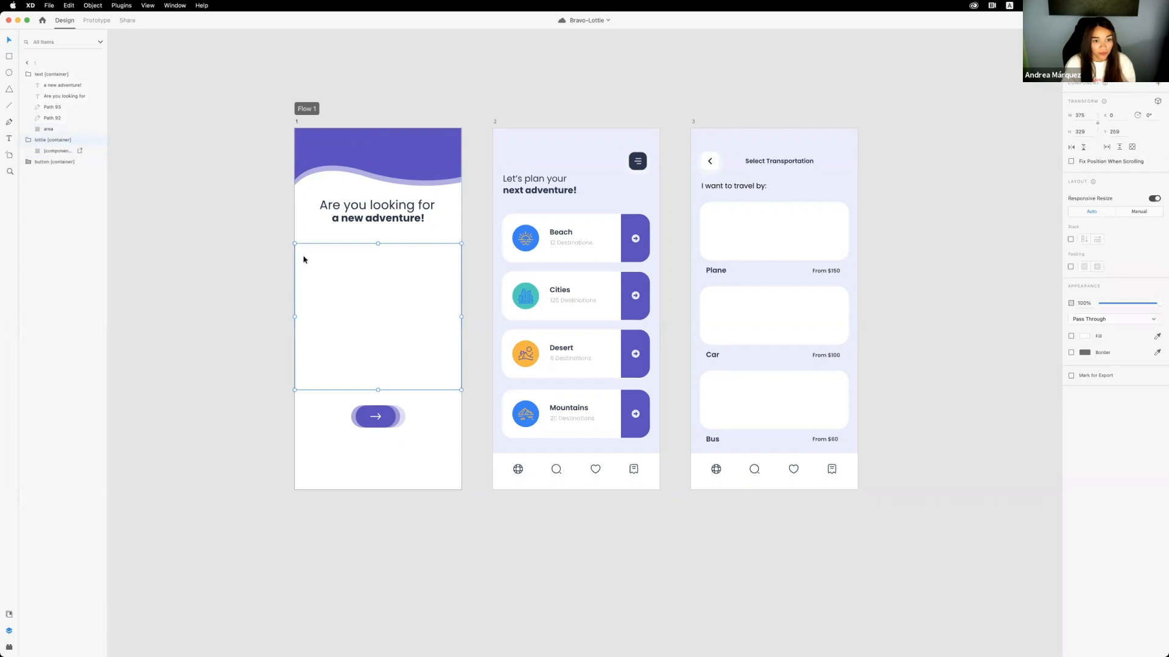
pyautogui.click(53, 151)
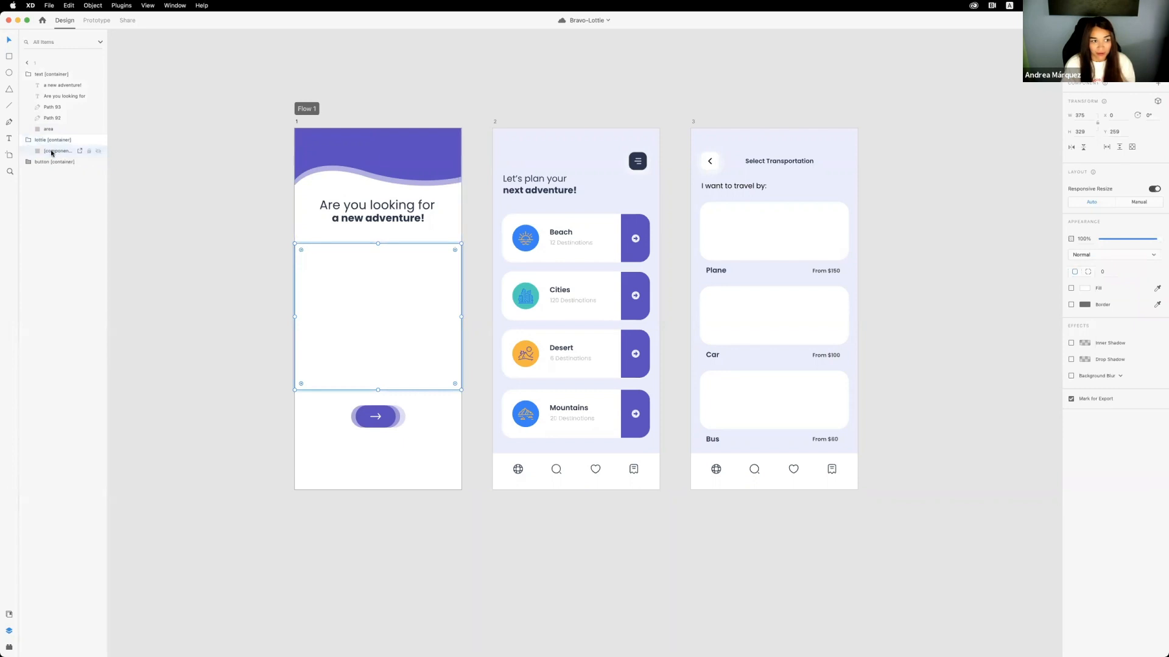
# - Open the lottie component layer's name for editing and read through the full tag with its file URL
pyautogui.doubleClick(73, 152)
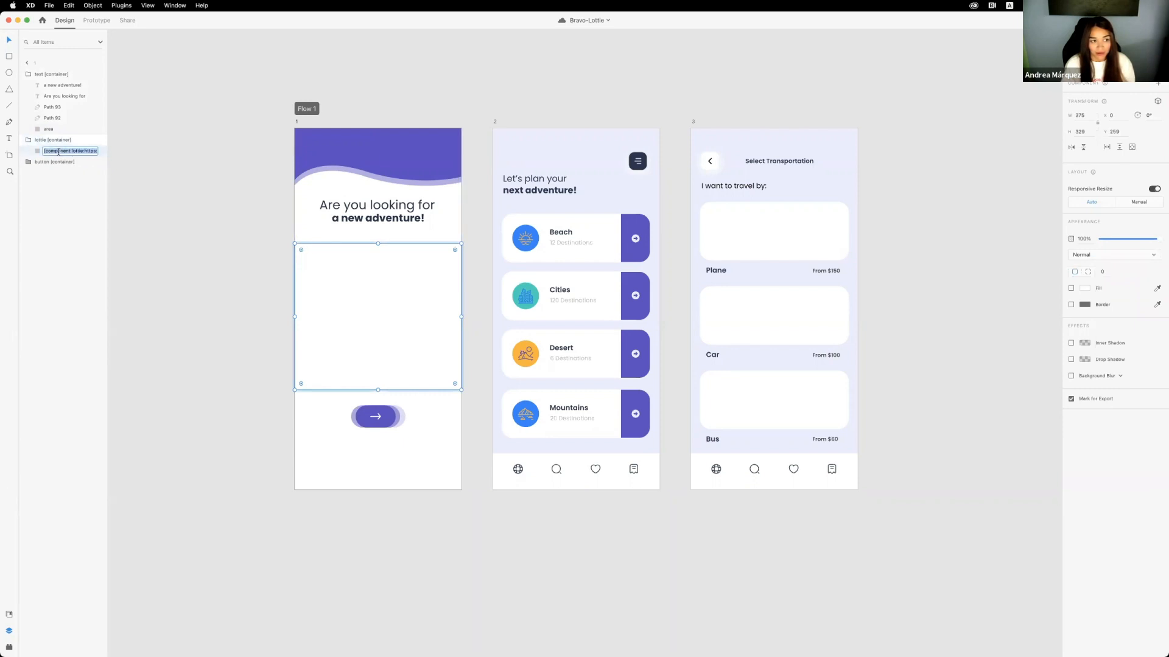
pyautogui.click(91, 151)
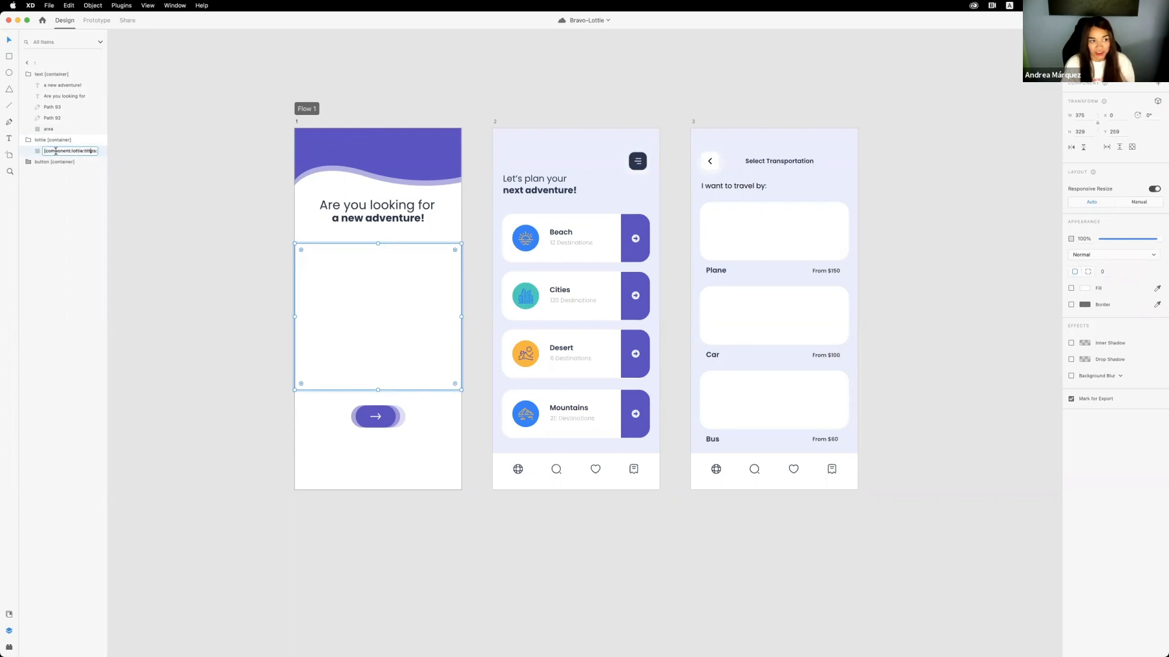
pyautogui.moveTo(41, 152); pyautogui.dragTo(121, 155)
pyautogui.click(76, 151)
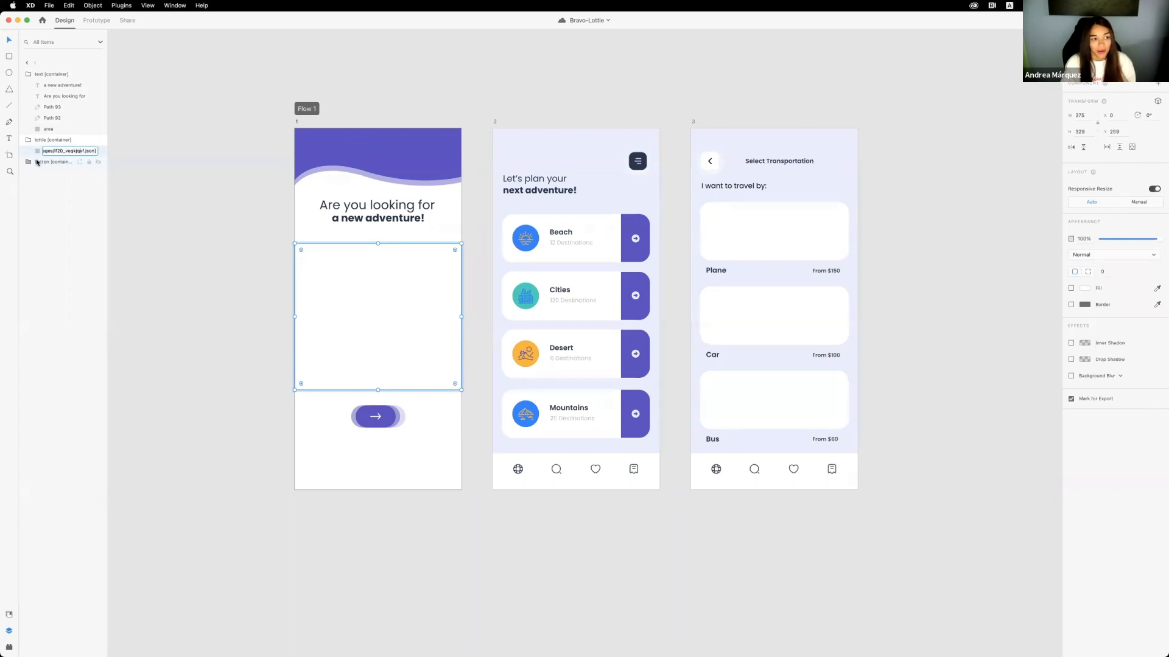
# - Examine how the button, lottie and text containers on artboard 1 adjoin by selecting each of them
pyautogui.click(37, 162)
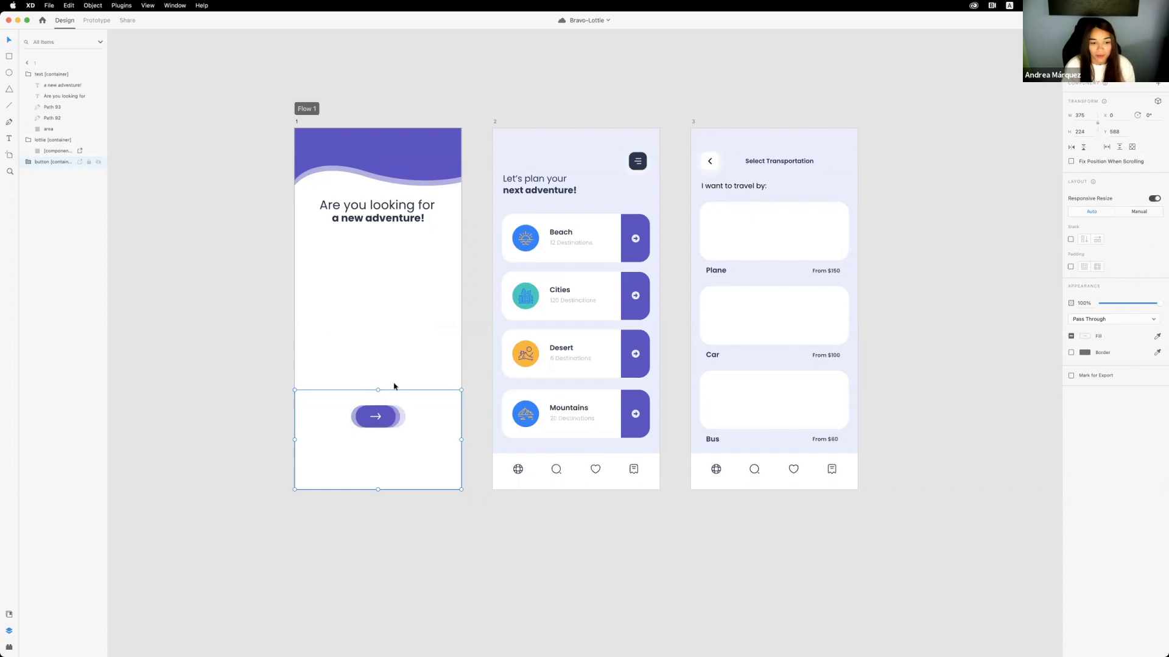
pyautogui.click(458, 329)
pyautogui.click(459, 328)
pyautogui.click(449, 395)
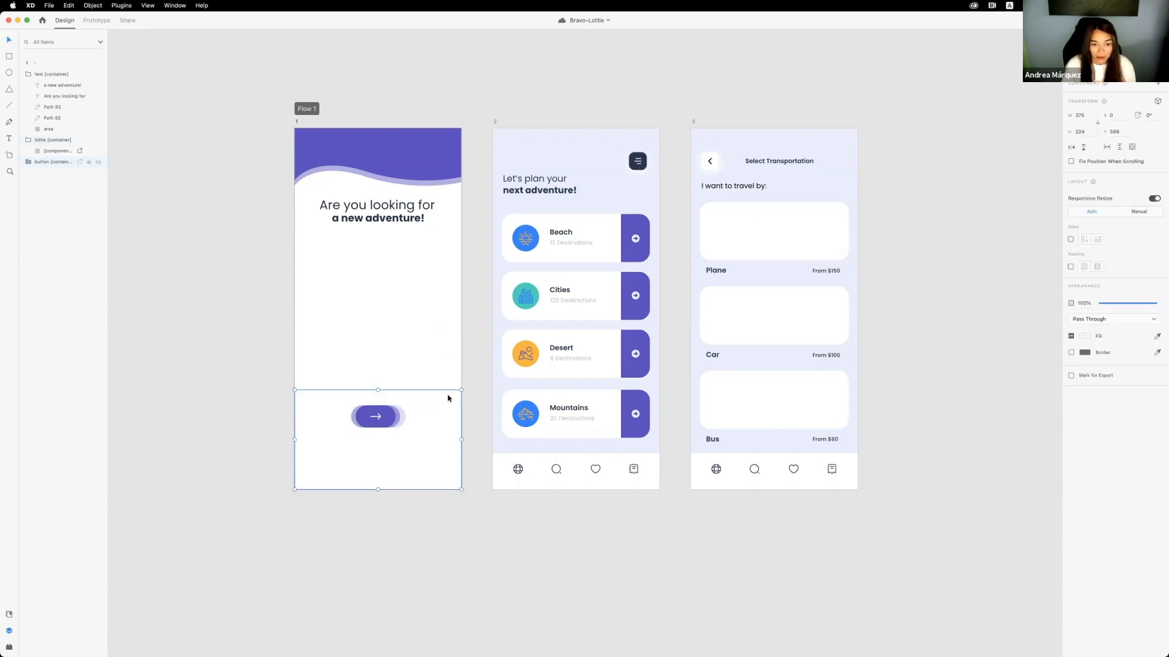
pyautogui.click(460, 372)
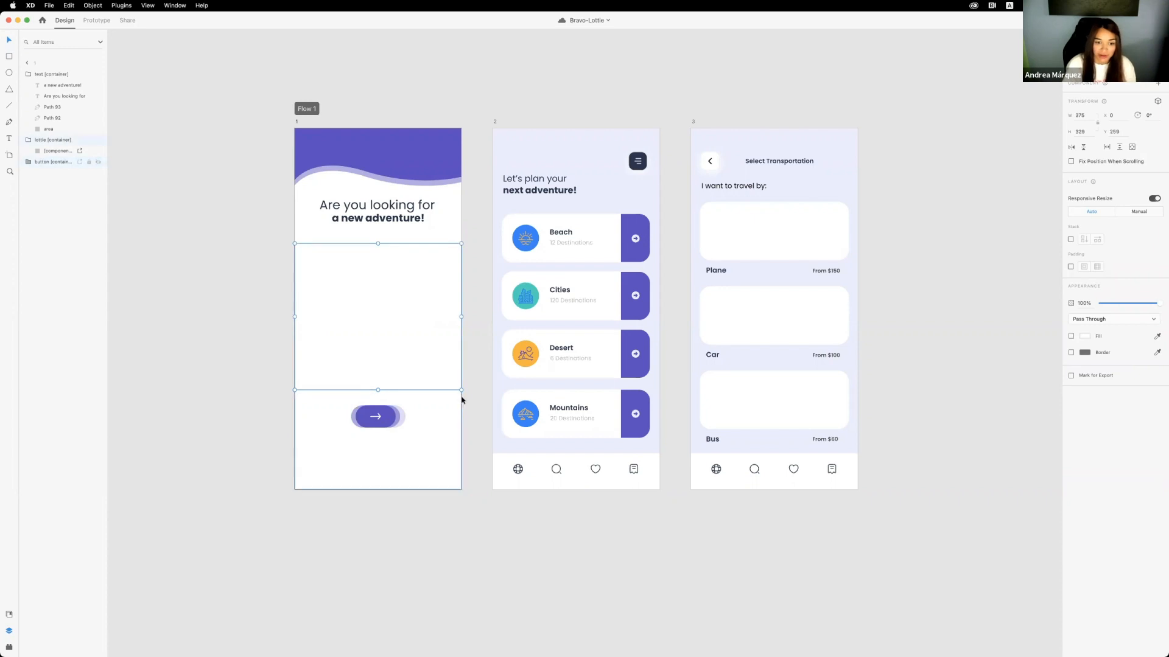
pyautogui.click(461, 187)
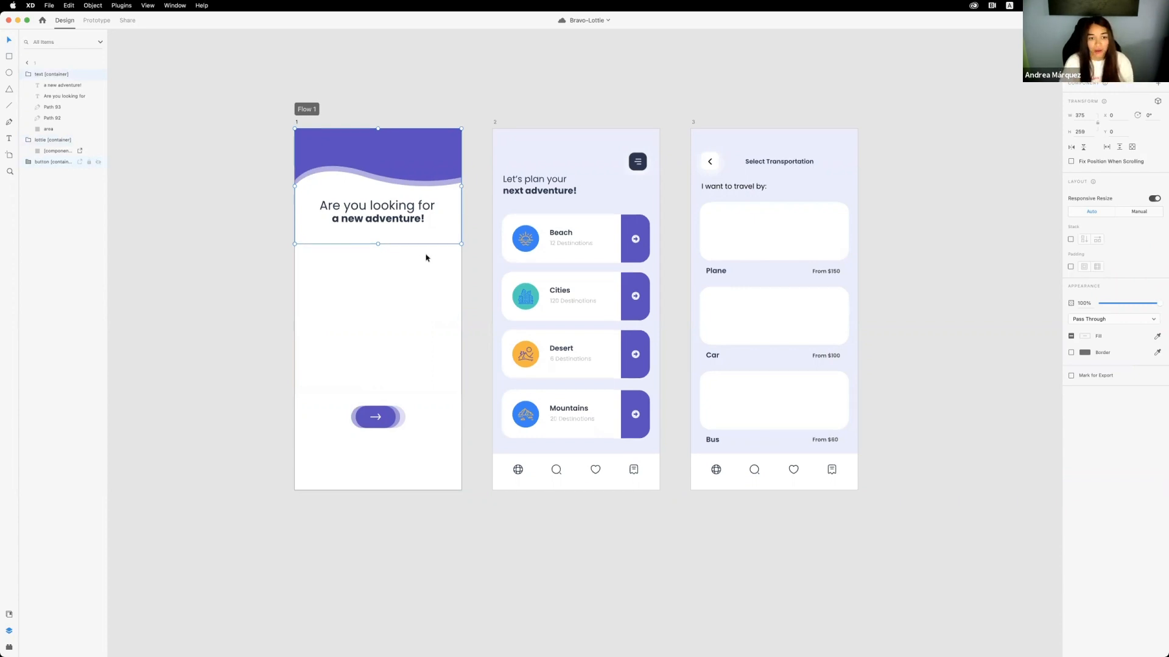
pyautogui.scroll(2, 426, 255)
pyautogui.click(458, 287)
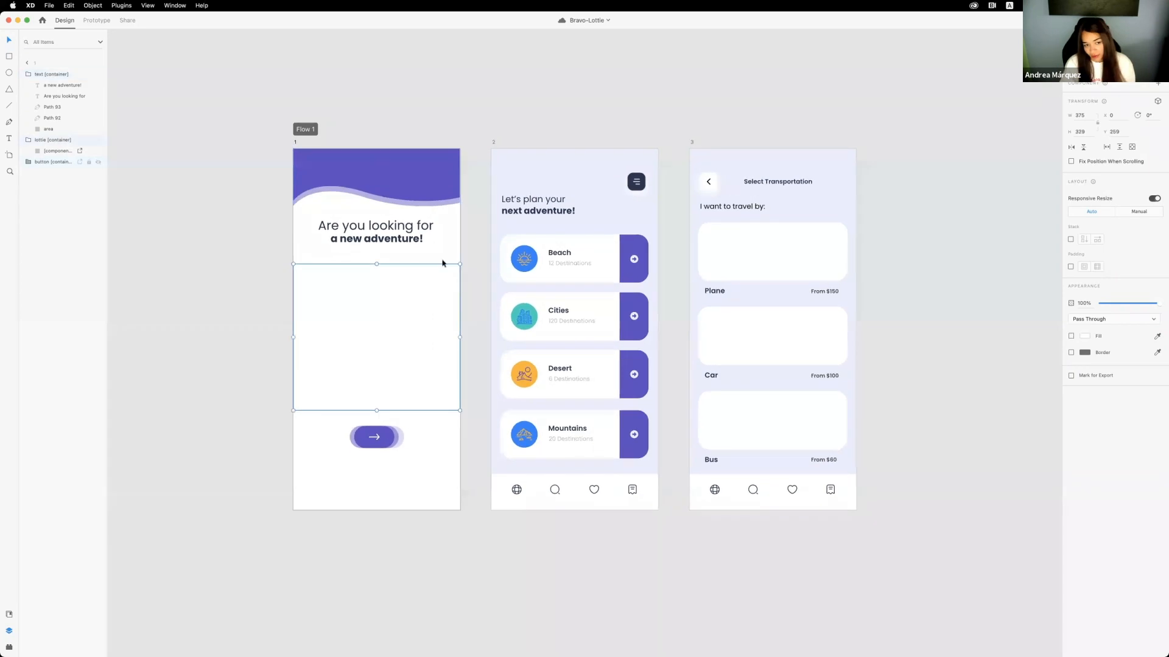
pyautogui.click(298, 261)
pyautogui.click(295, 274)
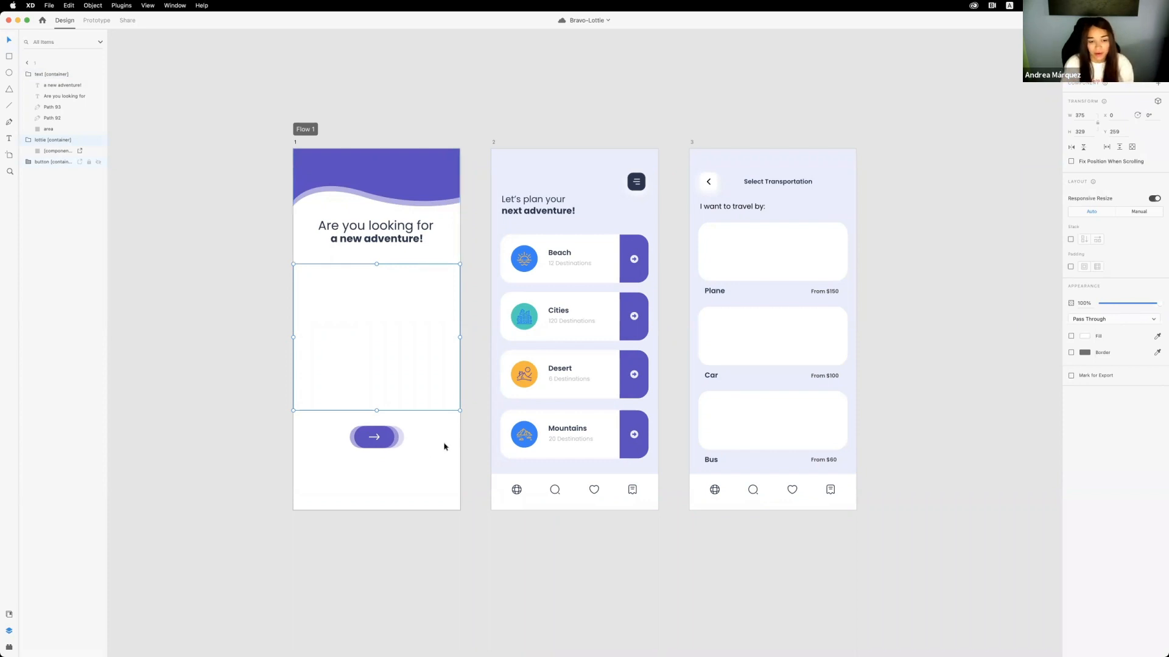
# - Inspect the top, categories and navigation groups on artboard 2, including the navigation group's area layer
pyautogui.click(612, 191)
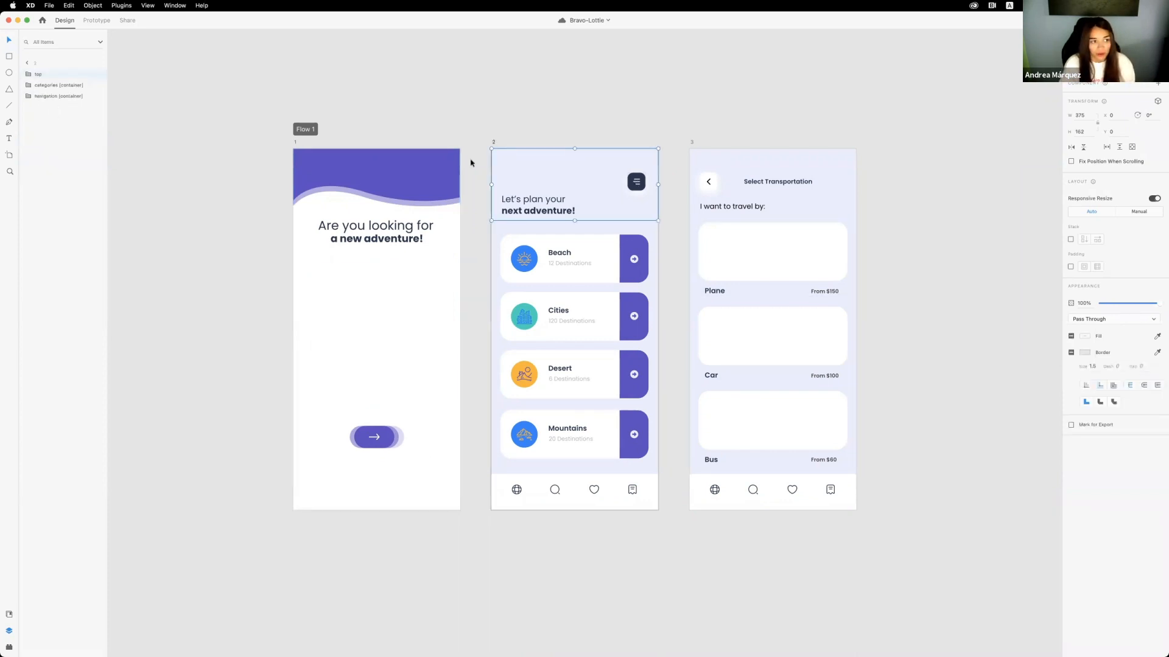
pyautogui.click(25, 74)
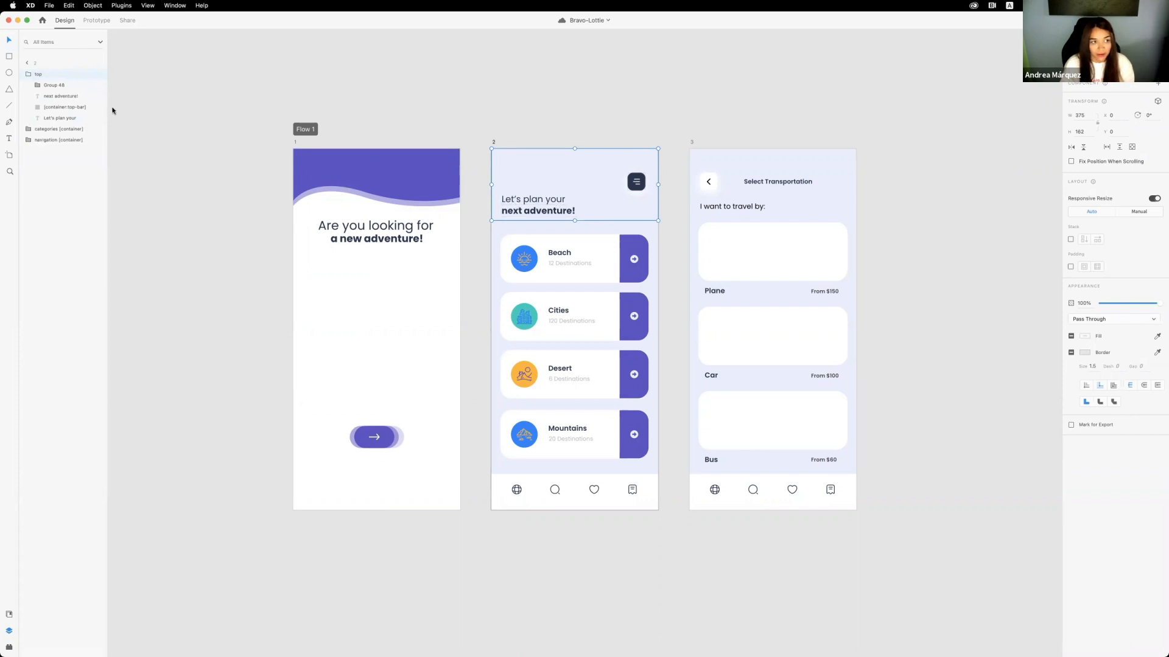
pyautogui.click(54, 129)
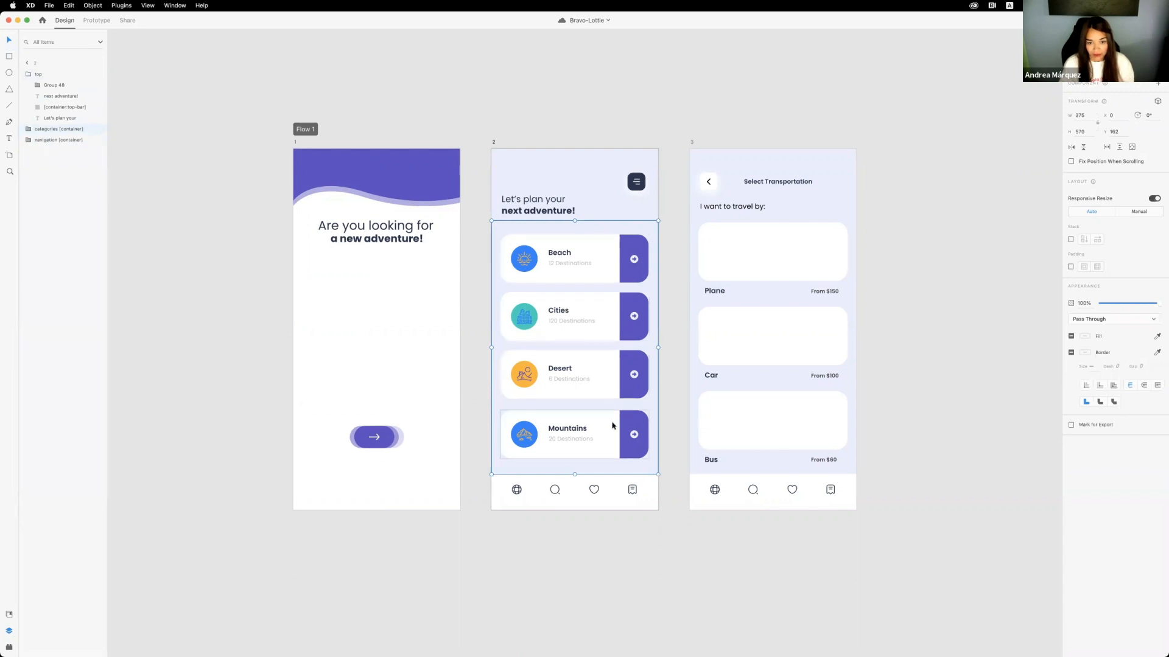
pyautogui.click(546, 493)
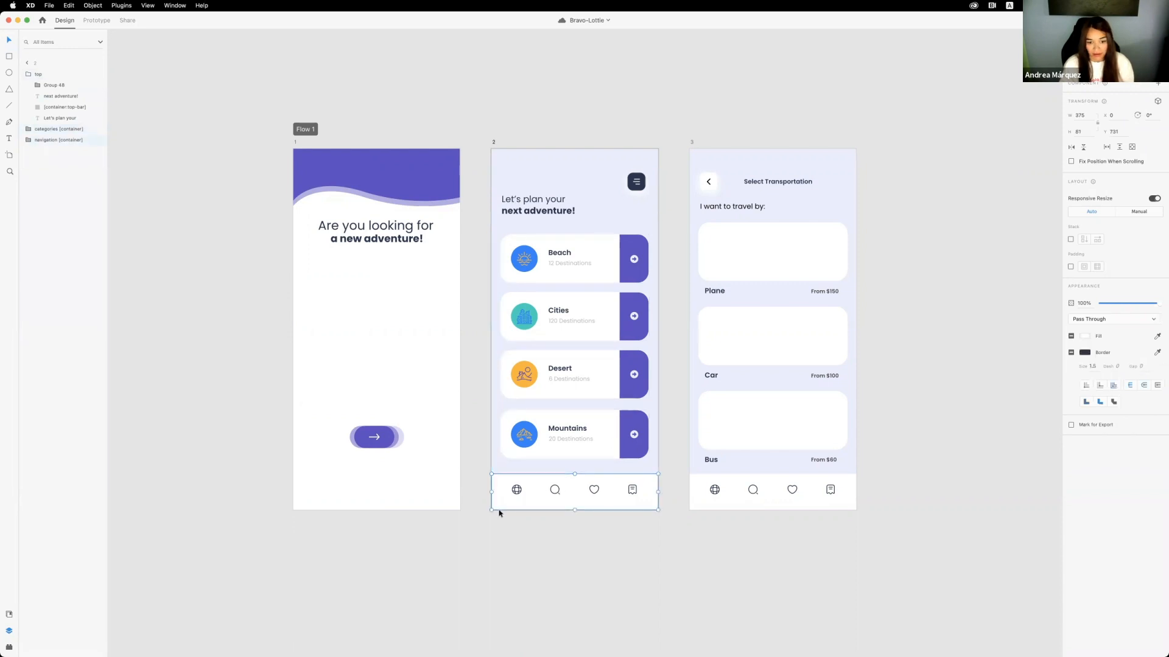
pyautogui.click(28, 140)
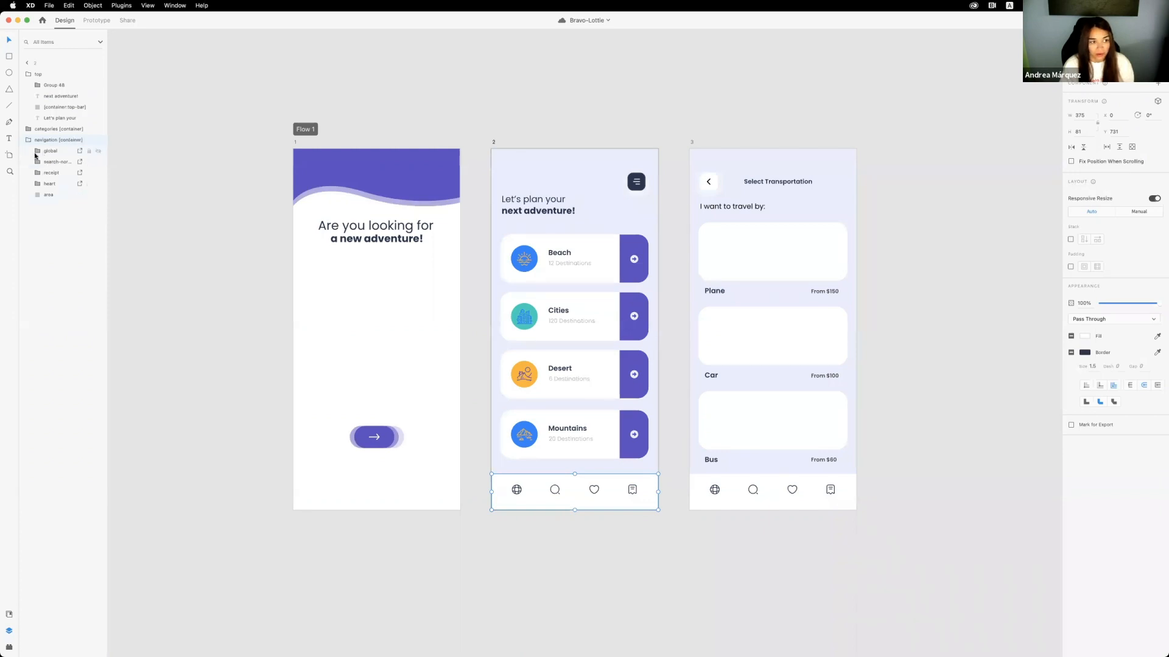
pyautogui.click(40, 195)
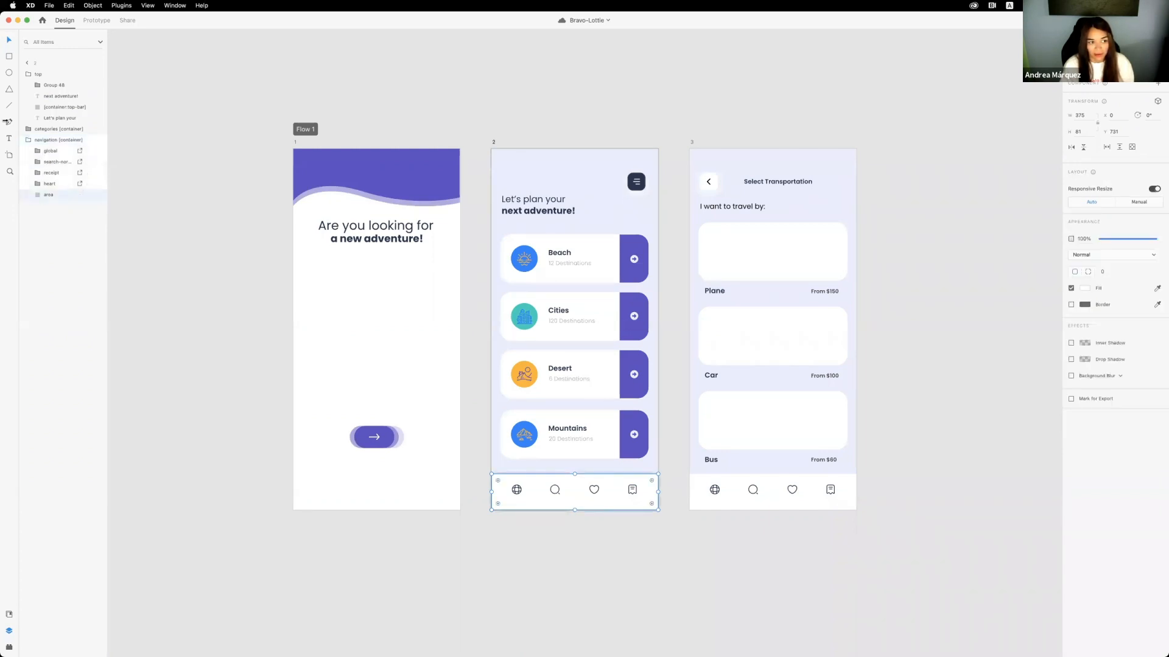
# - Inspect the layers of the lottie 1 group in the transportation [container] on artboard 3, and collapse the group again
pyautogui.click(756, 238)
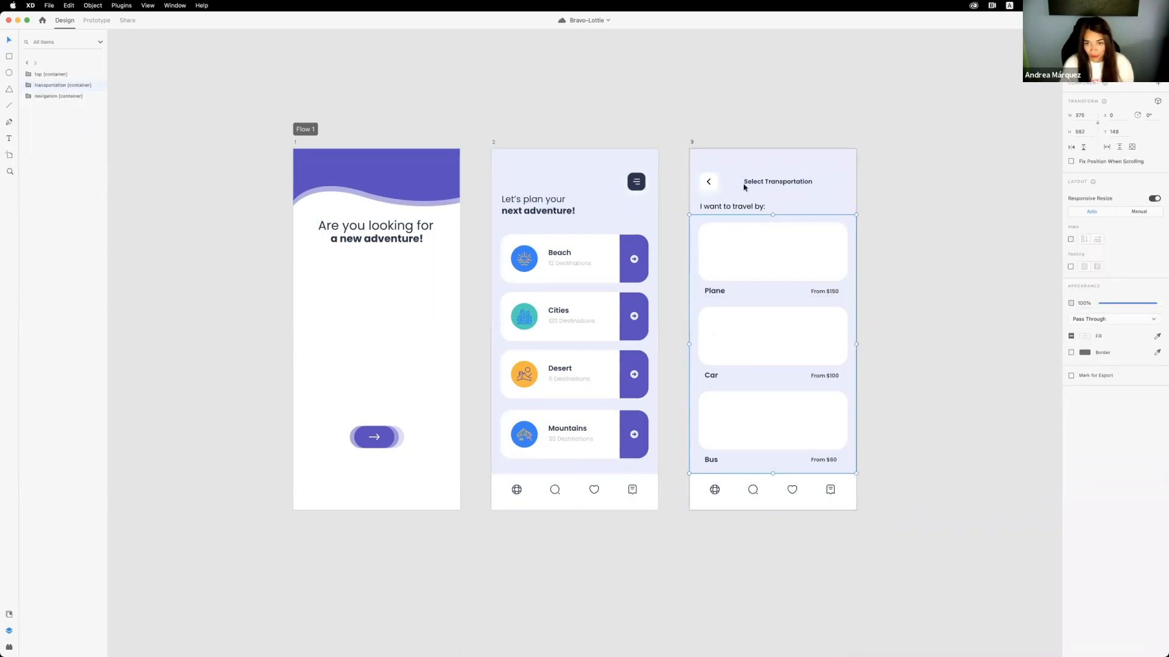
pyautogui.doubleClick(757, 242)
pyautogui.click(29, 121)
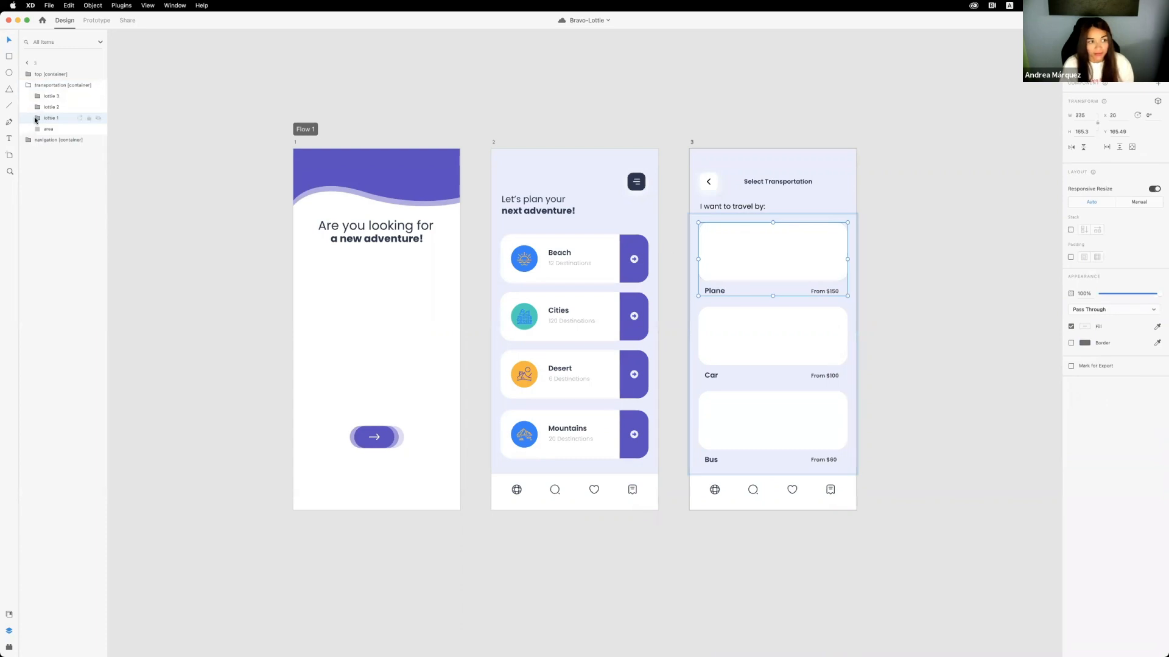
pyautogui.click(61, 152)
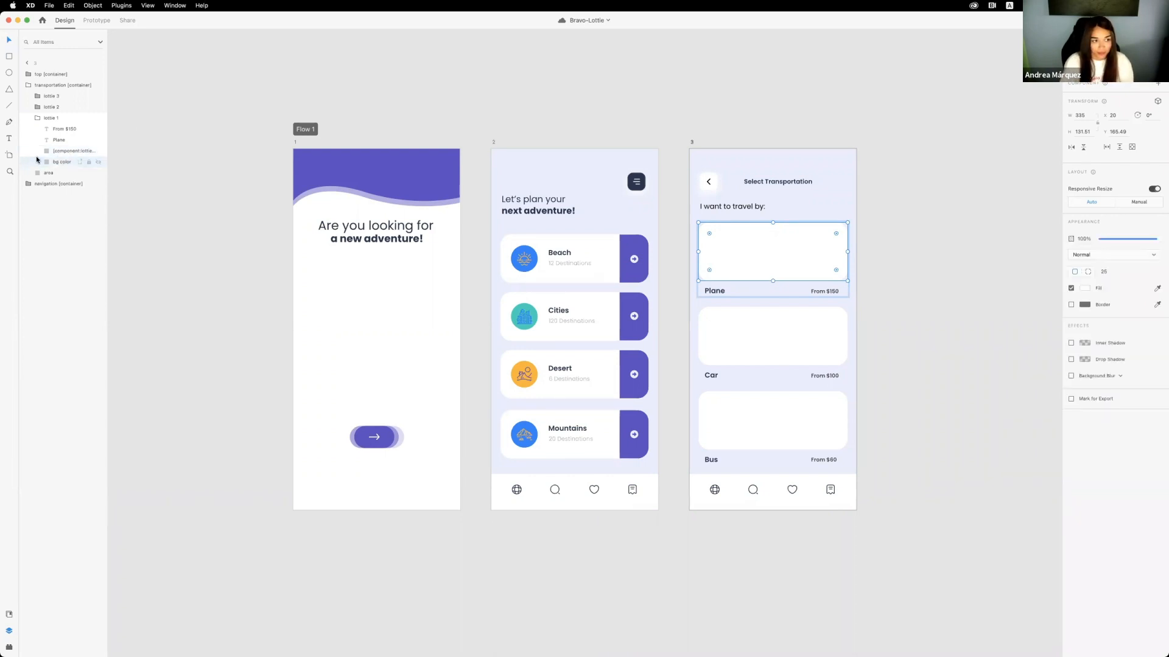
pyautogui.click(38, 118)
# - Add an iPhone 12, 12 Pro artboard, 390 by 844, directly below artboard 1
pyautogui.scroll(-5, 490, 281)
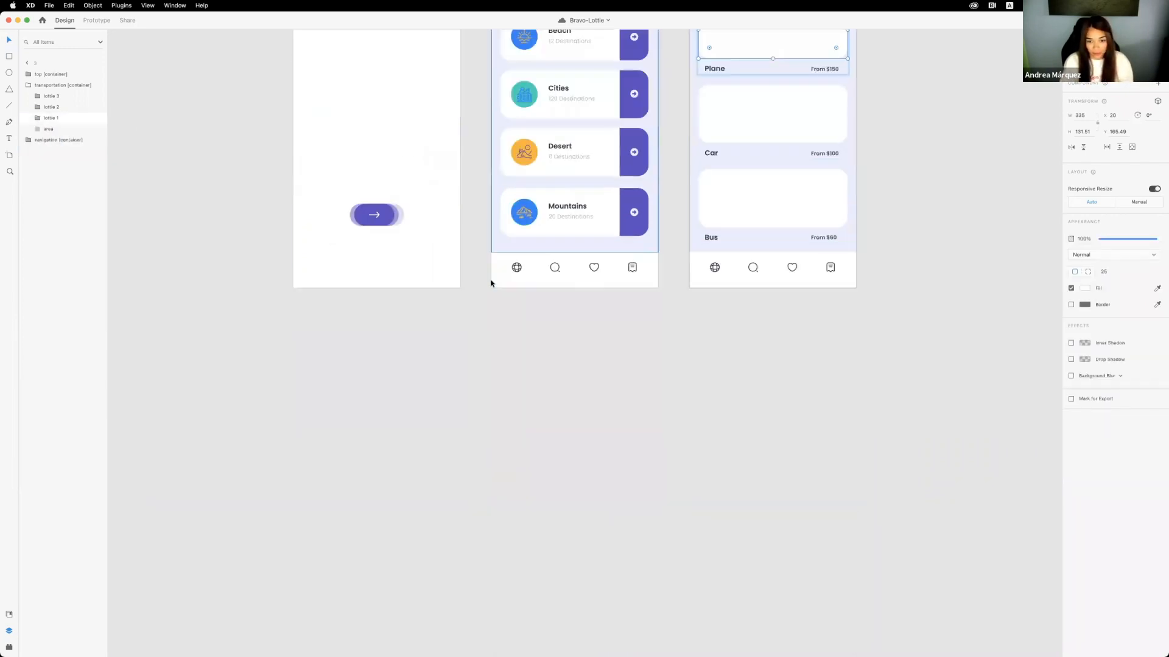
pyautogui.scroll(-3, 490, 281)
pyautogui.scroll(-3, 490, 282)
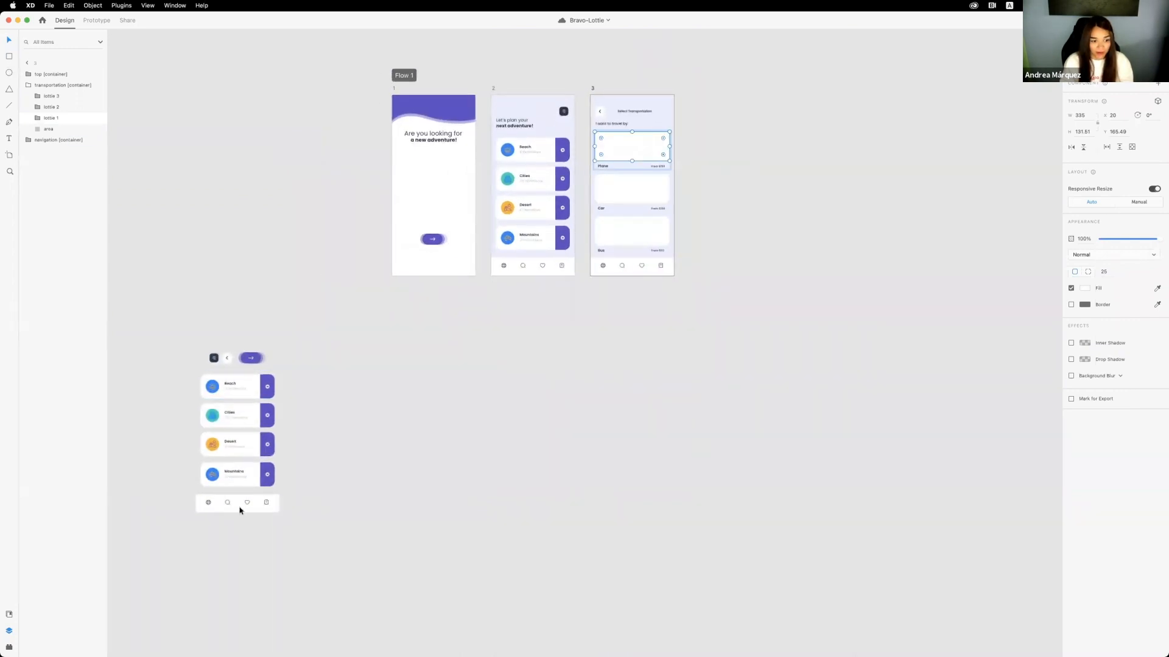
pyautogui.click(9, 155)
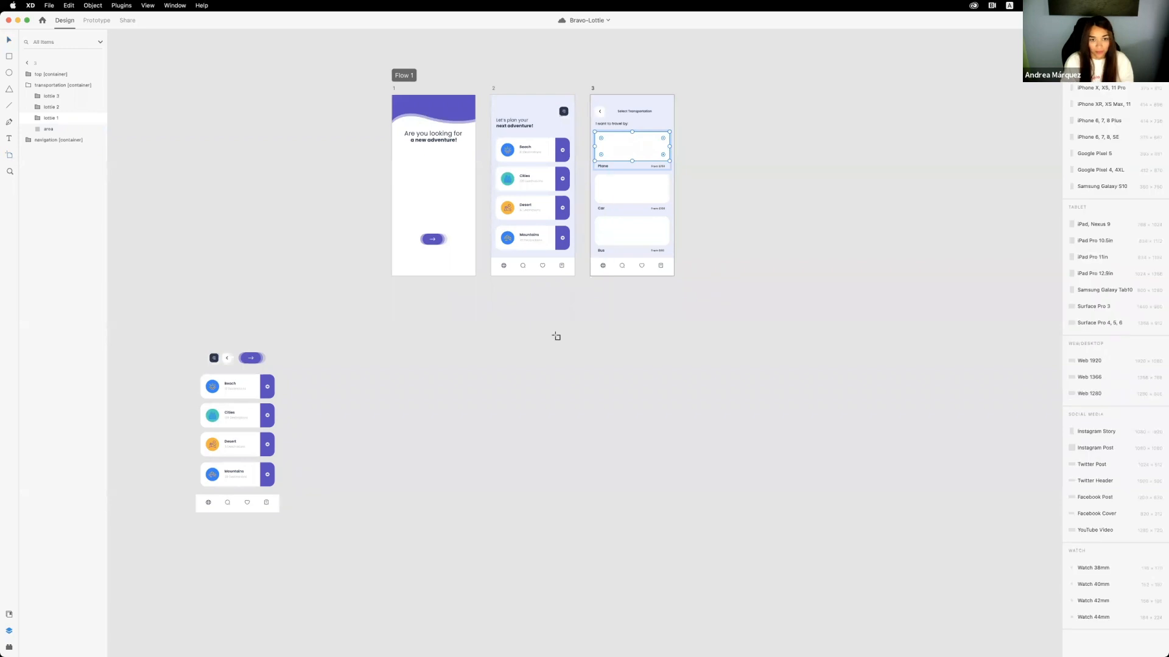
pyautogui.hscroll(-2, 511, 319)
pyautogui.moveTo(457, 298); pyautogui.dragTo(459, 299)
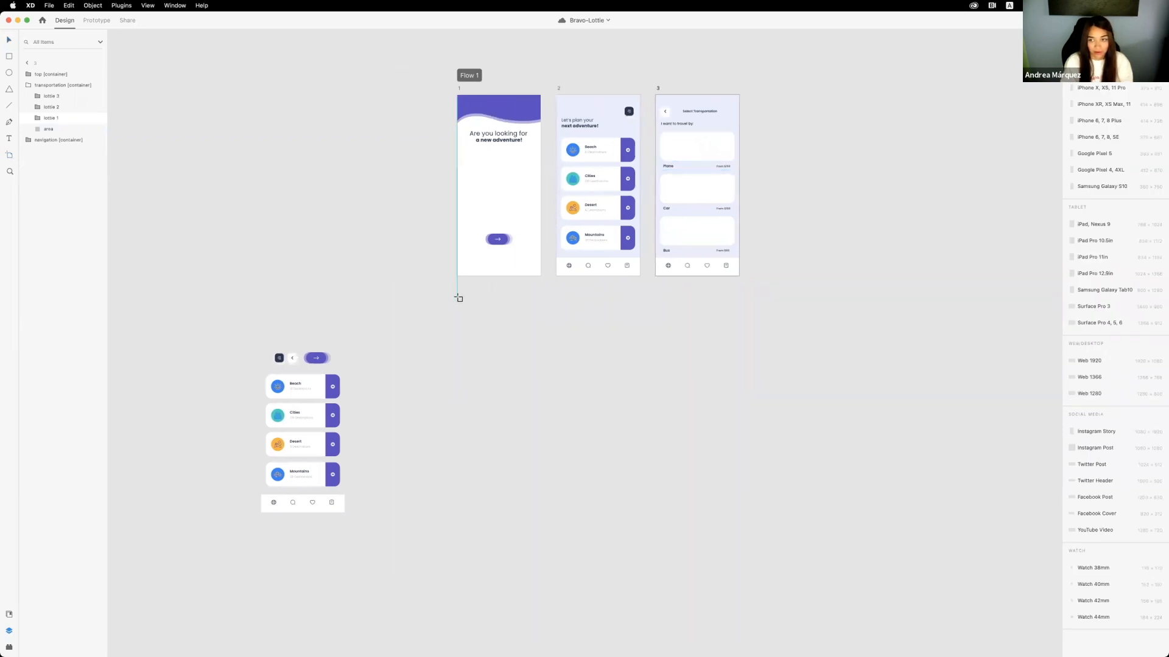
pyautogui.click(459, 298)
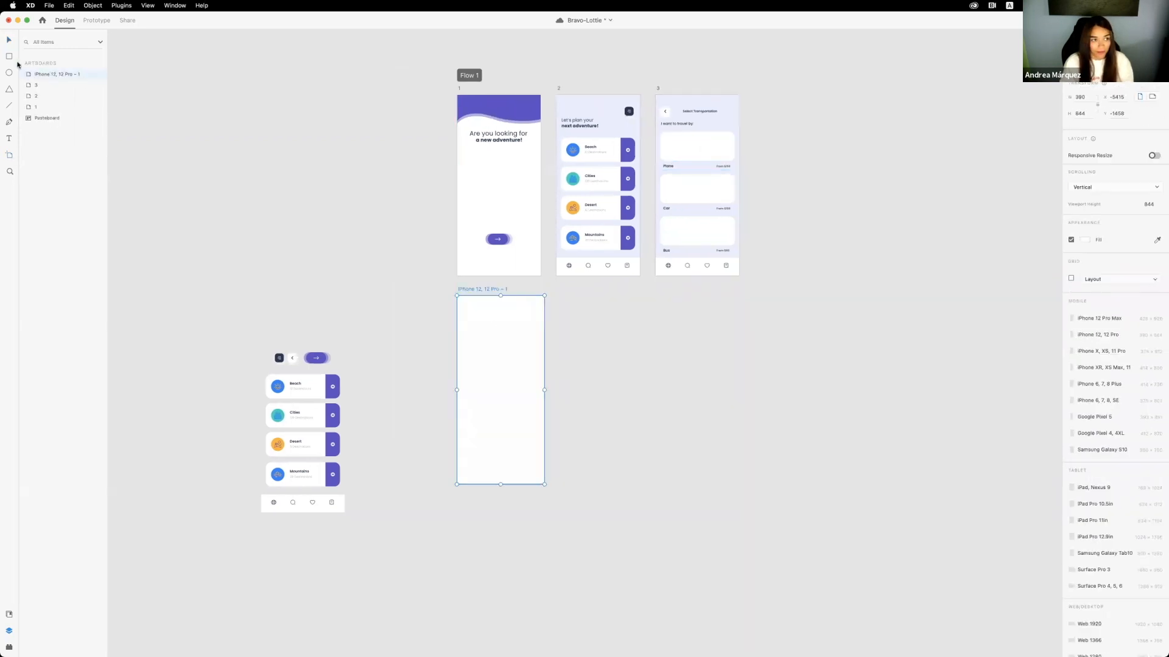
pyautogui.click(9, 40)
pyautogui.click(426, 273)
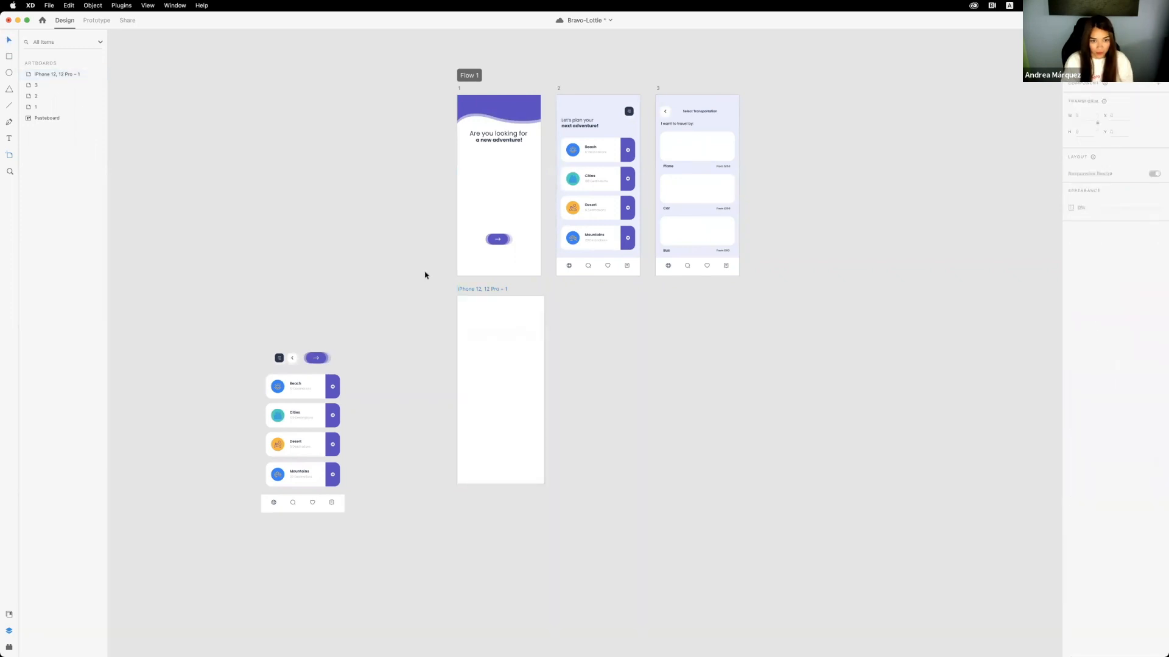
# - Rename the new artboard as Bravo
pyautogui.scroll(1, 426, 273)
pyautogui.doubleClick(502, 293)
pyautogui.write('B')
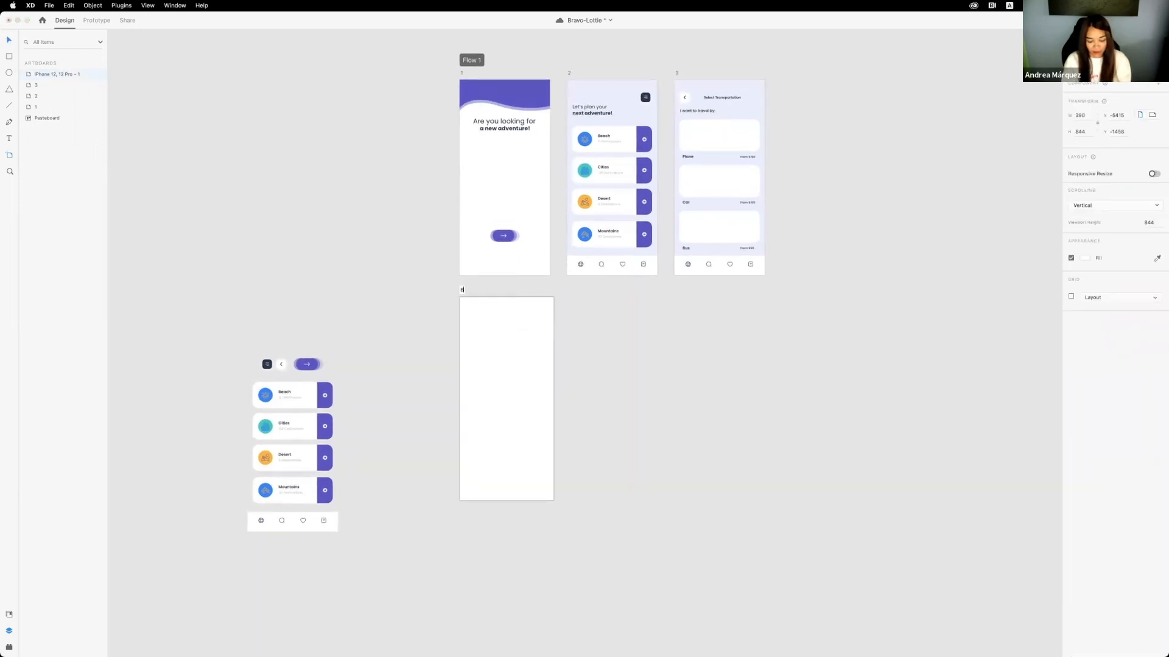
pyautogui.write('ravo')
pyautogui.press('Return')
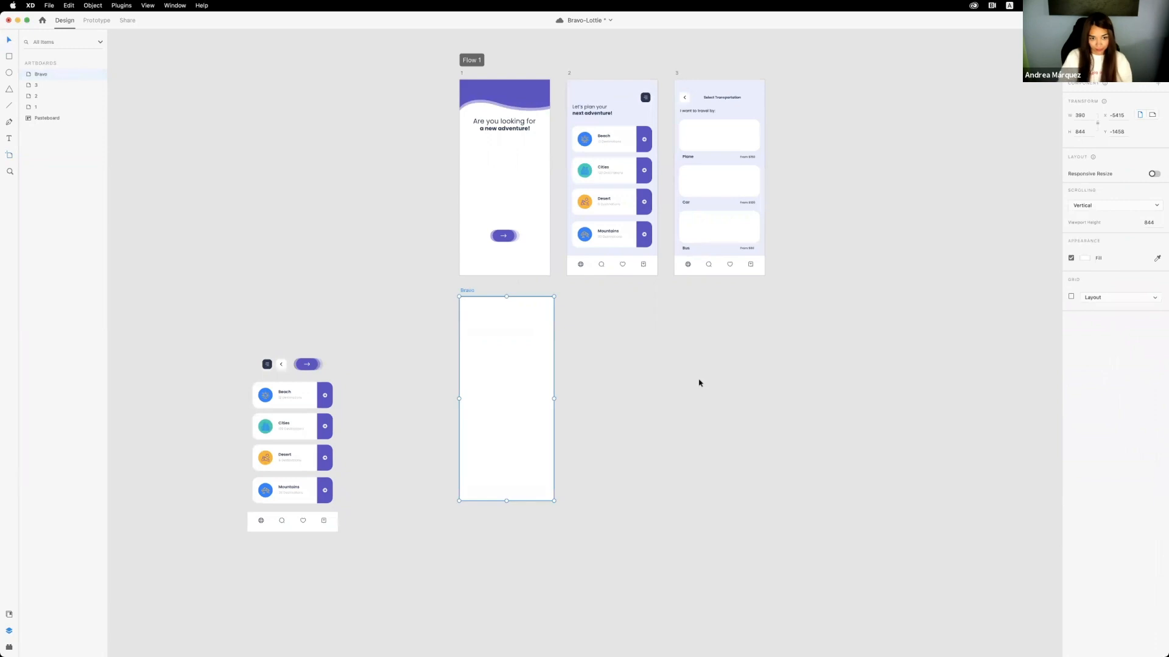
# - Copy both purple wave paths from artboard 1 and paste them onto the pasteboard above the loose components
pyautogui.click(521, 105)
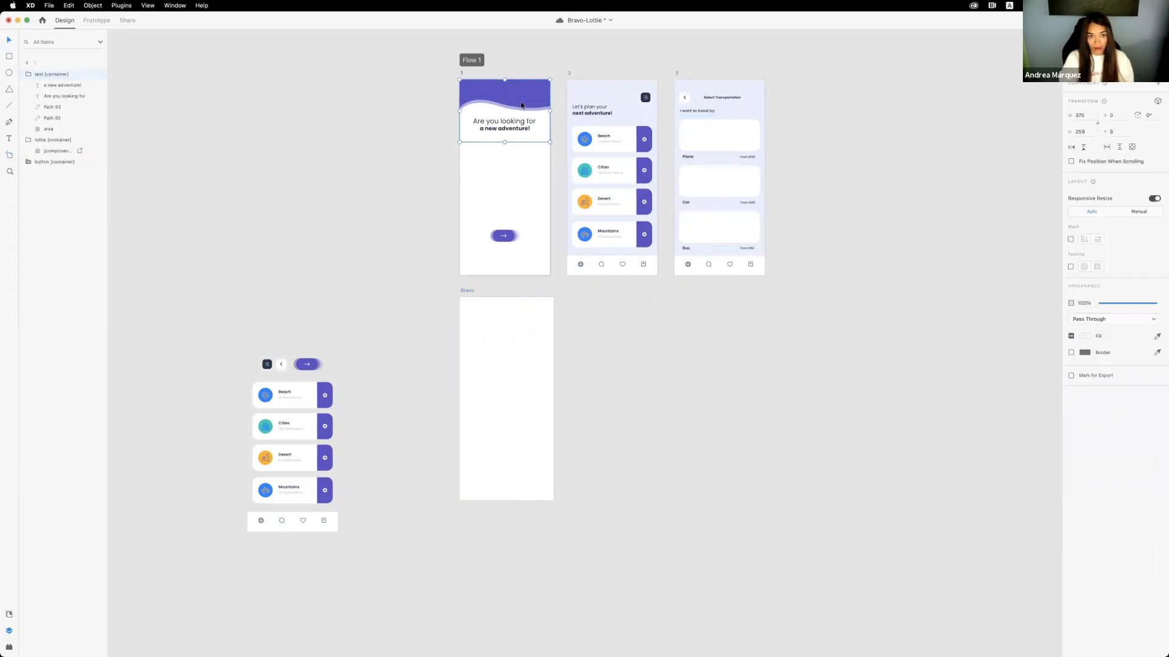
pyautogui.doubleClick(521, 105)
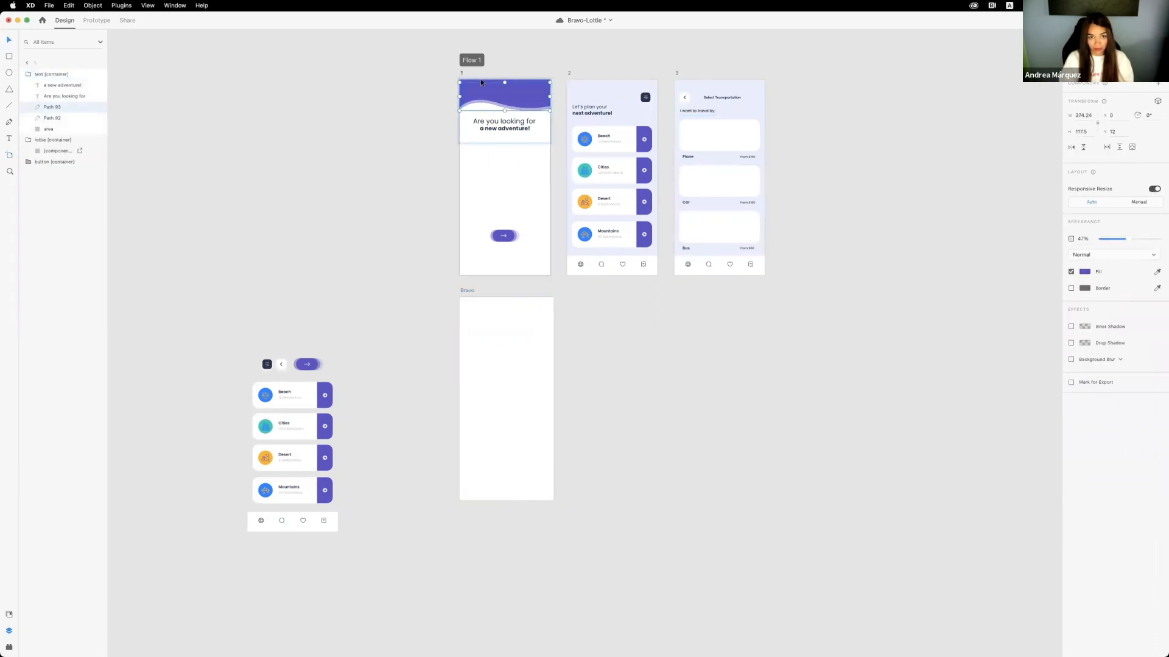
pyautogui.scroll(5, 474, 101)
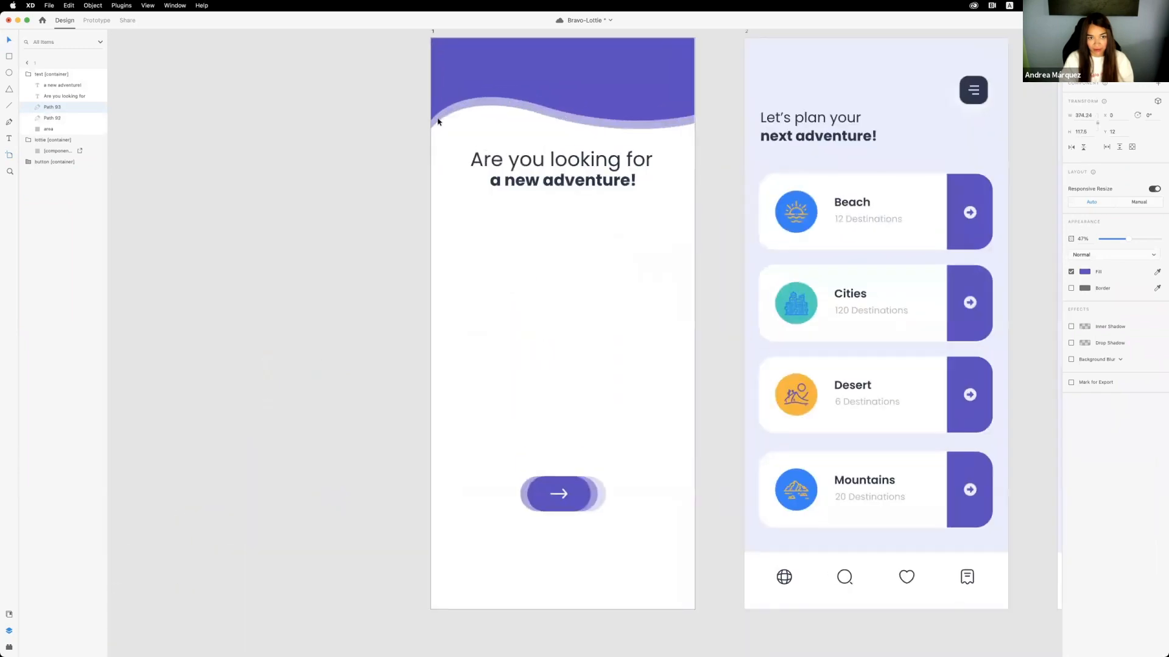
pyautogui.keyDown('shift'); pyautogui.click(440, 41); pyautogui.keyUp('shift')
pyautogui.moveTo(440, 41); pyautogui.dragTo(472, 45)
pyautogui.press('cmd+z')
pyautogui.click(367, 140)
pyautogui.scroll(-6, 368, 141)
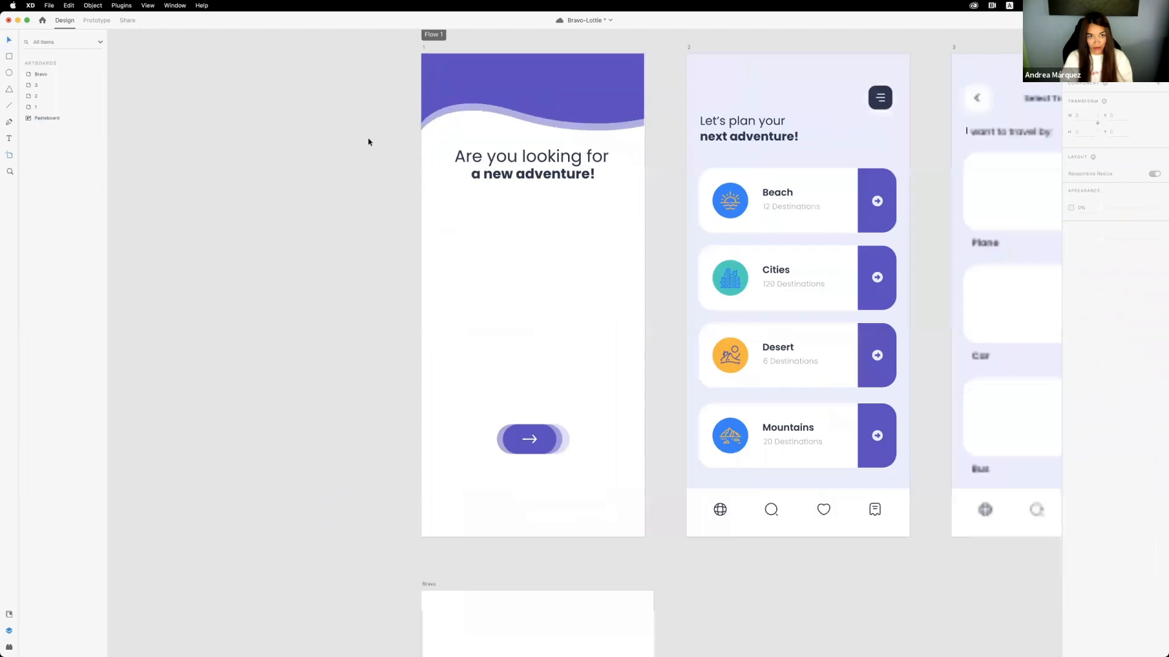
pyautogui.press('super+v')
pyautogui.moveTo(543, 63); pyautogui.dragTo(297, 329)
pyautogui.click(428, 302)
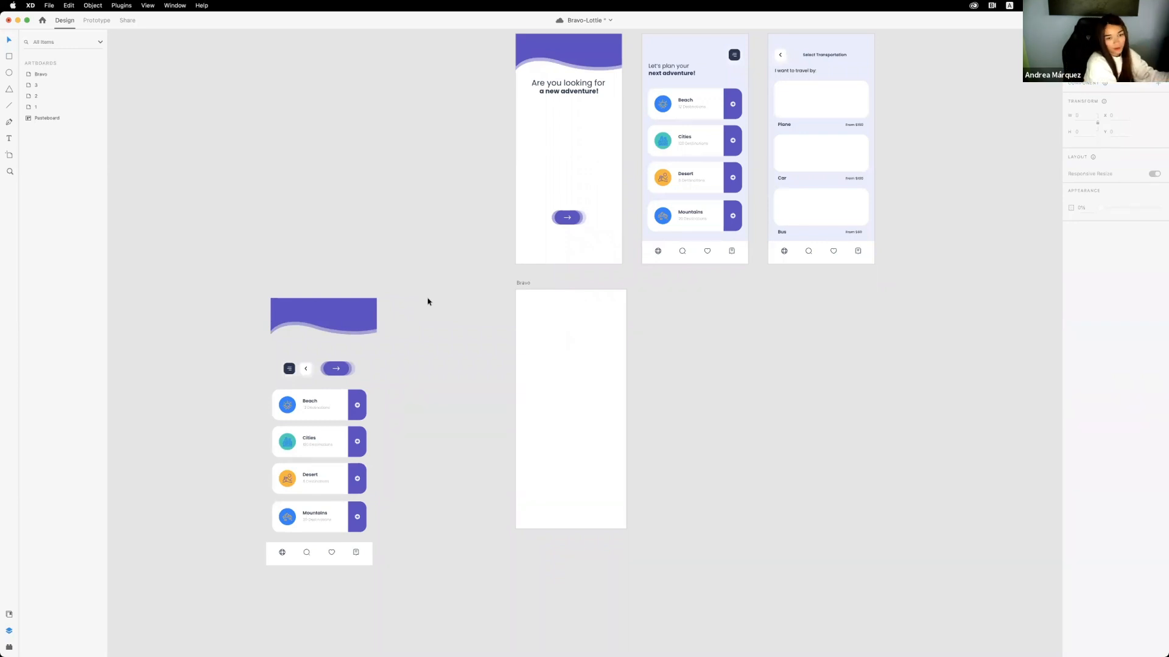
# - Place the copied wave paths at the top of the Bravo artboard and narrow the artboard to a width of 375
pyautogui.moveTo(310, 278); pyautogui.dragTo(581, 301)
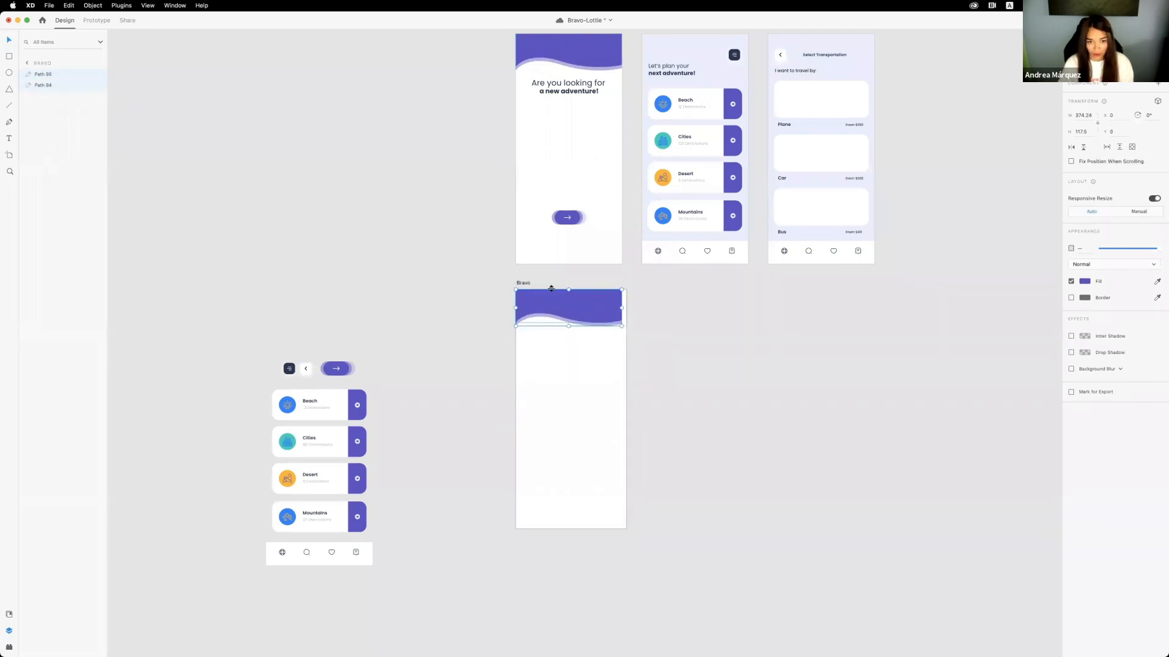
pyautogui.press('Escape')
pyautogui.moveTo(626, 405); pyautogui.dragTo(622, 407)
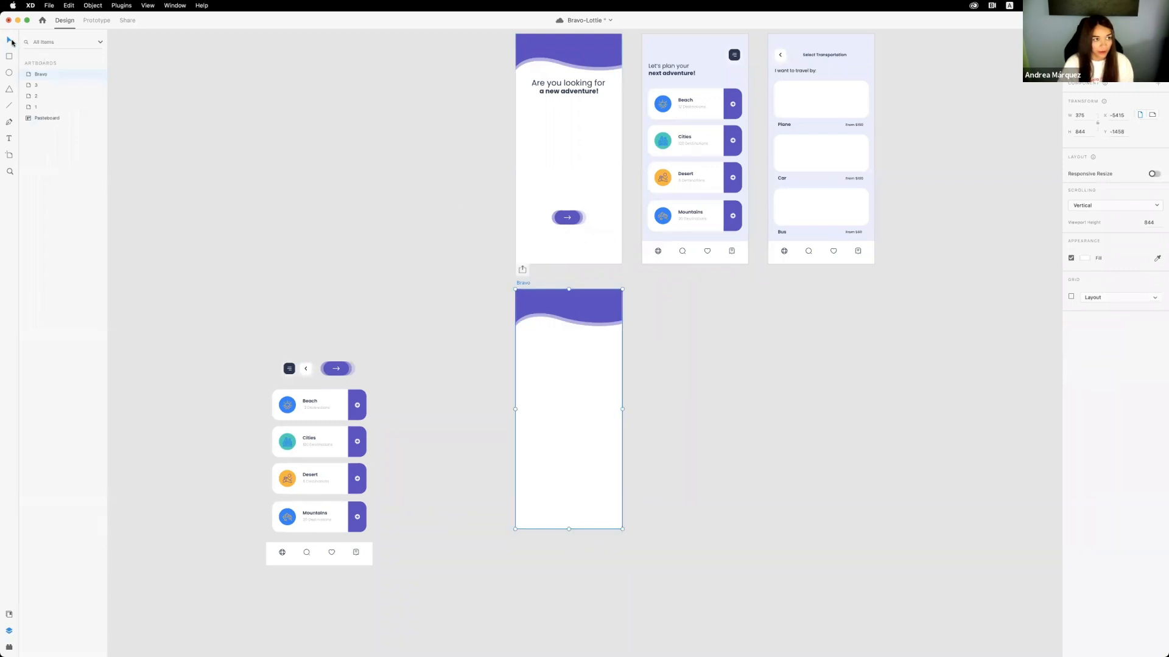
pyautogui.click(414, 284)
# - Check the Bravo artboard's side edge up close and nudge it to line up with the end of the wave
pyautogui.scroll(2, 607, 309)
pyautogui.scroll(5, 606, 309)
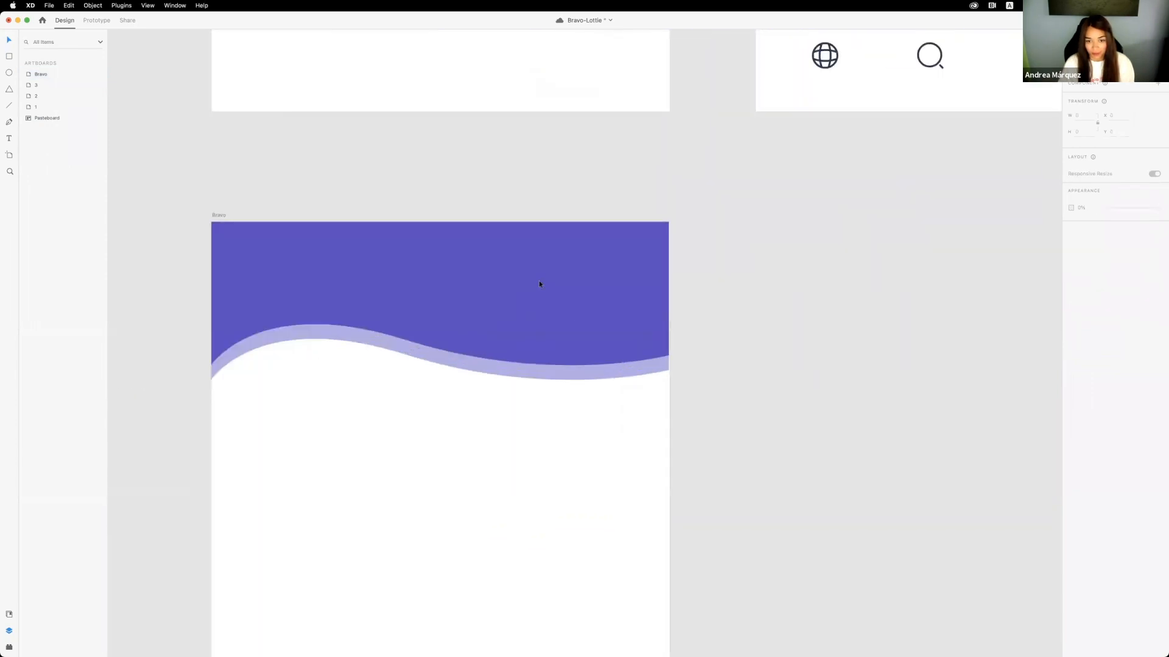
pyautogui.click(217, 215)
pyautogui.scroll(-5, 688, 394)
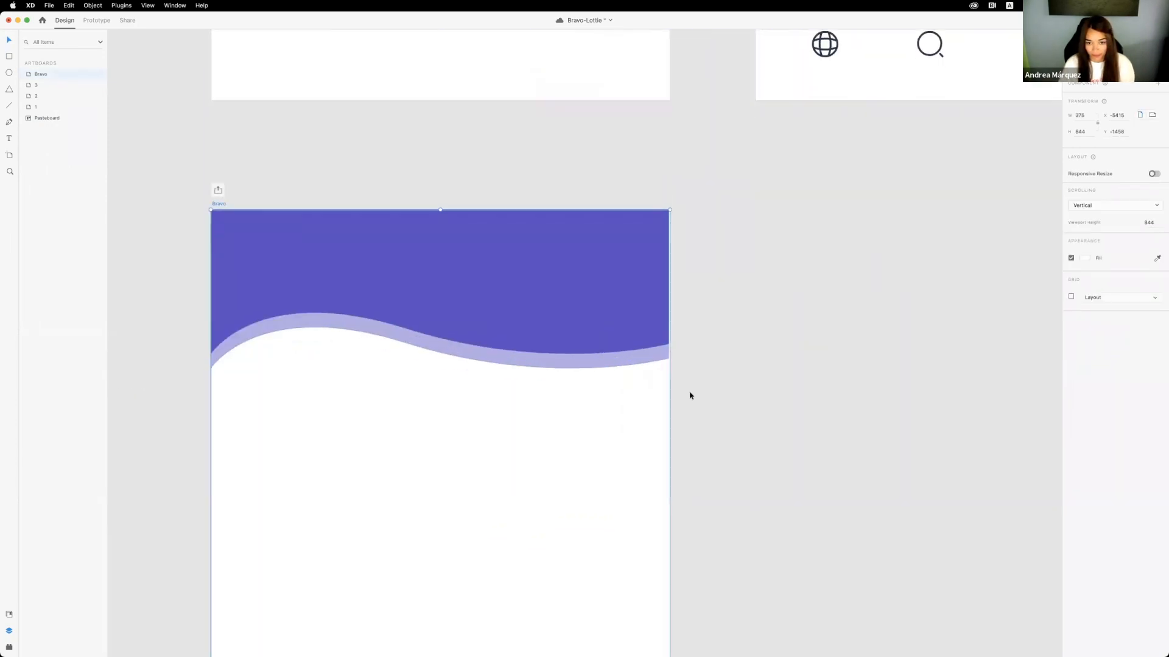
pyautogui.scroll(-1, 668, 556)
pyautogui.moveTo(667, 557); pyautogui.dragTo(666, 556)
pyautogui.click(715, 530)
pyautogui.scroll(-4, 716, 530)
pyautogui.scroll(-3, 715, 530)
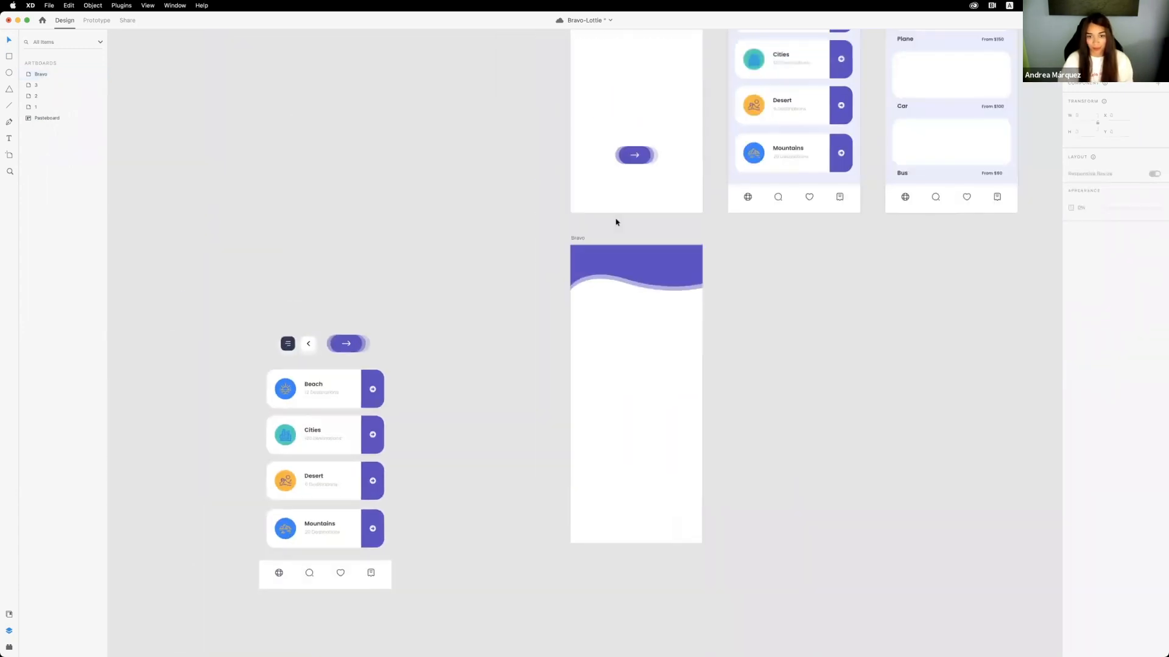
# - Add the text "Are you looking for" below the wave on the Bravo artboard and centre it horizontally
pyautogui.click(655, 286)
pyautogui.scroll(1, 656, 289)
pyautogui.scroll(1, 683, 316)
pyautogui.hscroll(2, 684, 321)
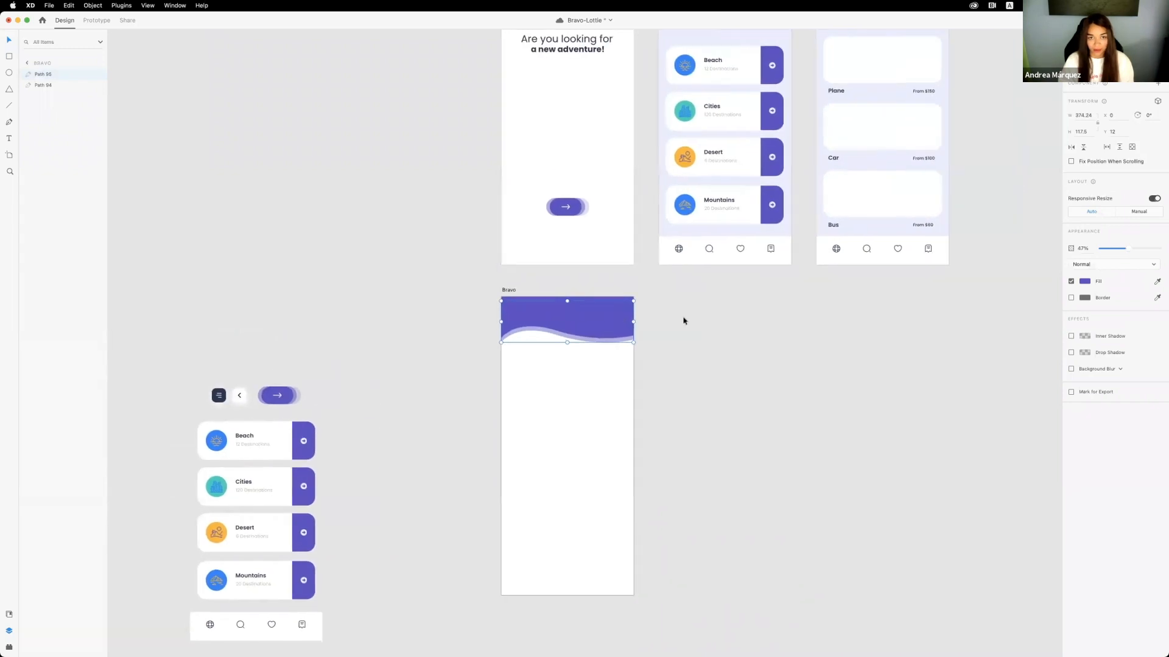
pyautogui.scroll(-2, 684, 320)
pyautogui.click(9, 139)
pyautogui.click(580, 359)
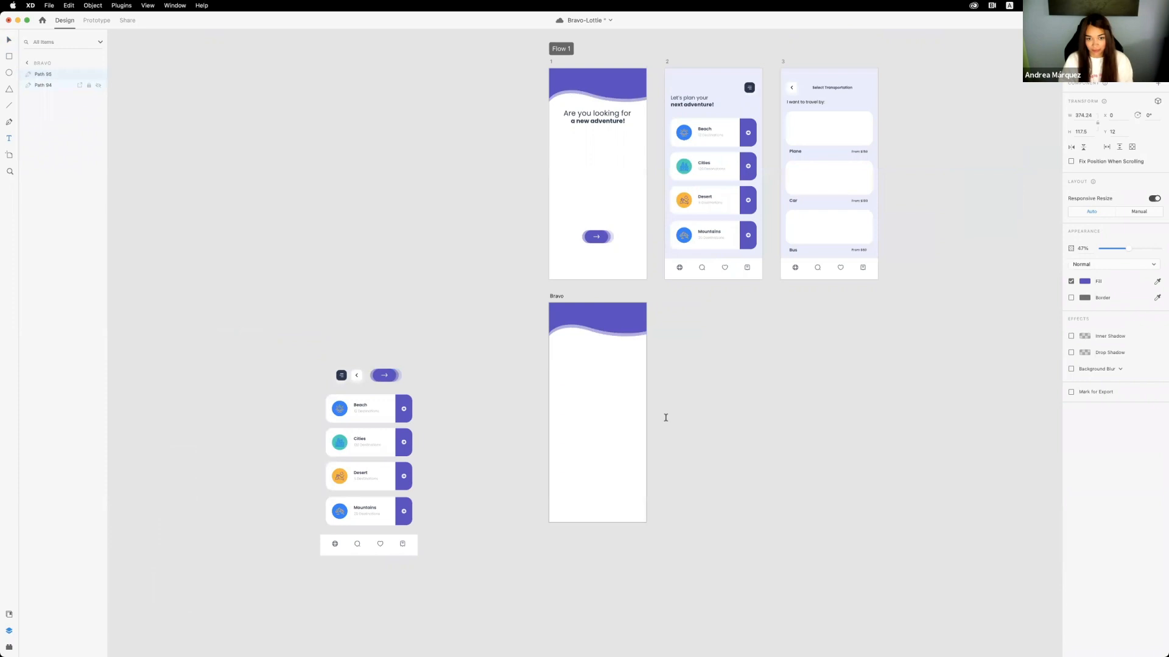
pyautogui.write('Are you looking')
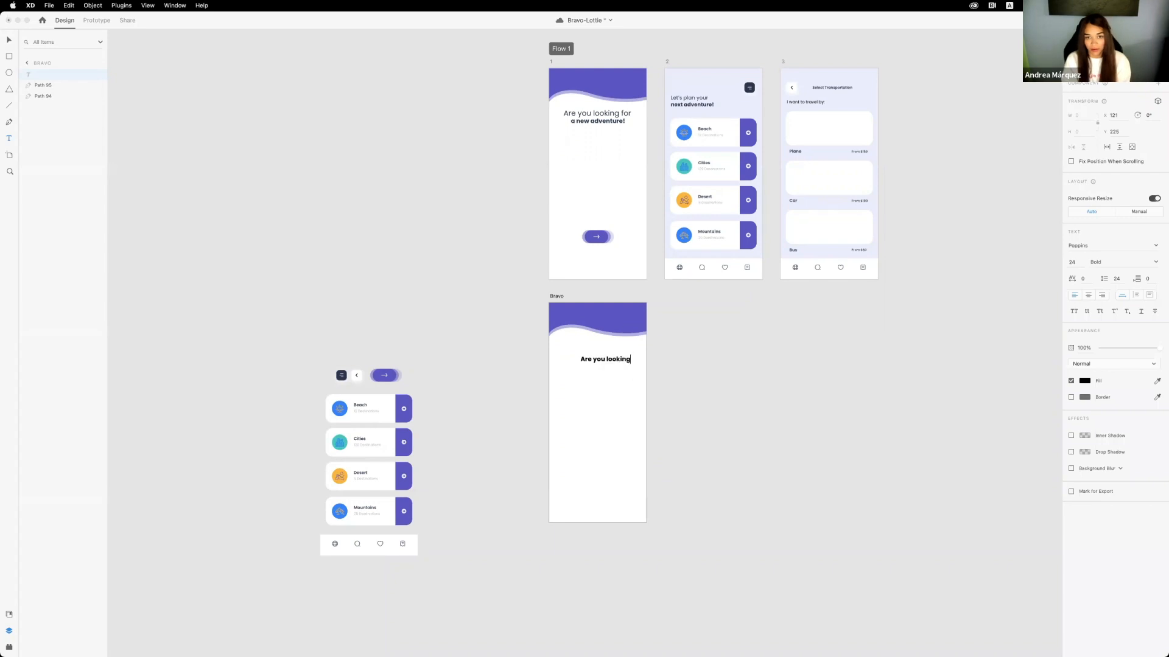
pyautogui.write(' for')
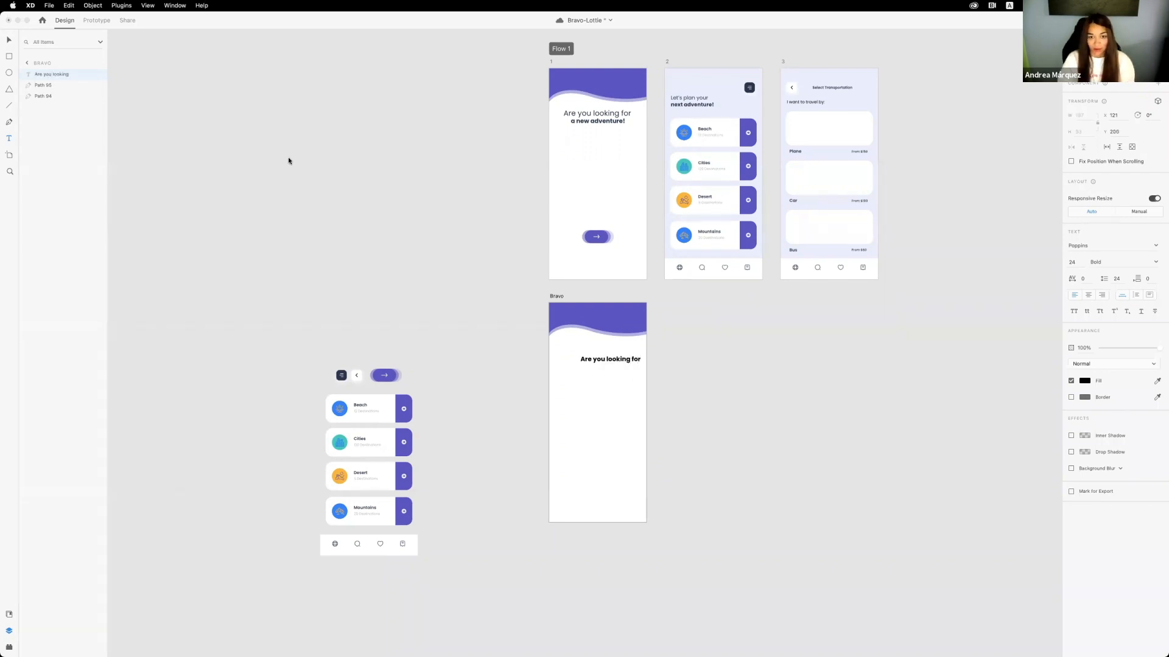
pyautogui.press('Escape')
pyautogui.moveTo(617, 362); pyautogui.dragTo(615, 361)
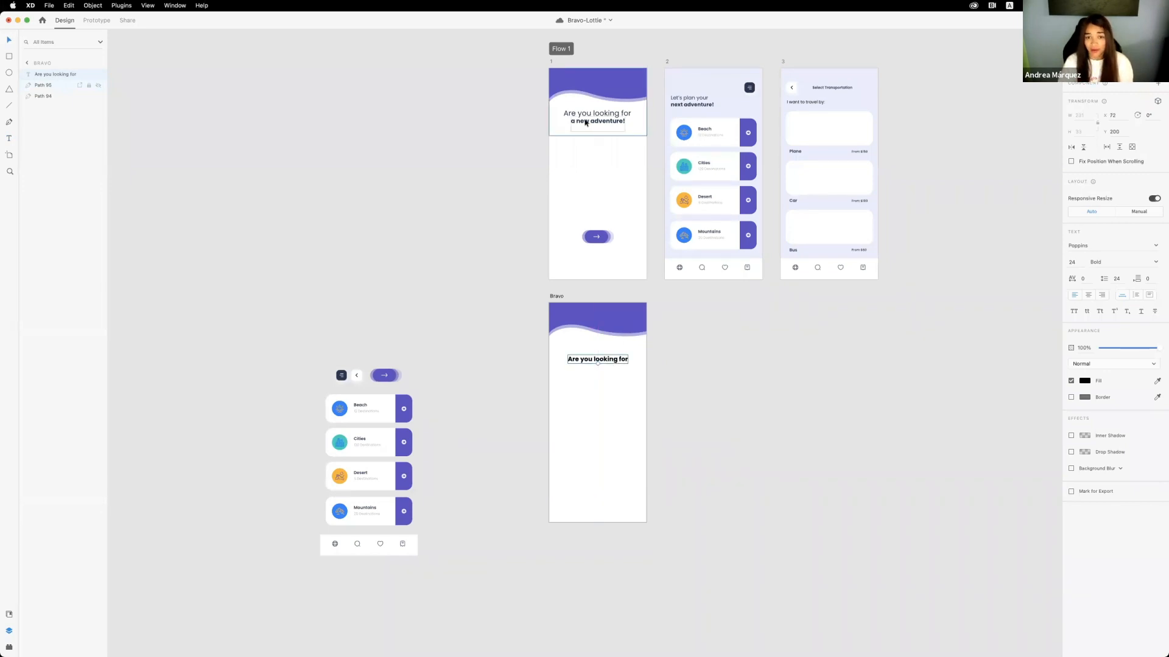
# - Set the Bravo artboard's "Are you looking for" text to Medium weight and size 26
pyautogui.click(582, 115)
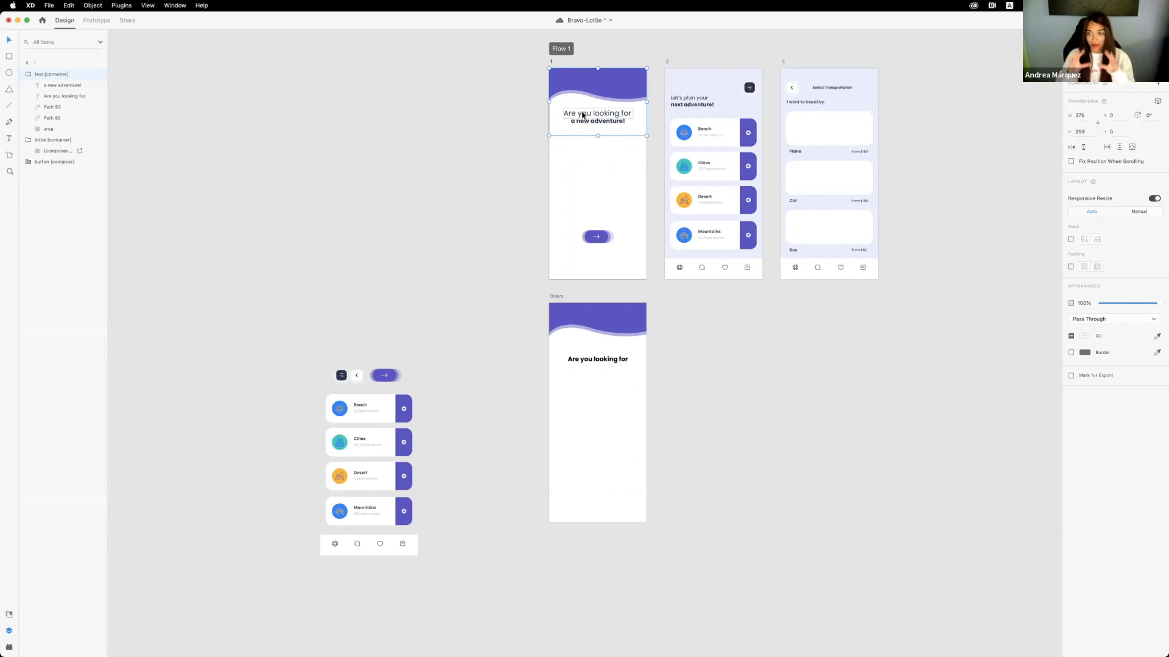
pyautogui.click(619, 361)
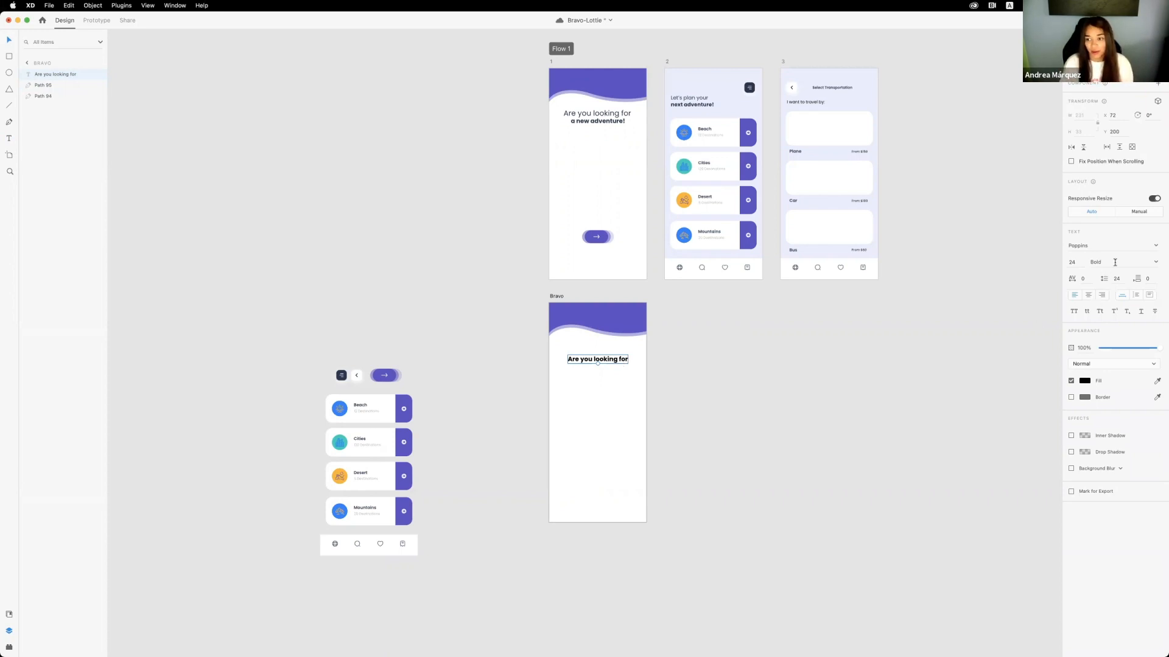
pyautogui.click(1154, 263)
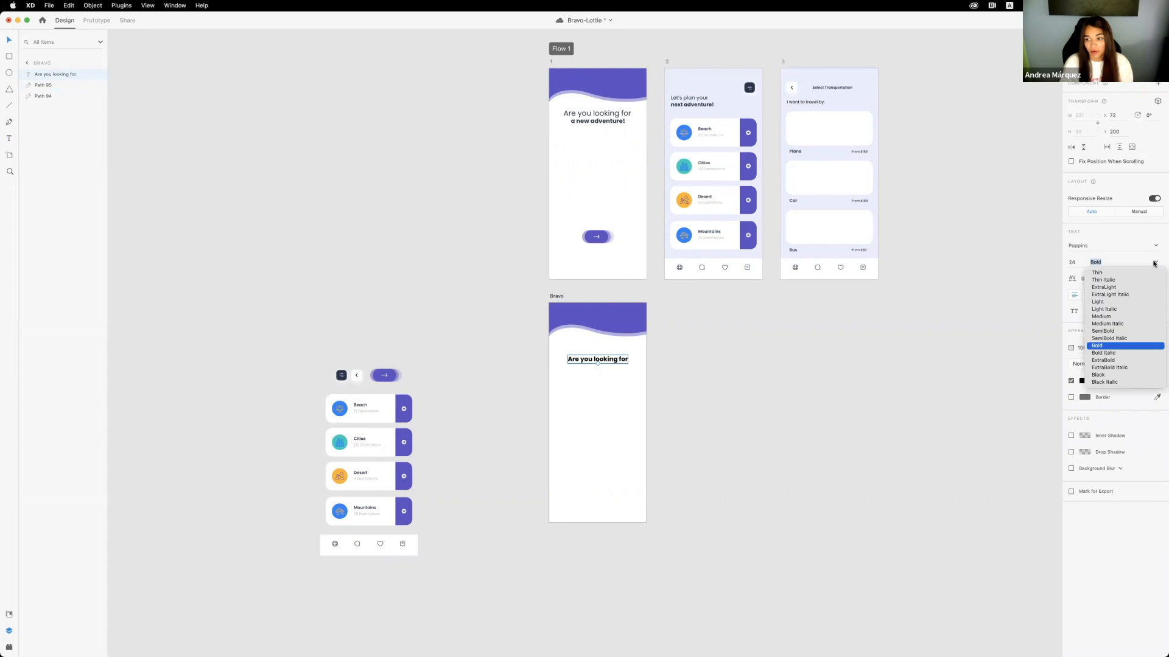
pyautogui.click(1103, 302)
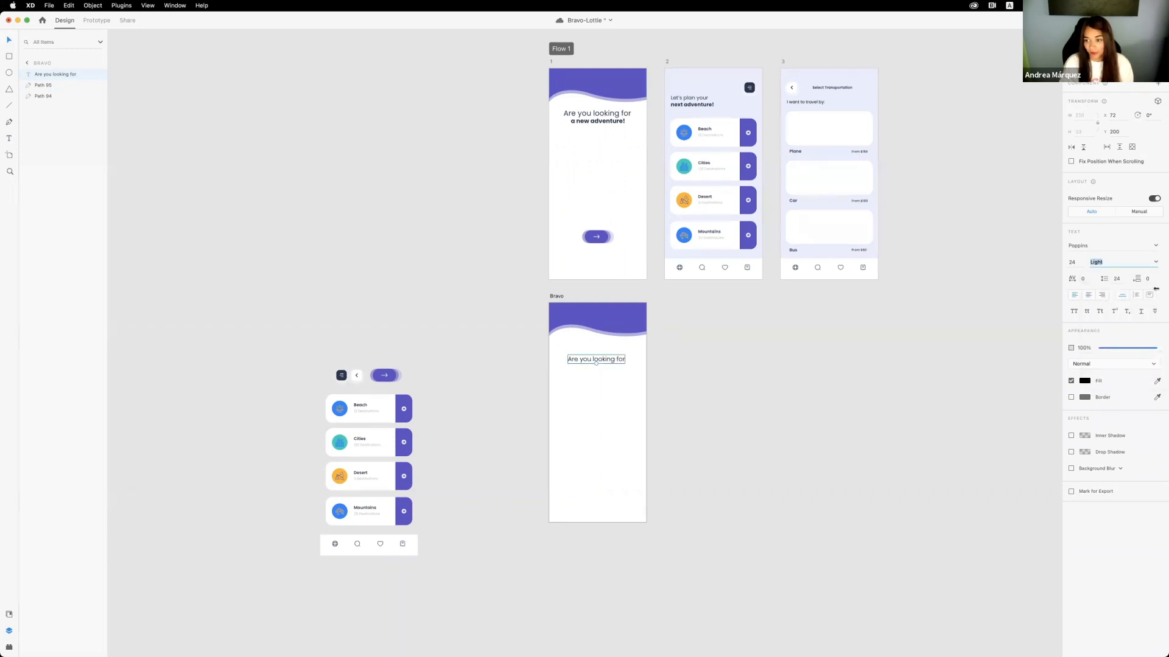
pyautogui.click(1155, 262)
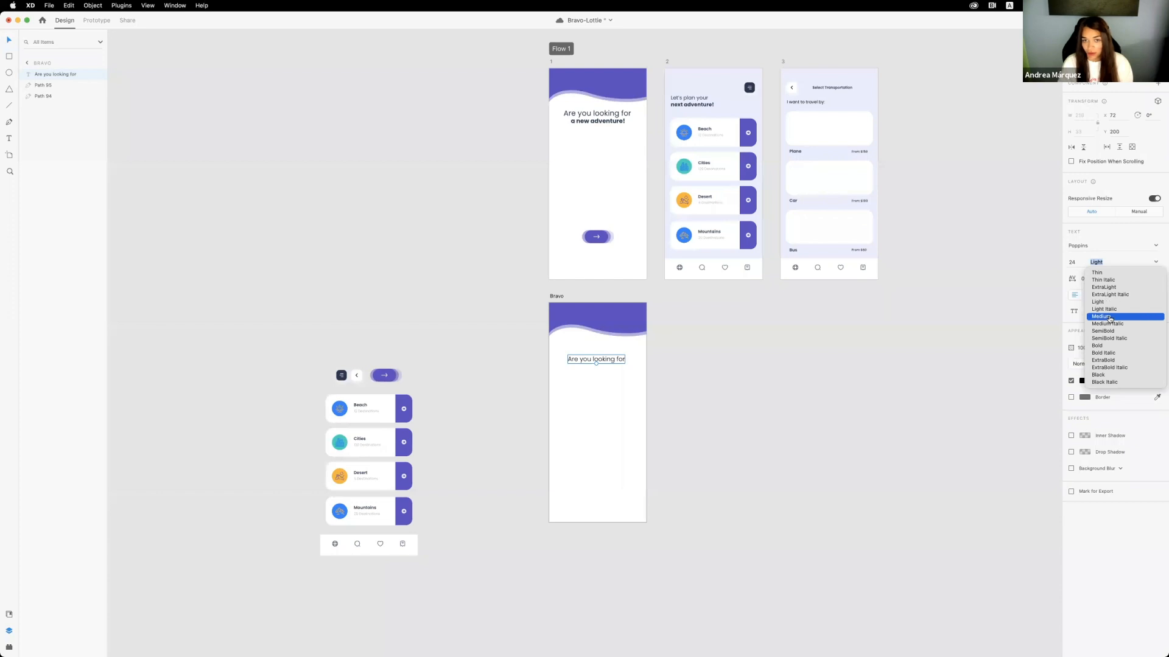
pyautogui.click(1113, 317)
pyautogui.click(1075, 263)
pyautogui.write('26')
pyautogui.press('Return')
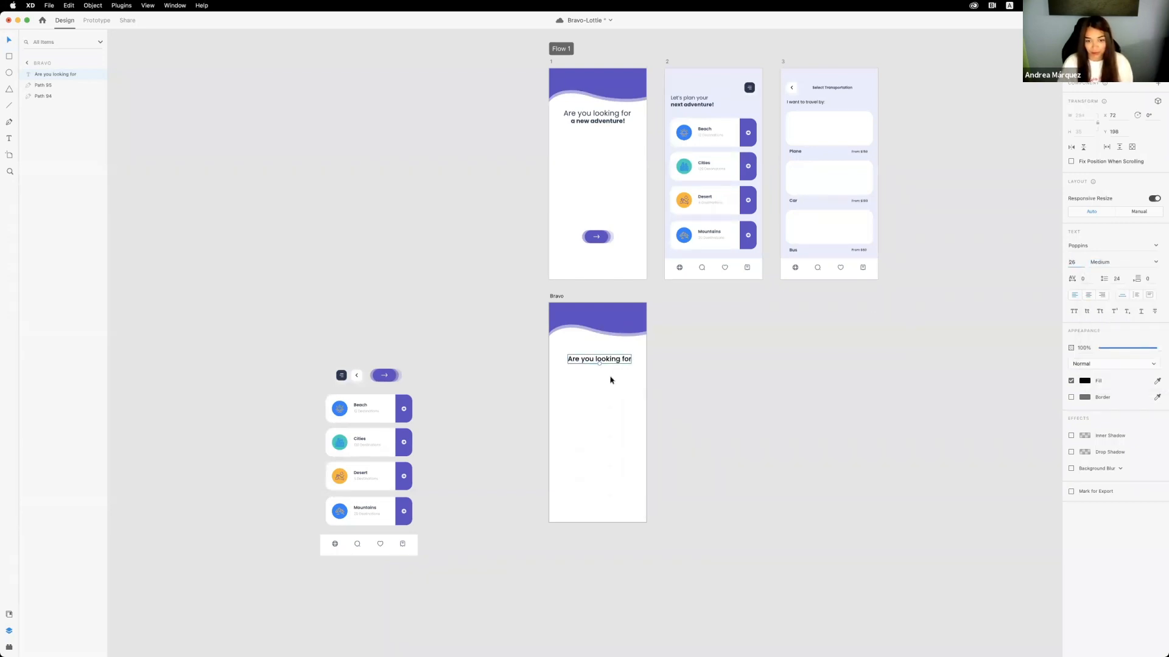
# - Re-centre the resized "Are you looking for" text horizontally on the Bravo artboard
pyautogui.moveTo(618, 362); pyautogui.dragTo(613, 363)
pyautogui.moveTo(616, 361); pyautogui.dragTo(616, 362)
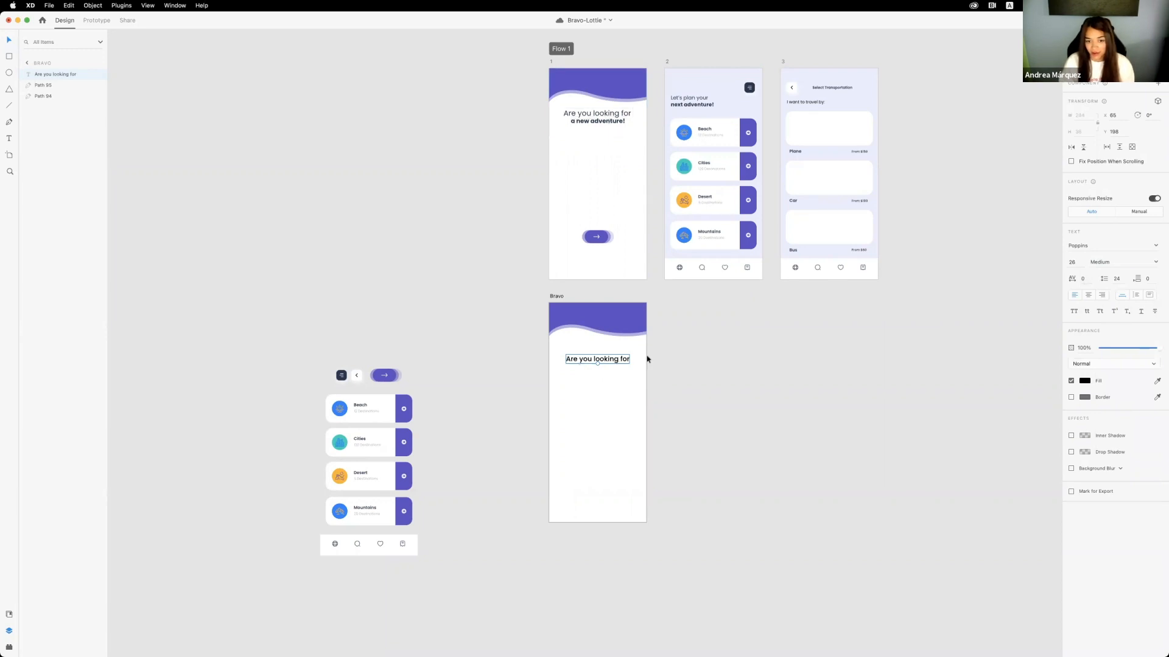
pyautogui.click(660, 370)
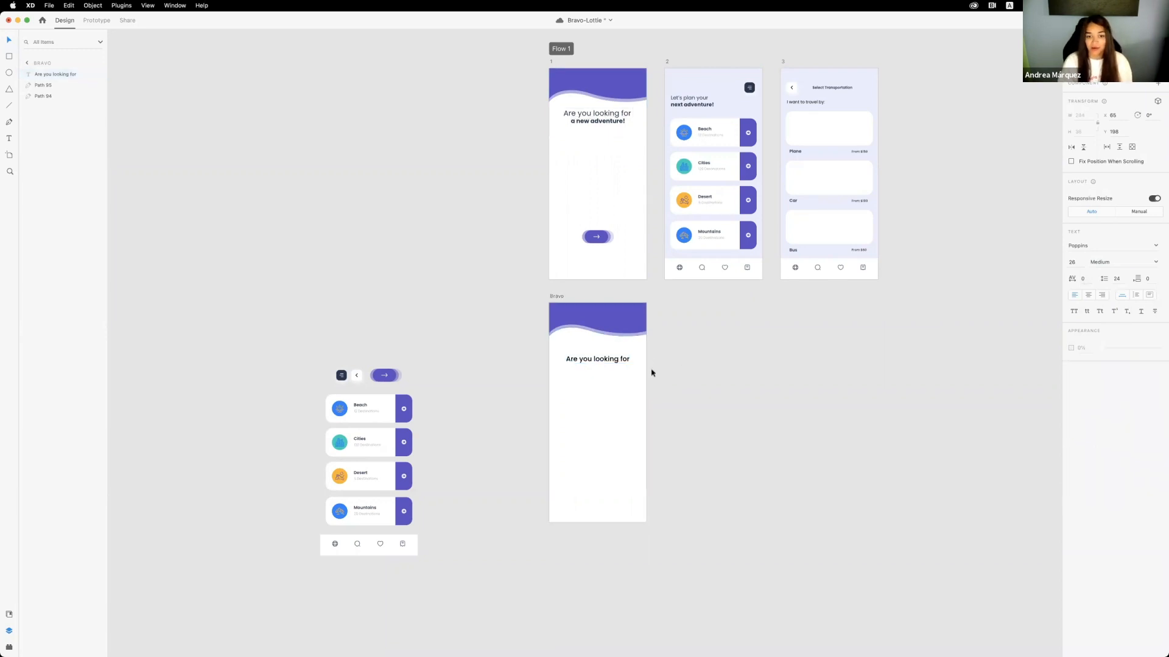
# - Duplicate the "Are you looking for" text directly beneath the original on the Bravo artboard
pyautogui.scroll(3, 618, 362)
pyautogui.keyDown('alt'); pyautogui.moveTo(618, 359); pyautogui.dragTo(620, 367); pyautogui.keyUp('alt')
pyautogui.scroll(3, 620, 368)
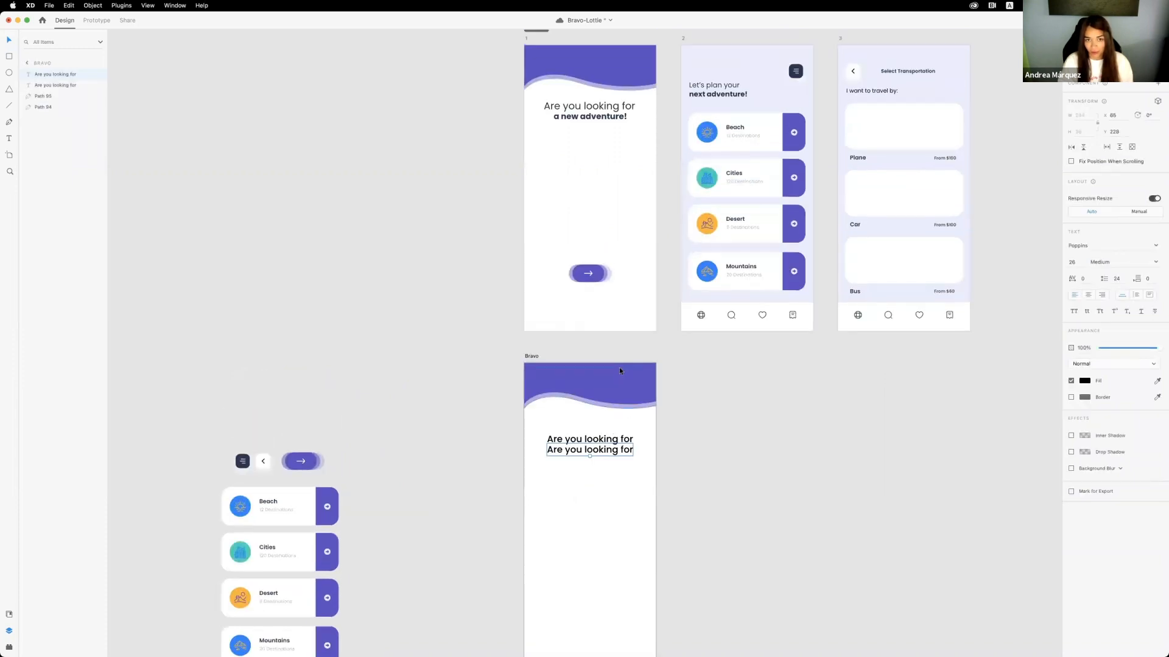
# - Change the duplicated heading line's text to "a new adventure!"
pyautogui.doubleClick(618, 450)
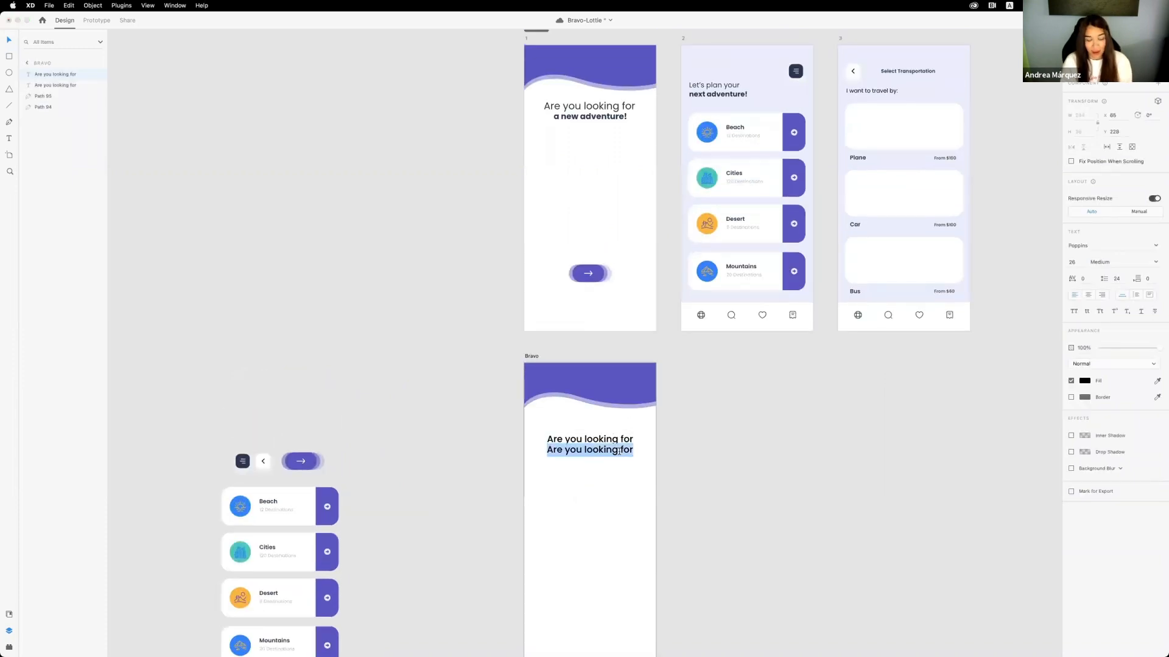
pyautogui.write('A n')
pyautogui.press('BackSpace')
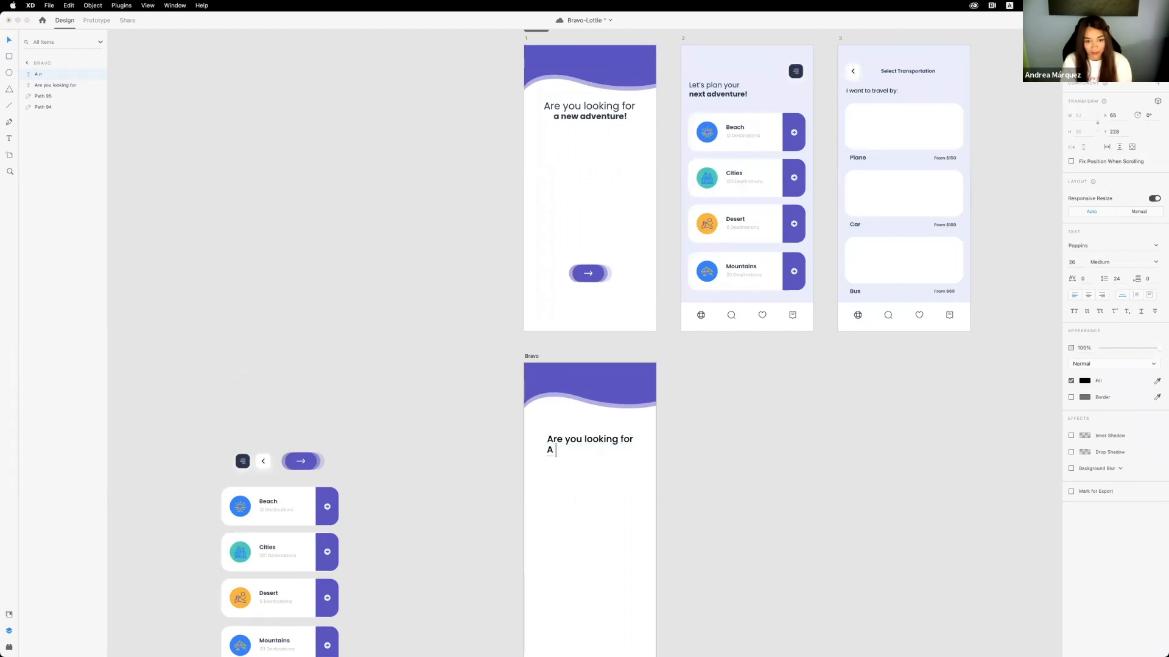
pyautogui.write('new')
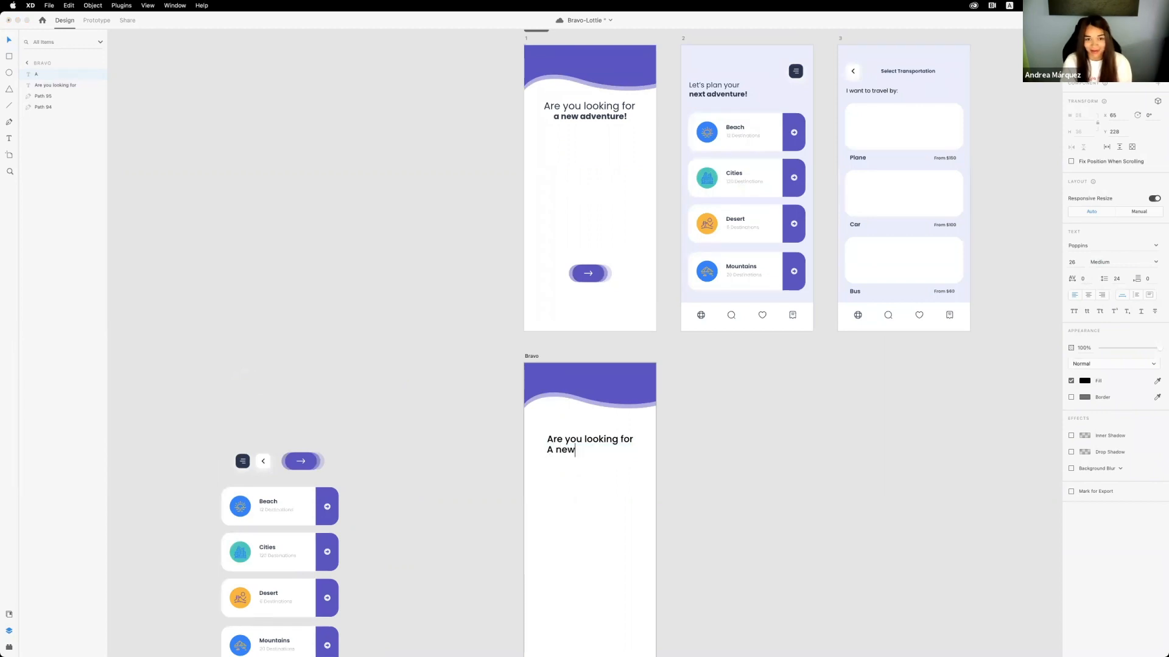
pyautogui.write(' adven')
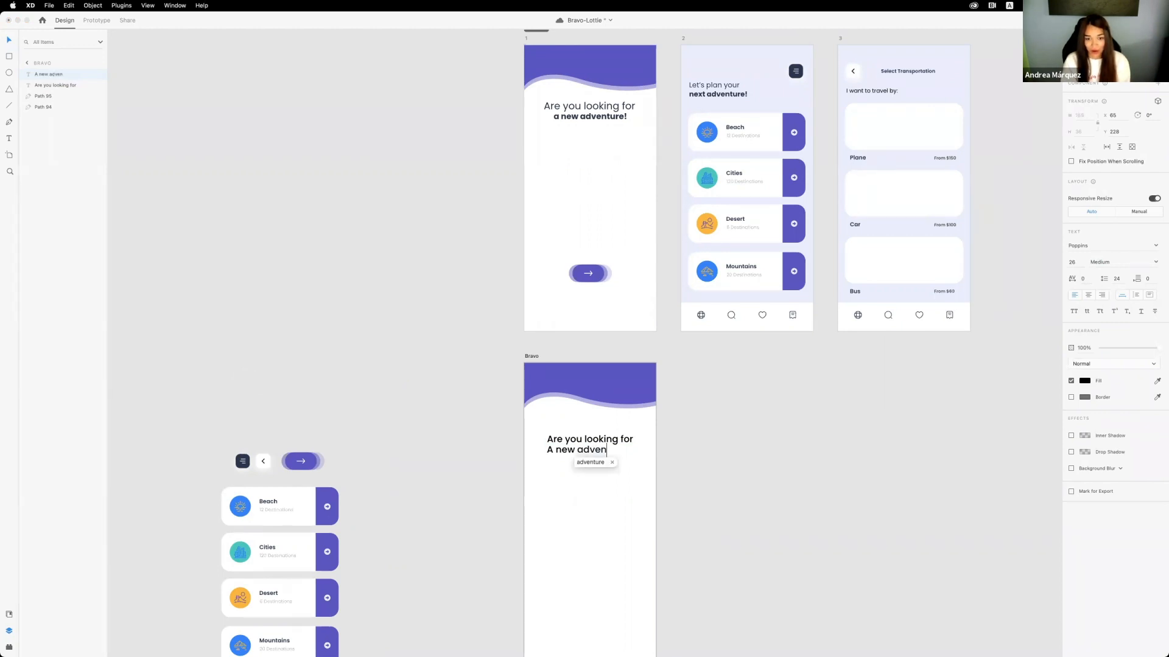
pyautogui.click(596, 465)
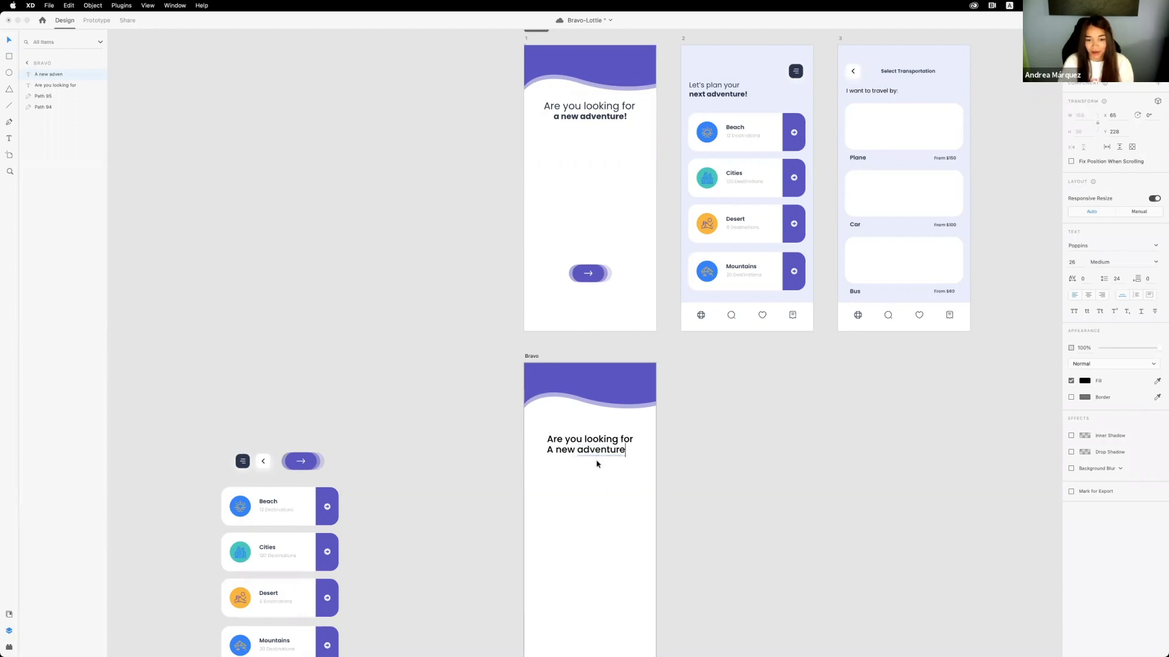
pyautogui.write('!')
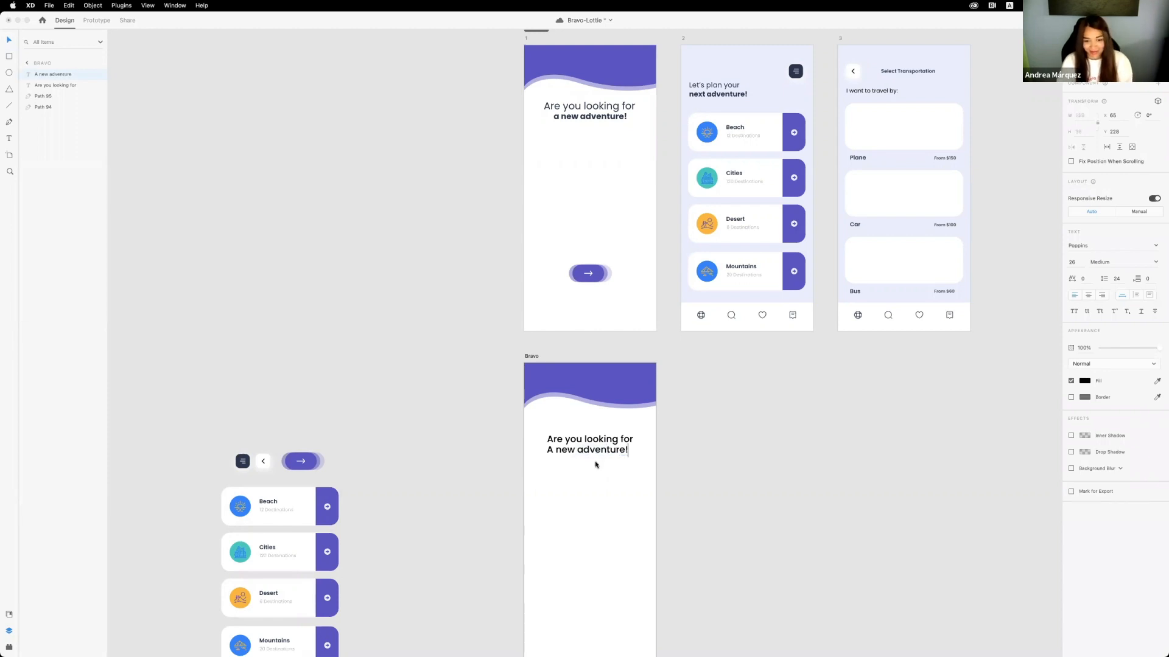
pyautogui.doubleClick(546, 450)
pyautogui.write('a')
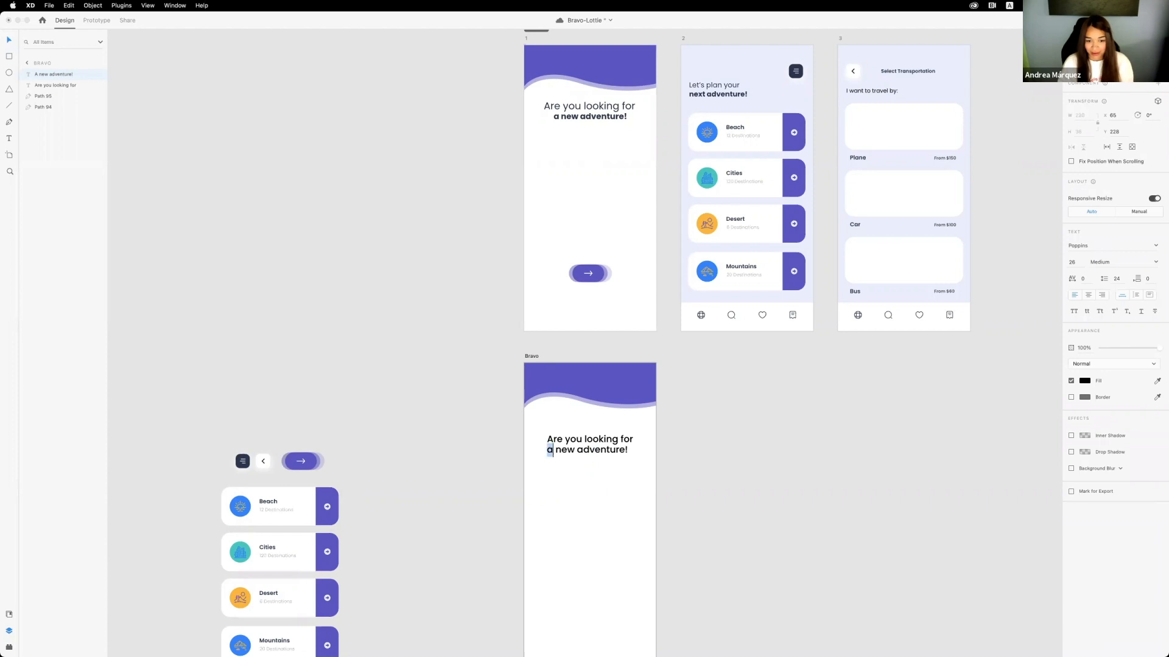
# - Set the "a new adventure!" line to size 22 and centre it horizontally beneath the first heading line
pyautogui.press('Escape')
pyautogui.press('Down')
pyautogui.press('Down')
pyautogui.press('Down')
pyautogui.press('Down')
pyautogui.moveTo(599, 451); pyautogui.dragTo(608, 452)
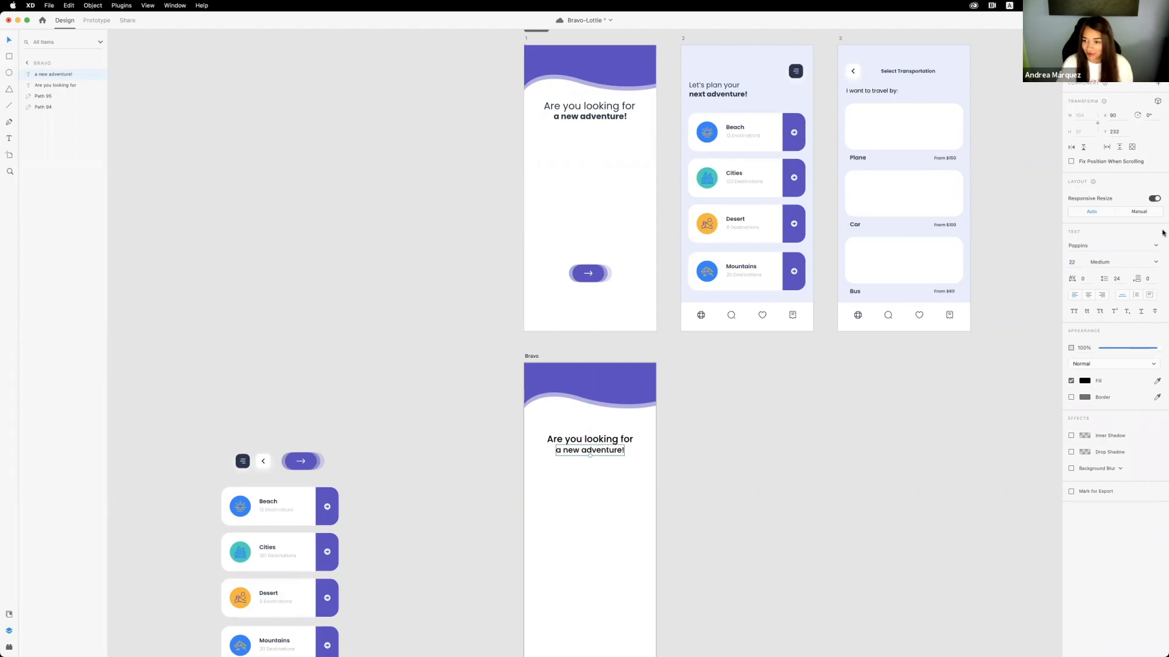
# - Set the font weight of the Bravo artboard's "a new adventure!" line to Bold
pyautogui.click(1153, 262)
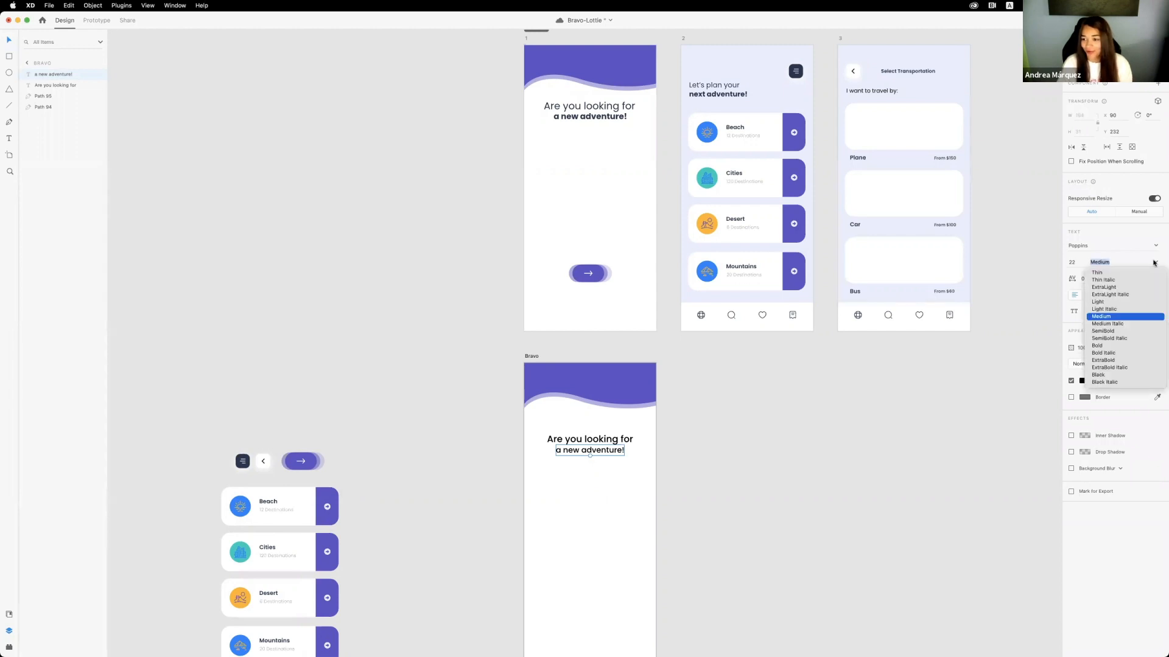
pyautogui.click(1102, 330)
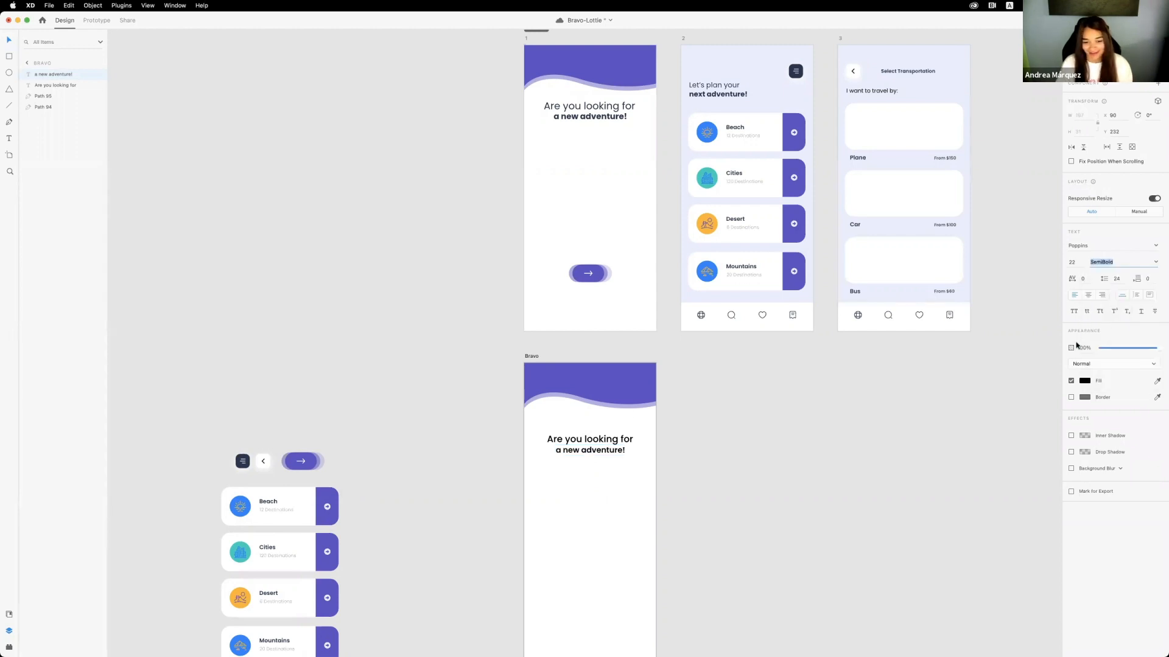
pyautogui.click(1157, 263)
pyautogui.click(1100, 347)
pyautogui.click(511, 434)
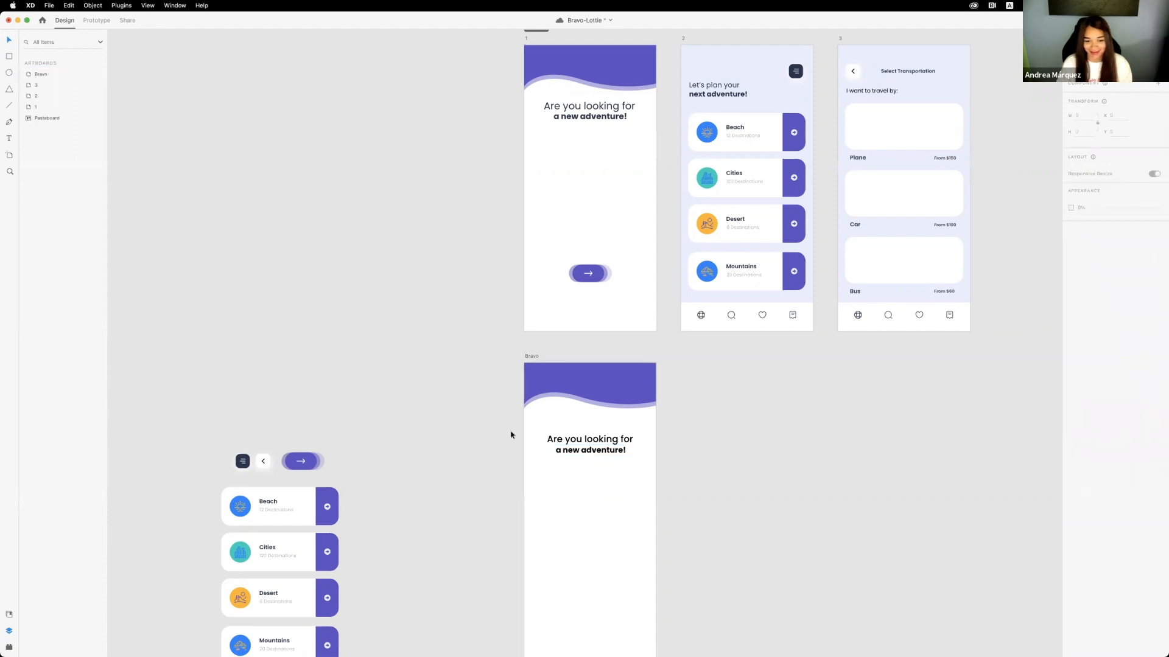
pyautogui.click(597, 449)
pyautogui.click(683, 462)
# - Move the purple arrow button from the pasteboard to the lower middle of the Bravo artboard
pyautogui.scroll(-2, 608, 436)
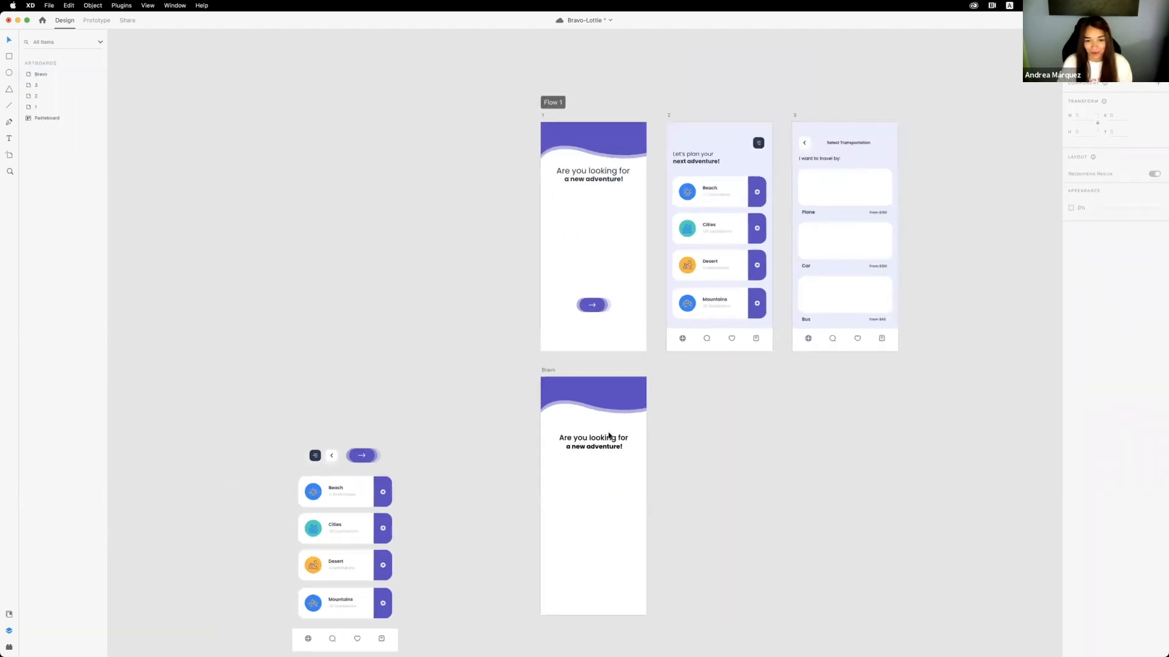
pyautogui.scroll(-3, 609, 436)
pyautogui.click(370, 362)
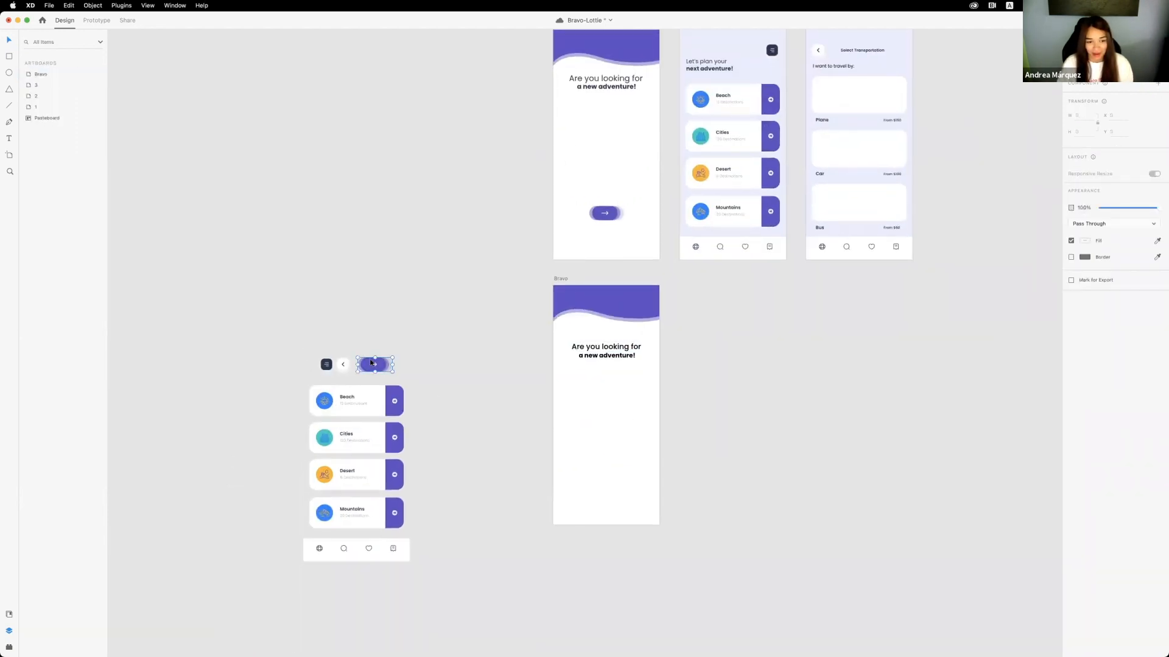
pyautogui.moveTo(378, 365); pyautogui.dragTo(607, 469)
pyautogui.scroll(5, 636, 502)
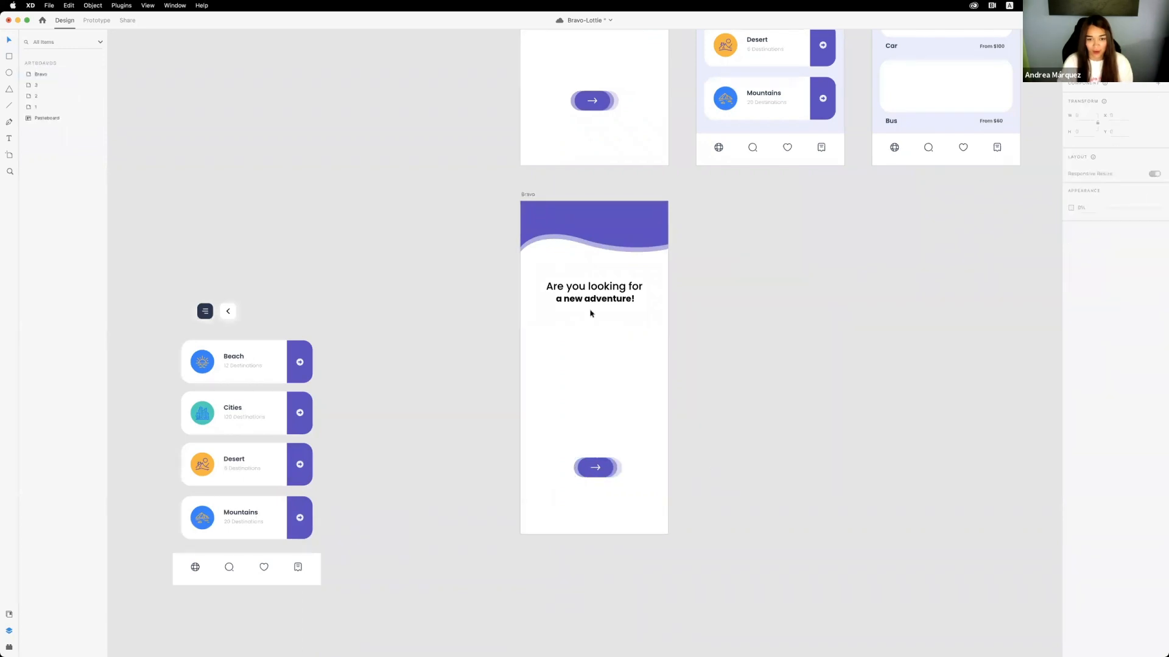
# - Examine the Bravo artboard's elements and layers, including the wave header, heading text and arrow button
pyautogui.click(588, 207)
pyautogui.click(669, 271)
pyautogui.hscroll(2, 669, 271)
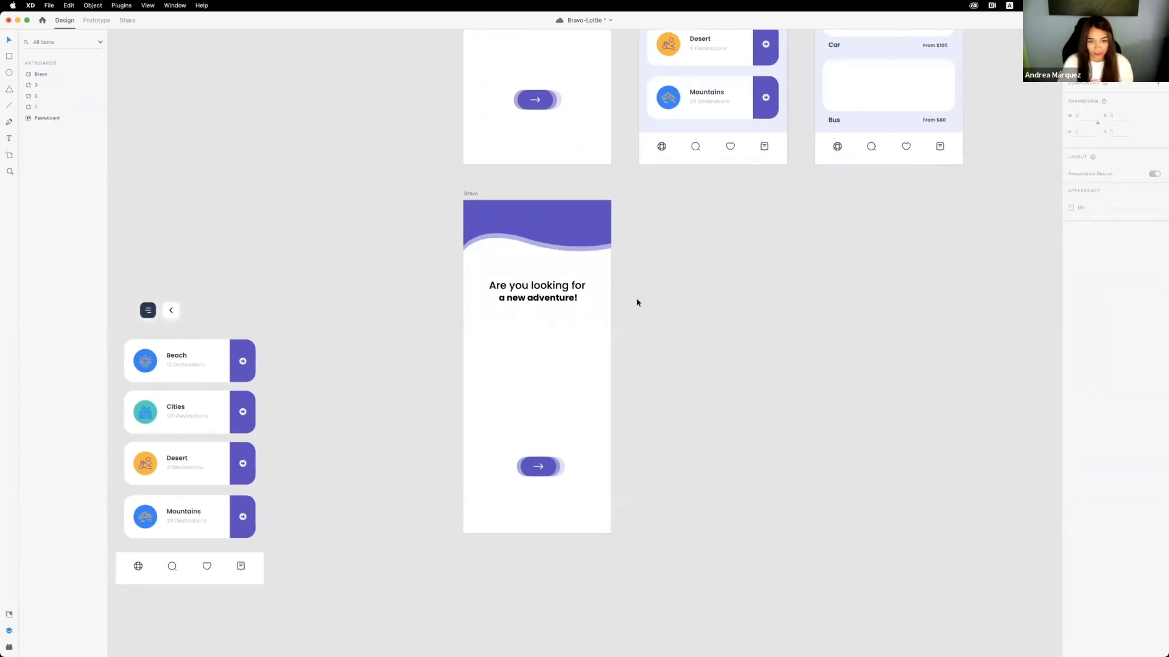
pyautogui.scroll(-2, 638, 299)
pyautogui.click(558, 497)
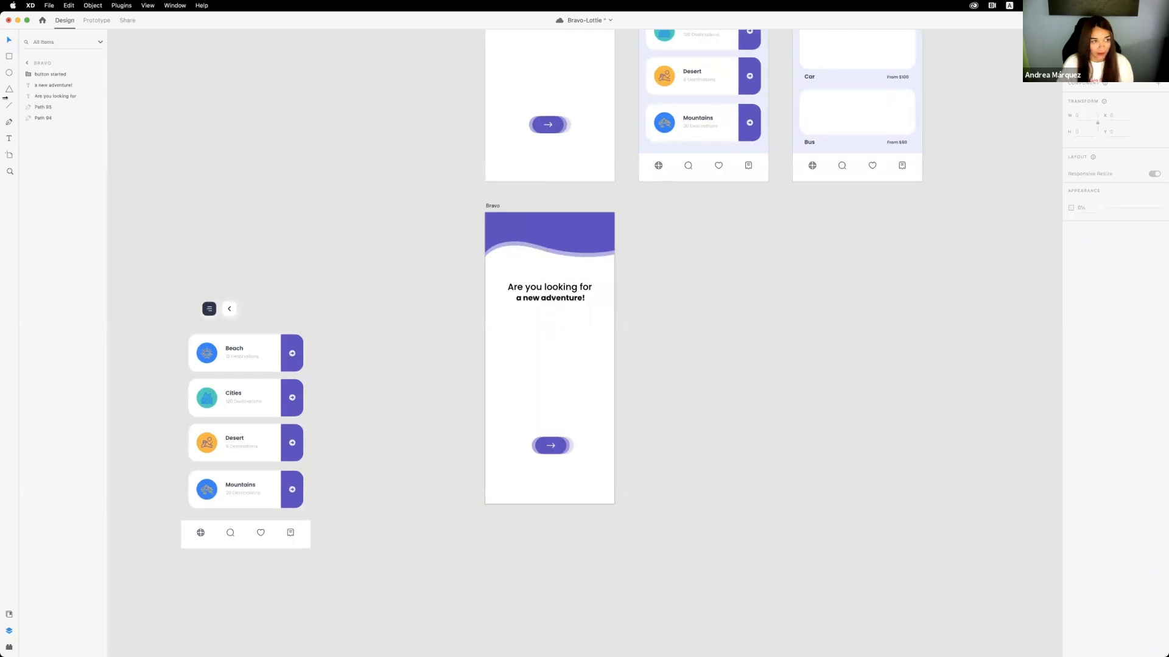
pyautogui.click(491, 206)
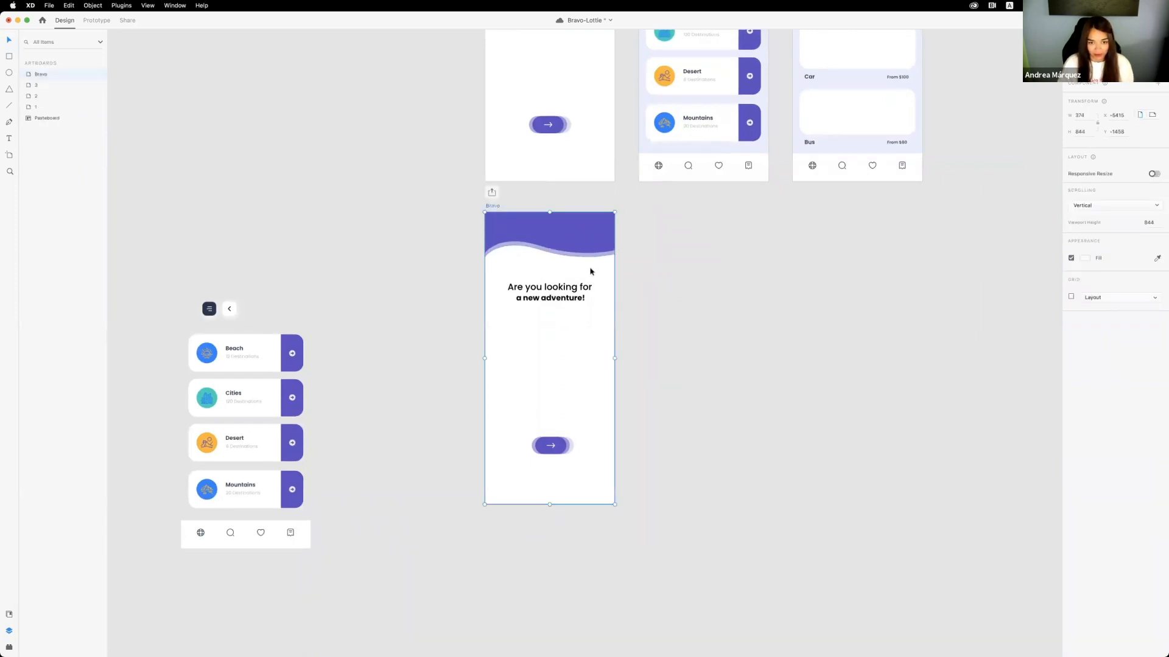
pyautogui.click(547, 220)
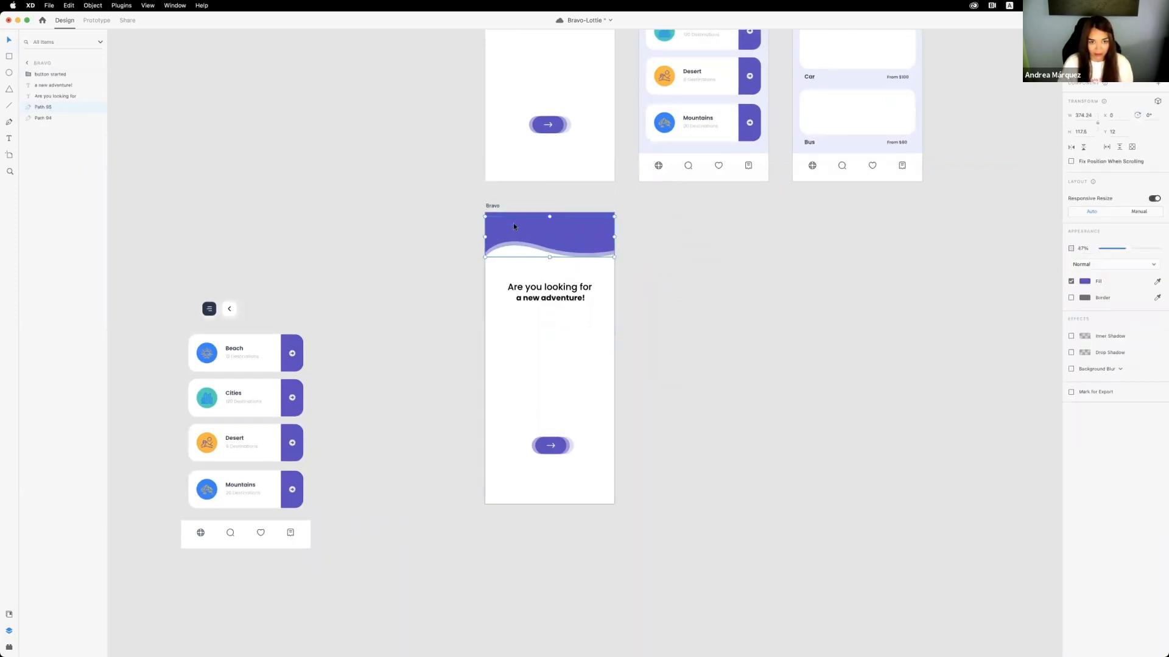
pyautogui.scroll(1, 472, 248)
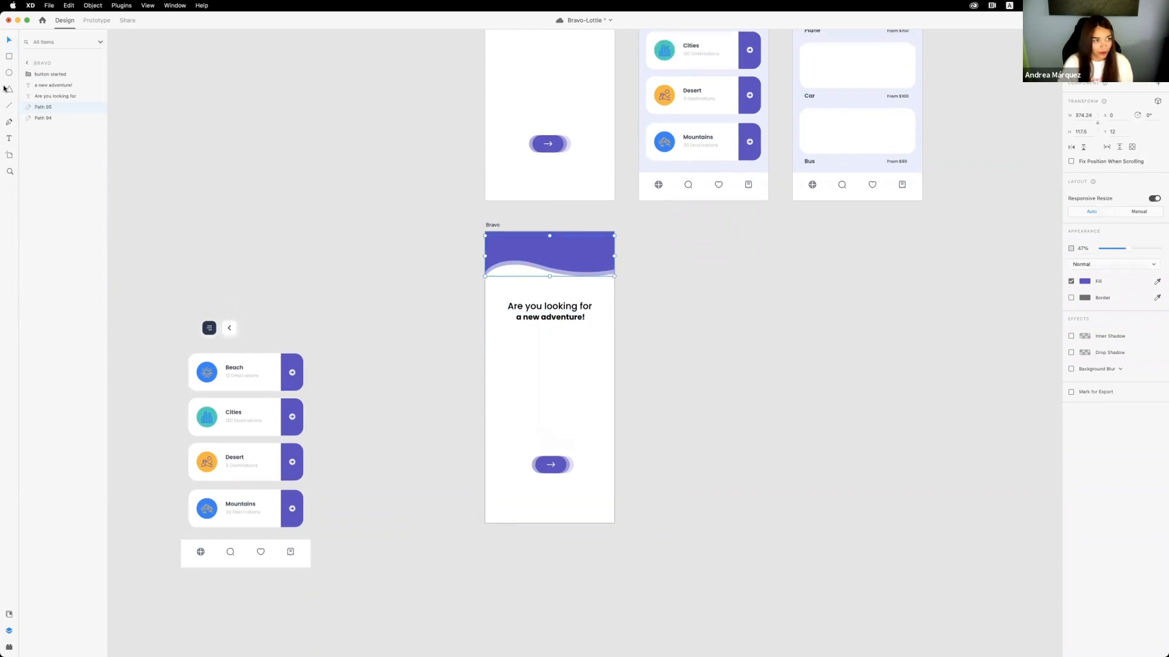
# - Draw a full-width rectangle of about 374 by 291 over the Bravo artboard's wave header and heading text
pyautogui.click(10, 56)
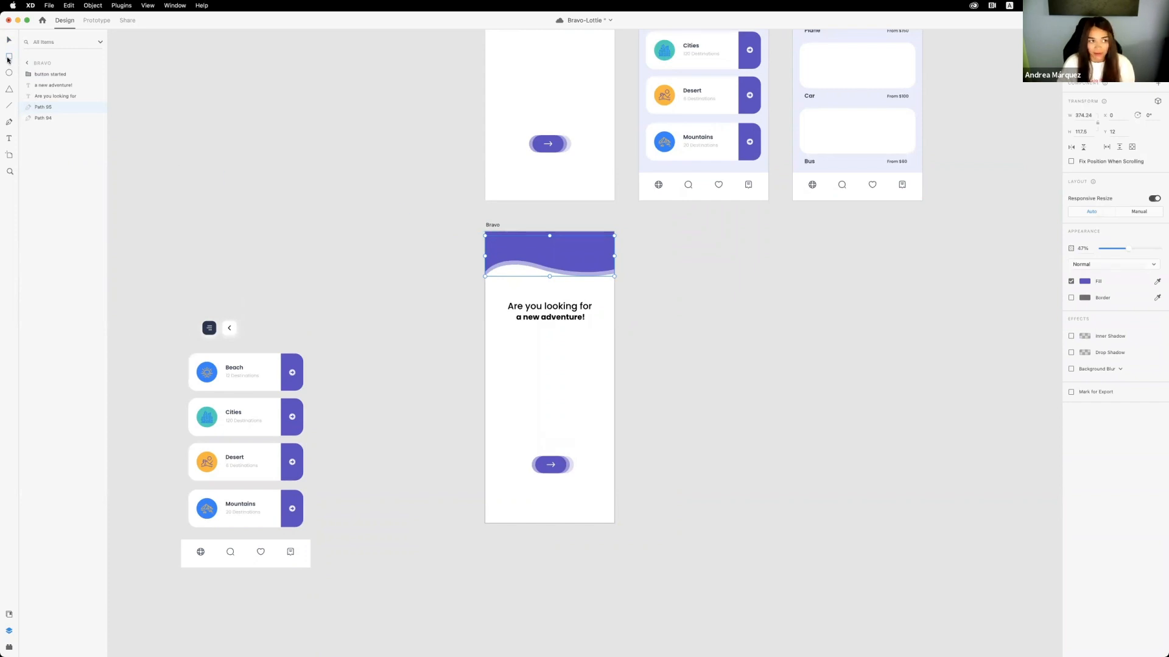
pyautogui.click(8, 56)
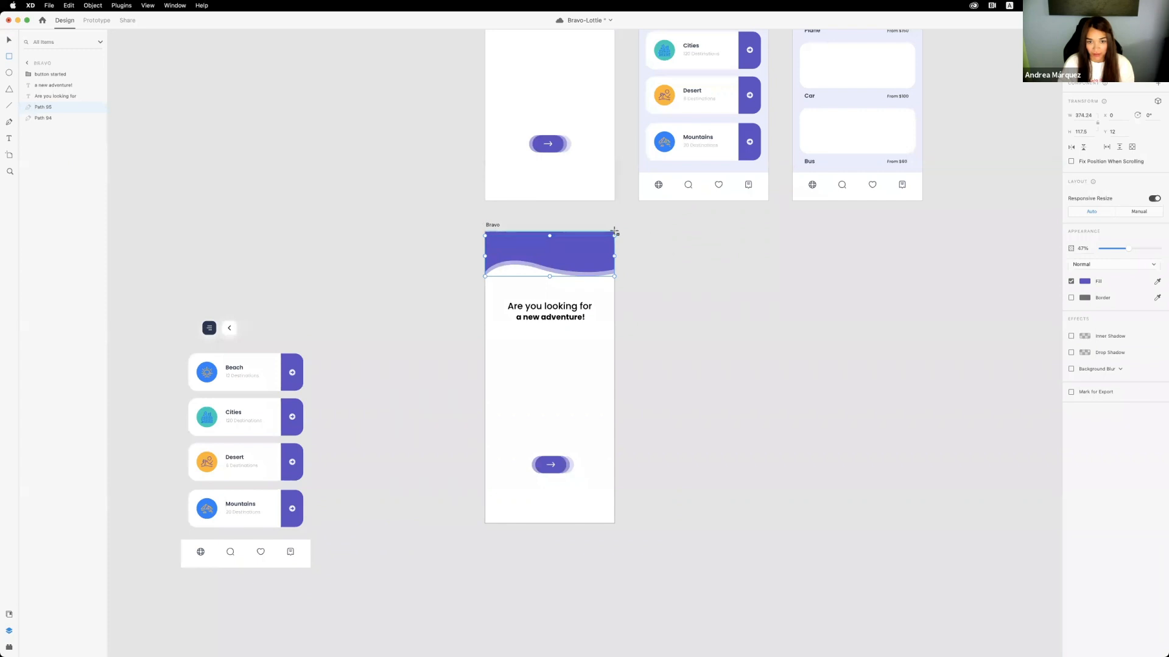
pyautogui.moveTo(614, 232)
pyautogui.mouseDown()
pyautogui.moveTo(611, 294)
pyautogui.moveTo(486, 301)
pyautogui.moveTo(485, 331)
pyautogui.mouseUp()
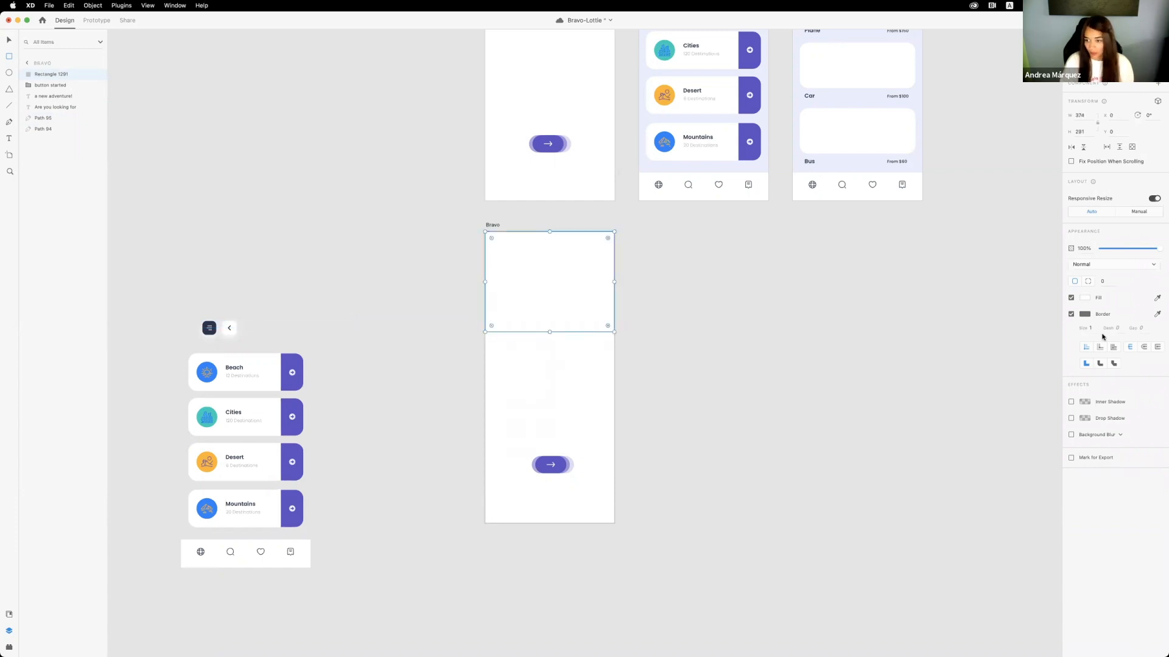
# - Remove the new rectangle's border and fill, and shorten it slightly from its lower edge
pyautogui.click(1070, 315)
pyautogui.click(1071, 298)
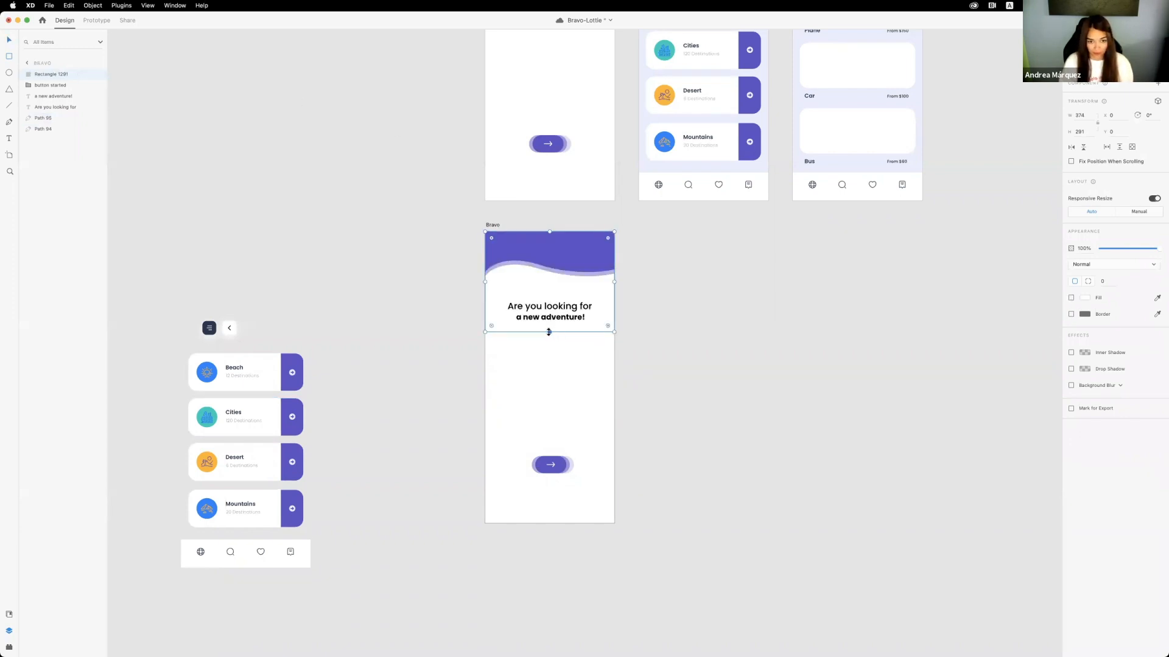
pyautogui.moveTo(549, 332); pyautogui.dragTo(550, 331)
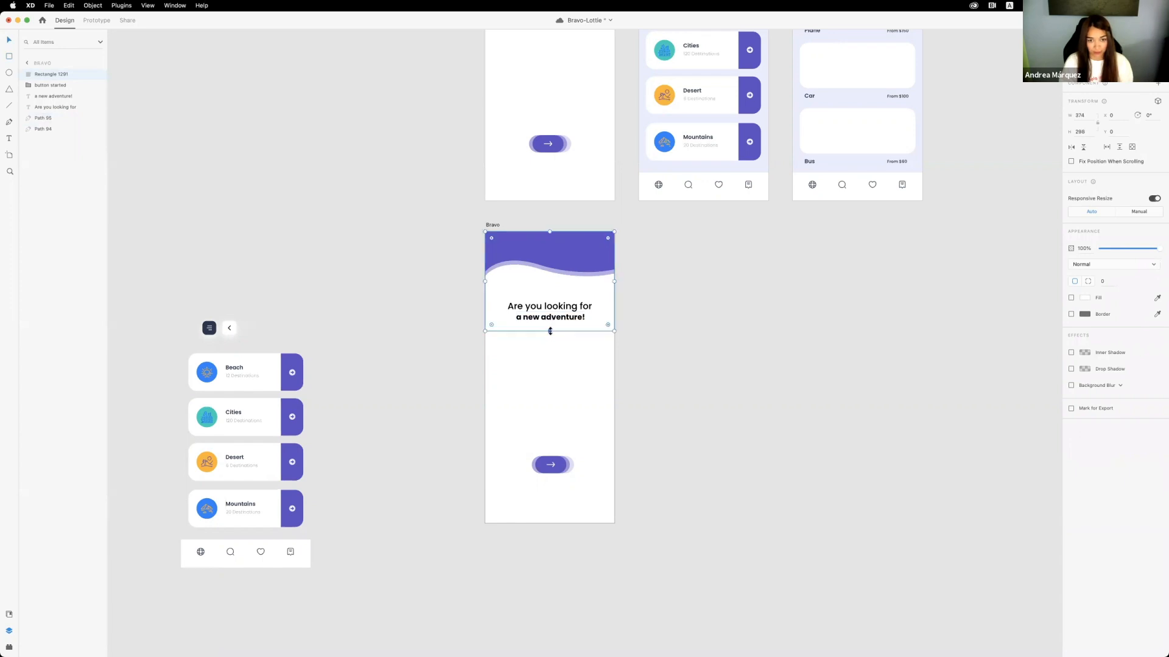
# - Group the transparent rectangle, both heading lines and the two wave paths on the Bravo artboard
pyautogui.doubleClick(52, 75)
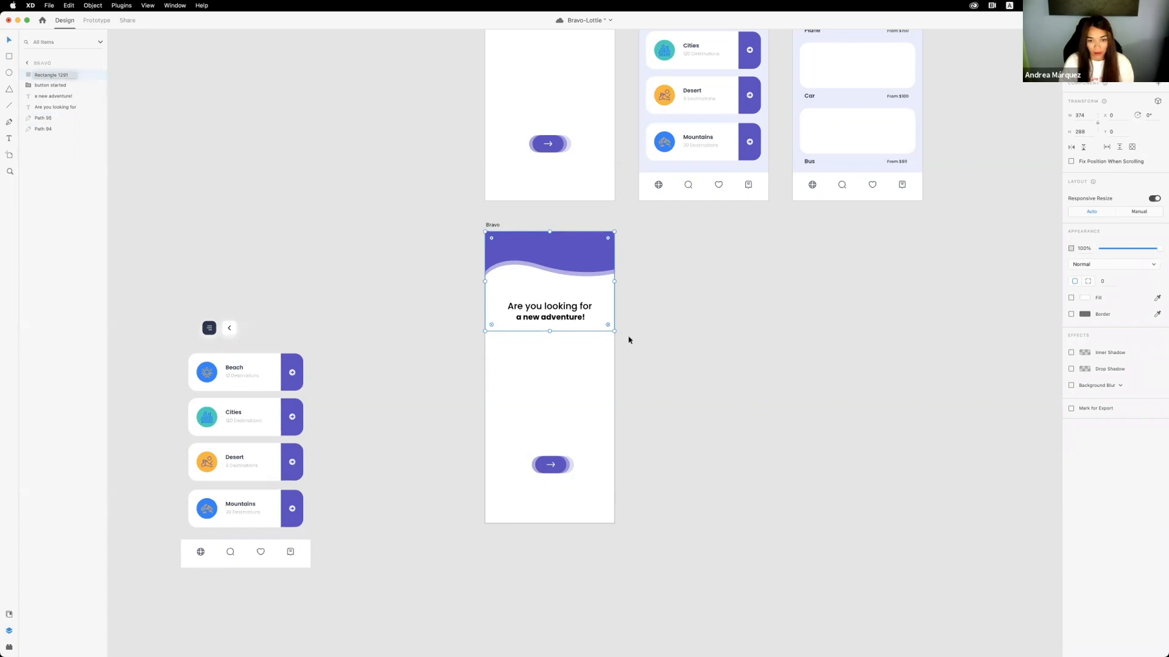
pyautogui.moveTo(637, 331); pyautogui.dragTo(487, 233)
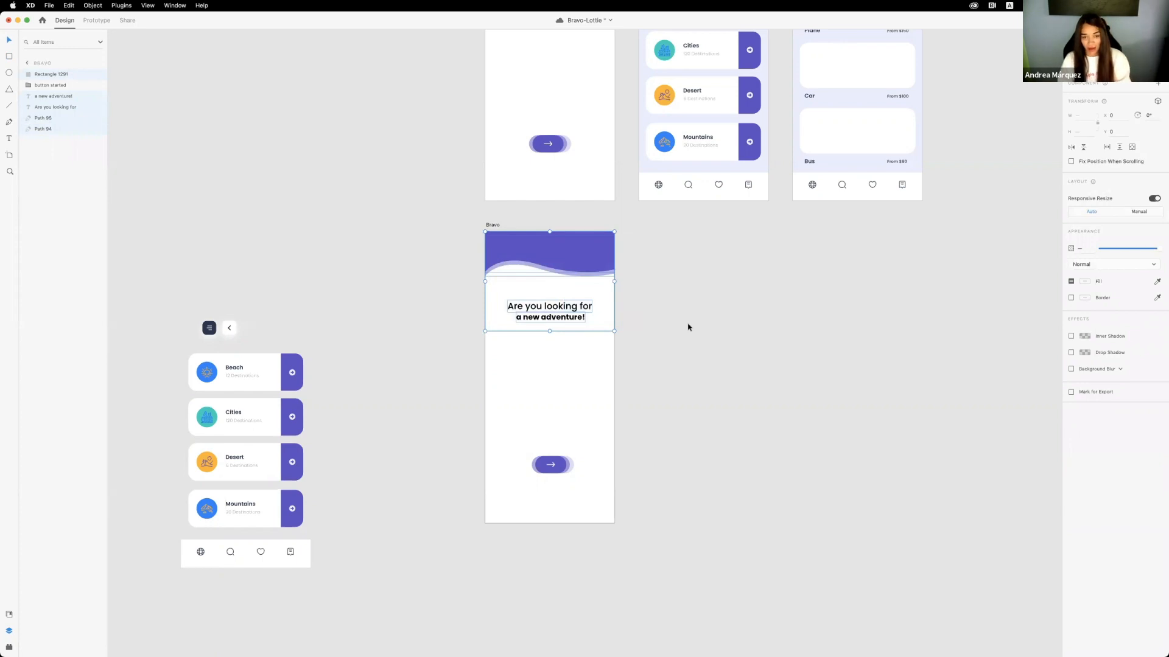
pyautogui.rightClick(561, 258)
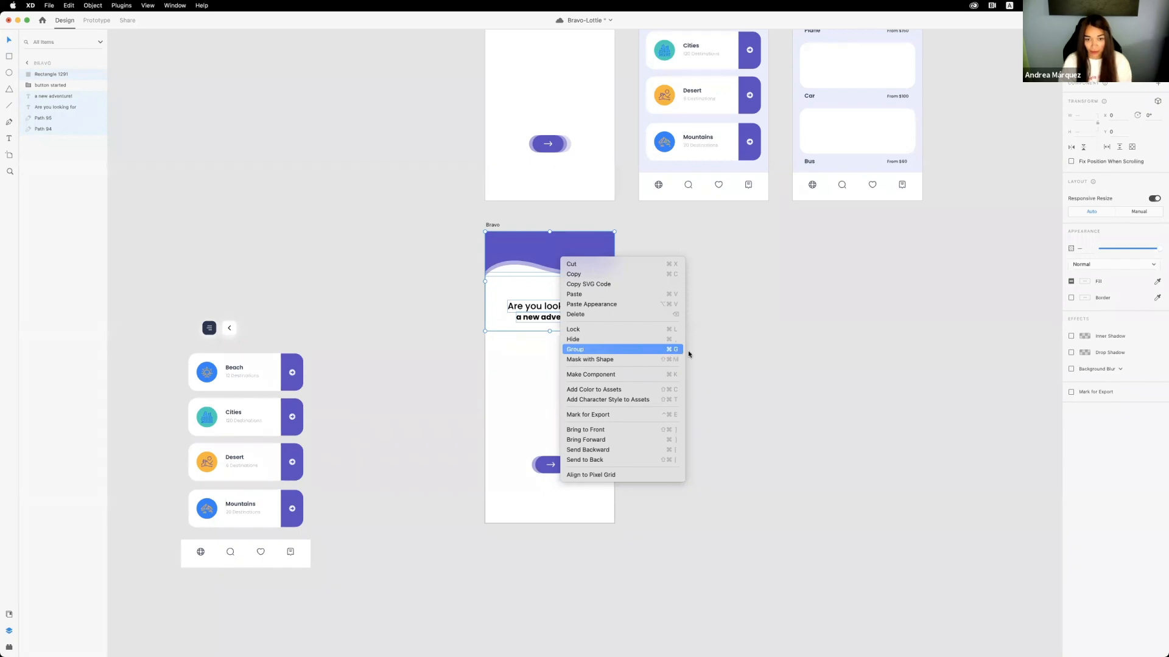
pyautogui.click(733, 337)
pyautogui.press('super+c')
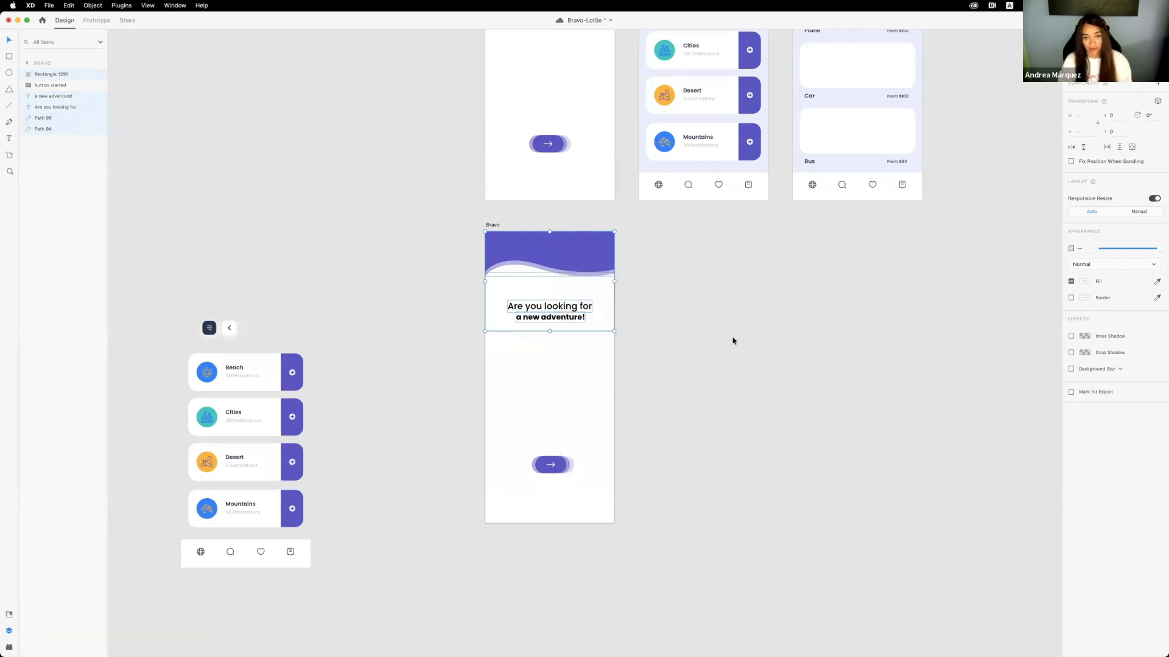
pyautogui.moveTo(658, 325); pyautogui.dragTo(483, 245)
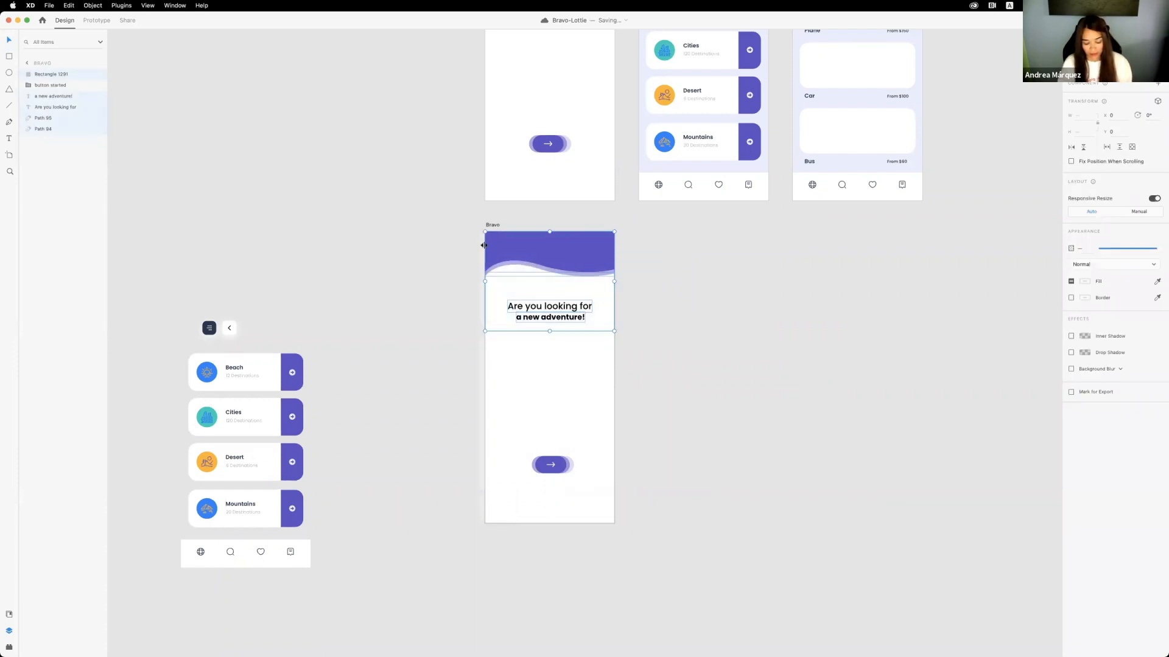
pyautogui.press('super+g')
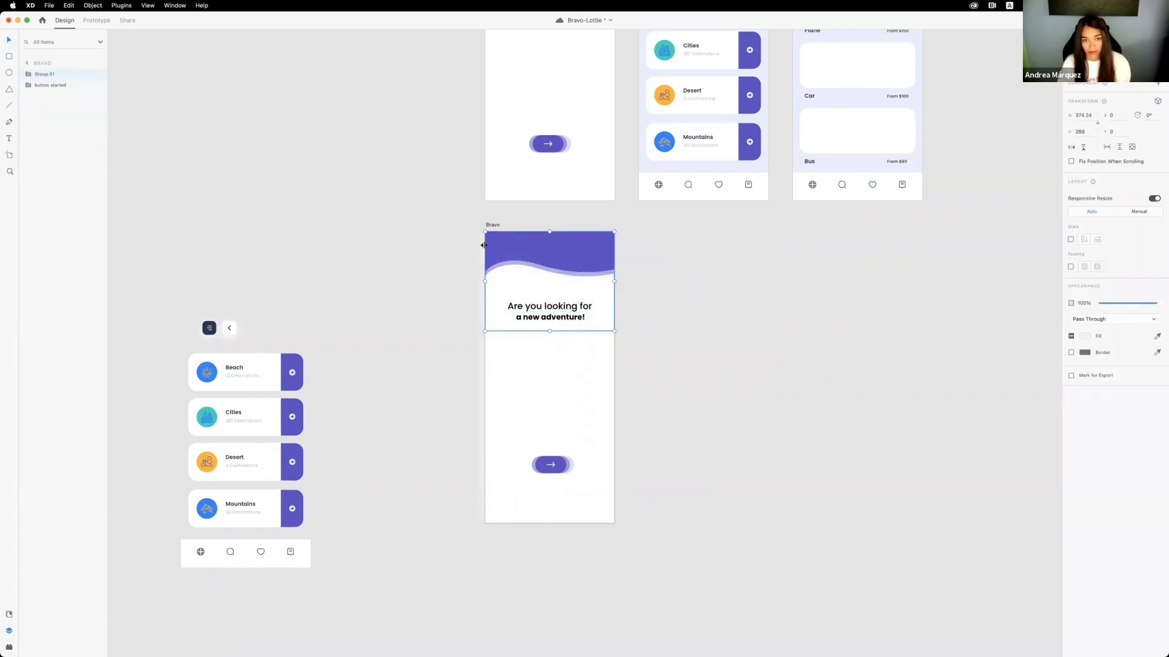
# - Rename the rectangle inside the new header group as "area" and move it to the bottom of the group's layer order
pyautogui.click(27, 76)
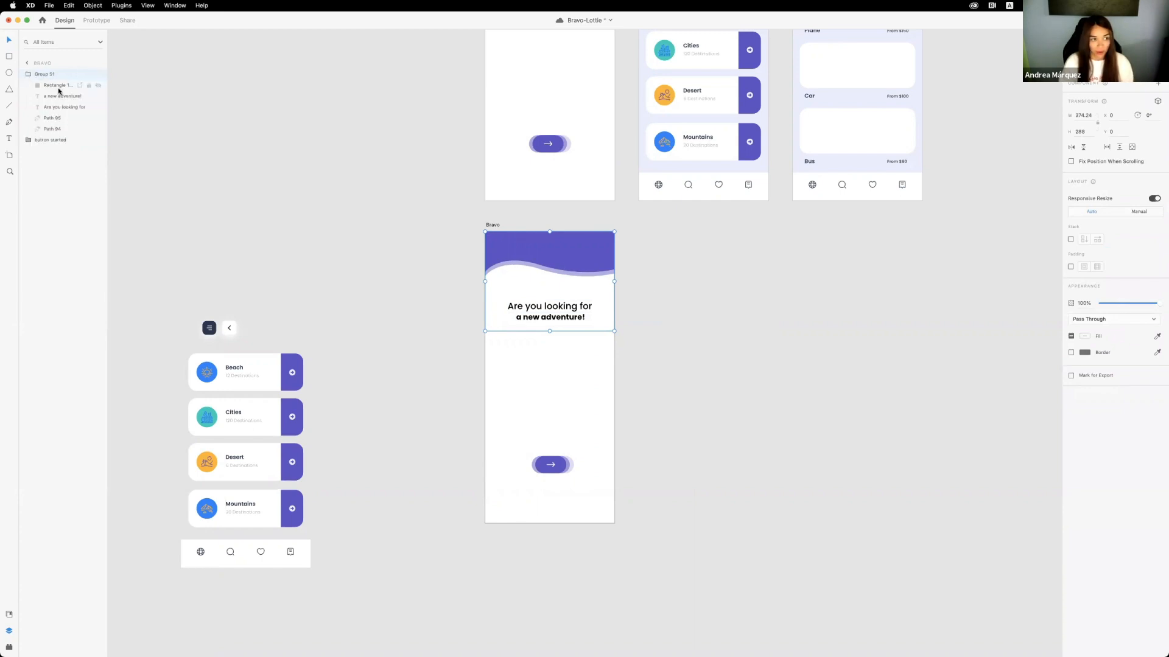
pyautogui.click(52, 86)
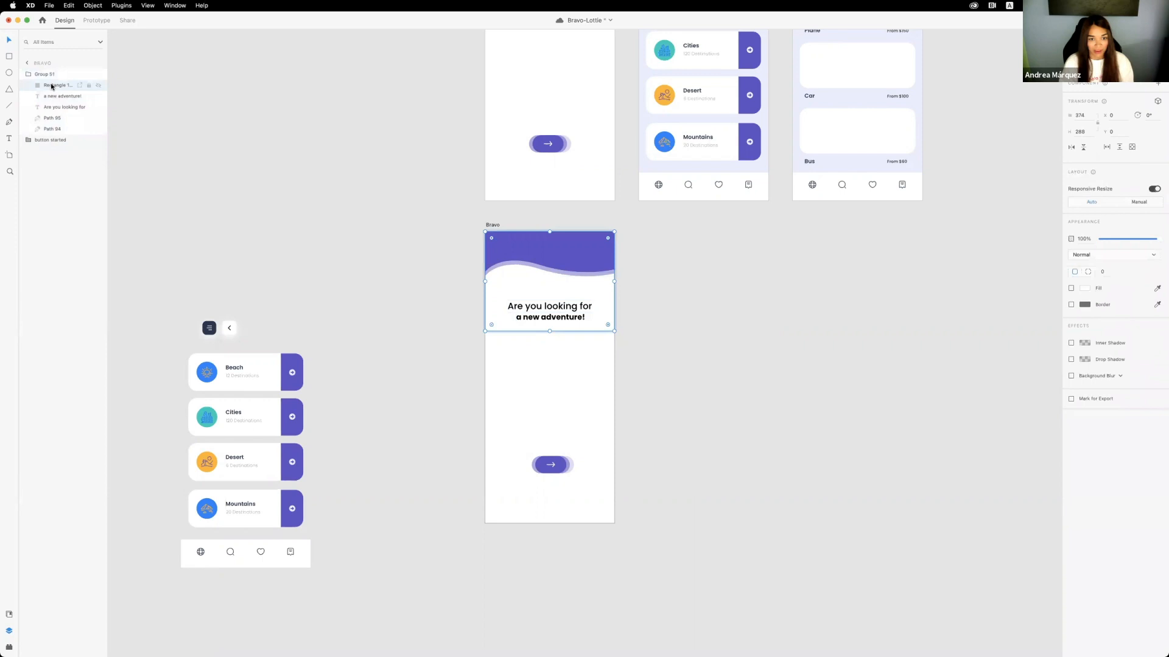
pyautogui.doubleClick(52, 85)
pyautogui.write('area')
pyautogui.press('Return')
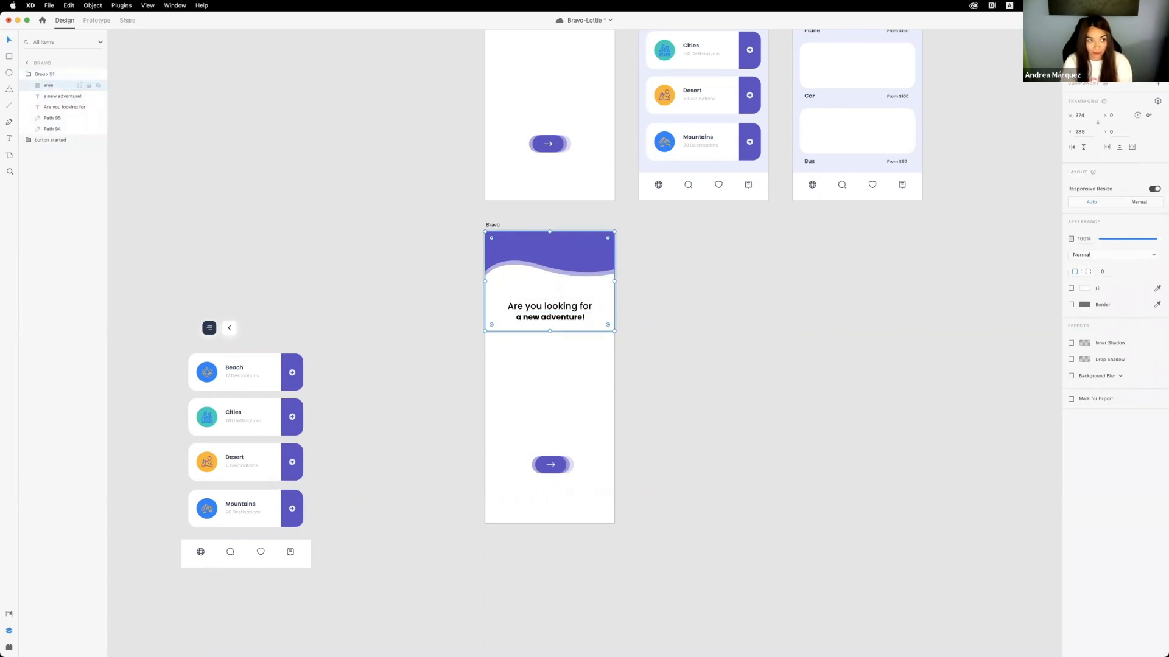
pyautogui.moveTo(33, 85); pyautogui.dragTo(41, 134)
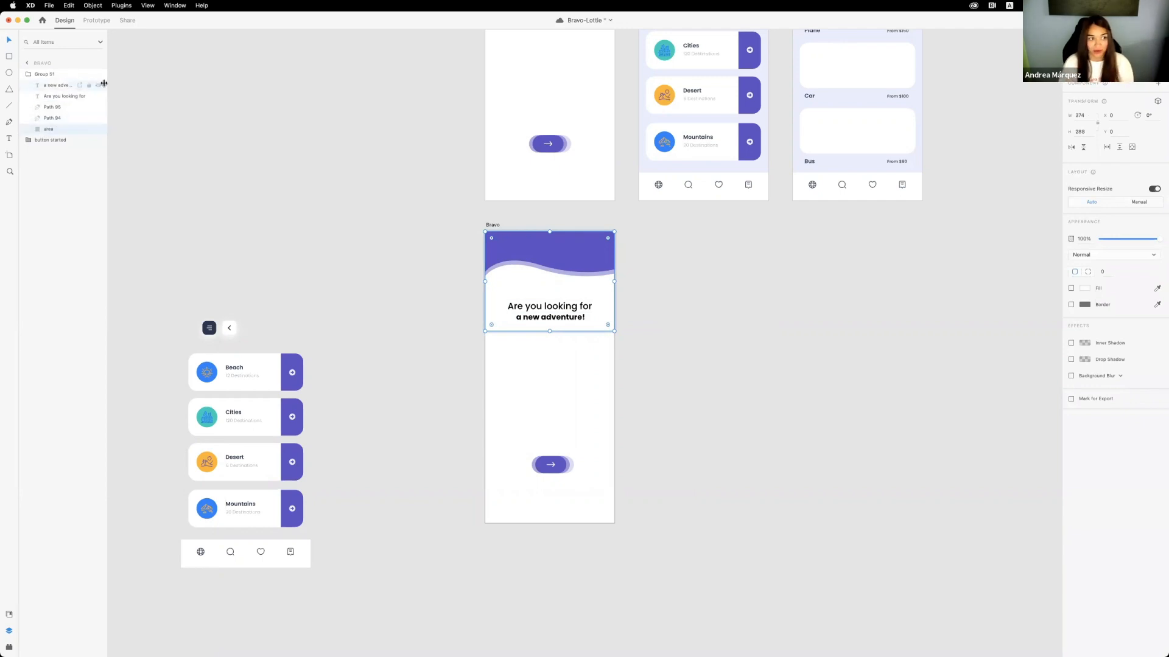
# - Rename the header group on the Bravo artboard as "top", collapse it and save the document
pyautogui.doubleClick(42, 75)
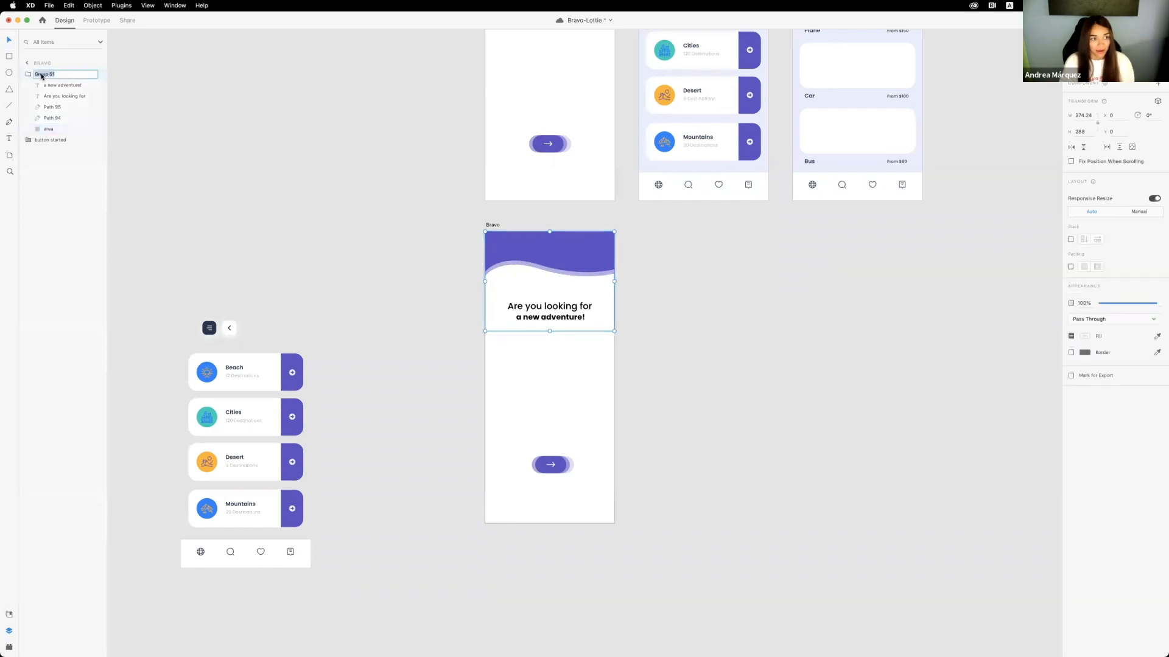
pyautogui.write('top')
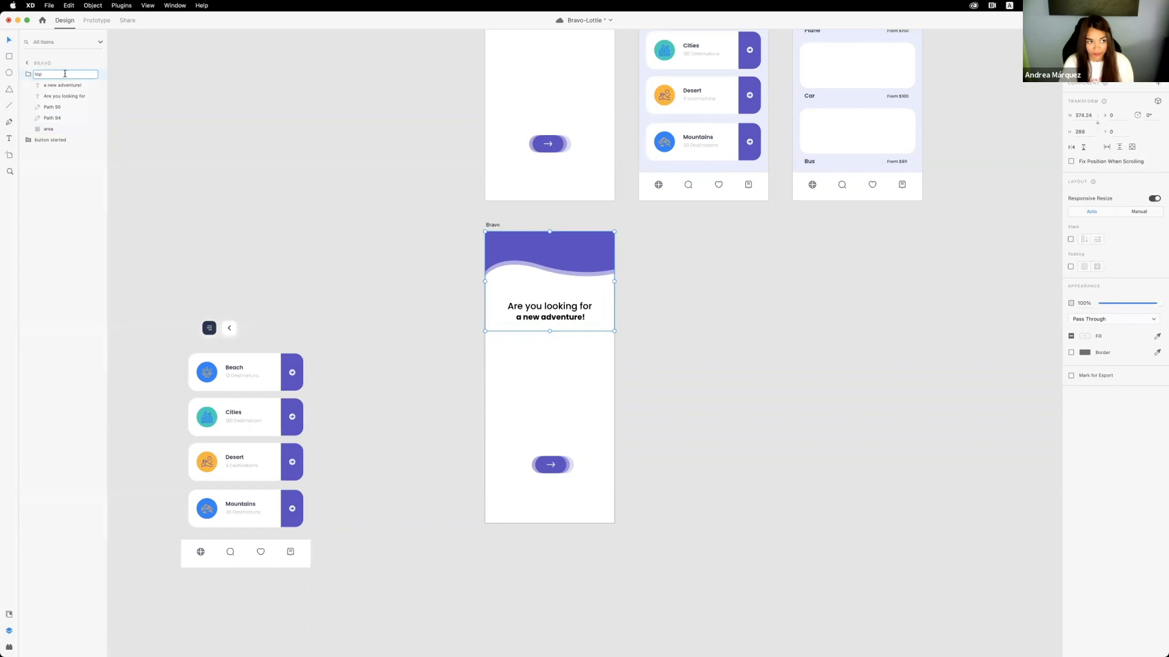
pyautogui.click(27, 75)
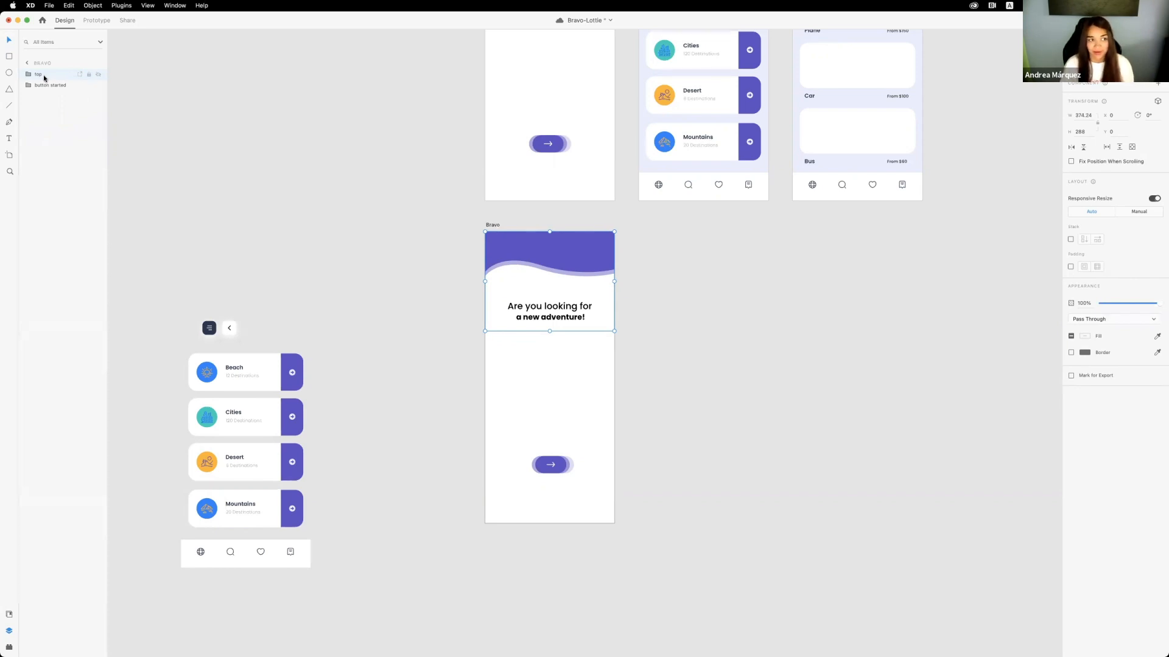
pyautogui.press('super+s')
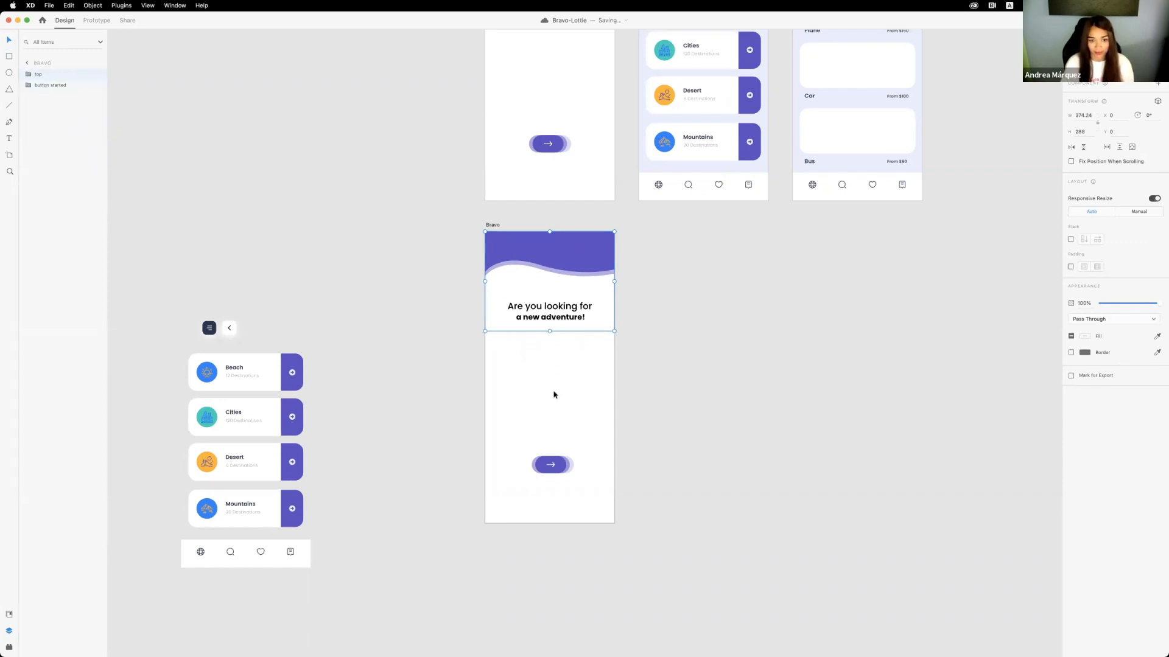
# - Draw a full-width rectangle of about 374 by 324 between the heading and the arrow button, and name it "lottie"
pyautogui.click(551, 464)
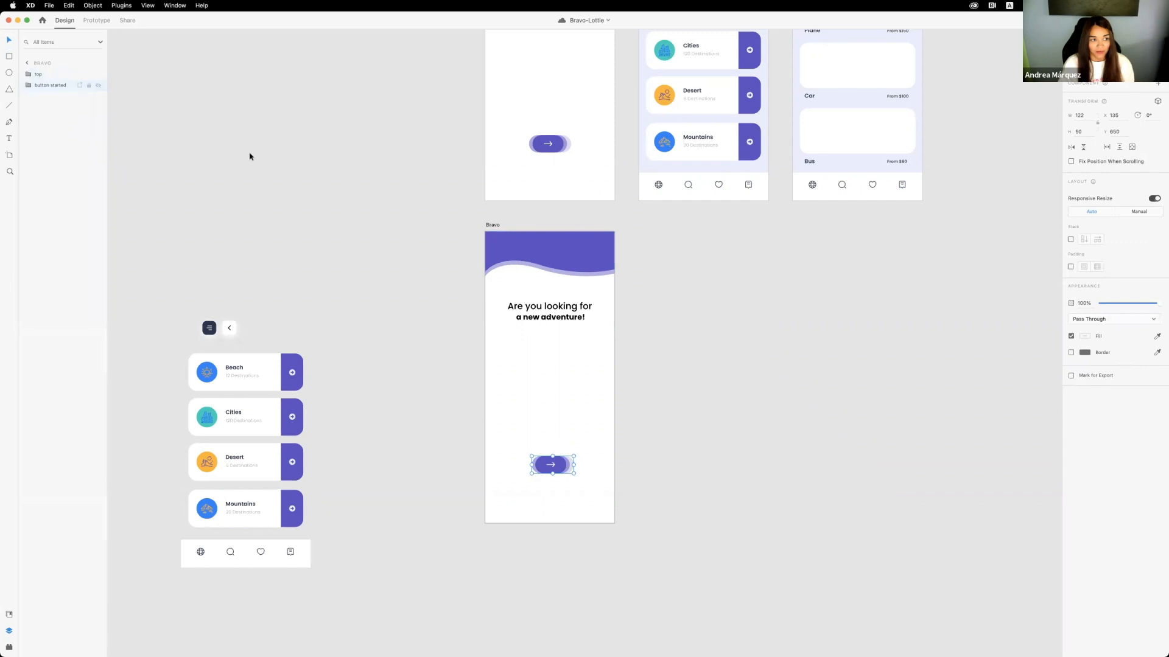
pyautogui.press('r')
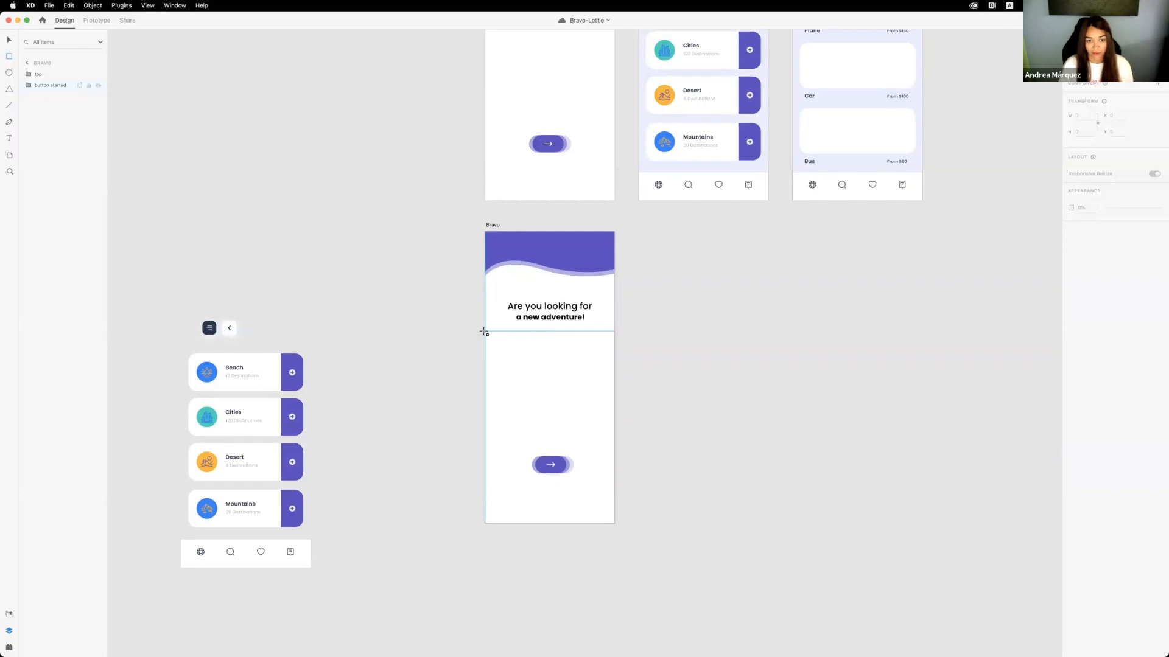
pyautogui.moveTo(484, 332); pyautogui.dragTo(615, 443)
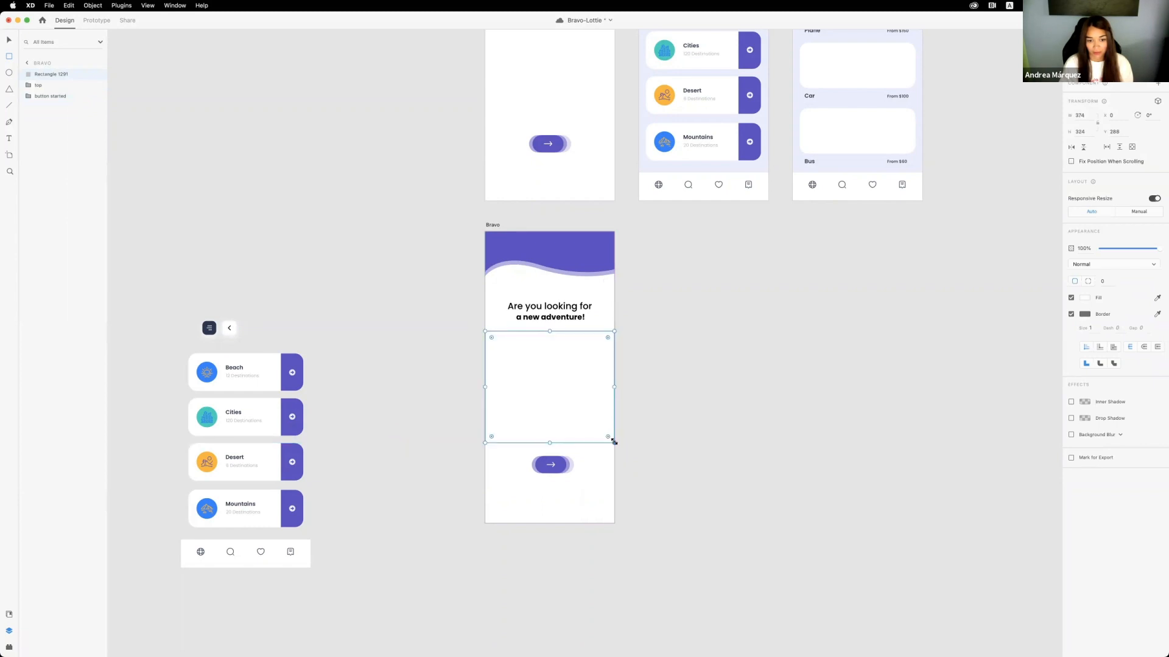
pyautogui.doubleClick(47, 75)
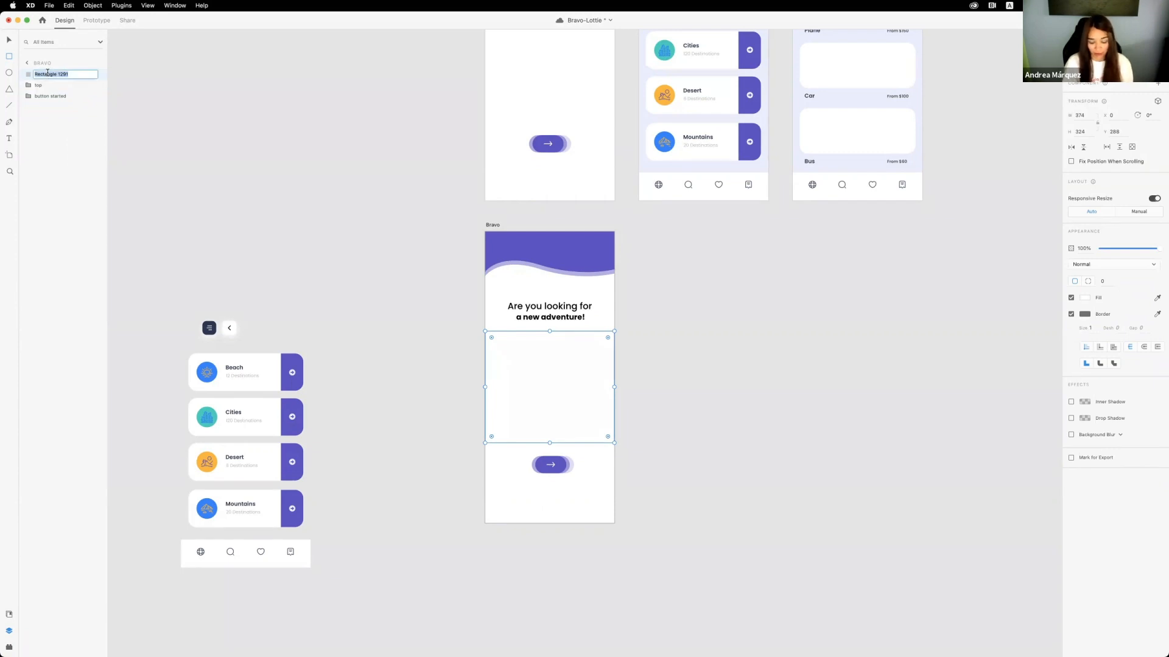
pyautogui.write('f')
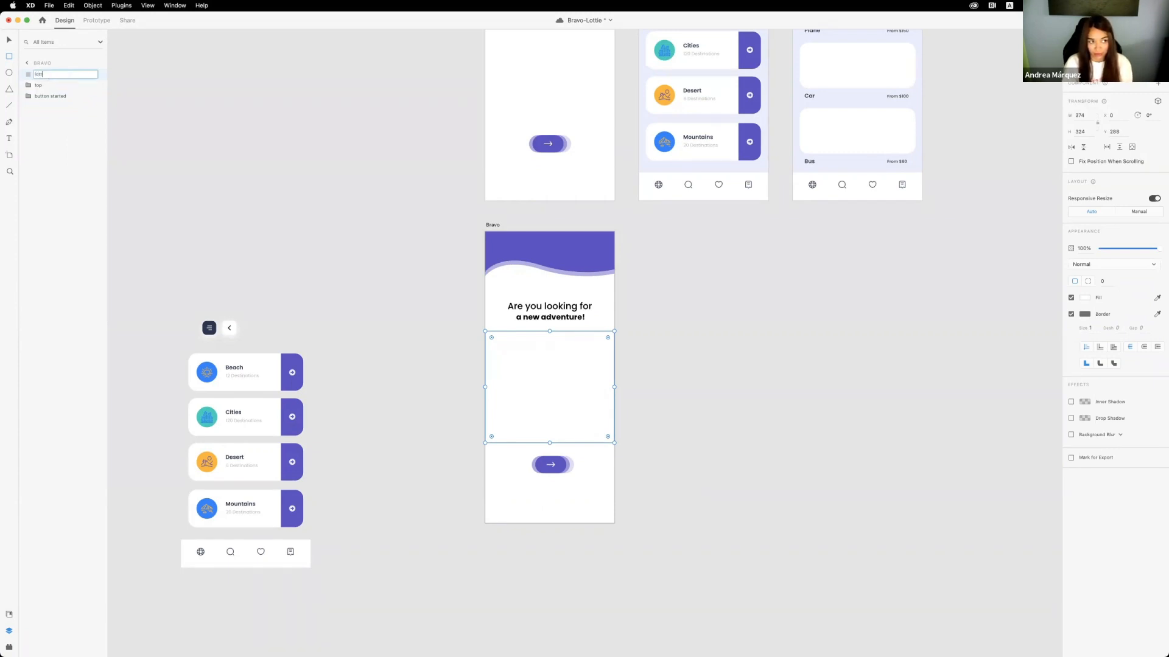
pyautogui.press('Return')
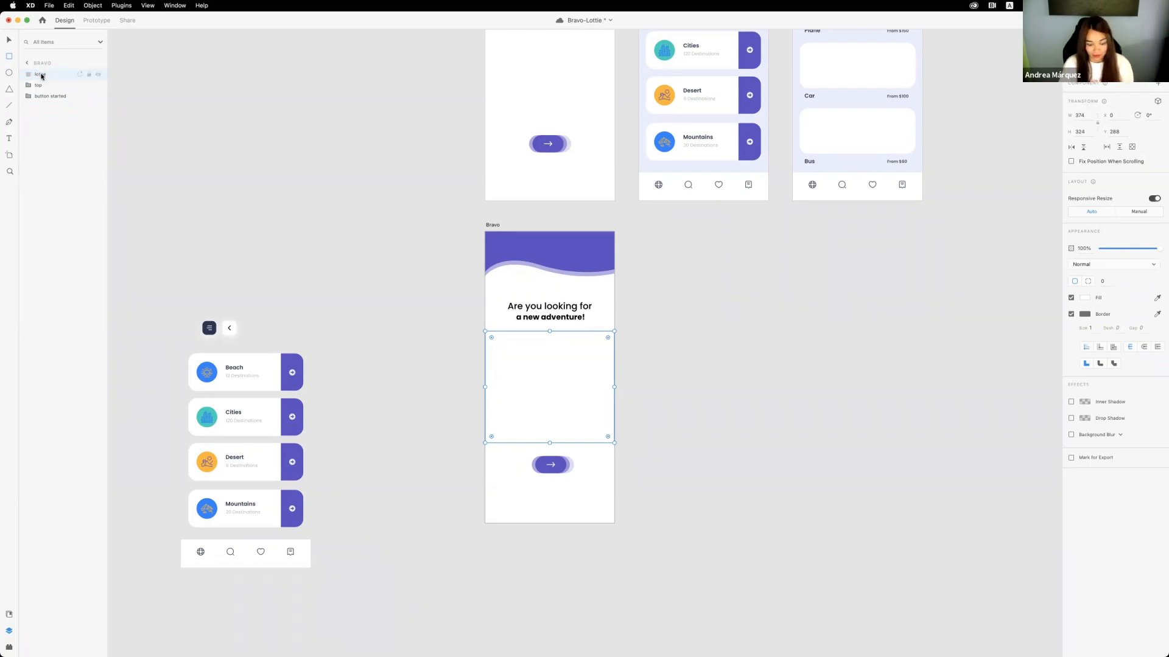
# - Put the "lottie" rectangle into its own group and name that group "lottie"
pyautogui.press('super+g')
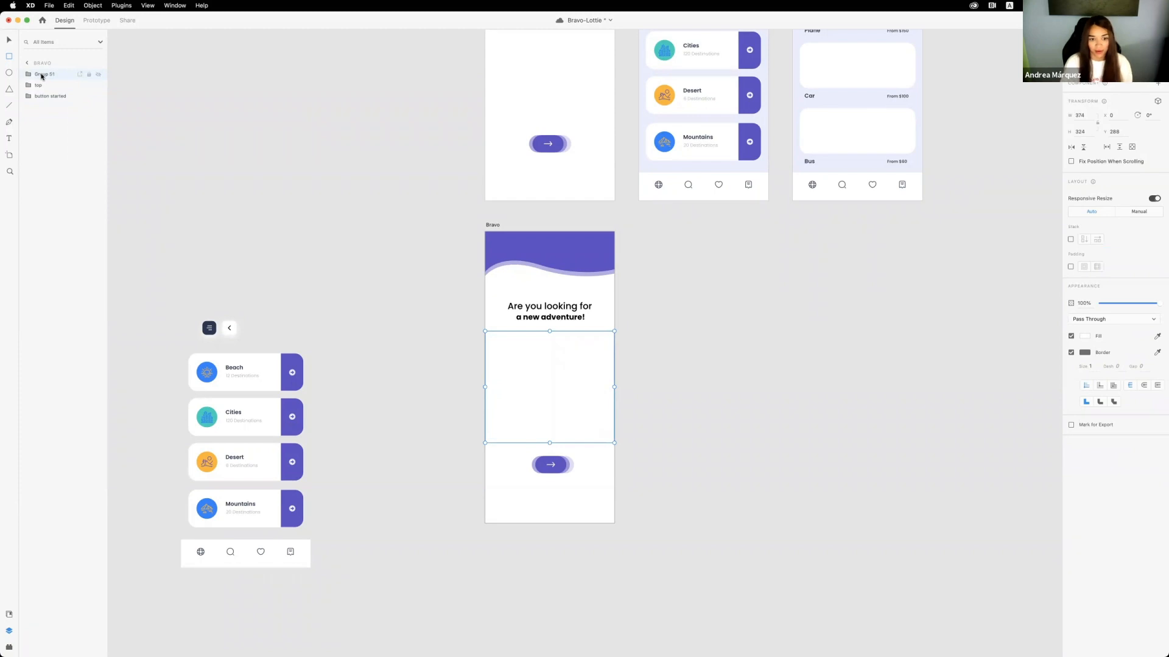
pyautogui.doubleClick(43, 74)
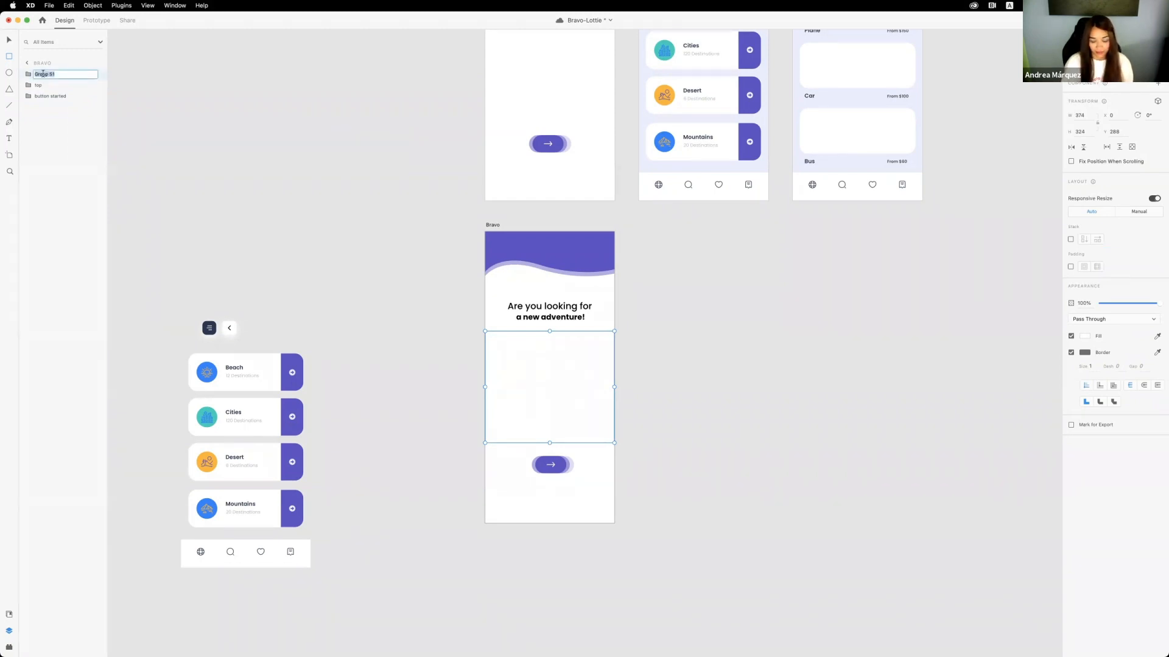
pyautogui.press('BackSpace')
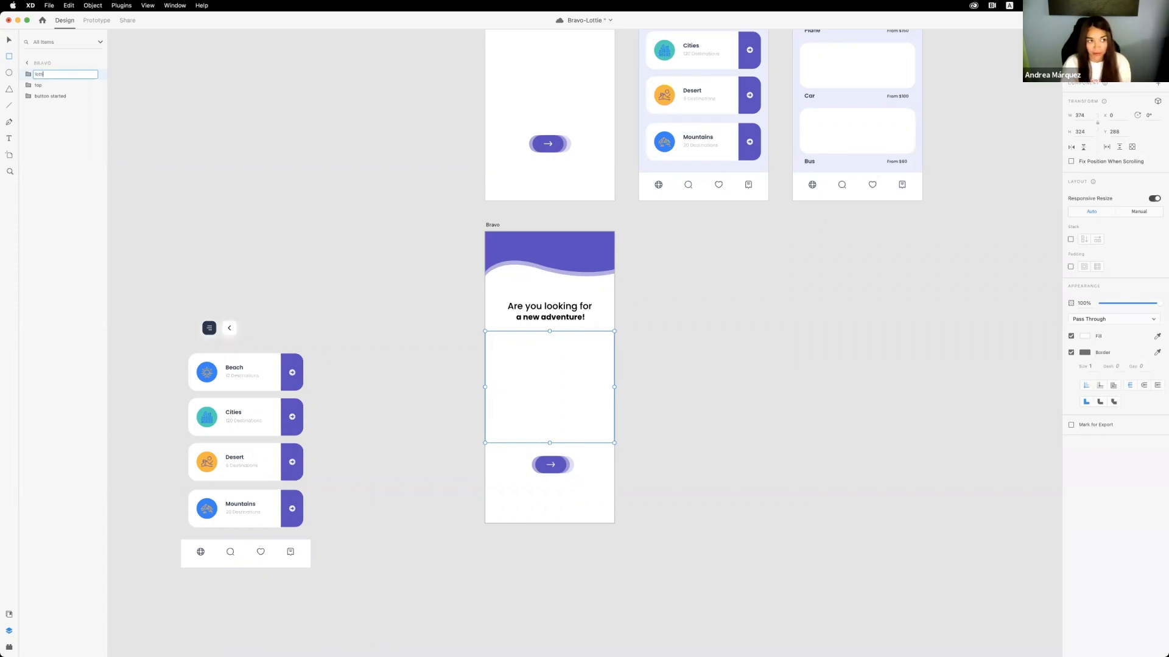
pyautogui.press('Return')
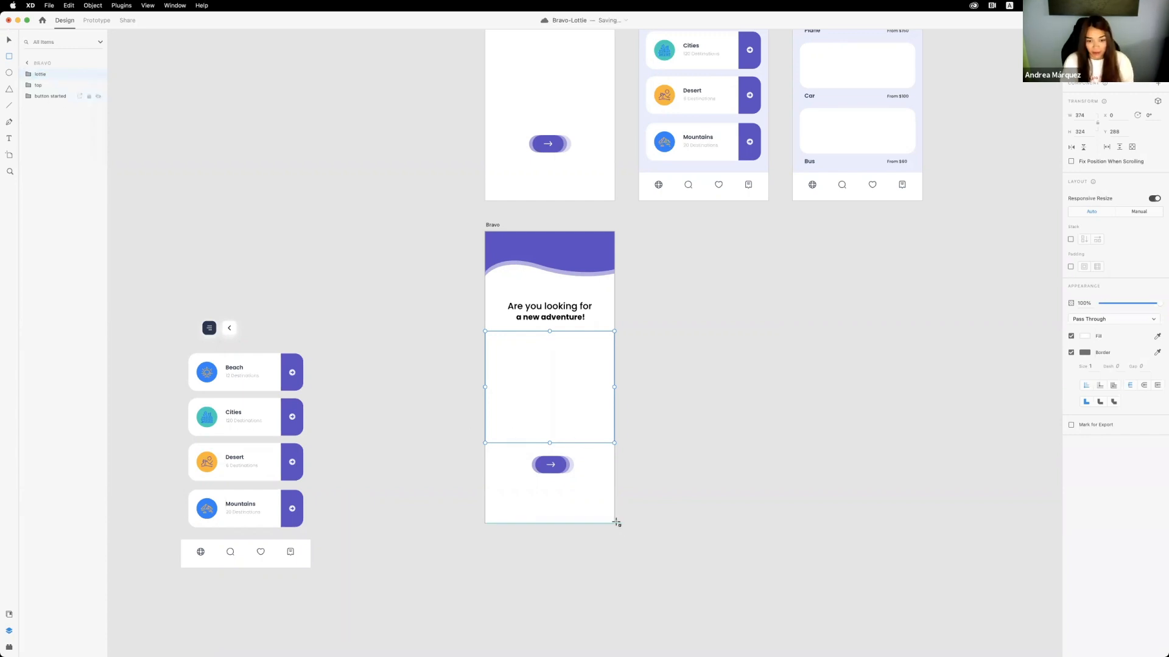
# - Draw a full-width rectangle of about 374 by 232 over the Bravo artboard's lower part and group it with the arrow button
pyautogui.moveTo(499, 443)
pyautogui.mouseDown()
pyautogui.moveTo(602, 492)
pyautogui.moveTo(615, 522)
pyautogui.mouseUp()
pyautogui.moveTo(502, 483); pyautogui.dragTo(485, 481)
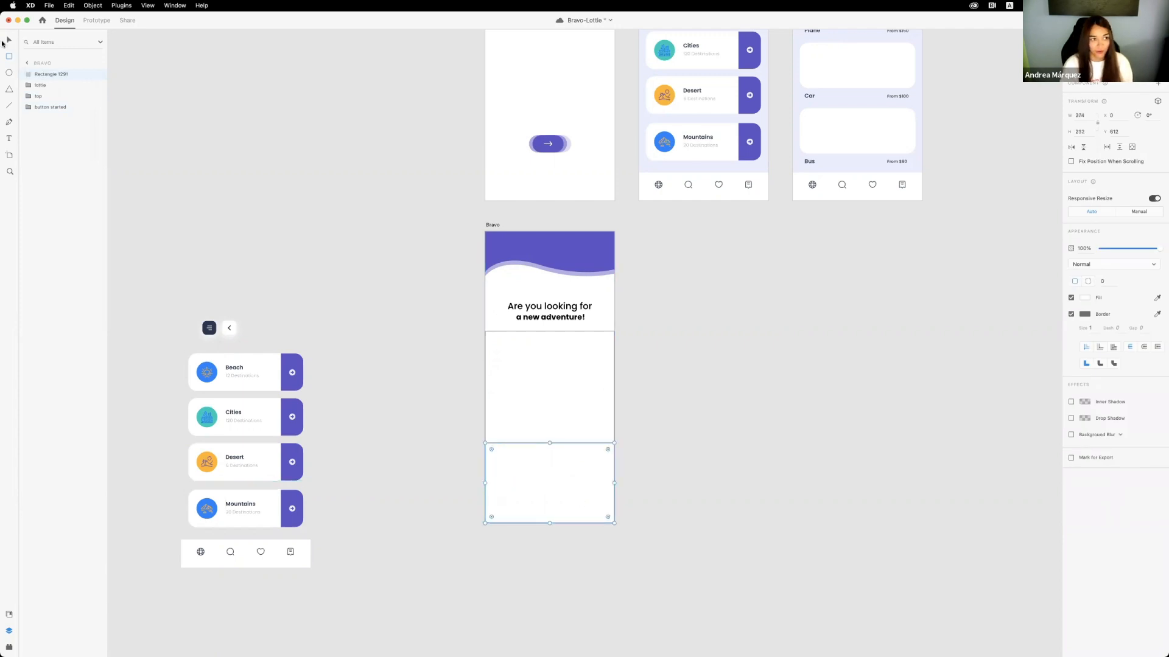
pyautogui.moveTo(667, 550); pyautogui.dragTo(500, 454)
pyautogui.press('super+g')
# - Rename the new group of rectangle and arrow button as "button"
pyautogui.doubleClick(47, 74)
pyautogui.write('Bu')
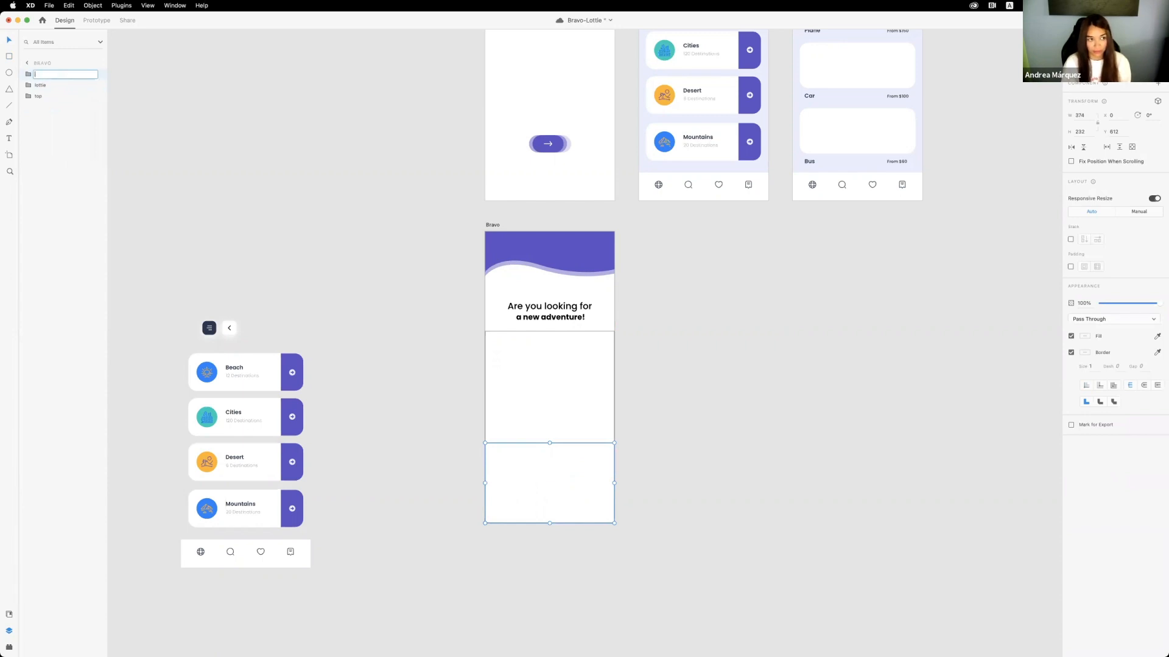
pyautogui.write('tton')
pyautogui.press('Return')
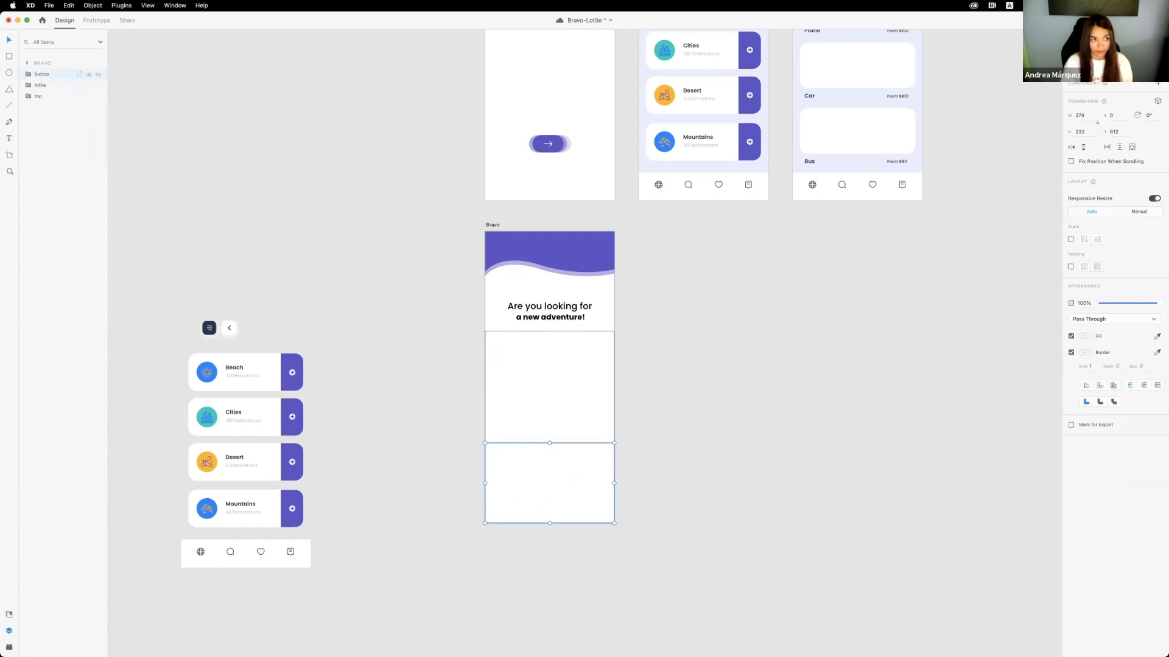
# - Move the rectangle below "button started" inside the button group and remove its border and fill
pyautogui.click(27, 75)
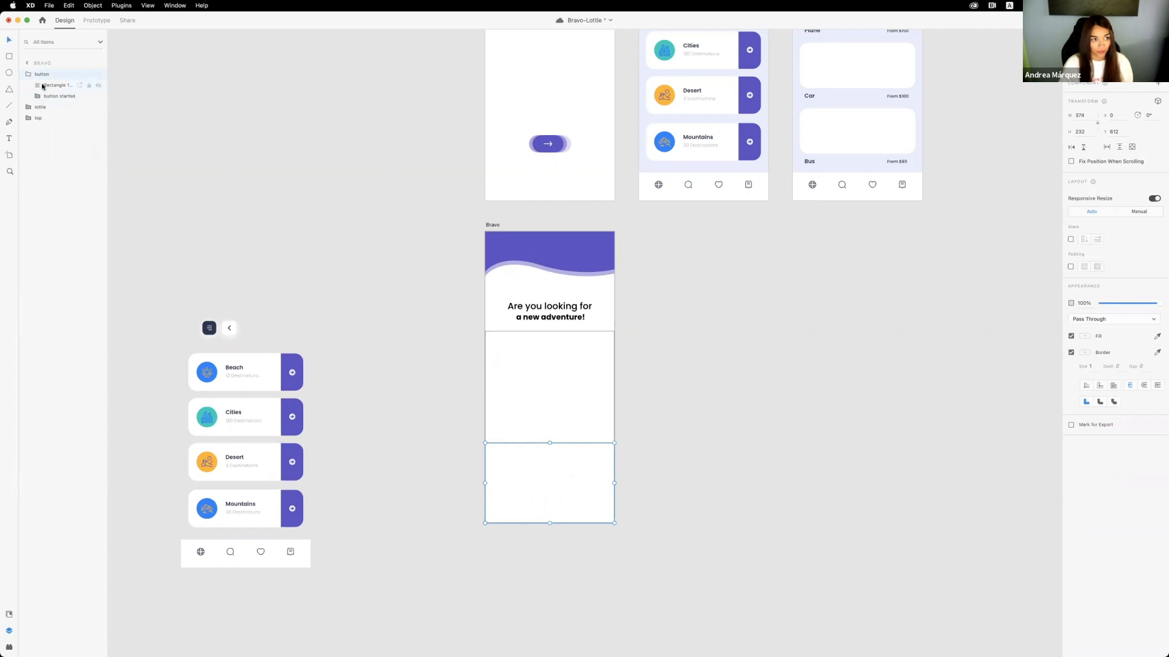
pyautogui.moveTo(40, 96); pyautogui.dragTo(40, 101)
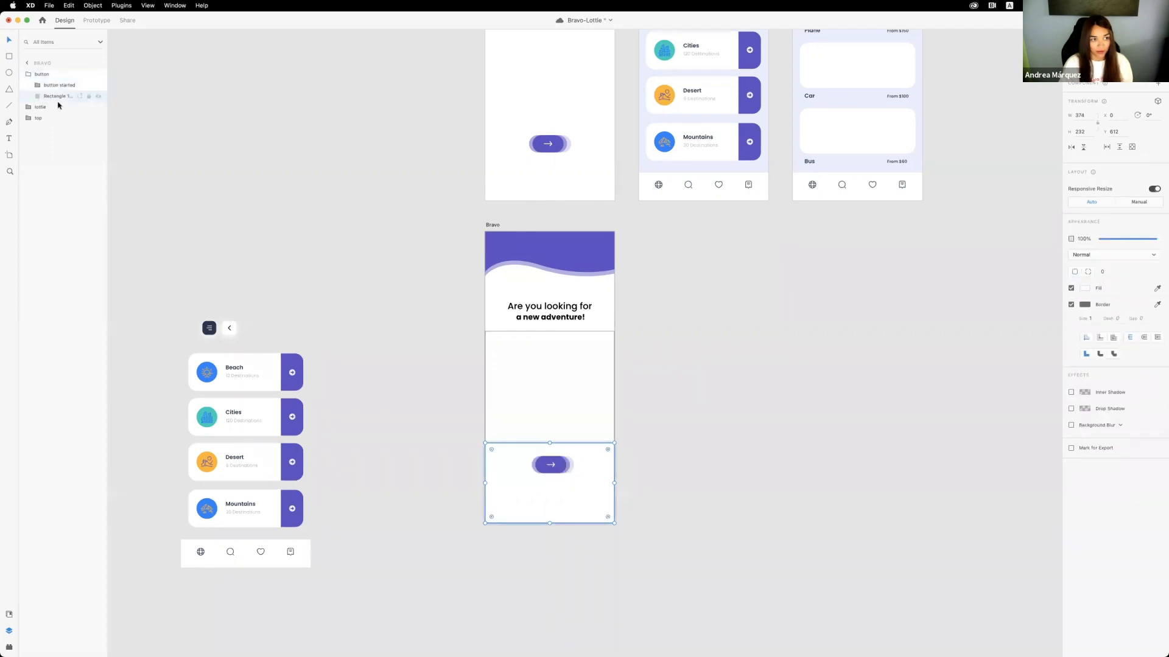
pyautogui.click(1072, 304)
pyautogui.click(1071, 288)
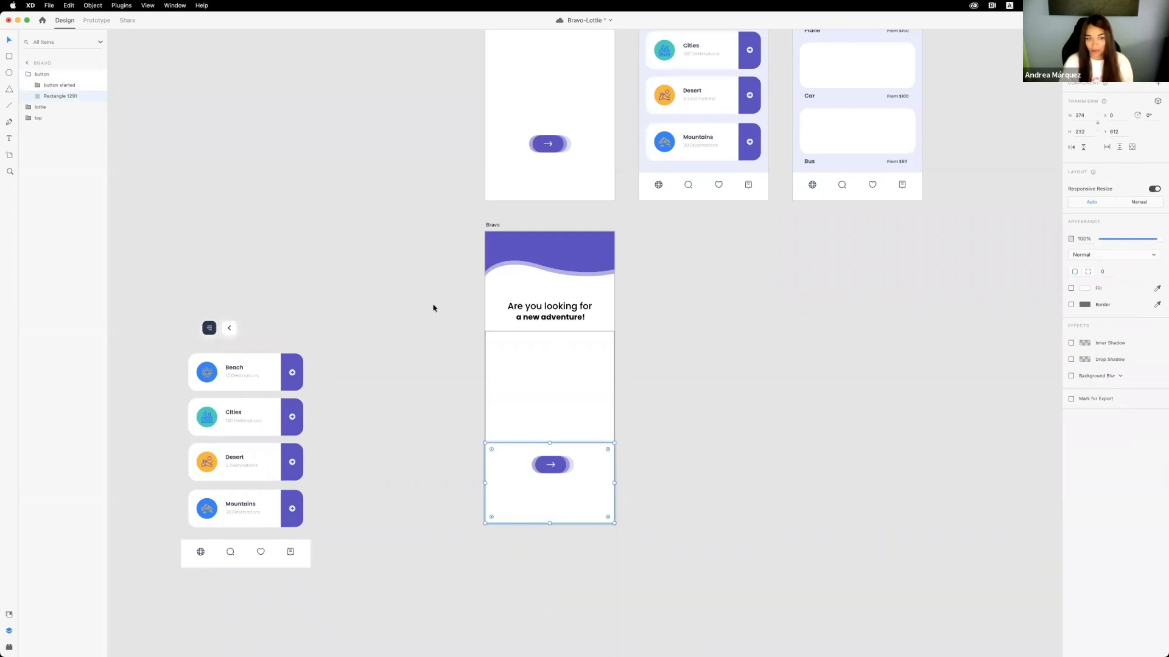
# - Rename the transparent rectangle inside the button group as "area"
pyautogui.doubleClick(50, 96)
pyautogui.write('area')
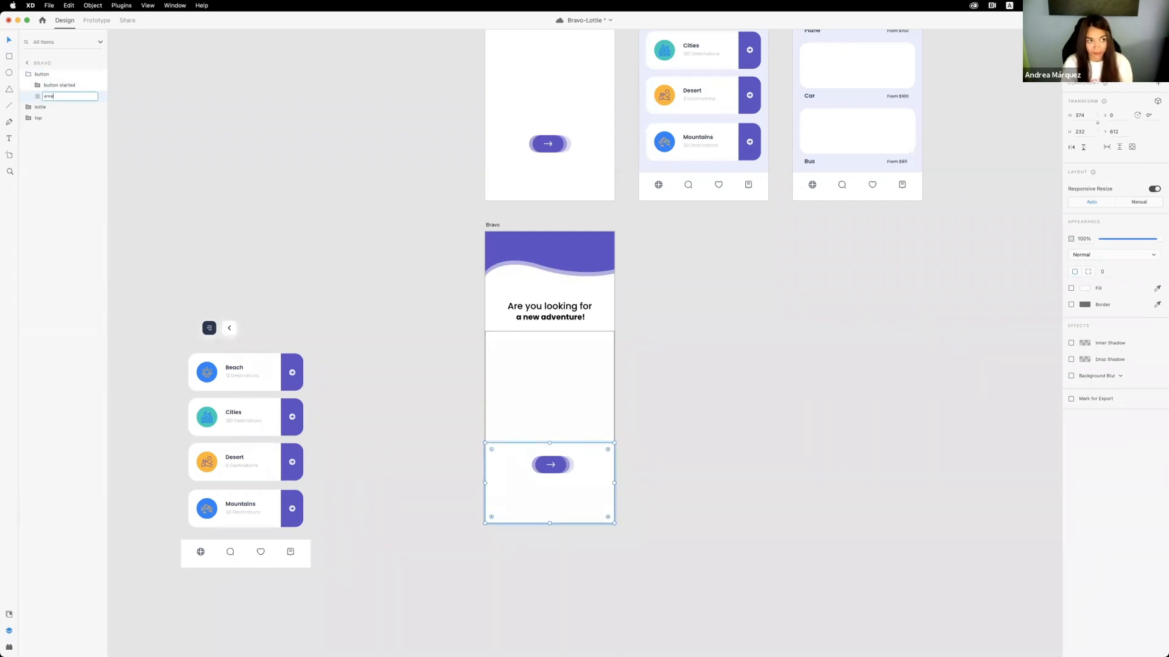
pyautogui.press('Return')
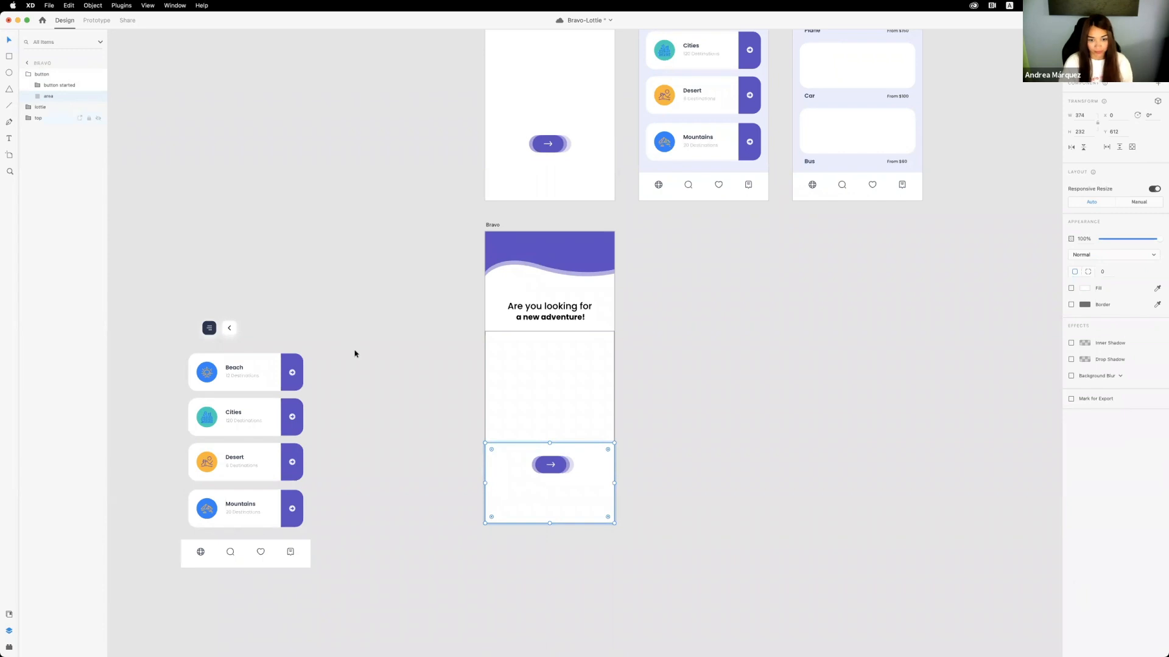
# - Remove the border and fill of the rectangle inside the "lottie" group
pyautogui.click(603, 354)
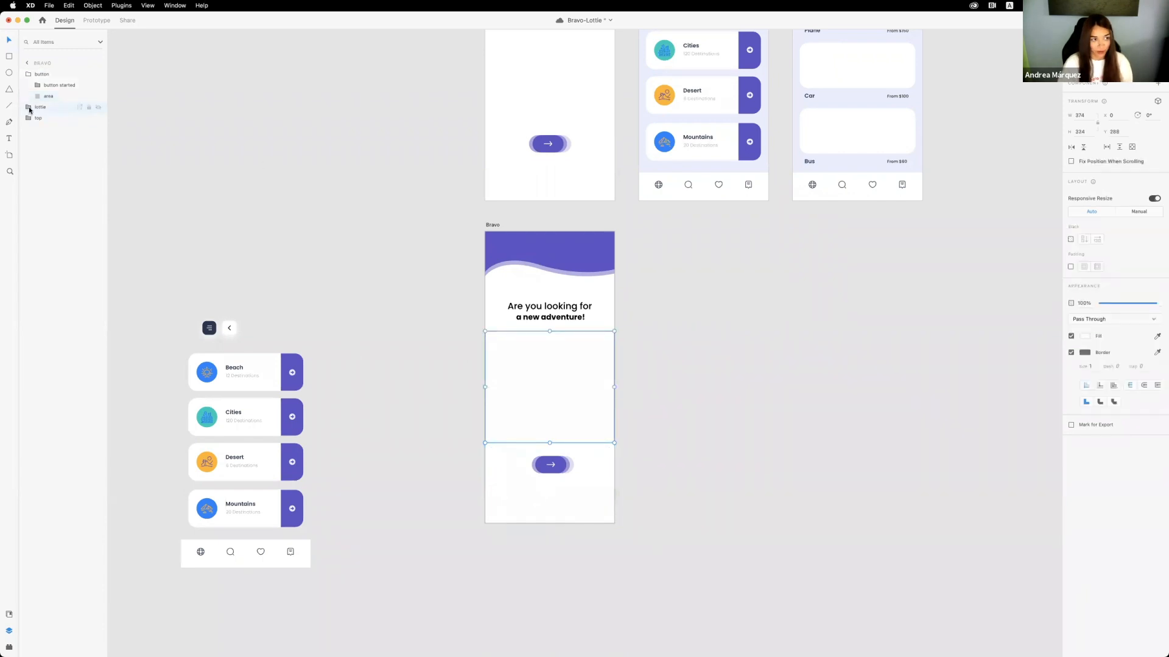
pyautogui.click(49, 121)
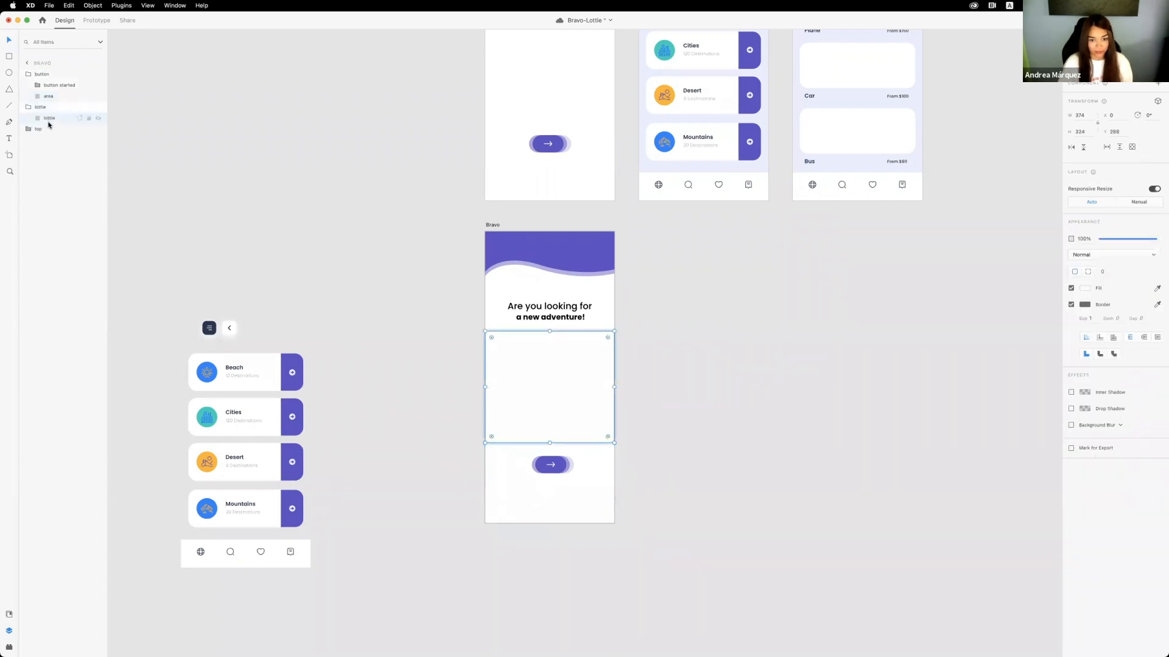
pyautogui.click(1071, 305)
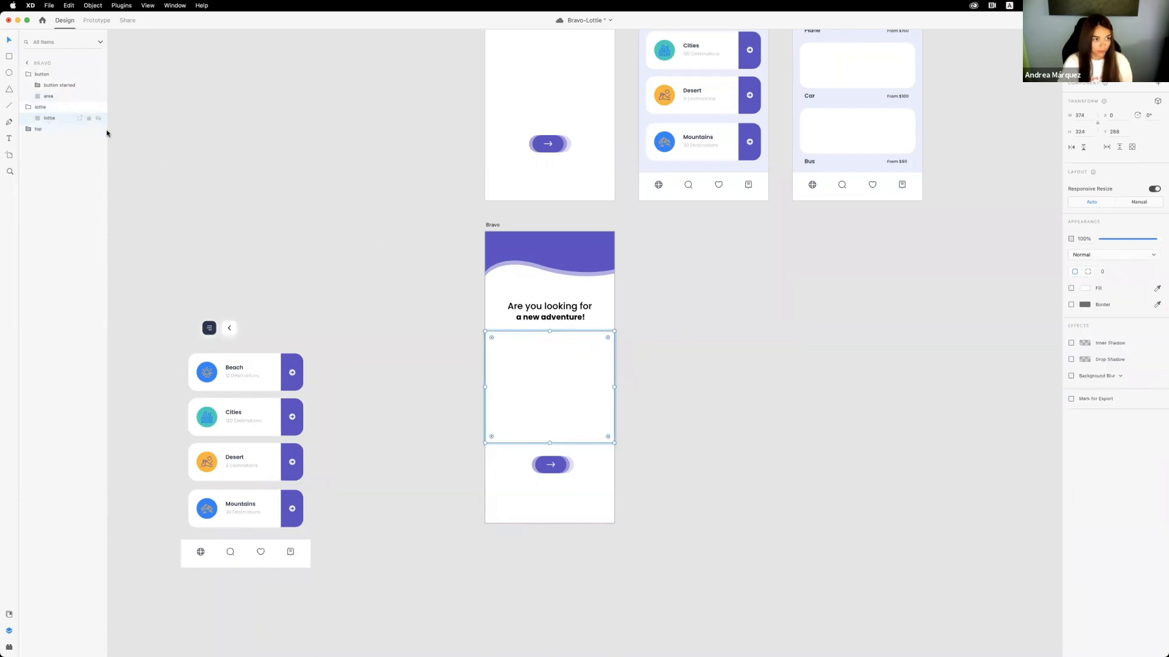
# - Examine how the header layers on artboards 2 and 1 carry the container tag in their names, compared with the Bravo artboard's groups
pyautogui.click(44, 85)
pyautogui.click(36, 132)
pyautogui.scroll(5, 545, 180)
pyautogui.hscroll(-4, 545, 180)
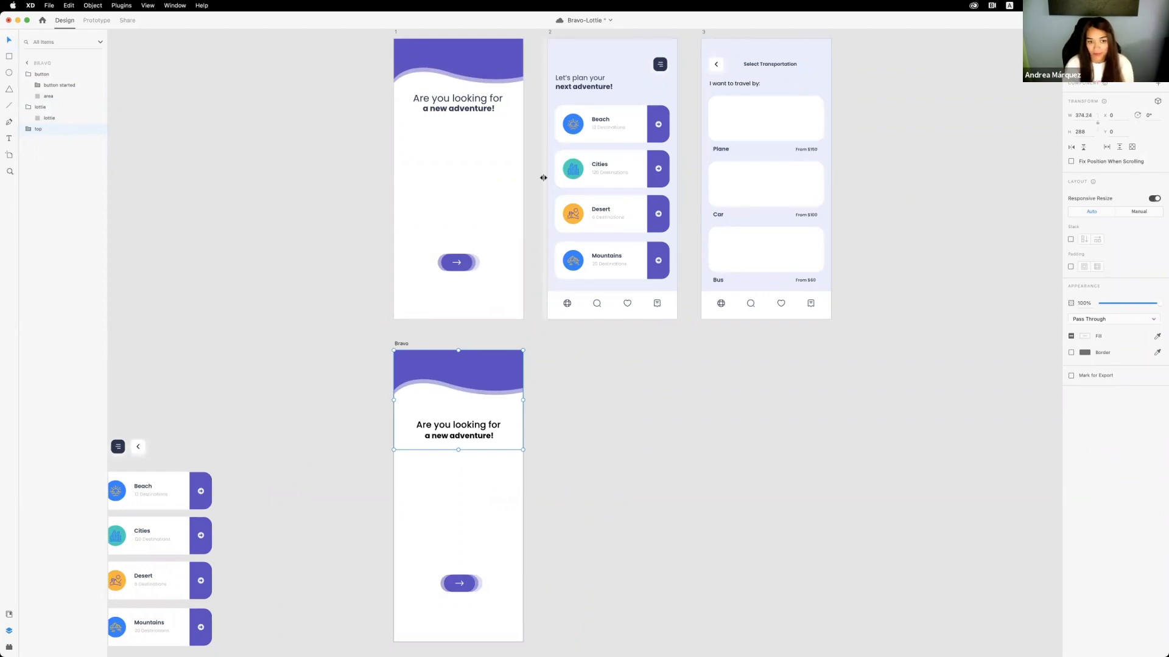
pyautogui.scroll(-2, 465, 356)
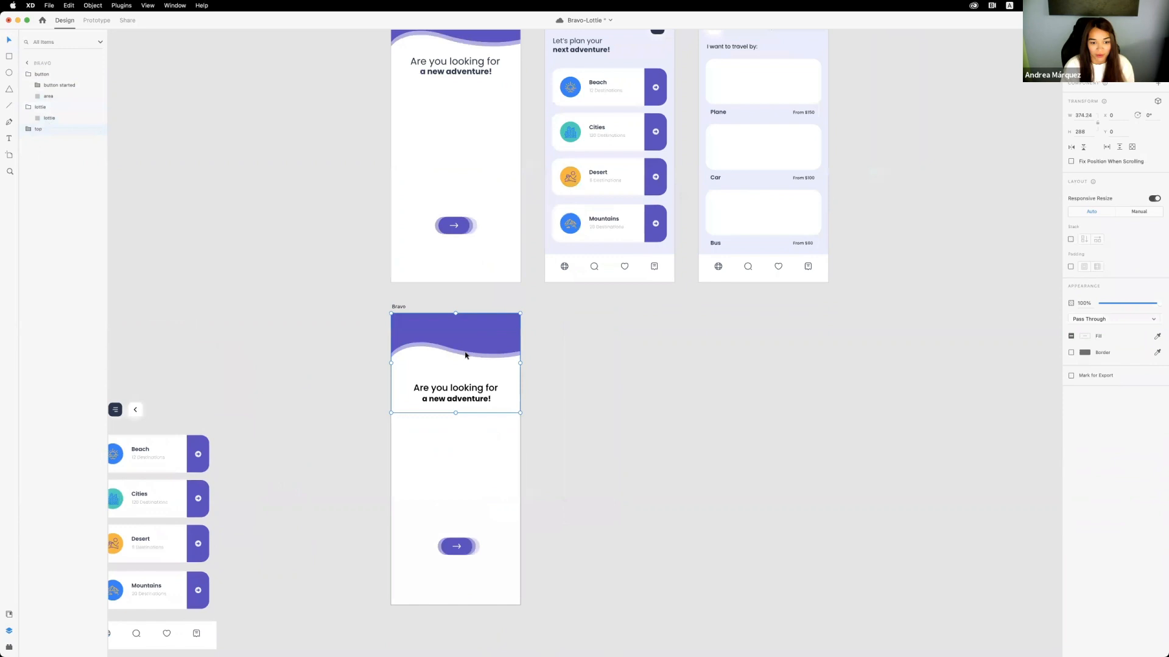
pyautogui.scroll(3, 465, 355)
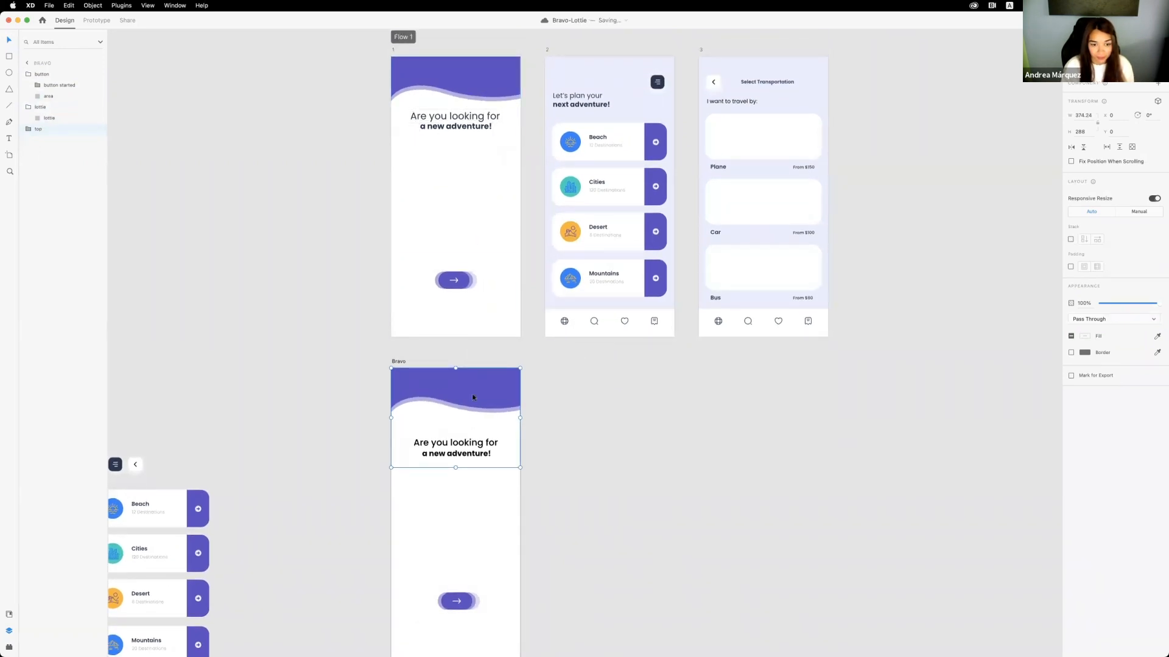
pyautogui.scroll(2, 460, 406)
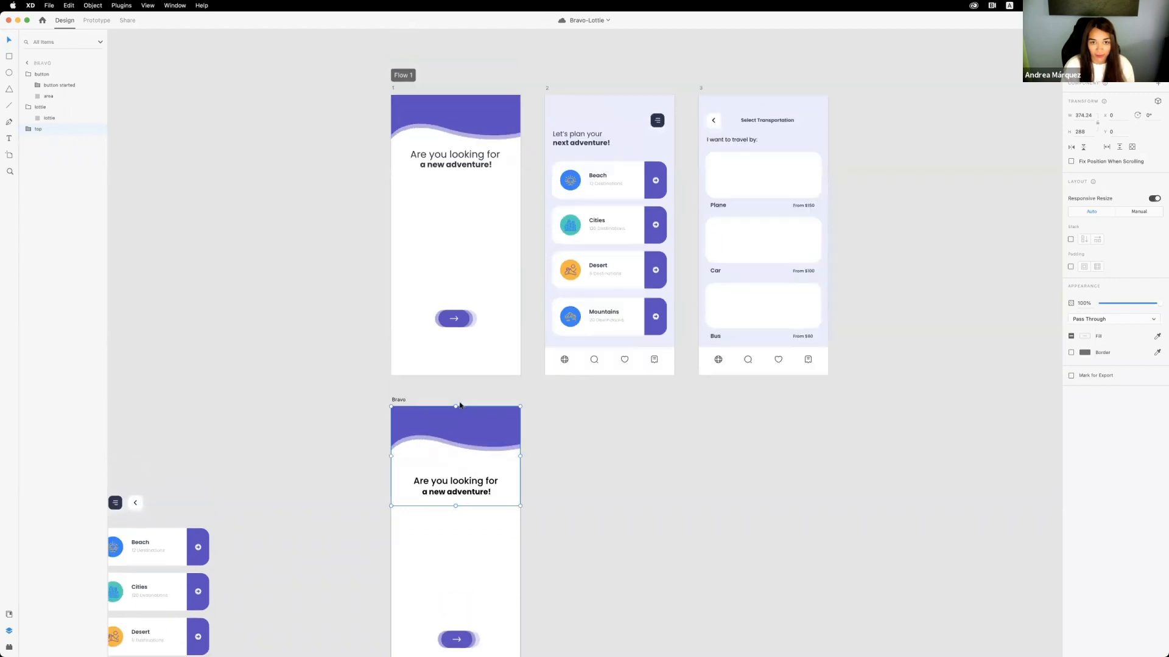
pyautogui.click(643, 142)
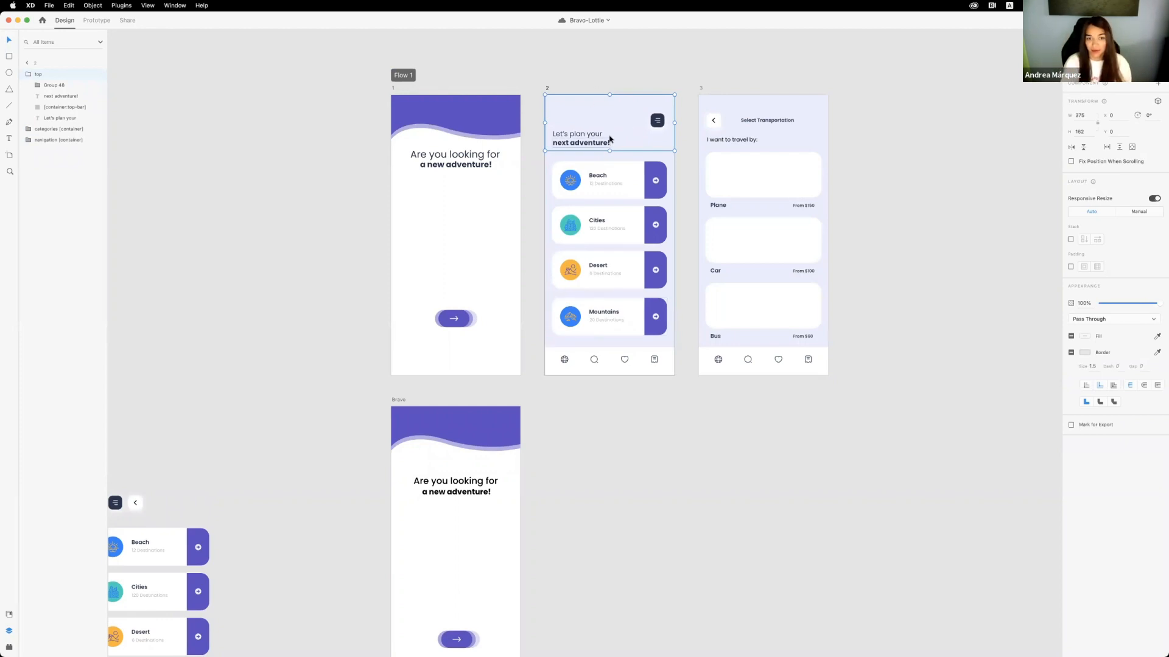
pyautogui.click(56, 109)
pyautogui.doubleClick(69, 108)
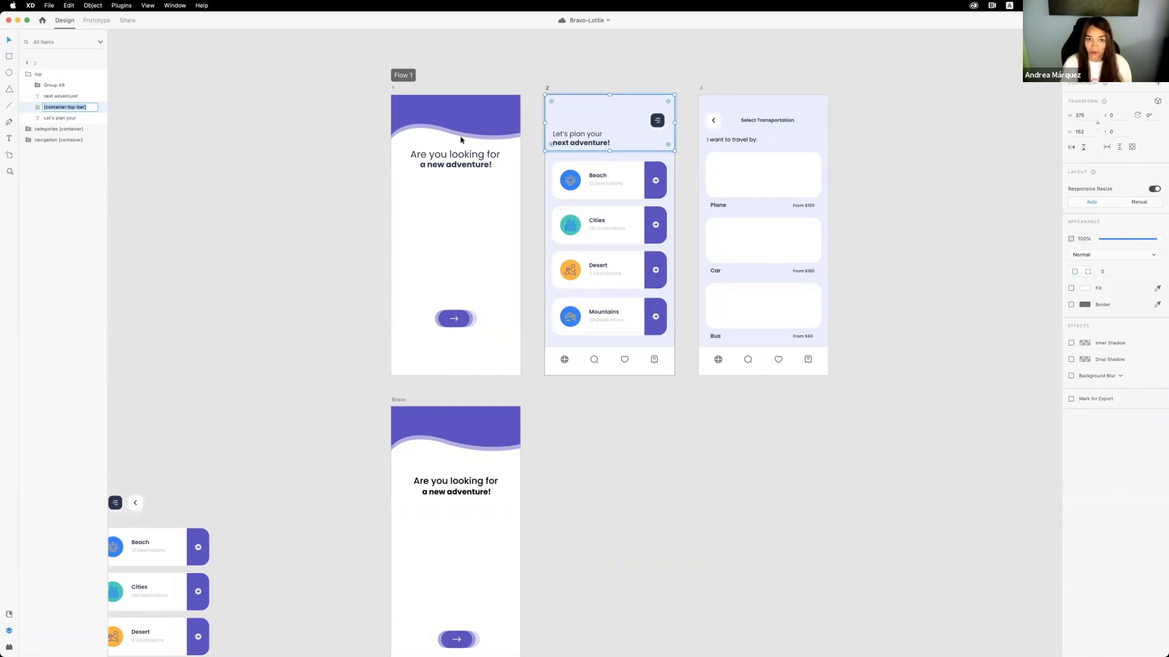
pyautogui.click(468, 116)
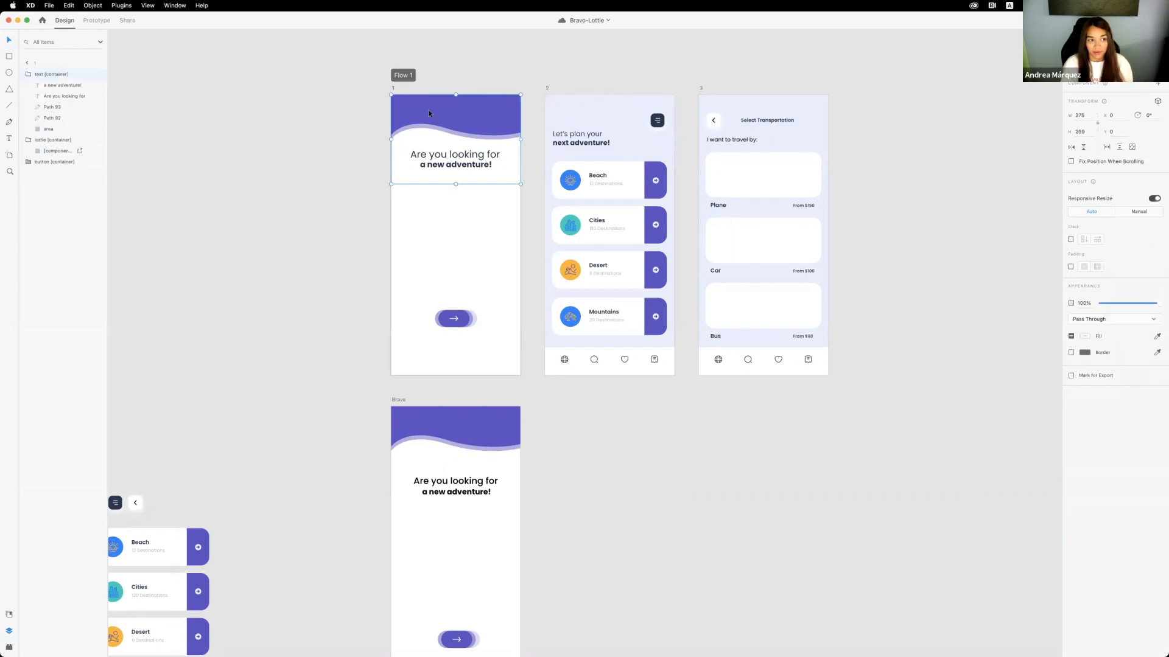
pyautogui.doubleClick(44, 76)
pyautogui.moveTo(44, 76); pyautogui.dragTo(71, 75)
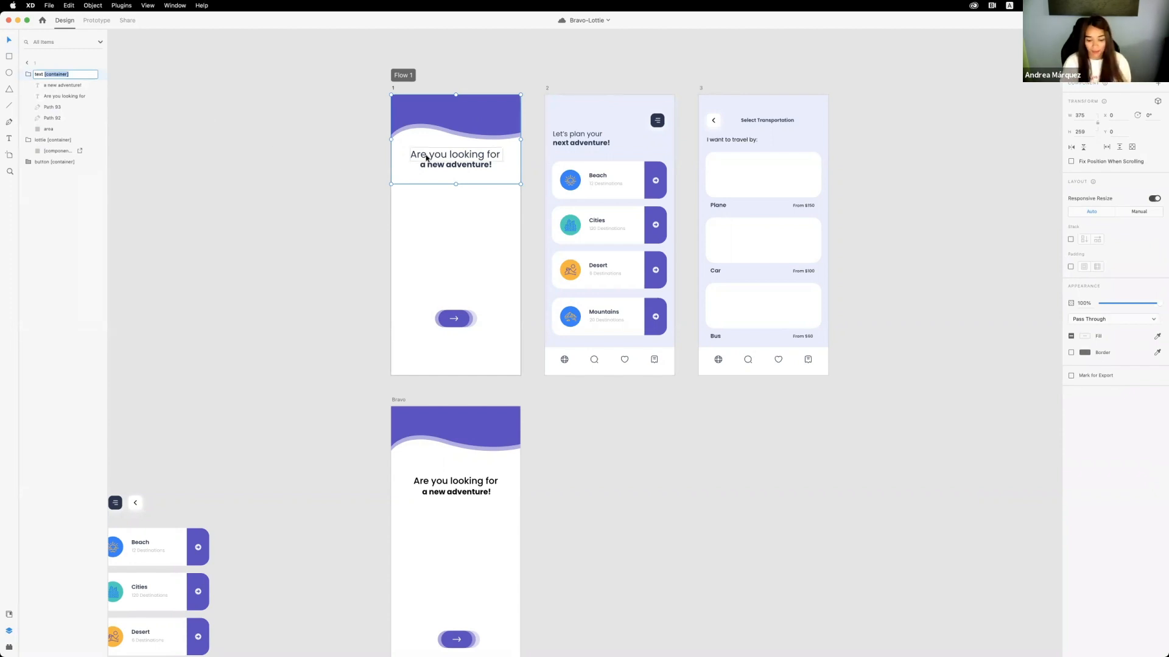
# - Select the Bravo artboard's header group again and switch to the Bravo presentation in Keynote
pyautogui.click(439, 443)
pyautogui.scroll(-2, 460, 651)
pyautogui.moveTo(460, 656)
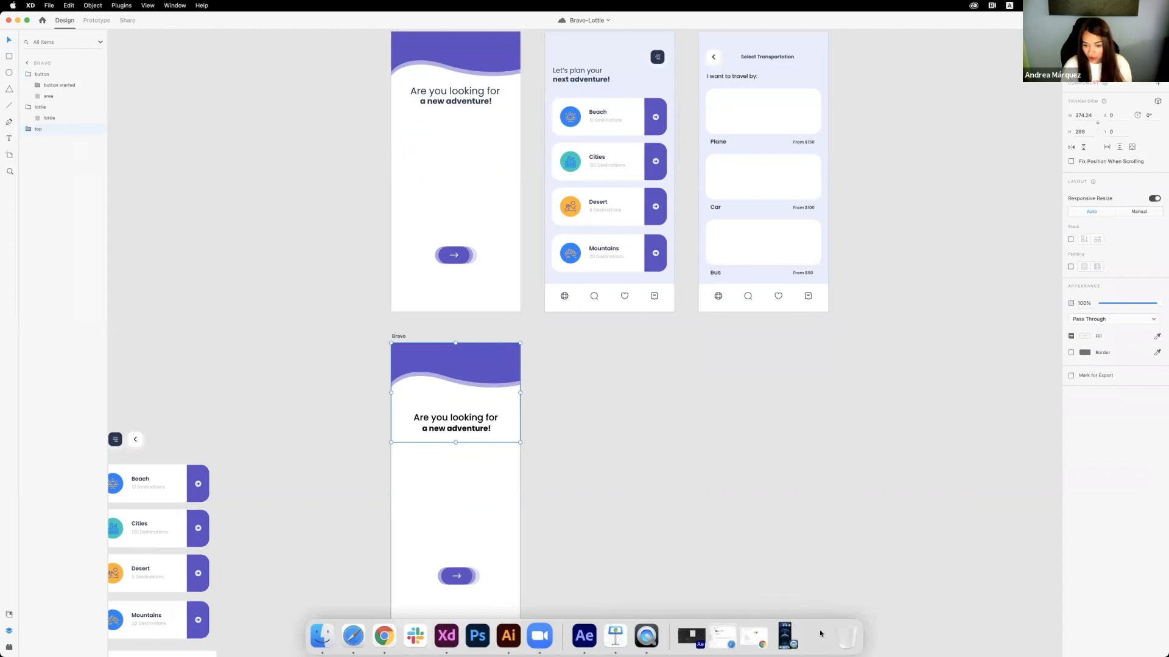
pyautogui.click(814, 636)
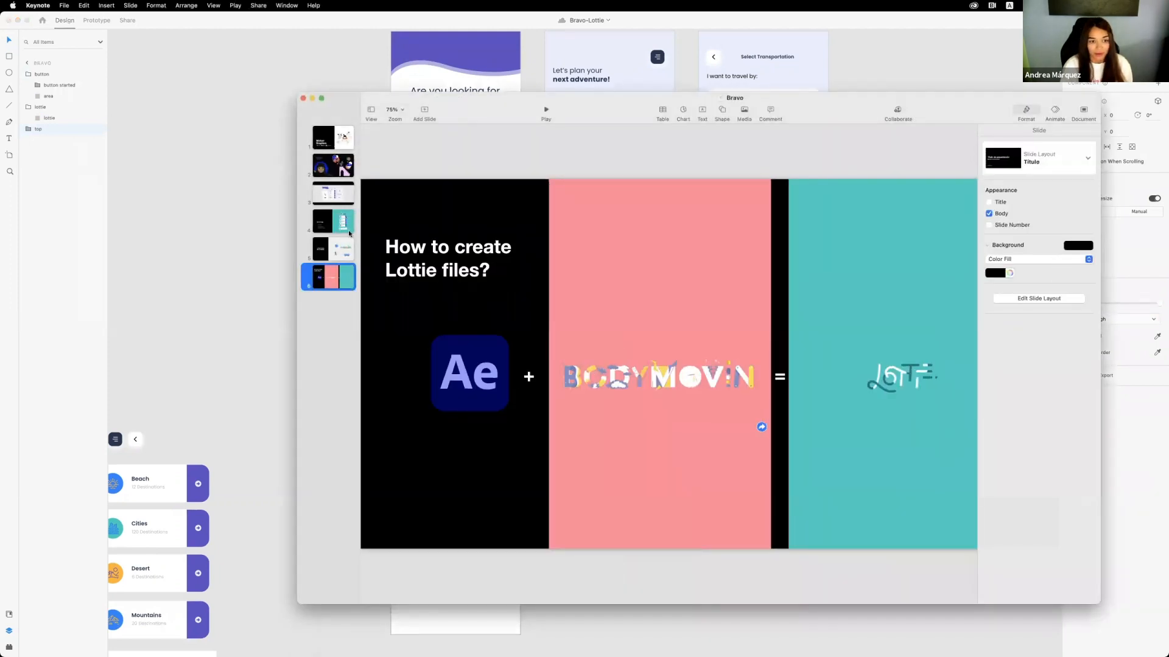
# - Open the linked Bravo Tags Master List in the browser from the presentation's Bravo Tags slide
pyautogui.click(349, 233)
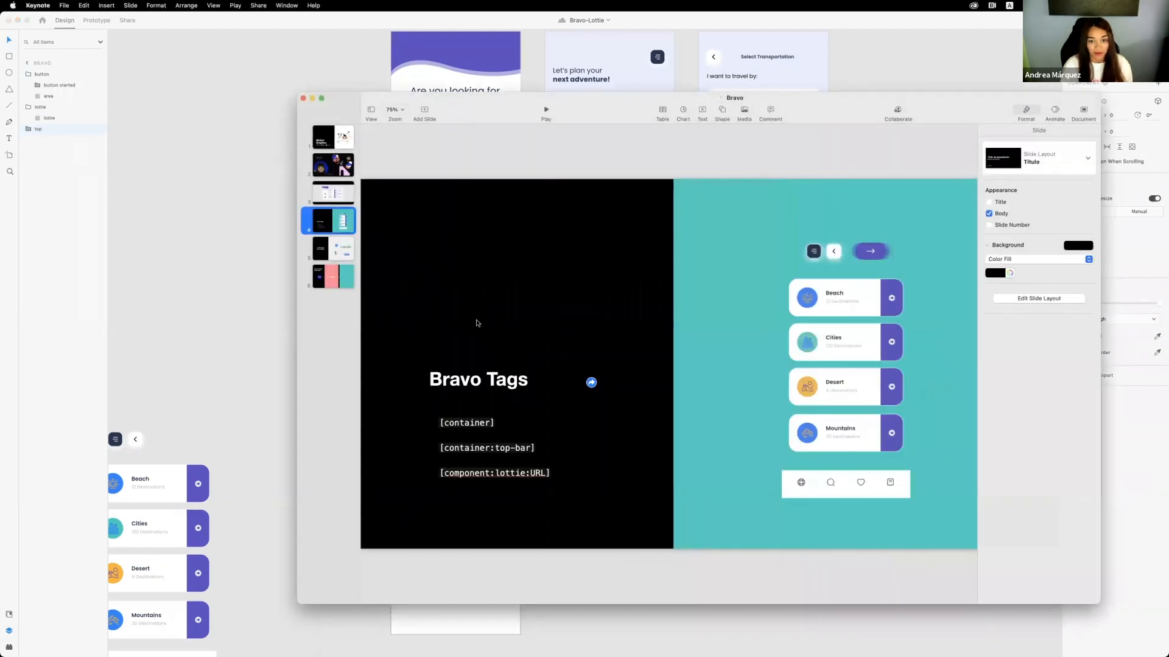
pyautogui.click(591, 383)
pyautogui.click(622, 363)
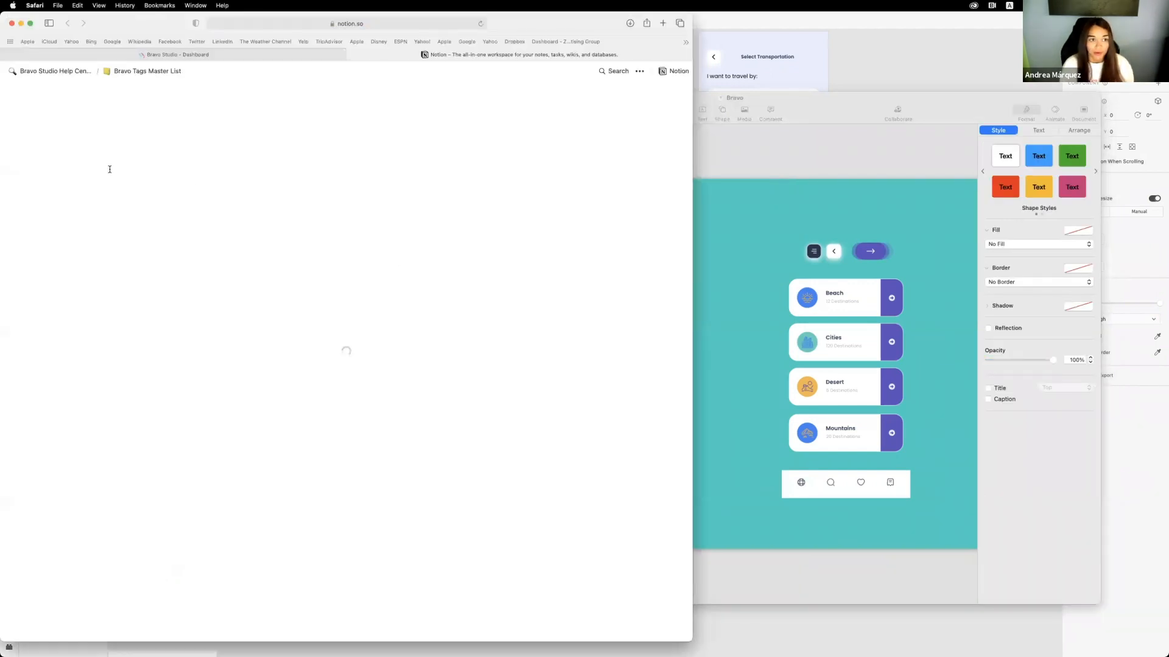
# - Examine the Containers section of the Bravo Tags Master List, including each container tag and the layer level it belongs on
pyautogui.scroll(-5, 123, 363)
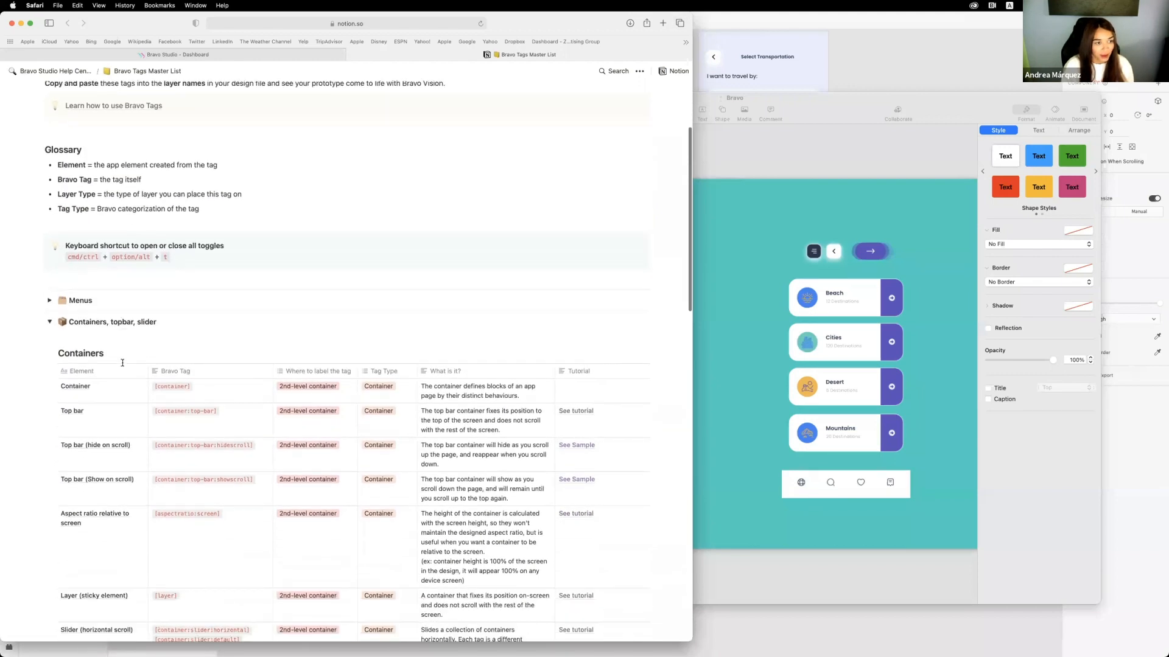
pyautogui.scroll(-2, 123, 363)
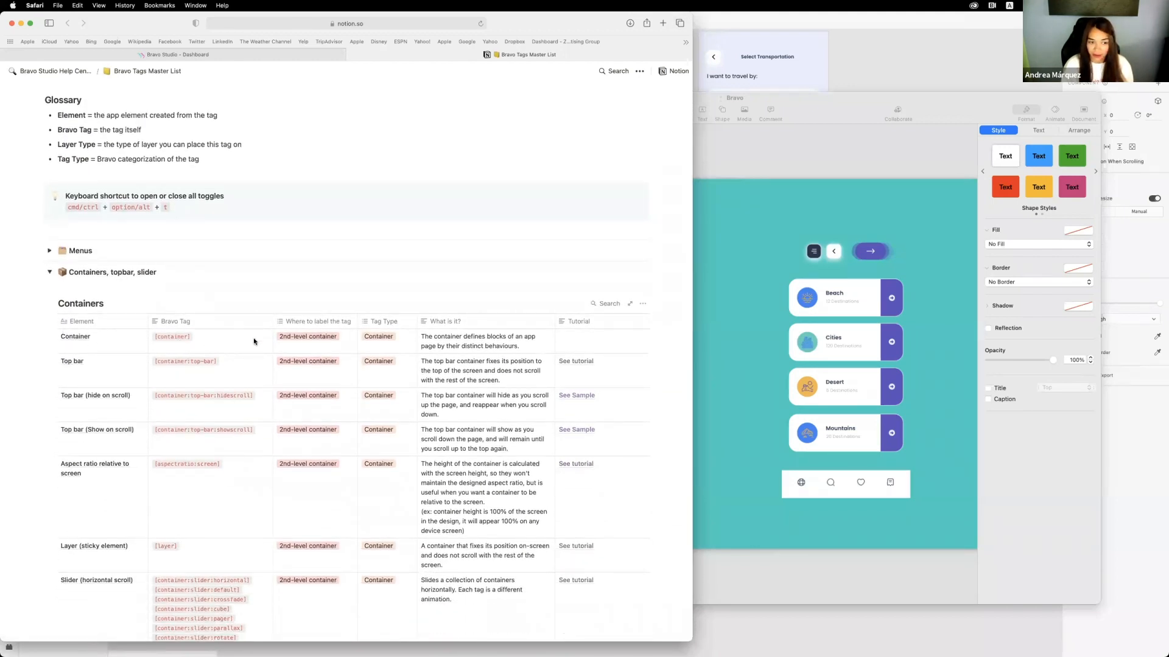
pyautogui.scroll(-1, 116, 359)
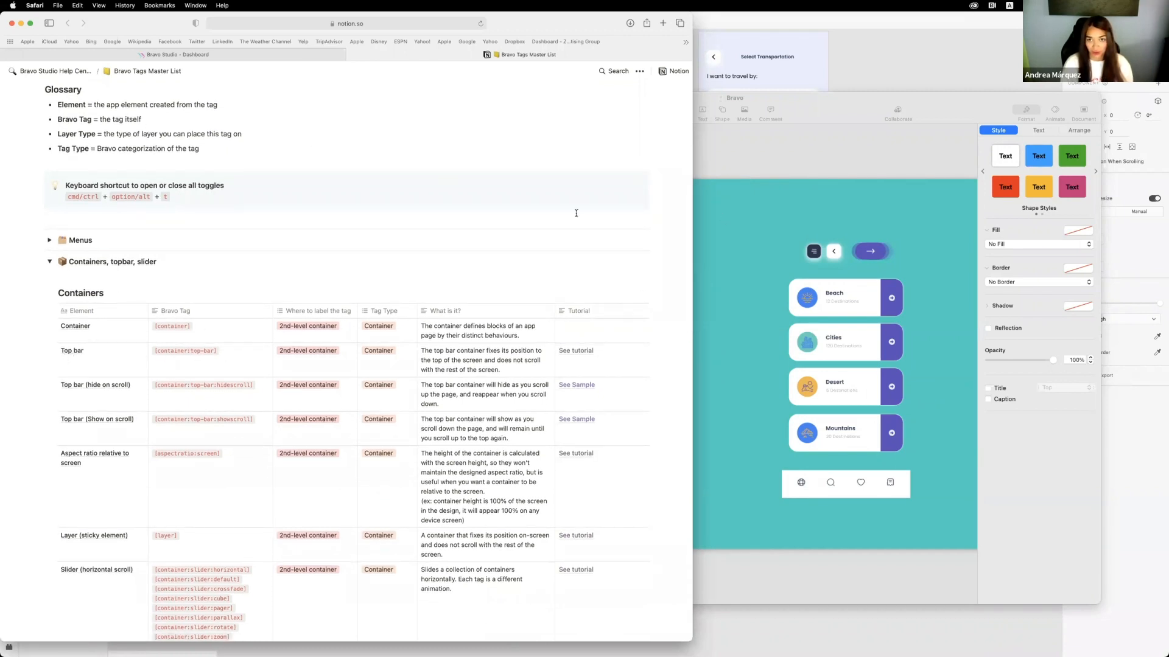
pyautogui.scroll(-3, 115, 350)
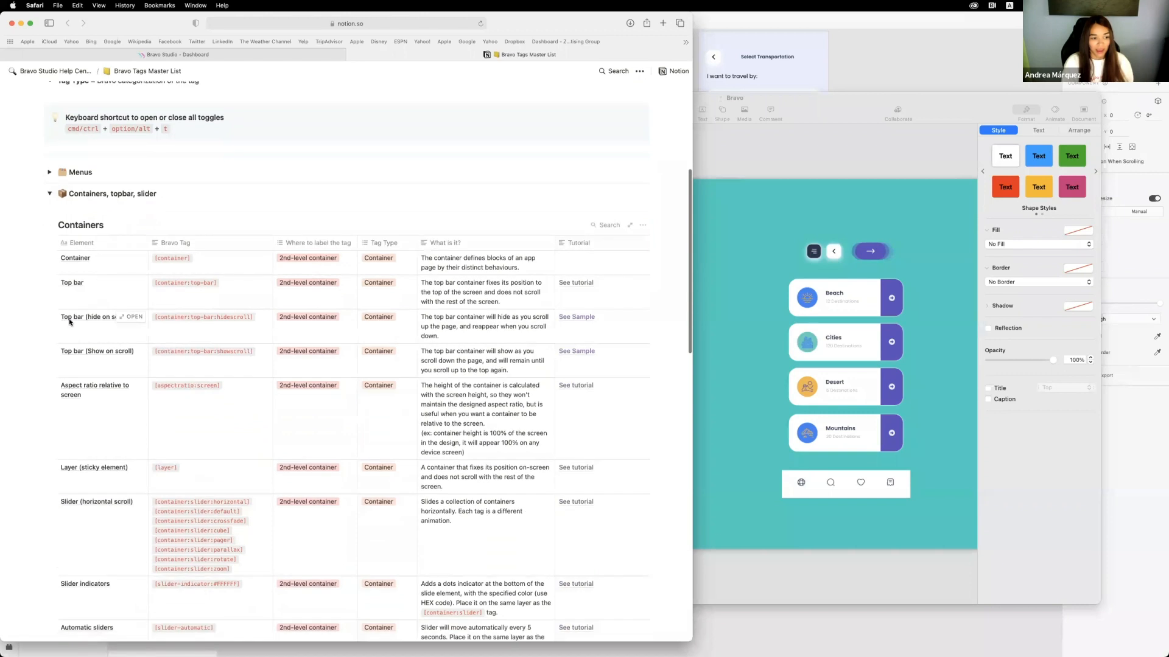
pyautogui.click(73, 320)
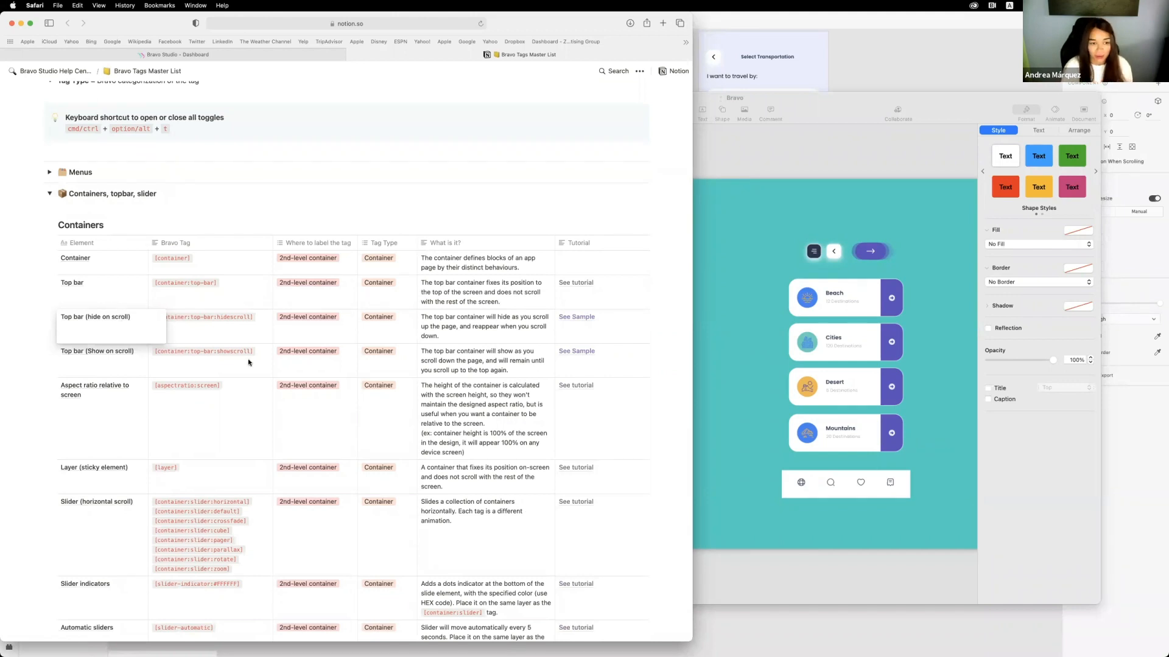
pyautogui.press('Escape')
pyautogui.scroll(-5, 74, 365)
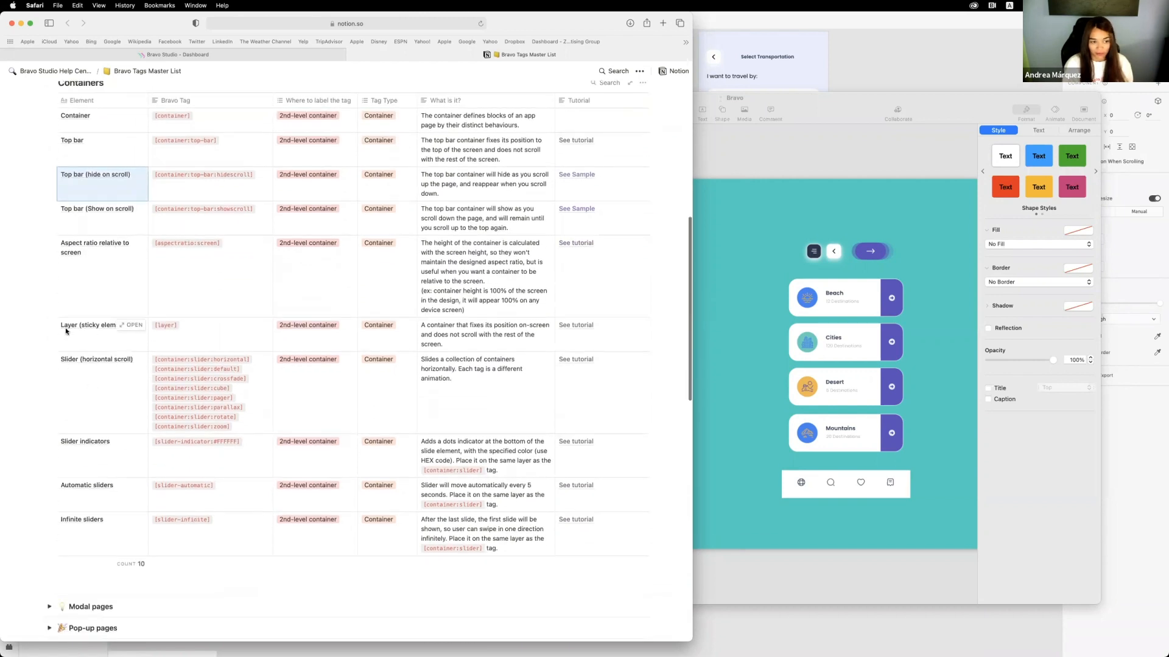
pyautogui.scroll(-2, 104, 488)
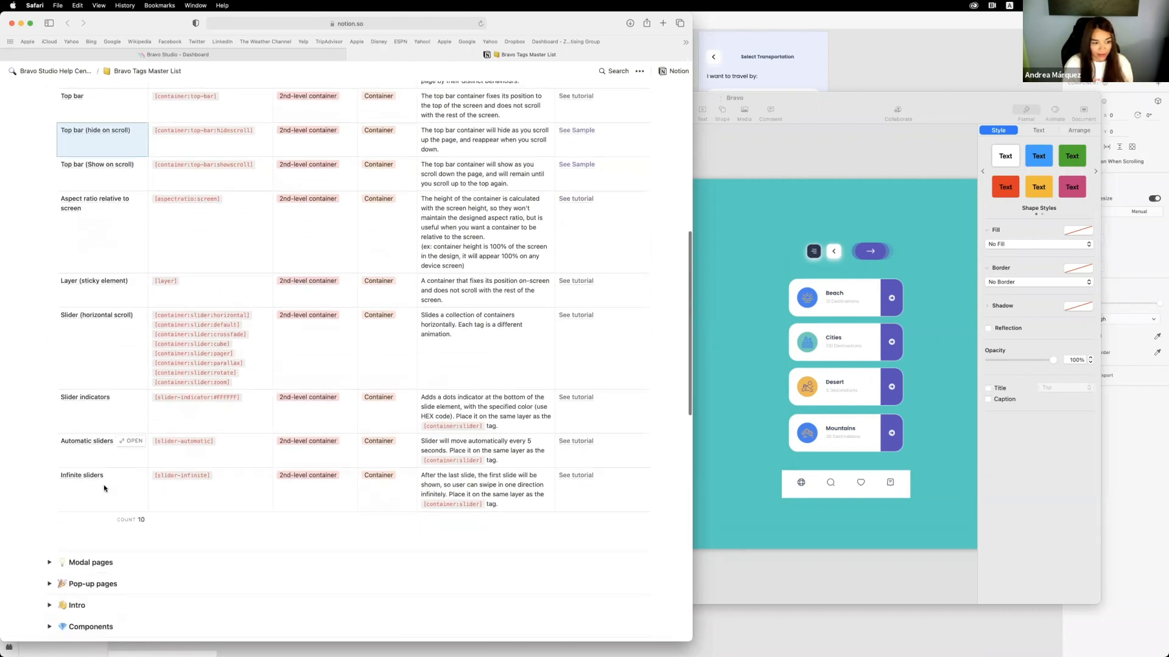
pyautogui.scroll(-4, 104, 489)
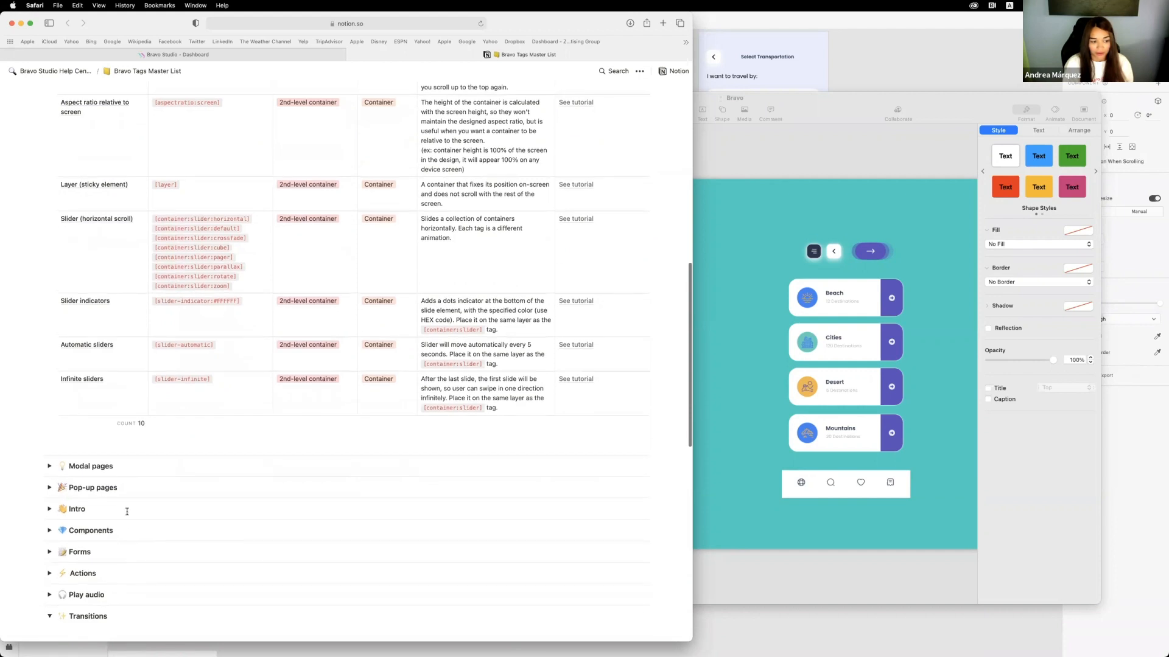
pyautogui.scroll(-2, 127, 511)
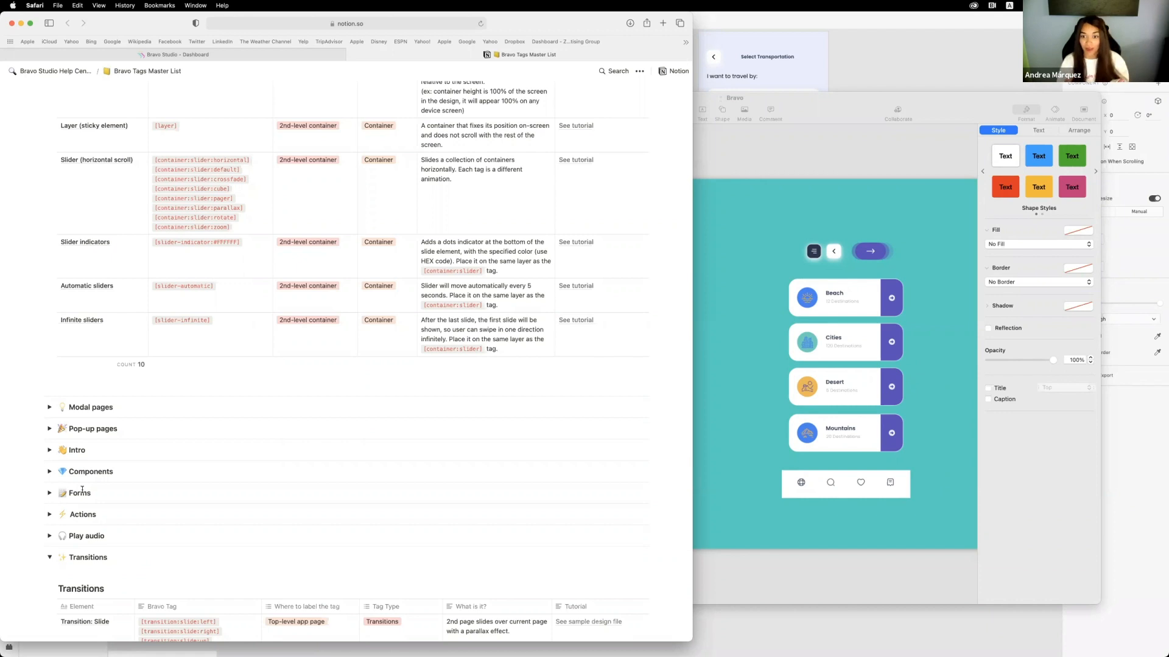
pyautogui.scroll(10, 136, 412)
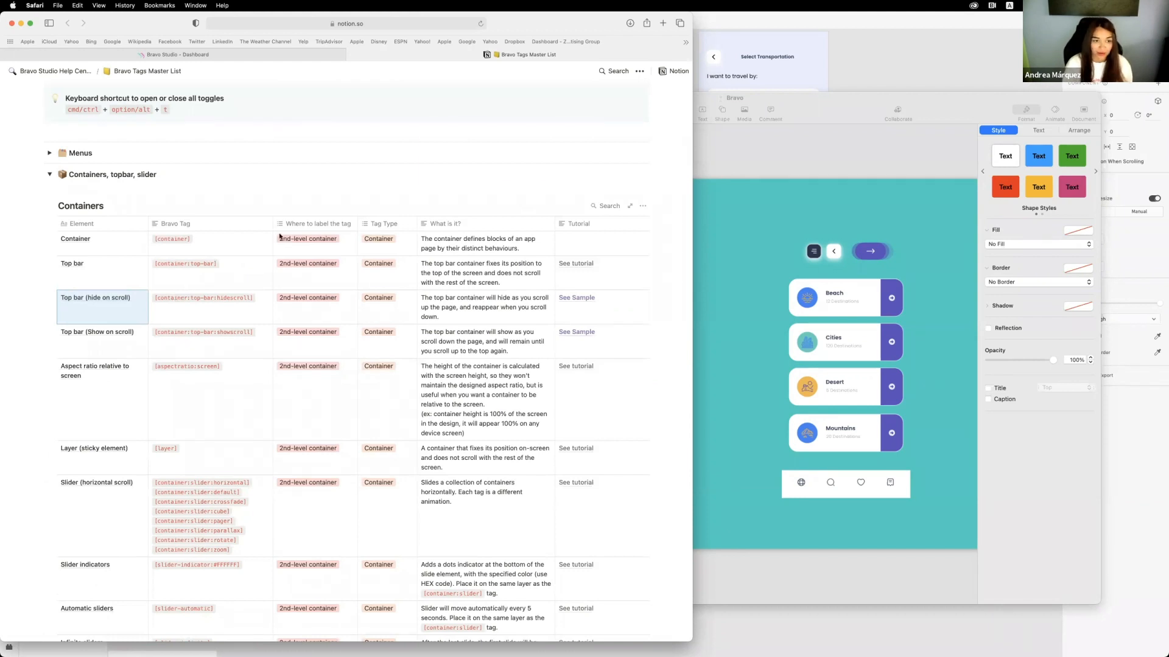
pyautogui.press('super+a')
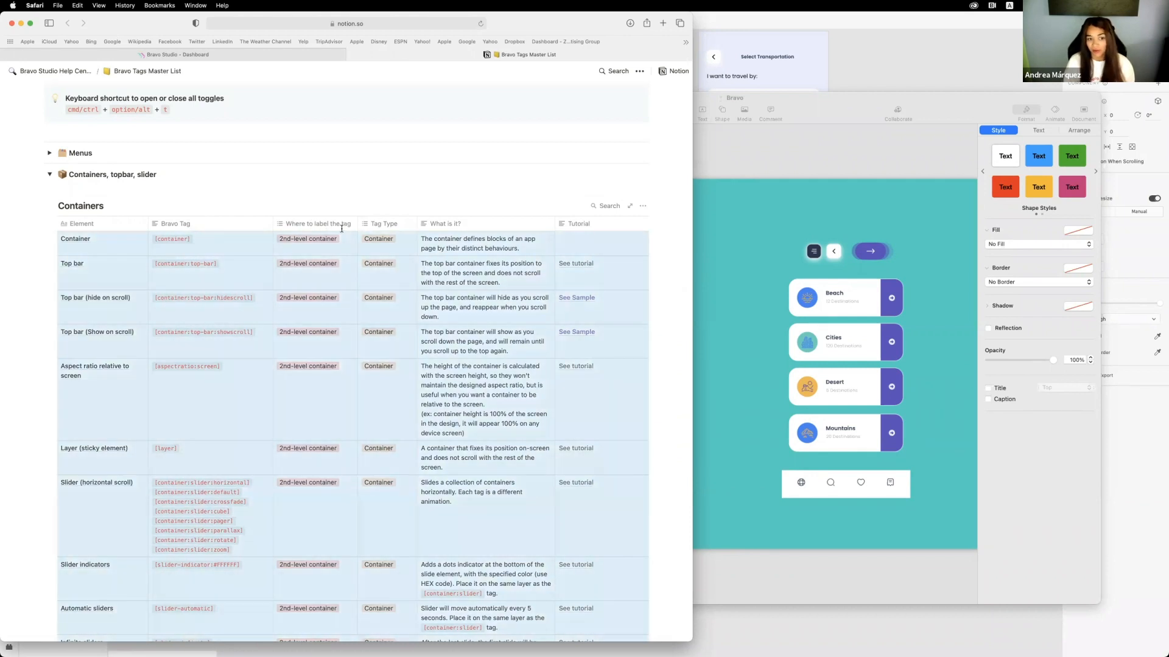
pyautogui.click(280, 240)
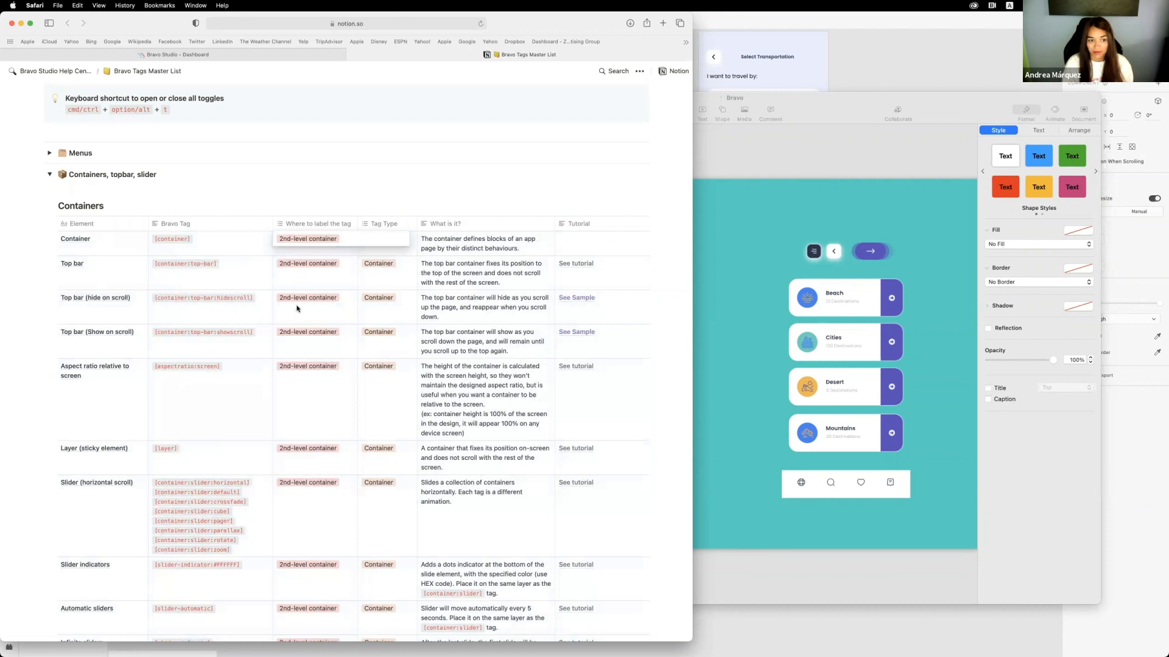
# - Switch to Adobe XD and inspect the Bravo artboard's button group and the rectangle inside its lottie group
pyautogui.click(775, 178)
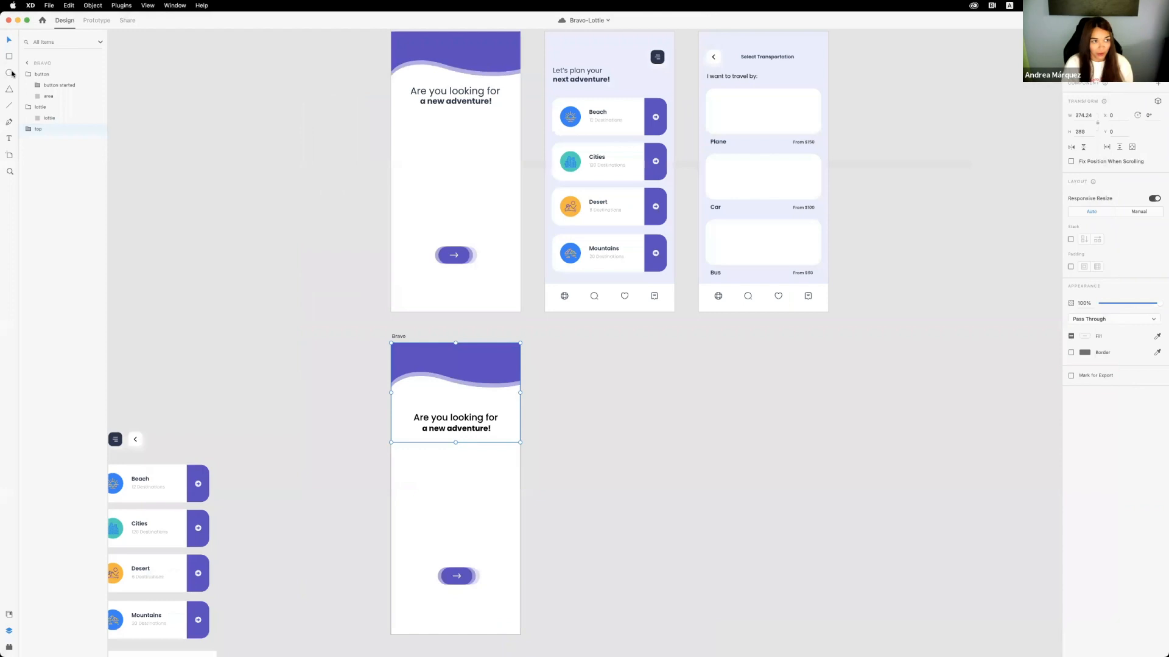
pyautogui.click(41, 75)
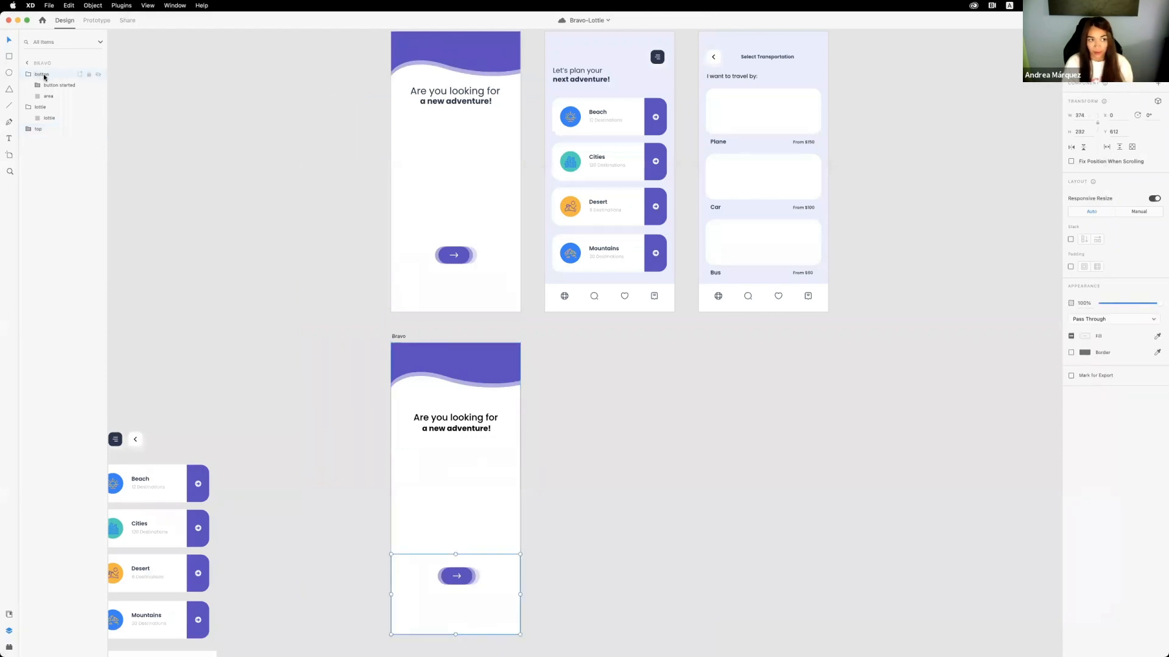
pyautogui.click(51, 120)
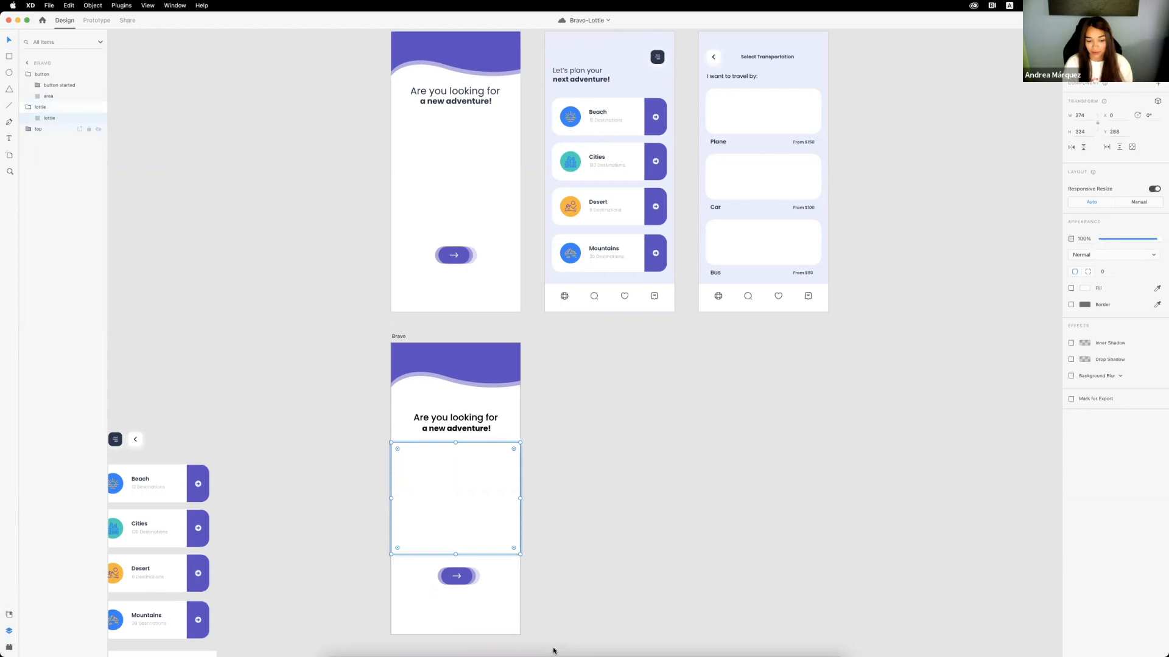
pyautogui.moveTo(378, 641)
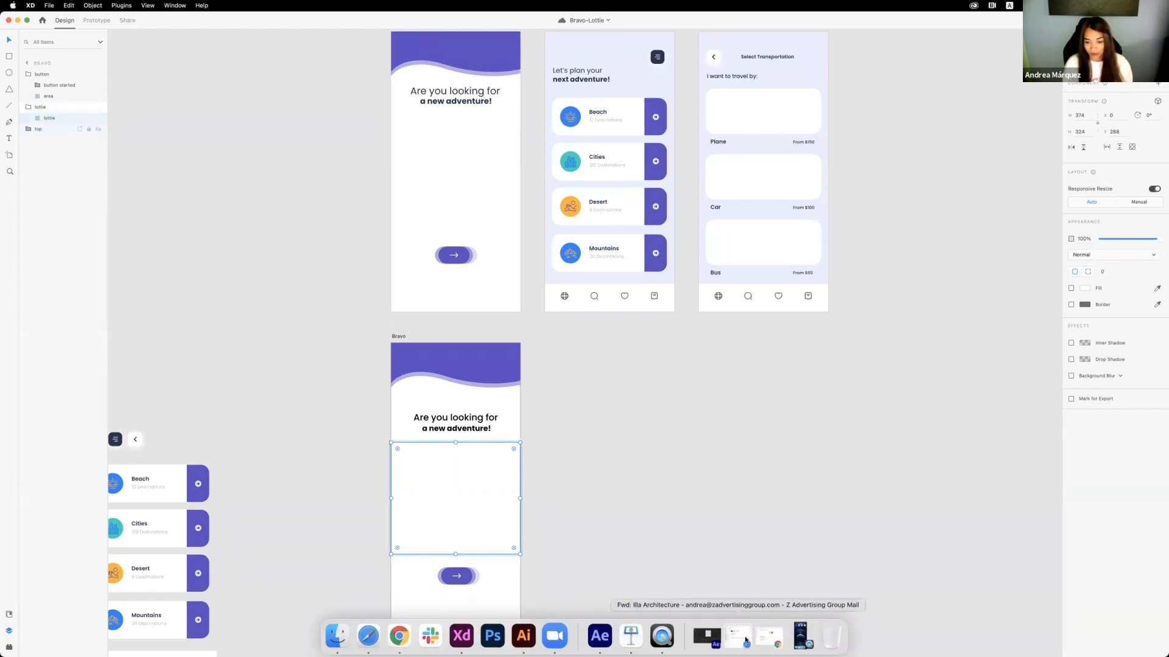
pyautogui.moveTo(815, 19); pyautogui.dragTo(813, 57)
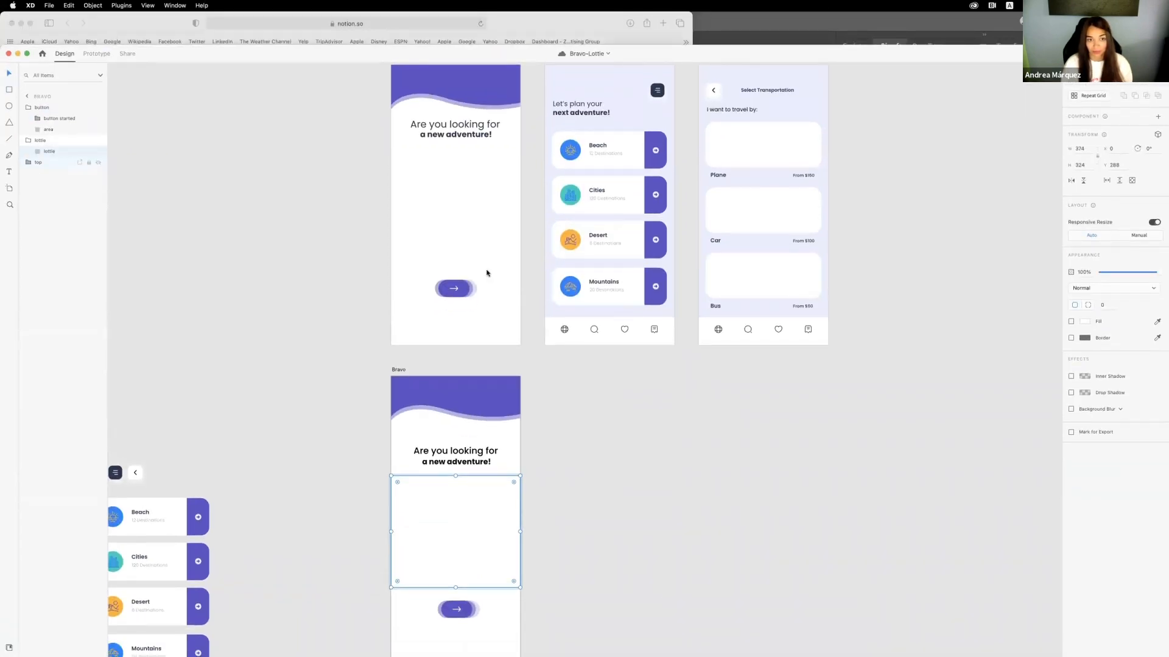
# - Return to the Bravo Tags Master List in the browser and look through its tag categories down to the Transitions table
pyautogui.press('super+Tab')
pyautogui.scroll(3, 365, 183)
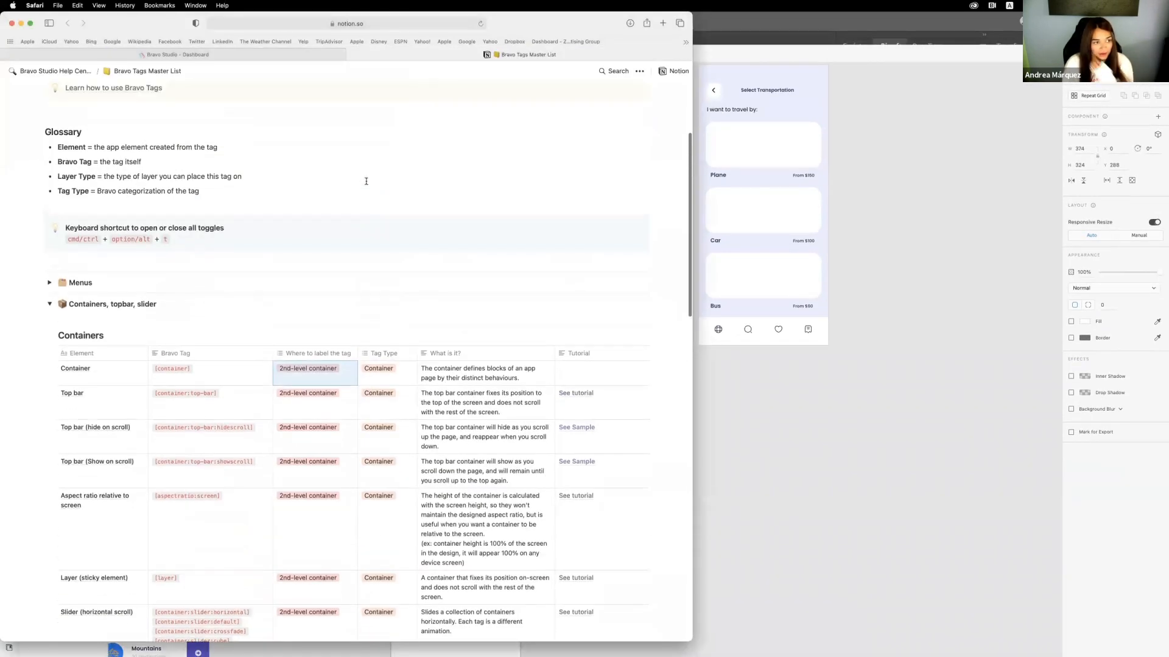
pyautogui.scroll(4, 366, 181)
pyautogui.scroll(-10, 365, 181)
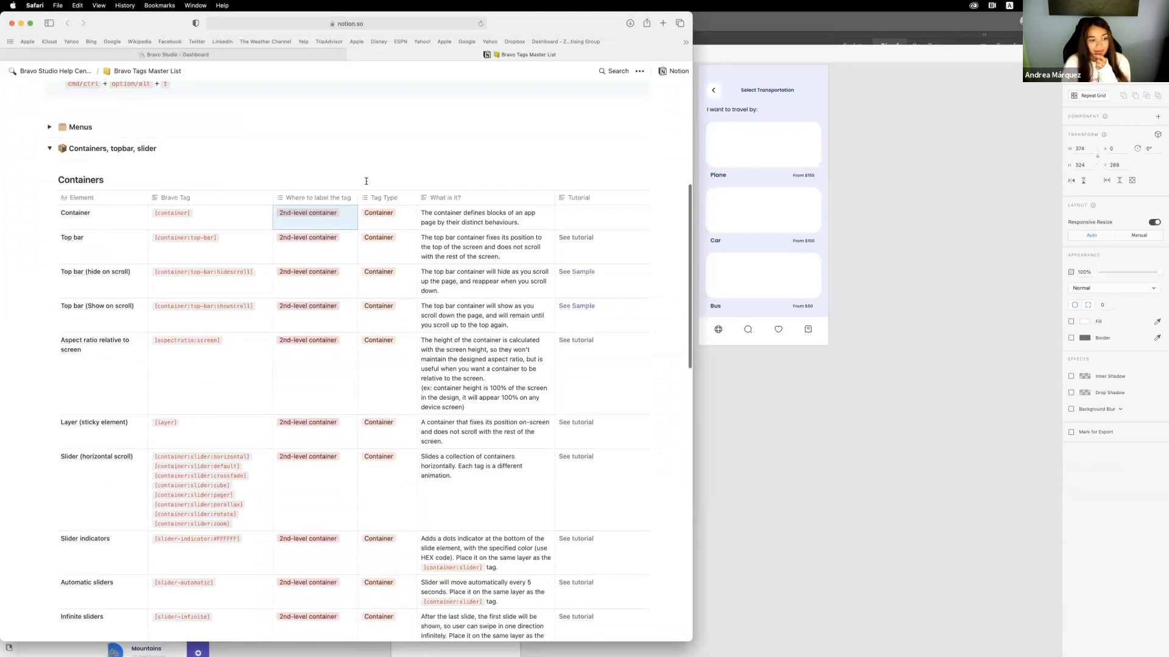
pyautogui.scroll(-1, 359, 189)
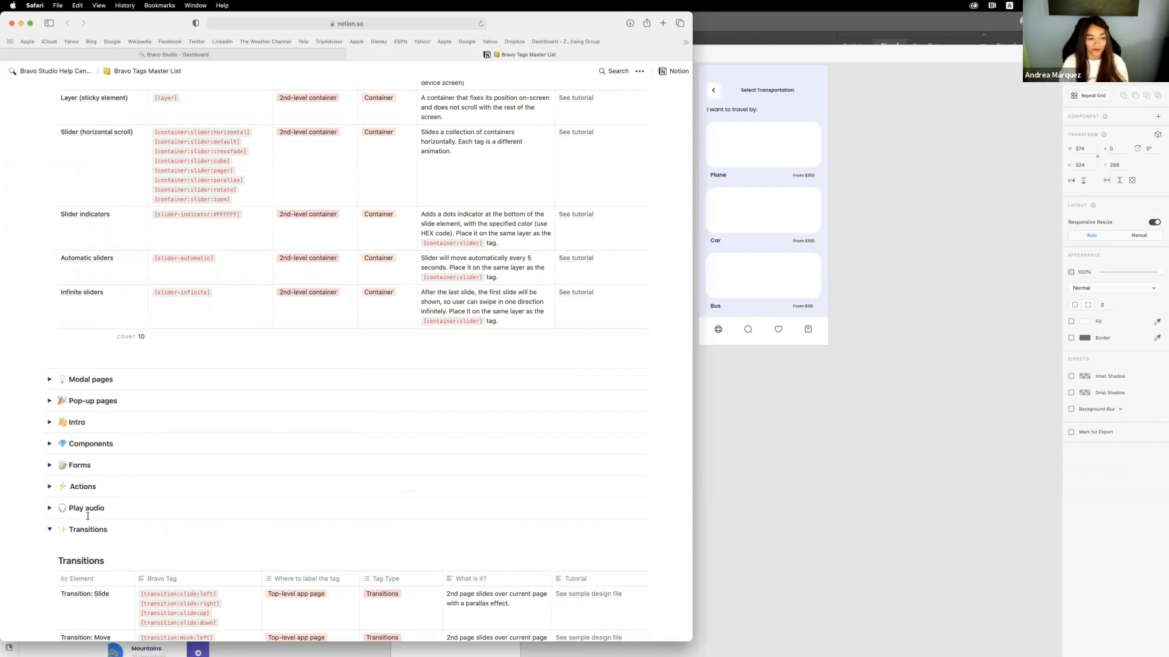
pyautogui.click(51, 530)
pyautogui.click(50, 529)
pyautogui.scroll(-5, 79, 370)
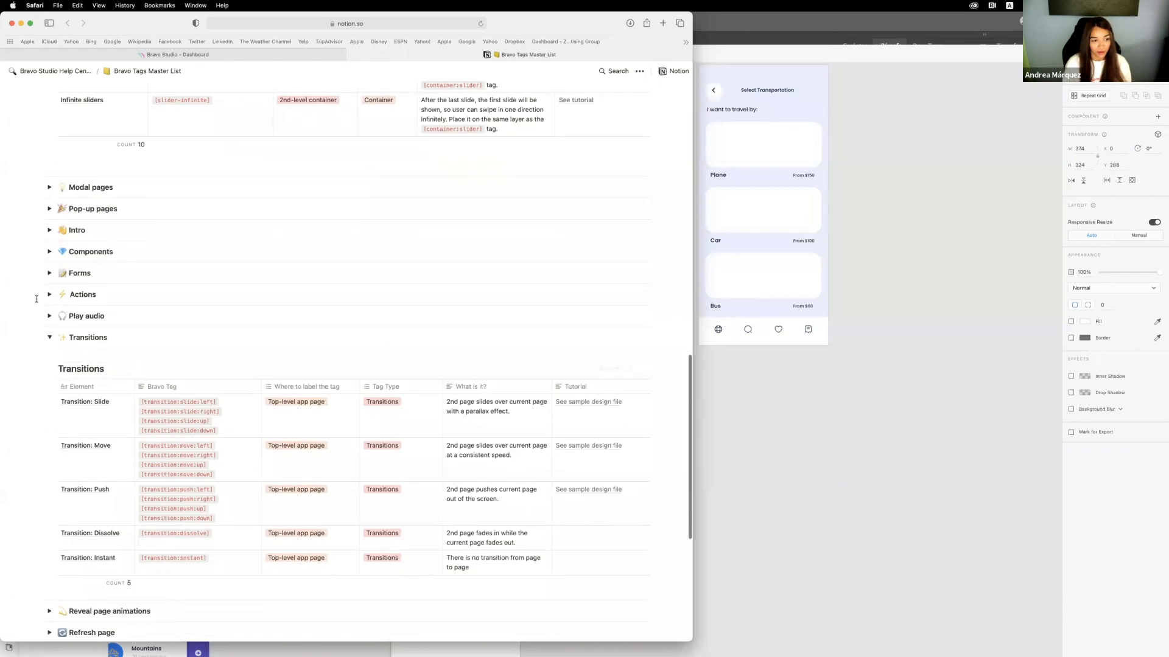
pyautogui.scroll(-2, 79, 370)
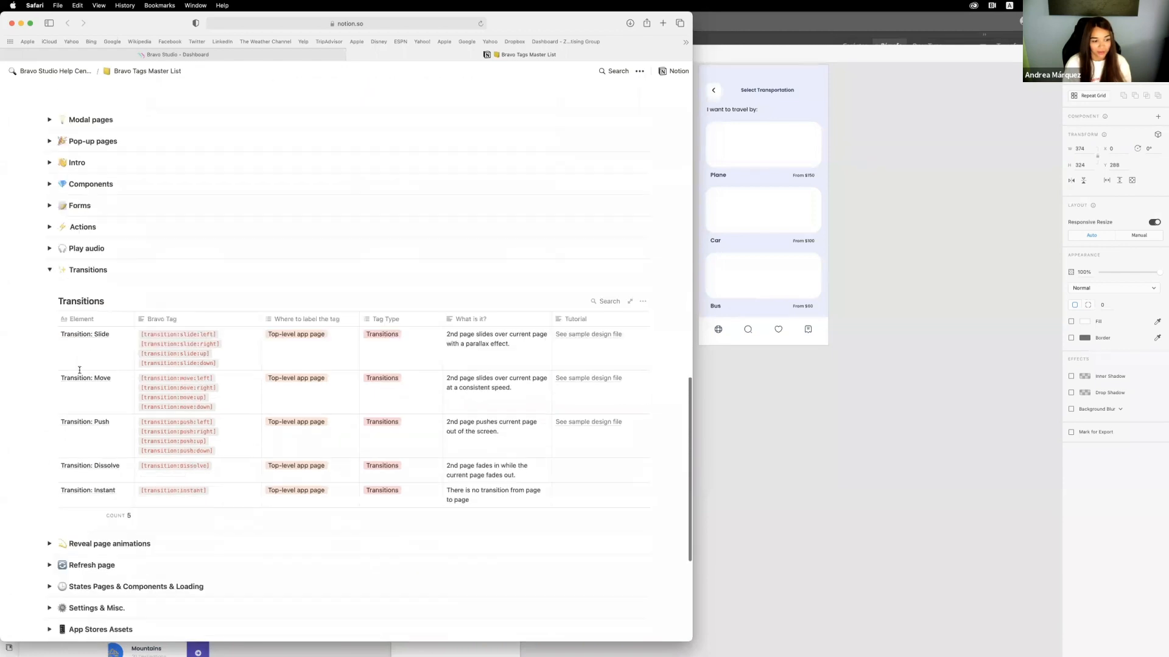
# - Expand the "Reveal page animations" section and highlight the [transition:slide:left] tag in the Transitions table
pyautogui.click(48, 536)
pyautogui.scroll(-1, 213, 572)
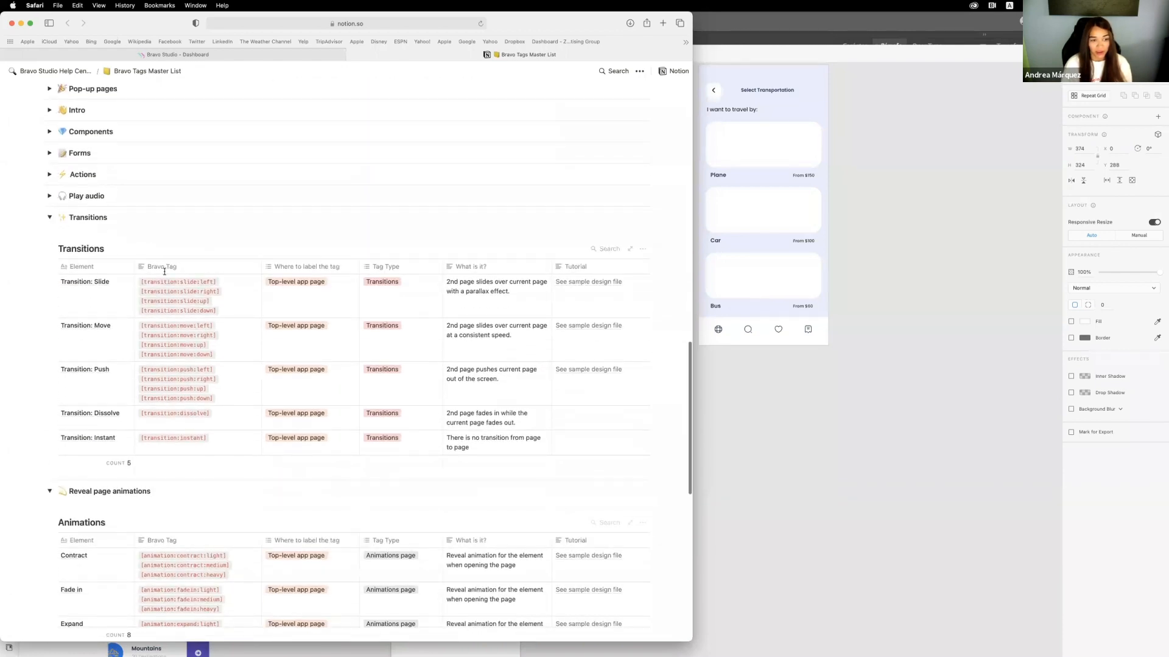
pyautogui.click(199, 287)
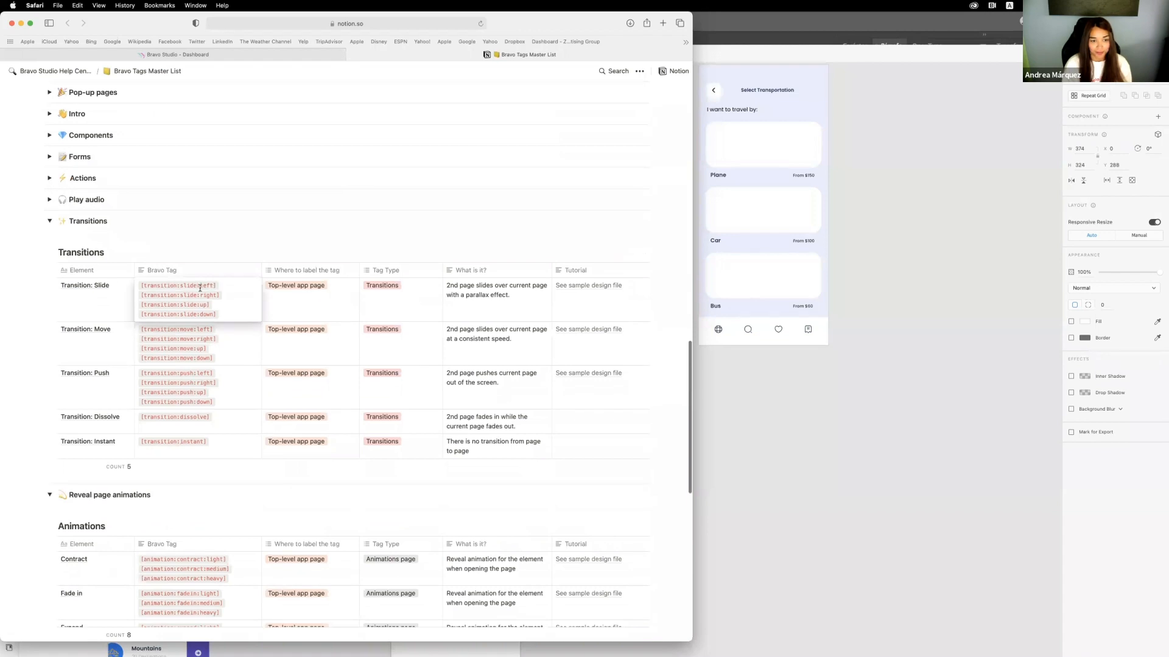
pyautogui.moveTo(146, 286); pyautogui.dragTo(228, 286)
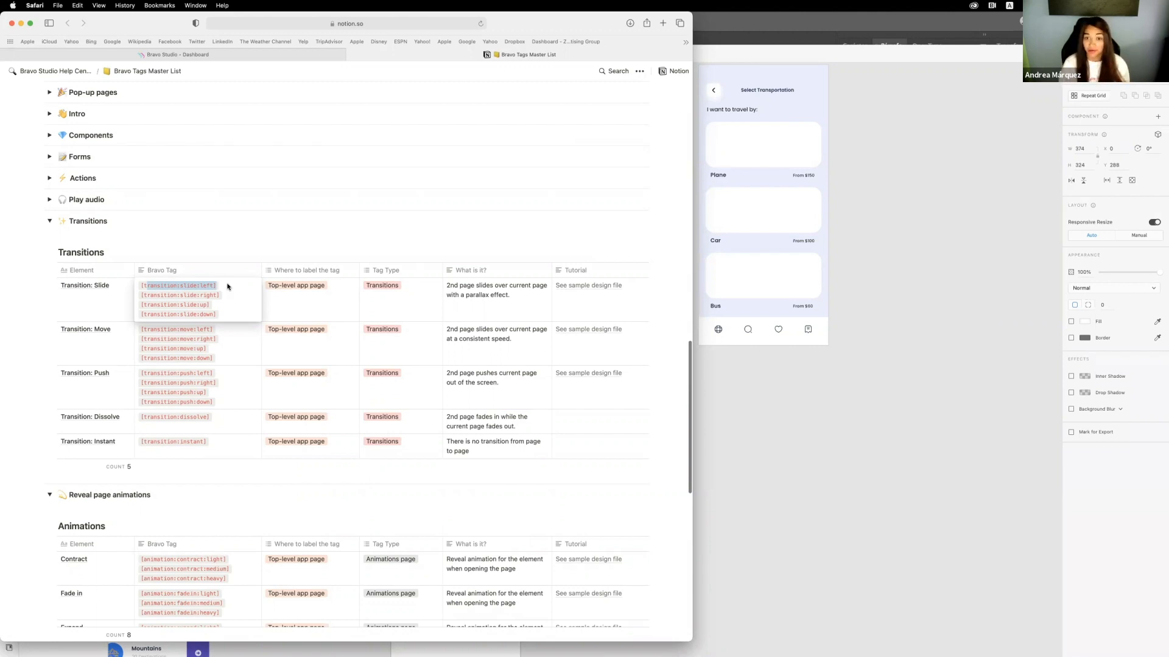
# - Switch back to Adobe XD and rename the Bravo artboard's header group as "top [container]"
pyautogui.click(753, 384)
pyautogui.scroll(5, 550, 263)
pyautogui.hscroll(3, 551, 263)
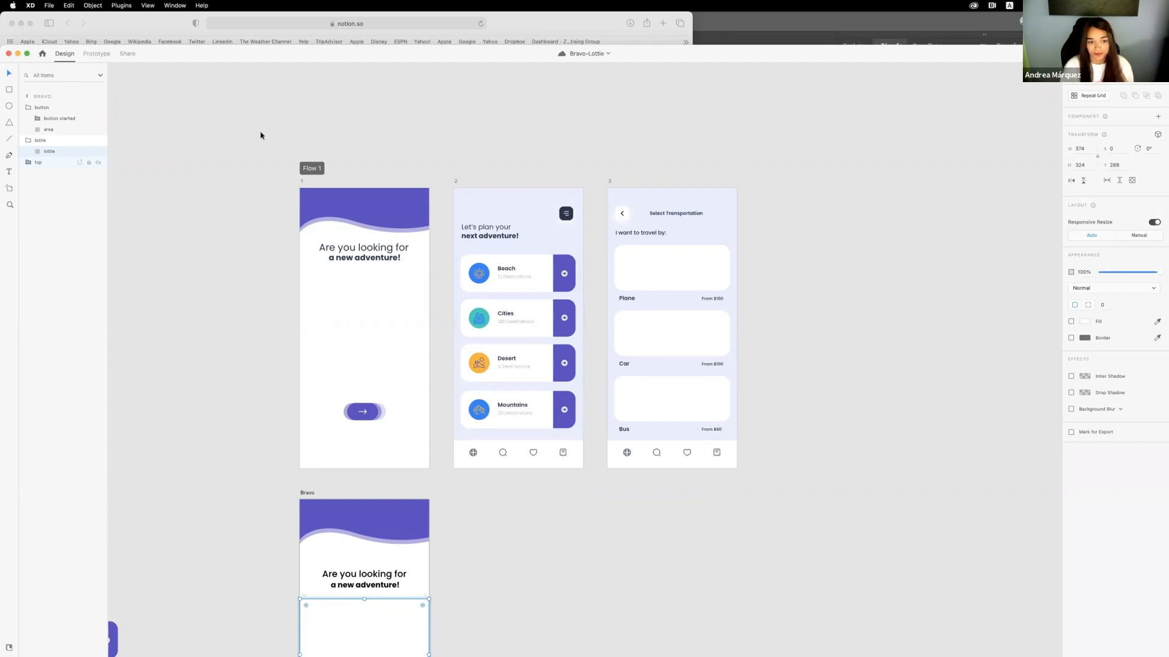
pyautogui.scroll(-4, 524, 260)
pyautogui.scroll(-4, 384, 626)
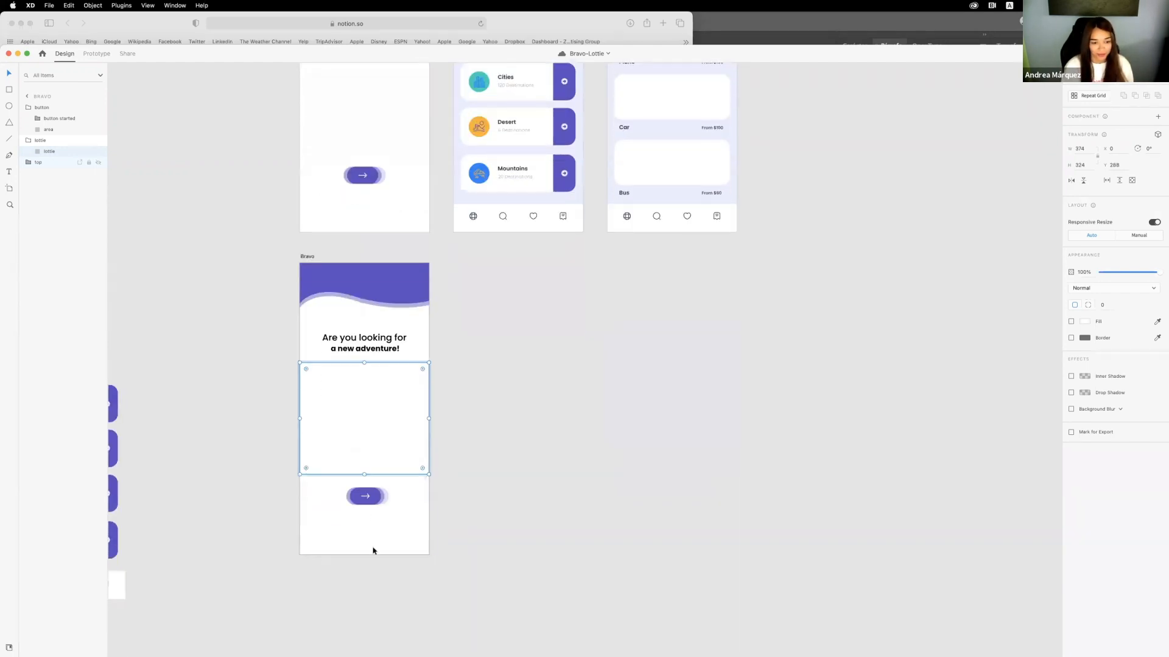
pyautogui.click(360, 323)
pyautogui.click(367, 345)
pyautogui.hscroll(-1, 253, 64)
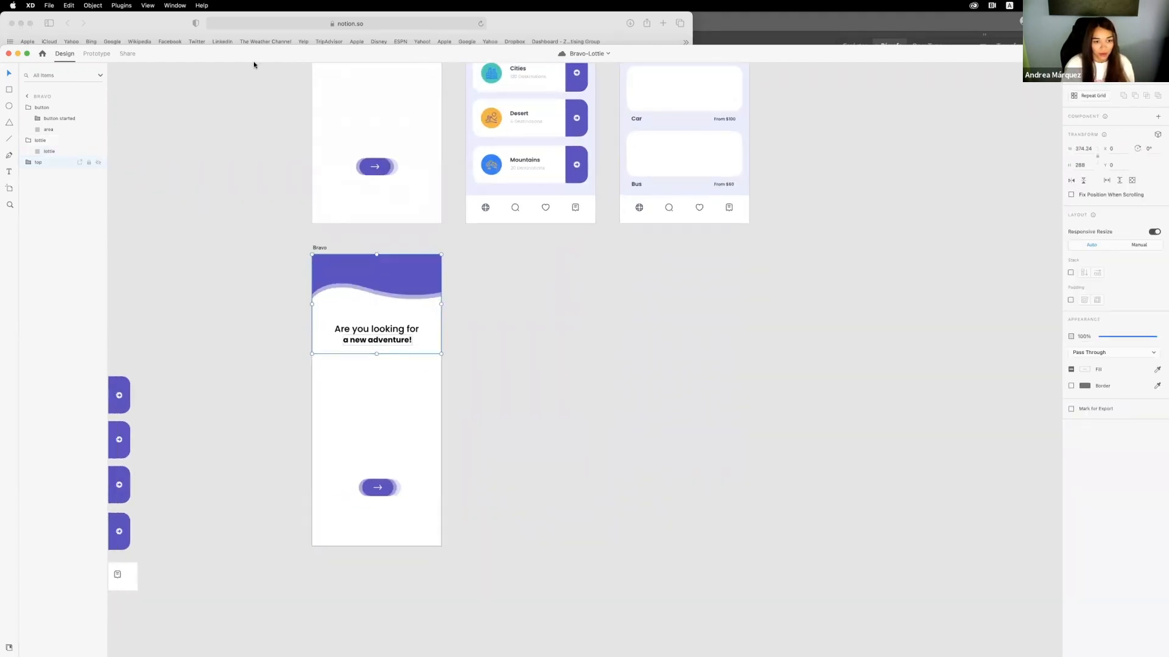
pyautogui.doubleClick(39, 163)
pyautogui.write('[container]')
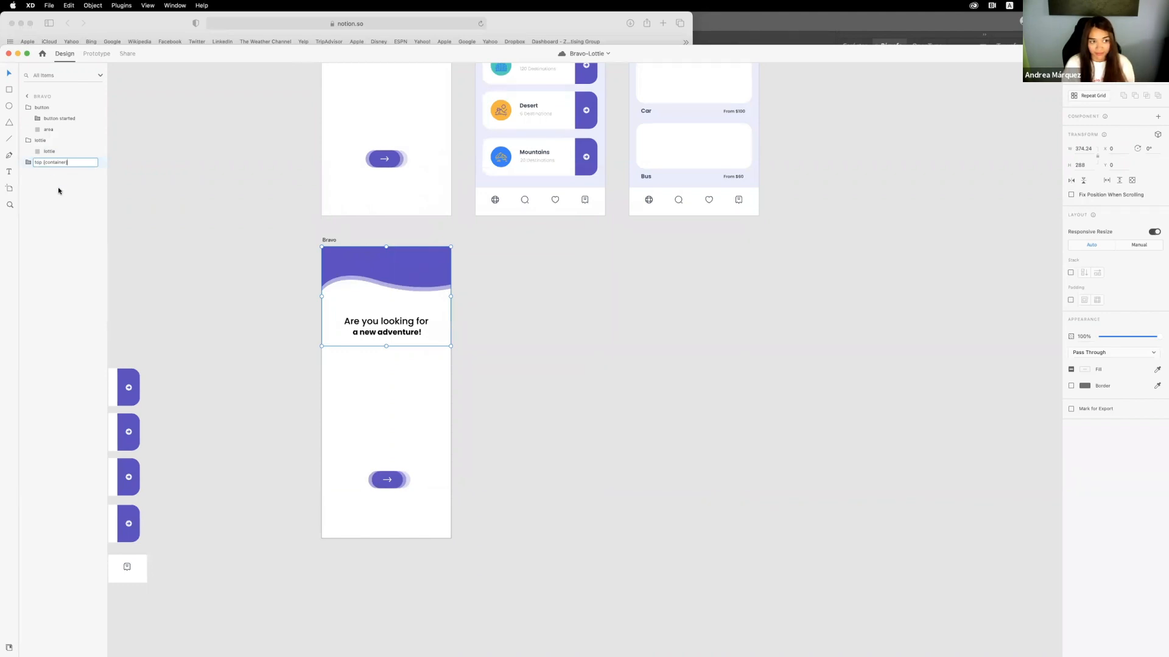
pyautogui.click(446, 412)
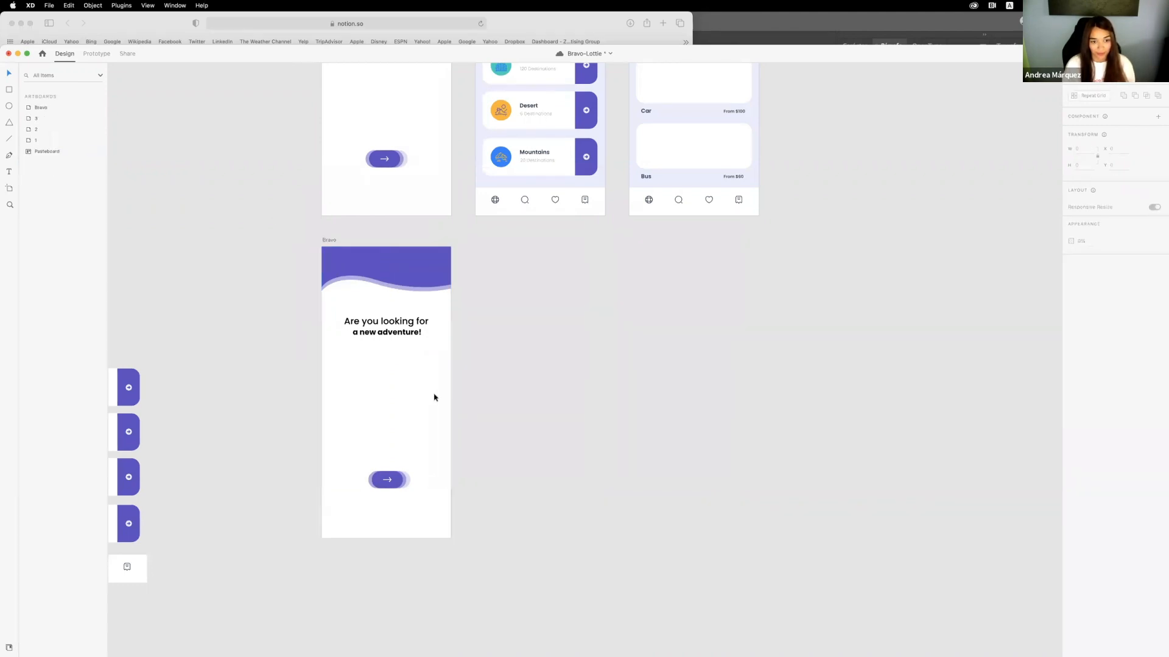
# - Rename the Bravo artboard's button group as "button [container]"
pyautogui.click(411, 481)
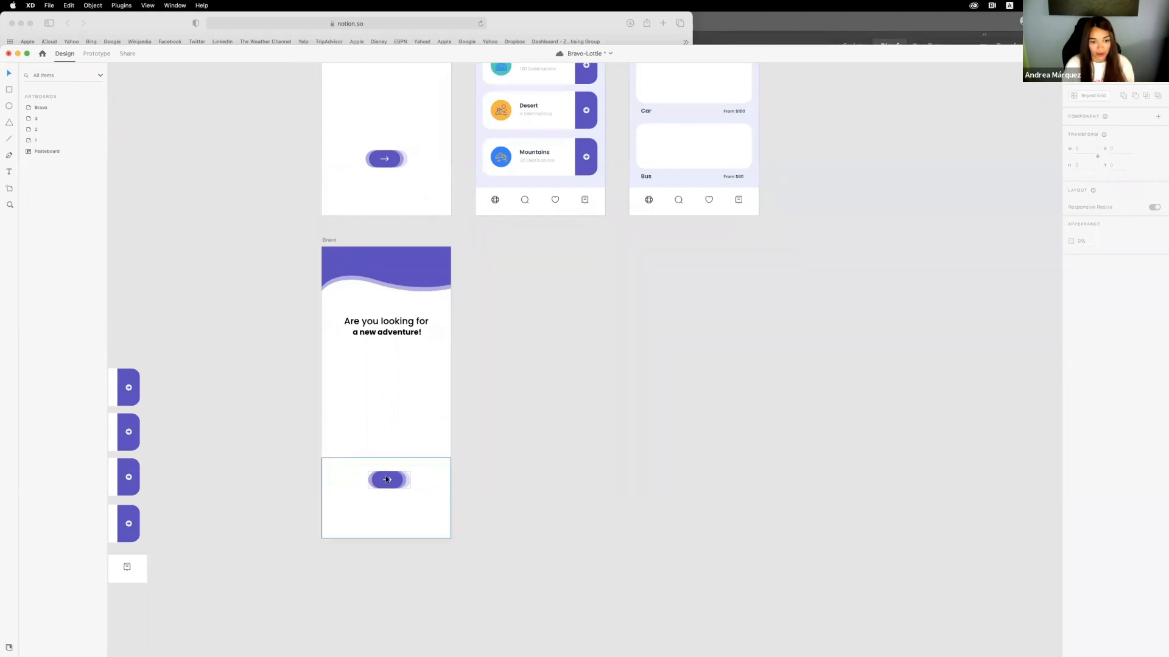
pyautogui.doubleClick(49, 107)
pyautogui.click(48, 107)
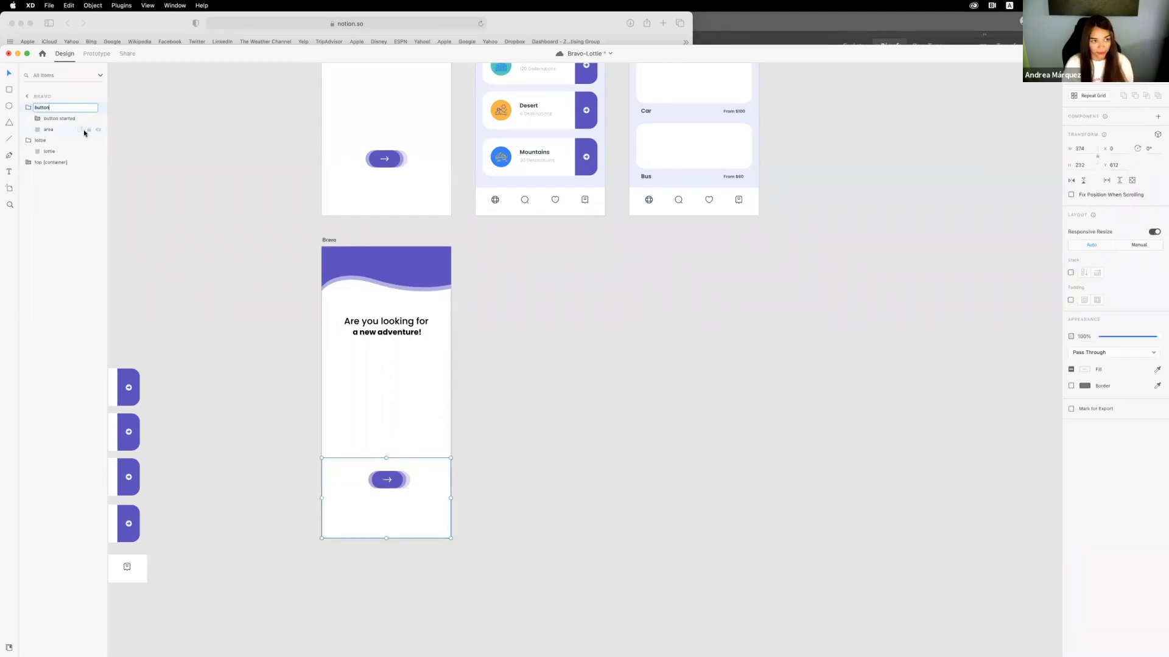
pyautogui.write('[container]')
pyautogui.click(145, 134)
# - Rename the Bravo artboard's lottie group as "lottie [container]"
pyautogui.scroll(5, 406, 265)
pyautogui.click(450, 202)
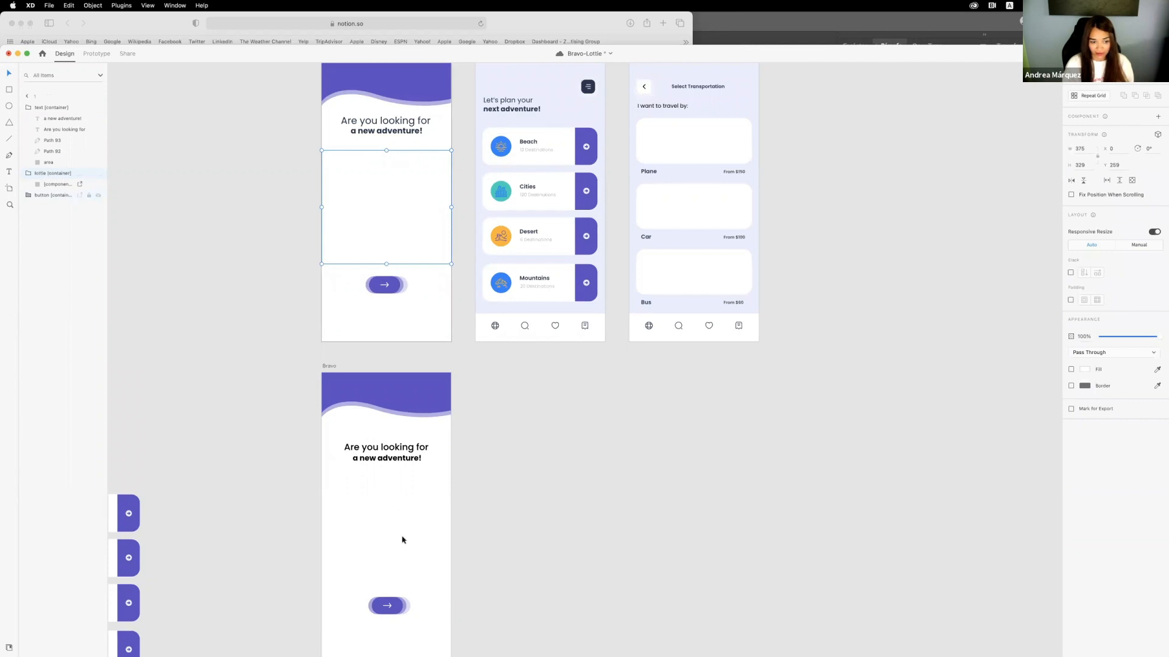
pyautogui.click(322, 523)
pyautogui.doubleClick(40, 140)
pyautogui.write('[container]')
pyautogui.press('Return')
# - Select the lottie rectangle on the Bravo artboard, then switch to Keynote and copy the [component:lottie:URL] tag from the Bravo Tags slide
pyautogui.click(50, 152)
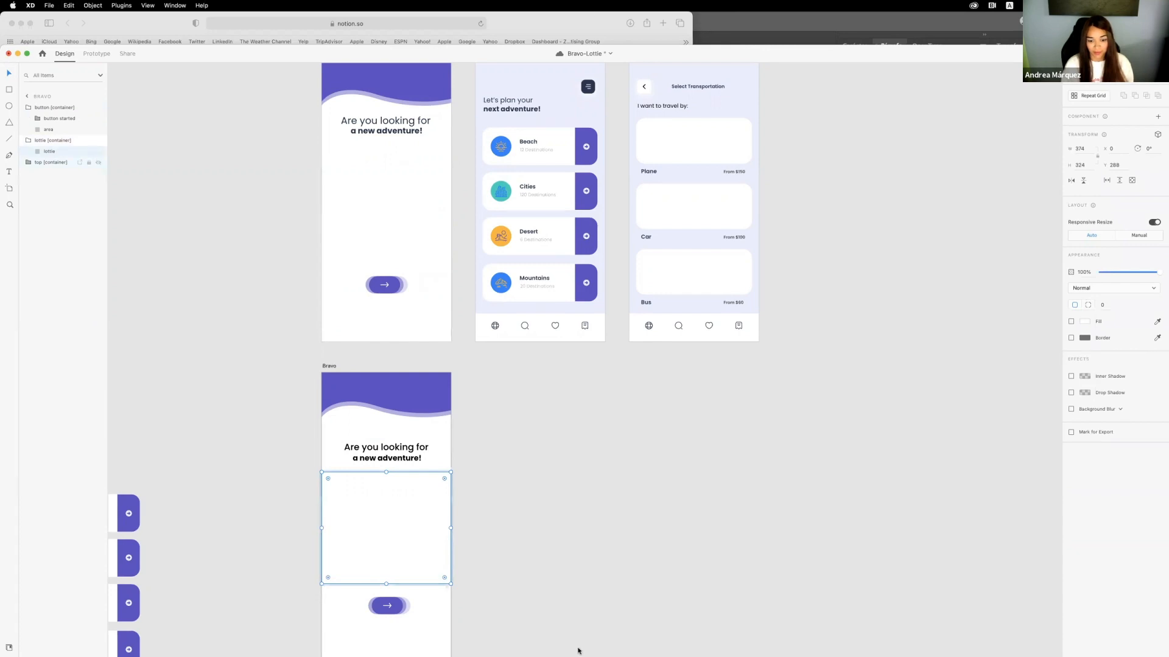
pyautogui.click(630, 635)
pyautogui.click(479, 472)
pyautogui.click(440, 474)
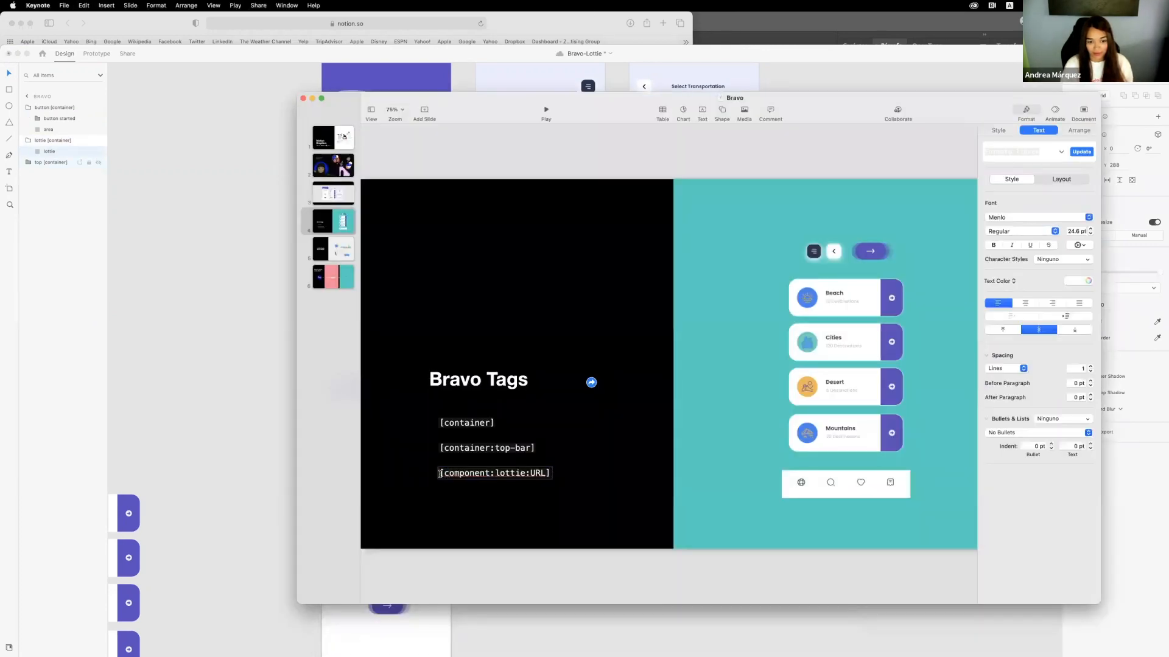
pyautogui.moveTo(440, 474); pyautogui.dragTo(459, 474)
pyautogui.click(474, 474)
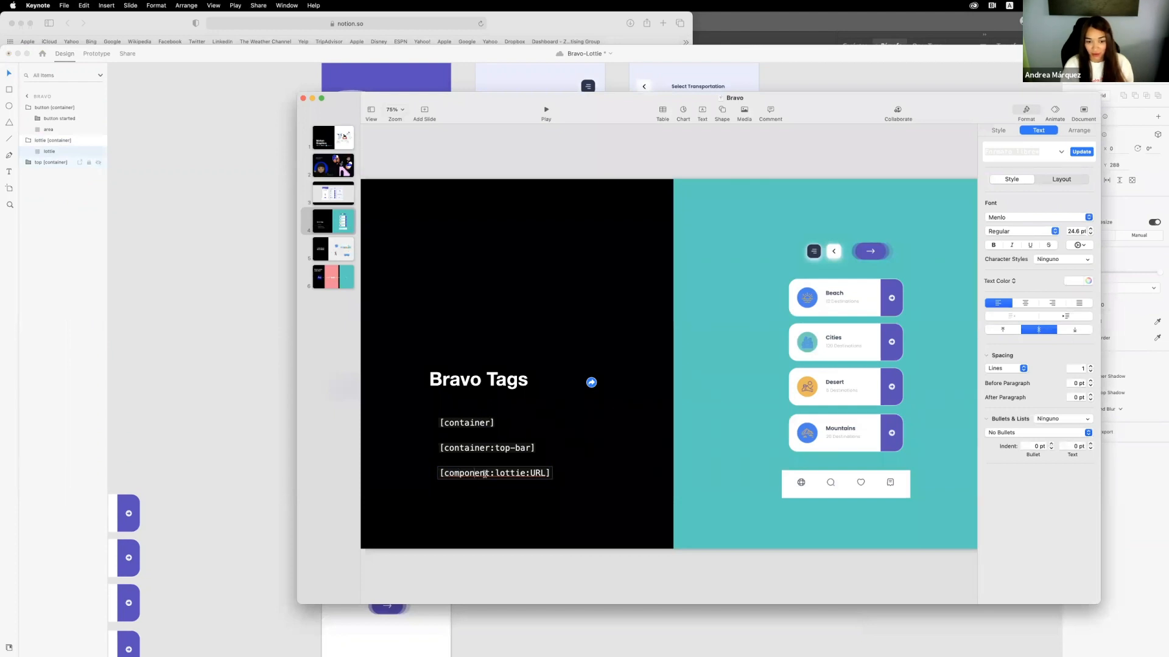
pyautogui.moveTo(441, 474); pyautogui.dragTo(580, 489)
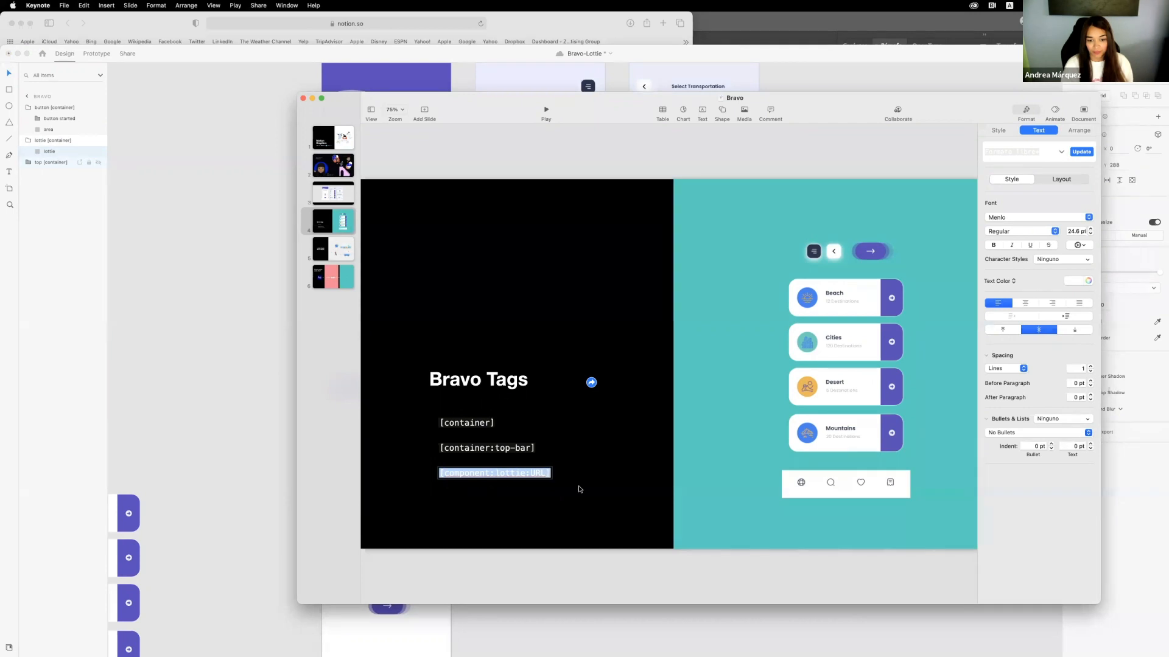
pyautogui.press('super+c')
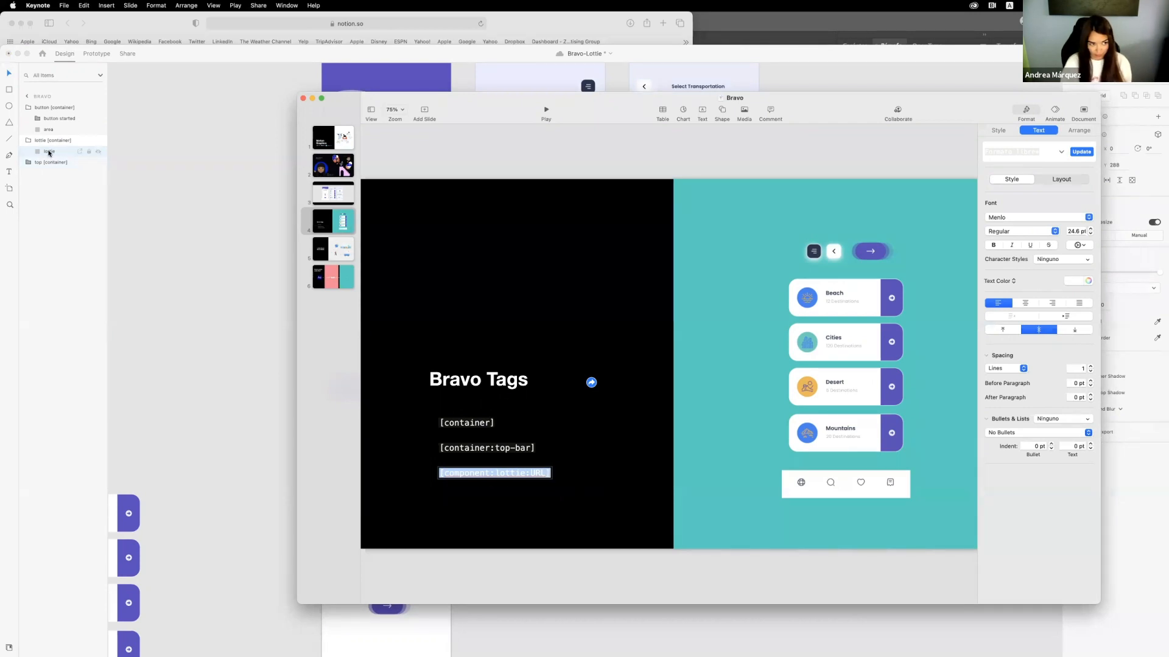
# - Back in Adobe XD, rename the lottie rectangle as "[component:lottie:URL]" and select the URL placeholder in its name
pyautogui.click(49, 152)
pyautogui.doubleClick(50, 152)
pyautogui.press('super+v')
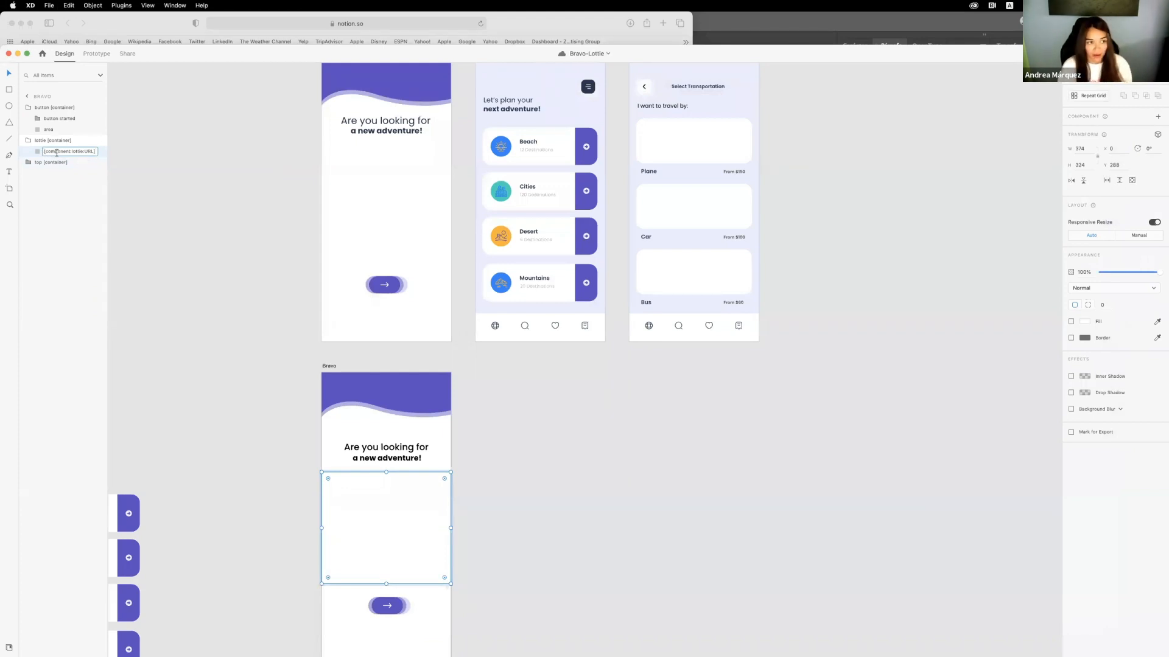
pyautogui.moveTo(85, 151); pyautogui.dragTo(93, 151)
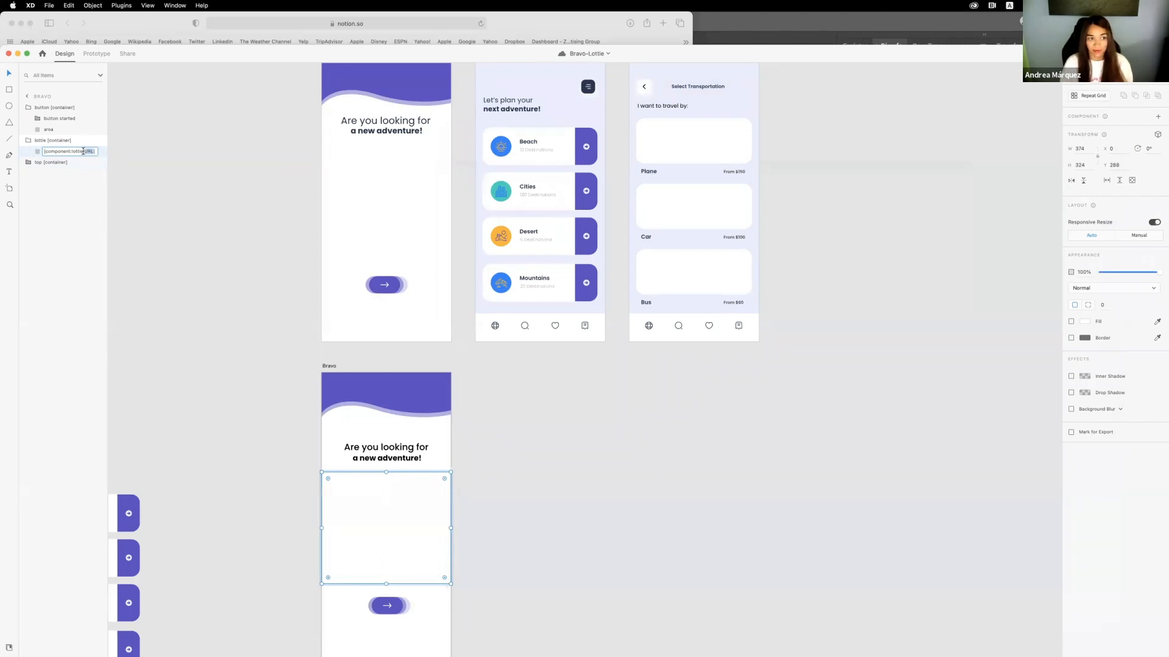
# - Switch to Keynote and open the walking traveler's LottieFiles link from the "Lottie files & Bravo Studio" slide
pyautogui.moveTo(602, 650)
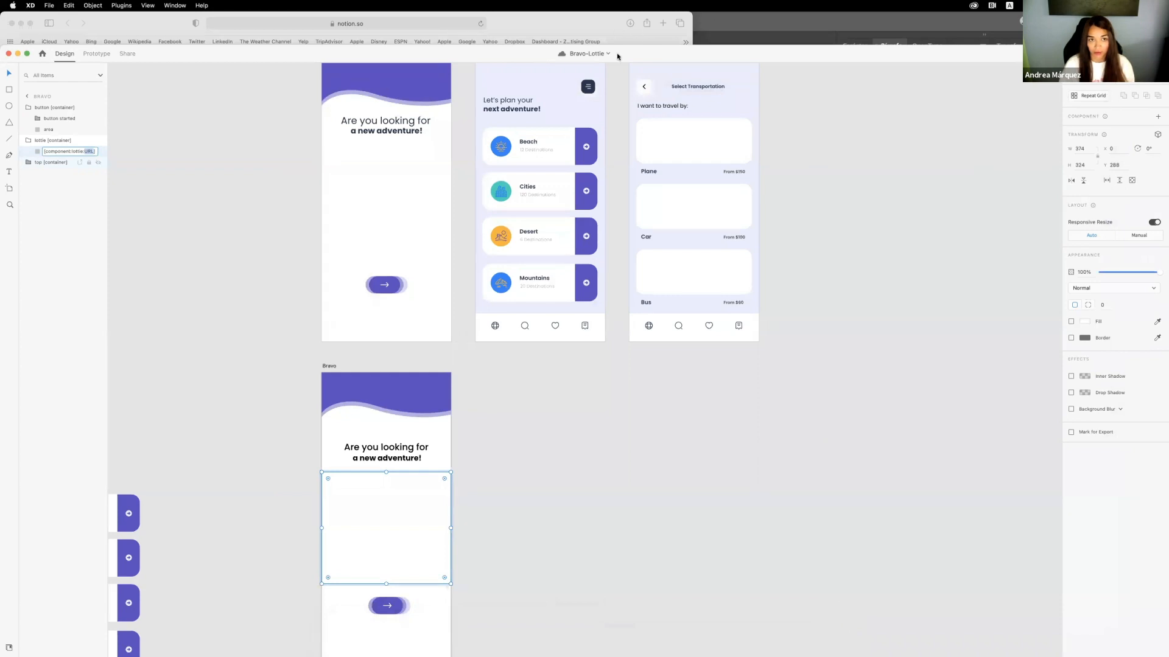
pyautogui.moveTo(717, 646)
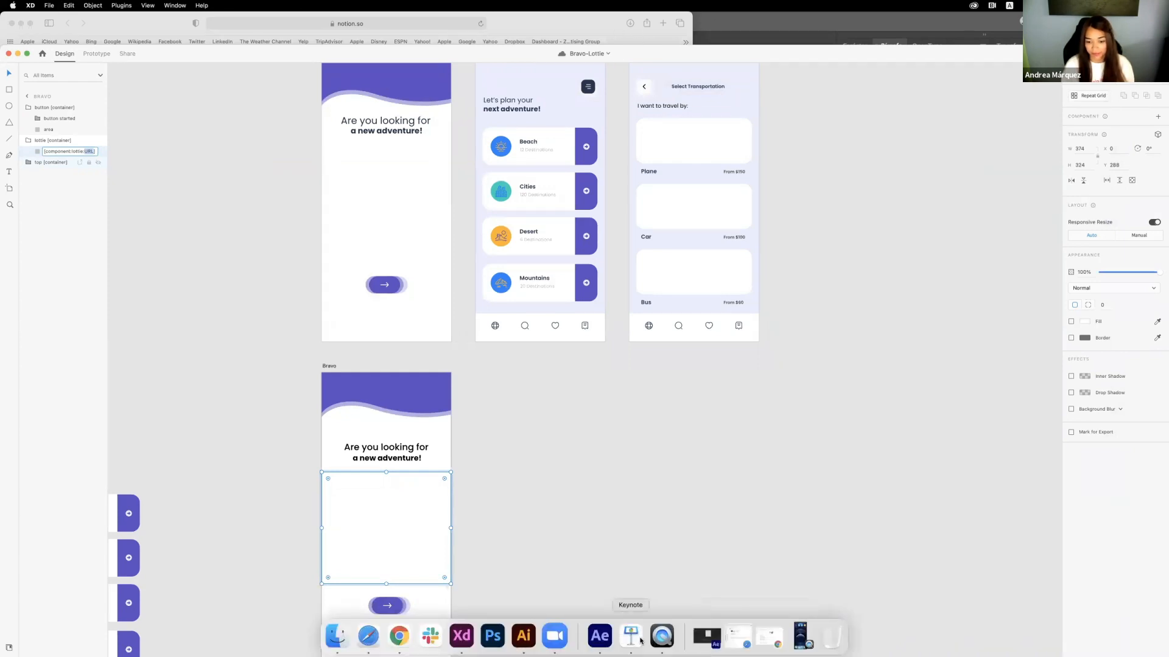
pyautogui.click(631, 637)
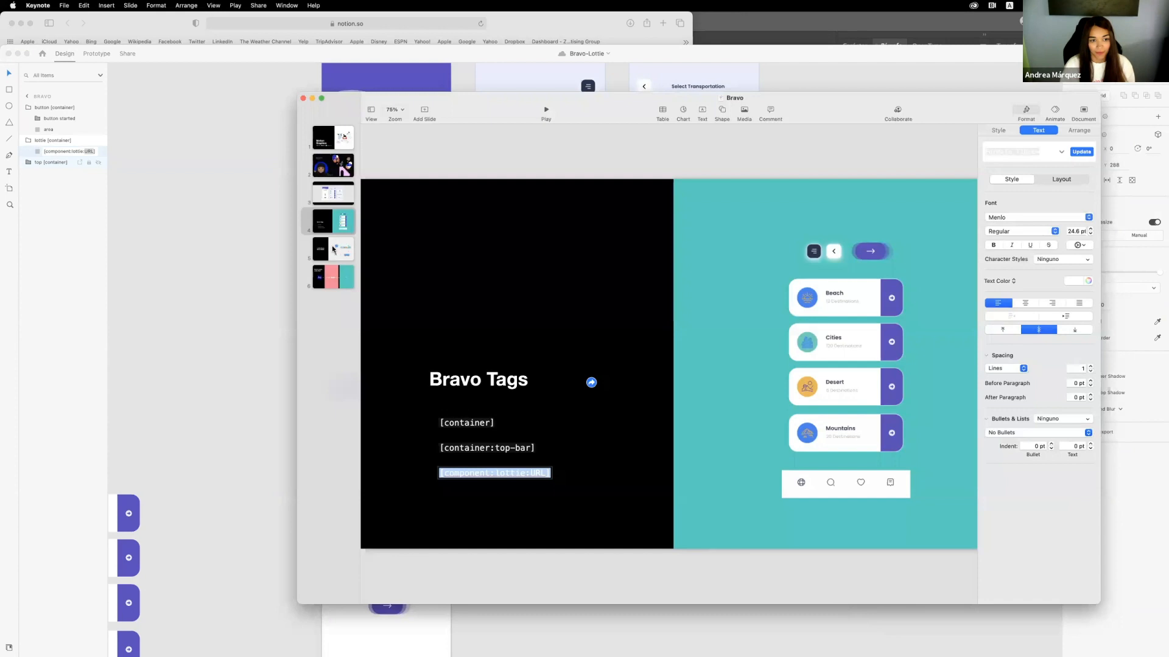
pyautogui.click(324, 246)
pyautogui.click(722, 407)
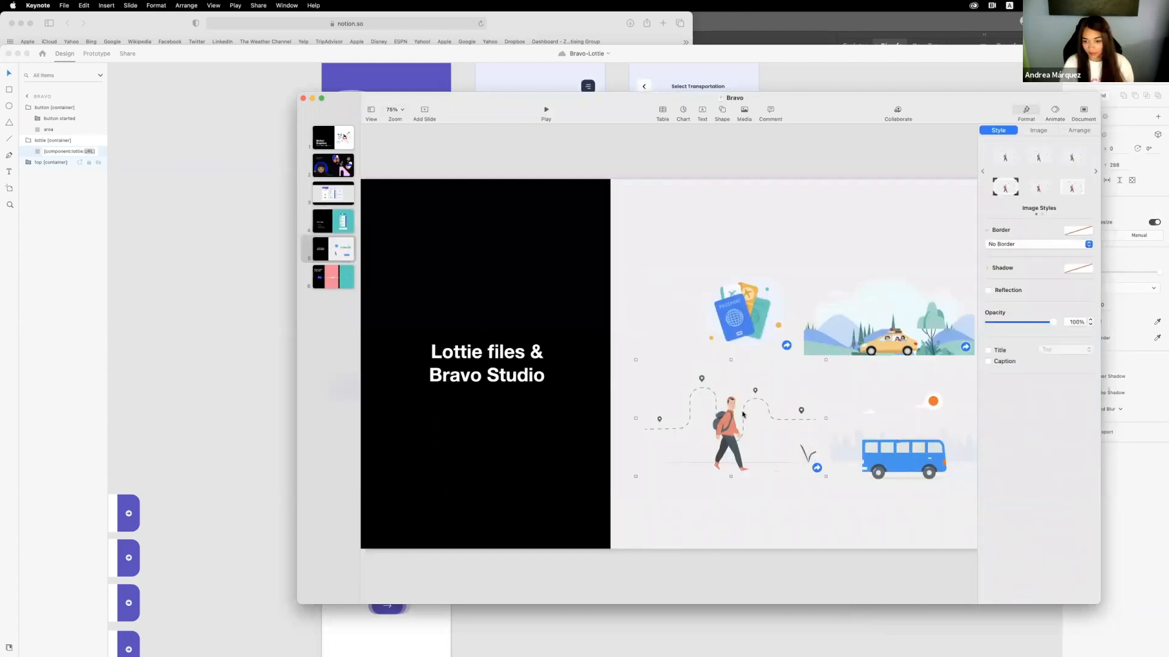
pyautogui.click(815, 468)
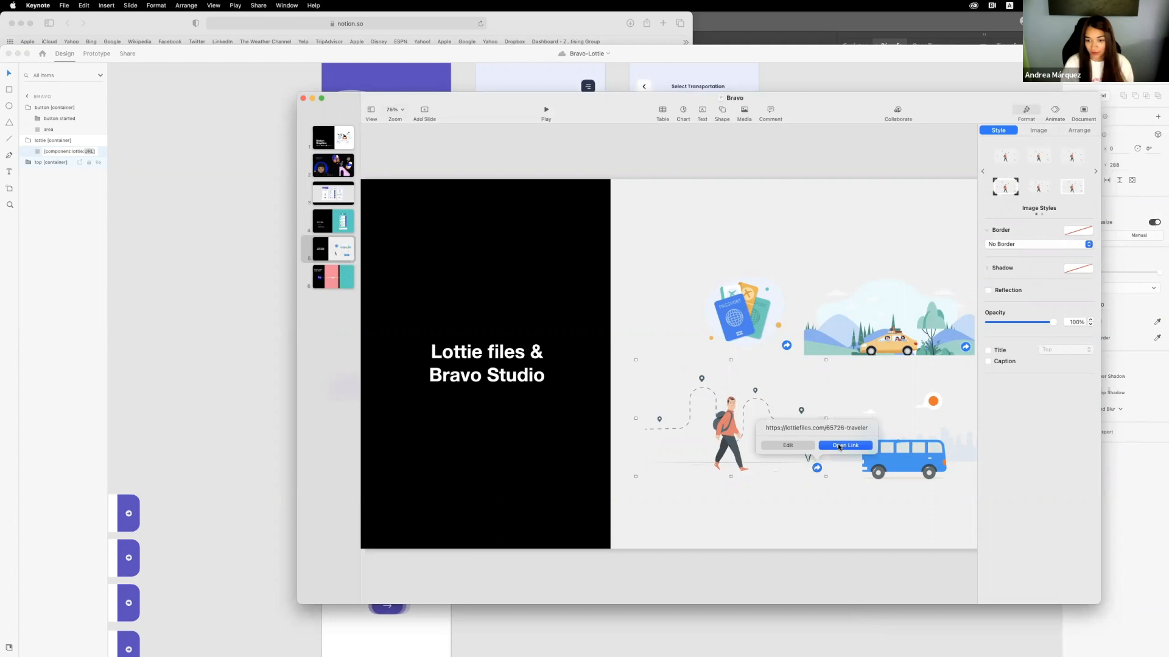
pyautogui.click(836, 447)
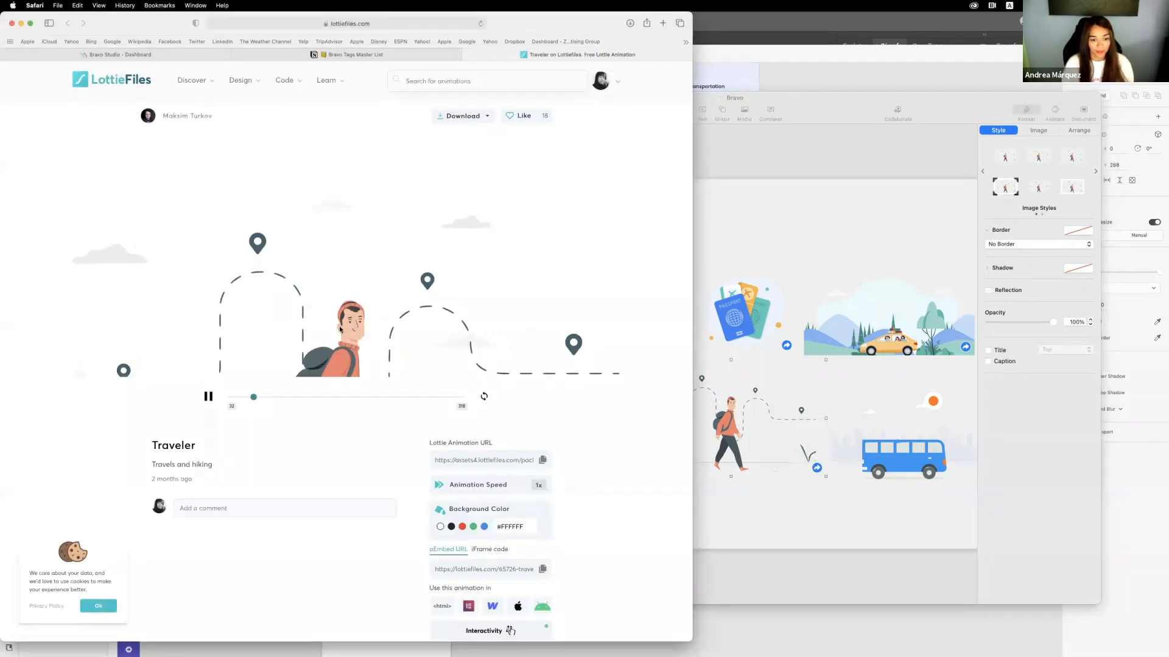
# - Look through the Traveler animation's LottieFiles page, including its URL, embed options, file details and tags
pyautogui.scroll(-2, 338, 327)
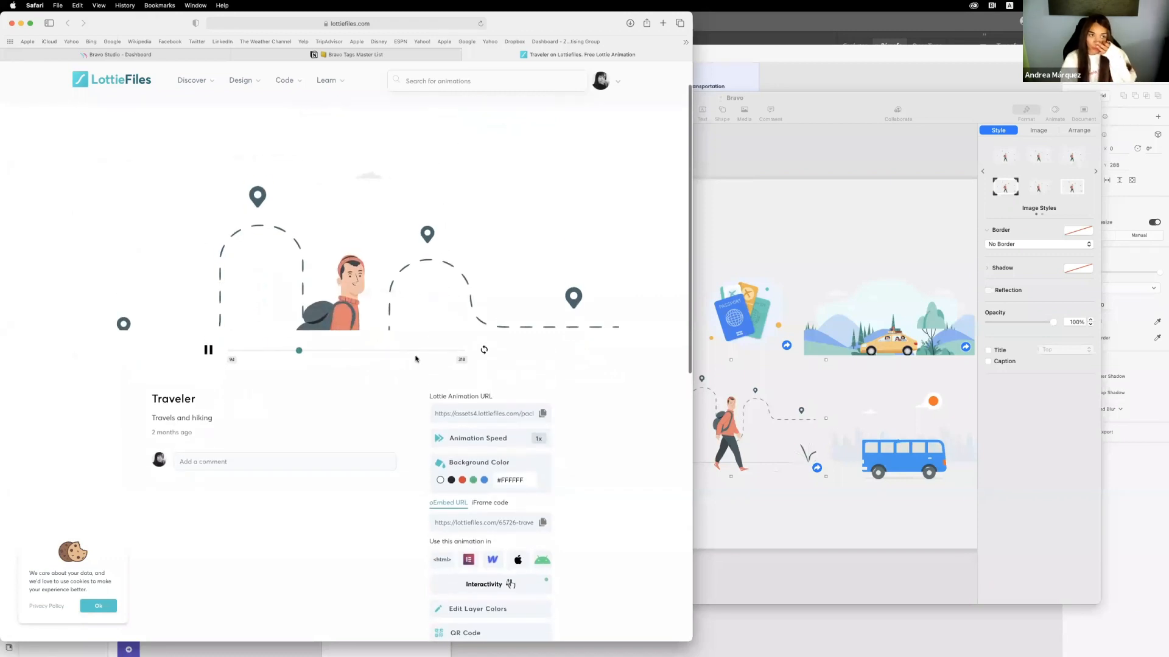
pyautogui.scroll(-4, 238, 276)
pyautogui.scroll(-5, 238, 275)
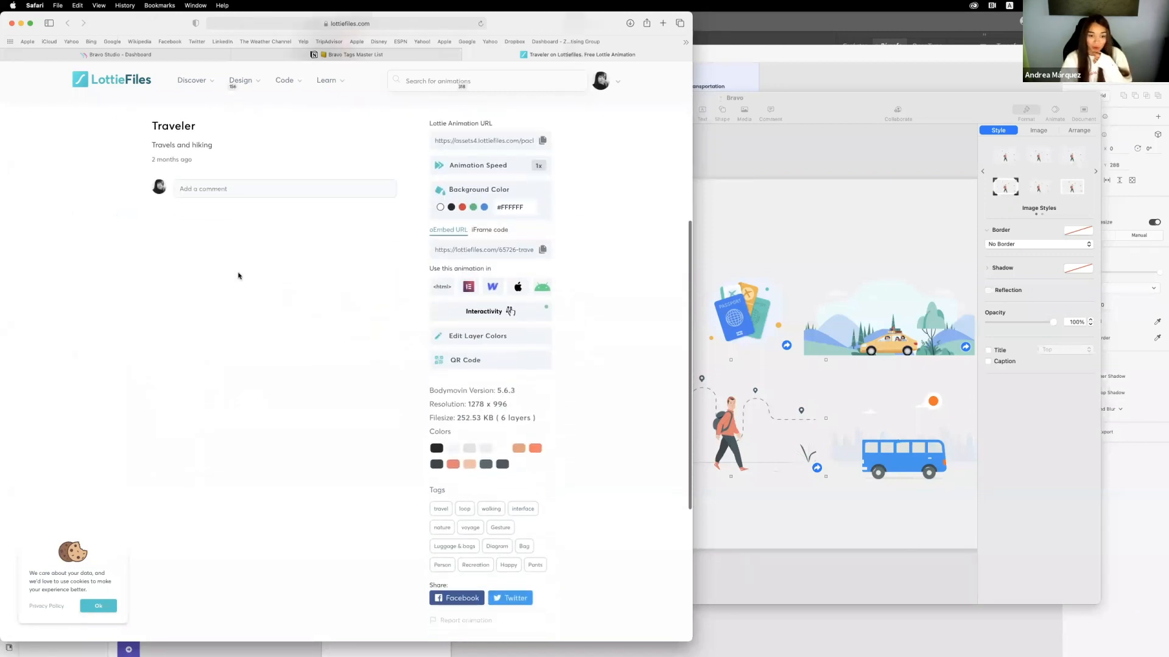
pyautogui.scroll(6, 238, 276)
pyautogui.scroll(-10, 238, 276)
pyautogui.scroll(12, 209, 172)
# - Open the LottieFiles home page in a new tab, inspect the DeliveryFast animation's details, and close that tab
pyautogui.rightClick(122, 79)
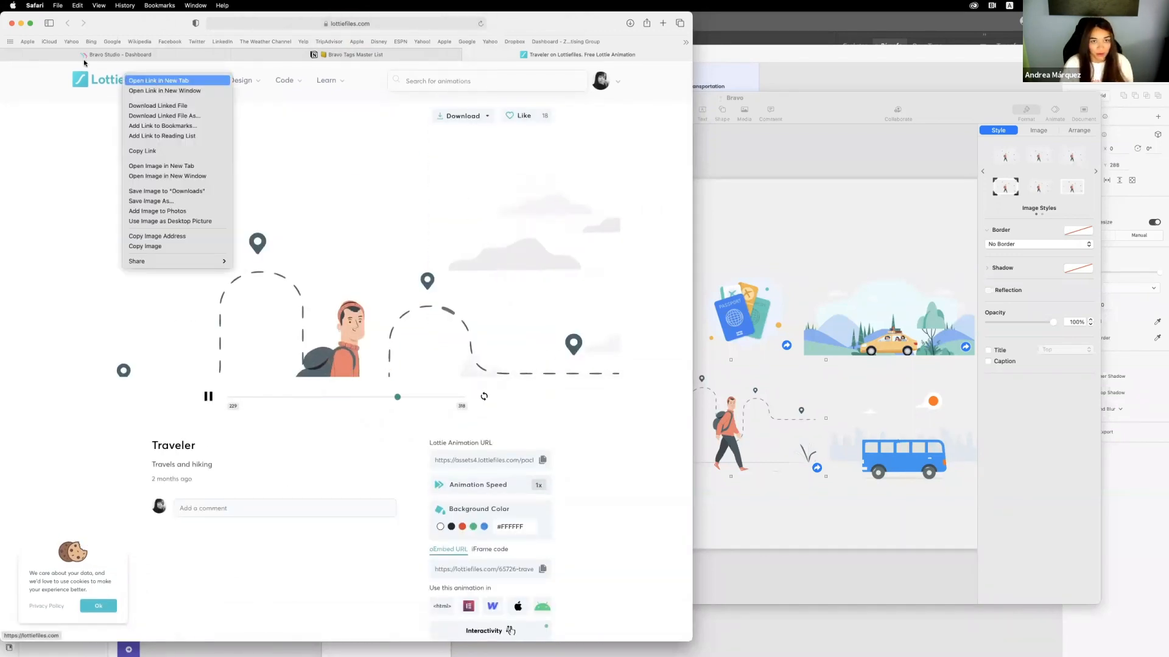
pyautogui.click(140, 83)
pyautogui.click(608, 56)
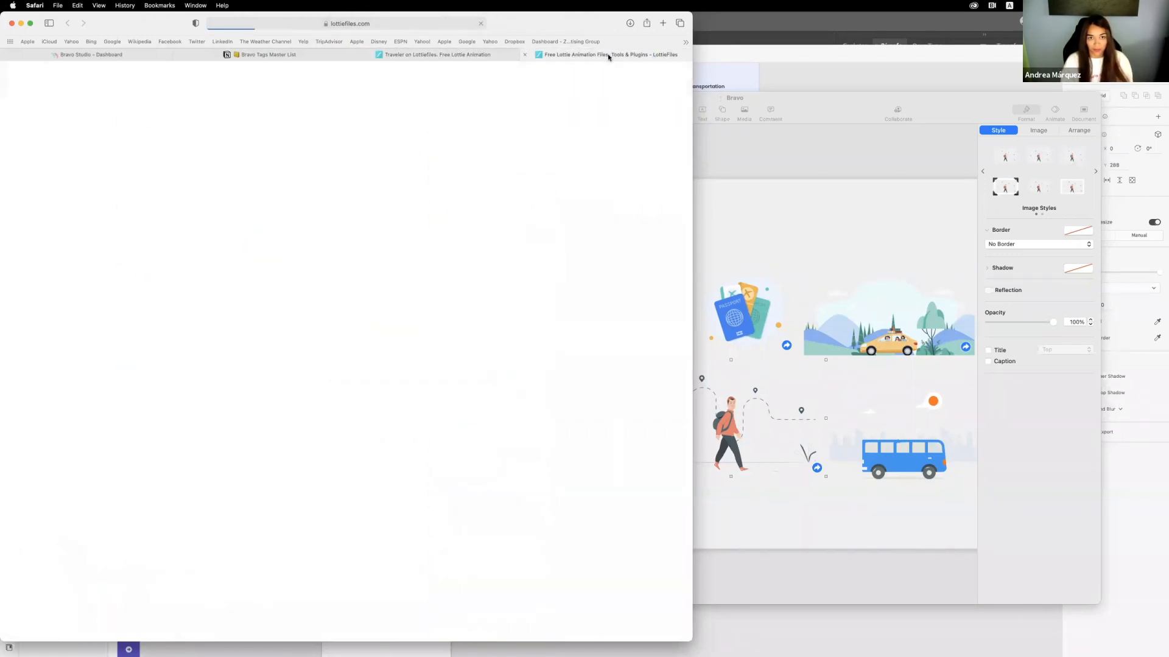
pyautogui.scroll(-10, 341, 421)
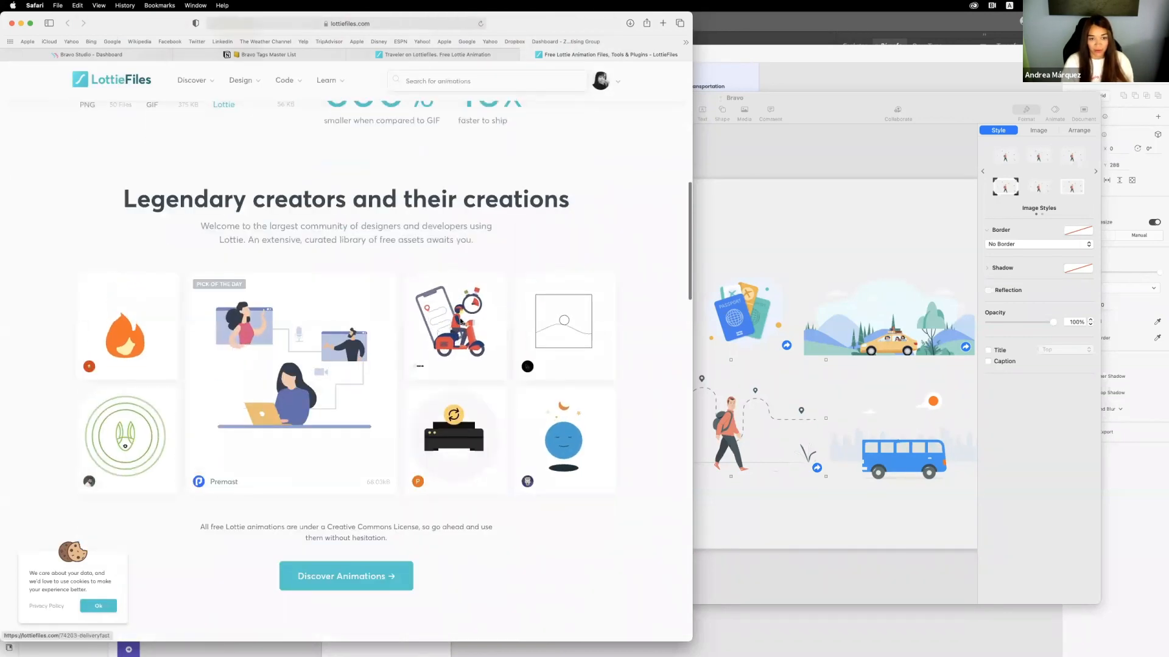
pyautogui.click(460, 326)
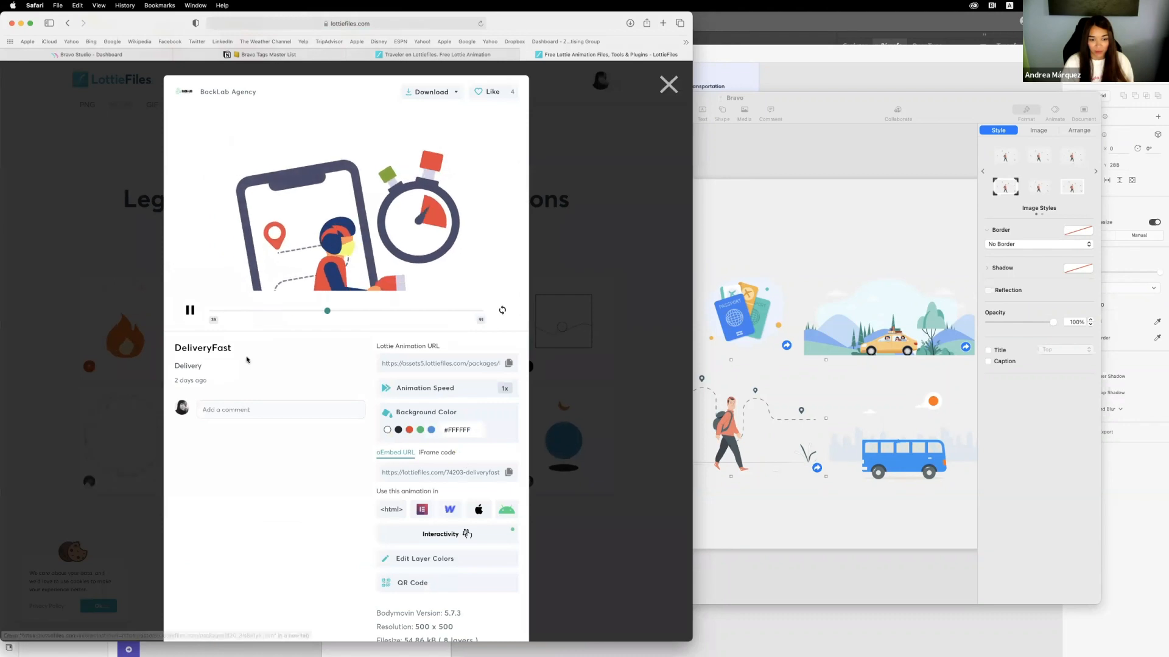
pyautogui.scroll(-3, 313, 405)
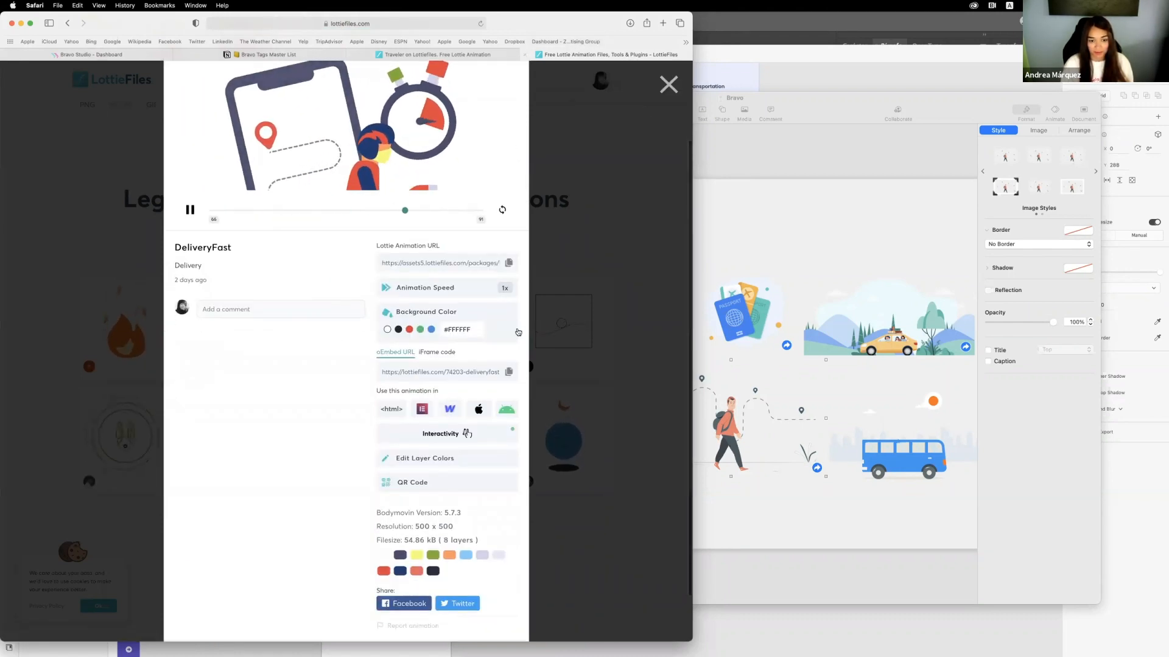
pyautogui.click(526, 56)
# - Examine the Traveler animation's oEmbed URL and open its HTML embed code generator
pyautogui.scroll(-3, 529, 361)
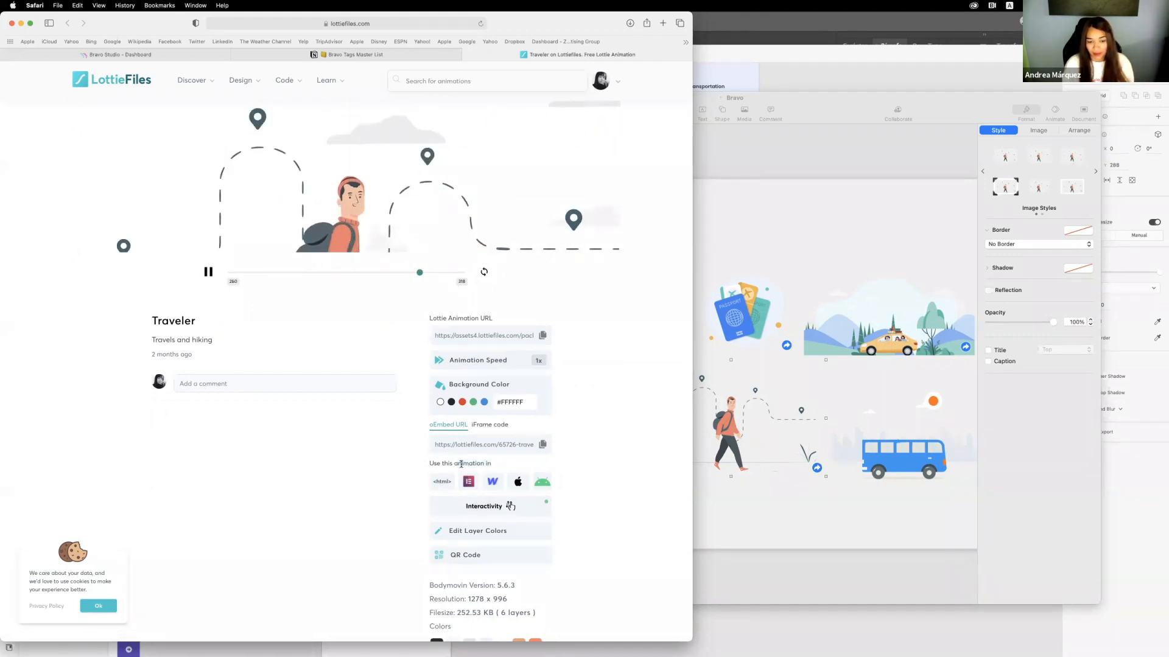
pyautogui.moveTo(461, 463); pyautogui.dragTo(492, 464)
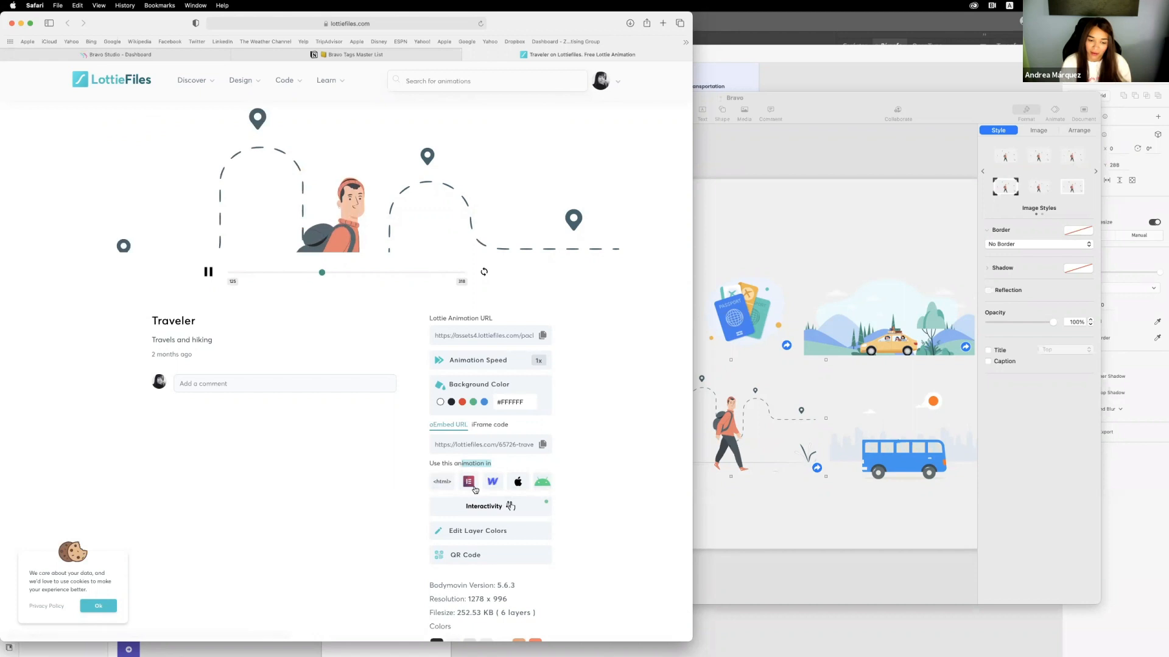
pyautogui.click(471, 465)
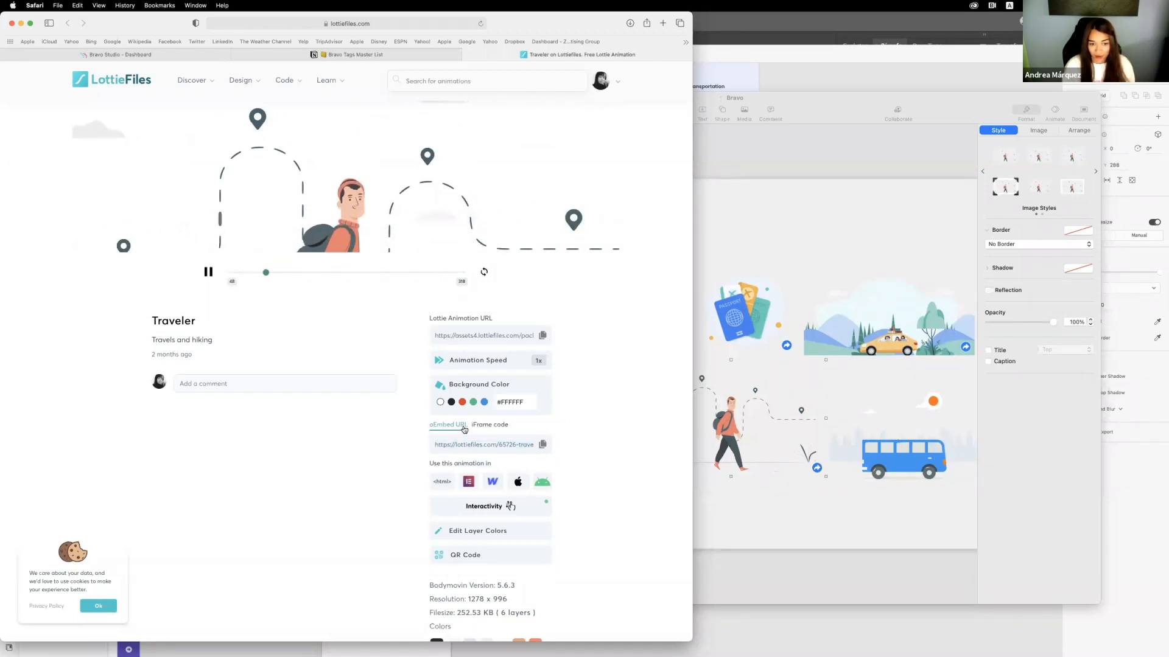
pyautogui.moveTo(466, 444); pyautogui.dragTo(579, 446)
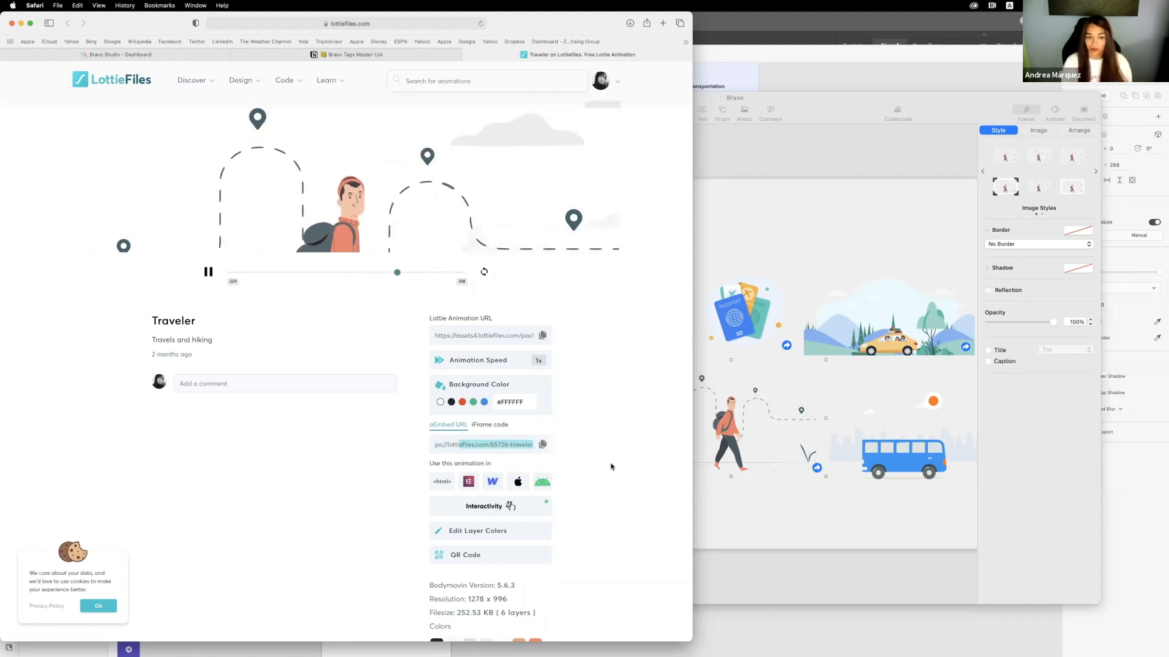
pyautogui.click(443, 485)
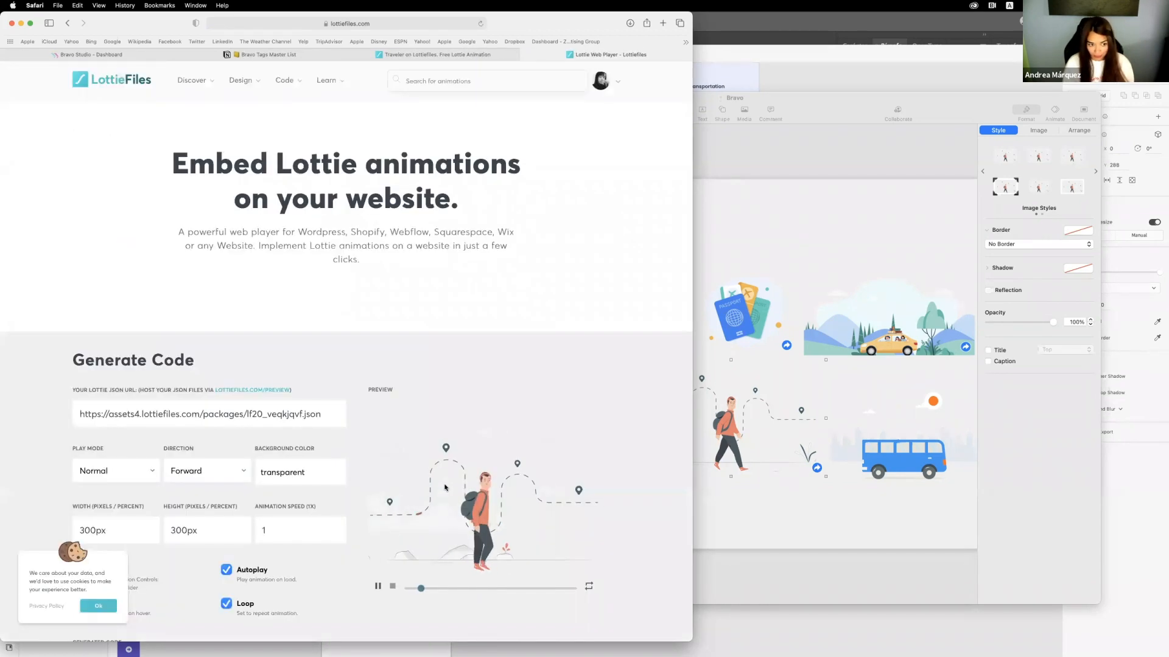
# - Examine the web player's Lottie JSON URL, generated code, and size, speed and background color settings
pyautogui.click(114, 413)
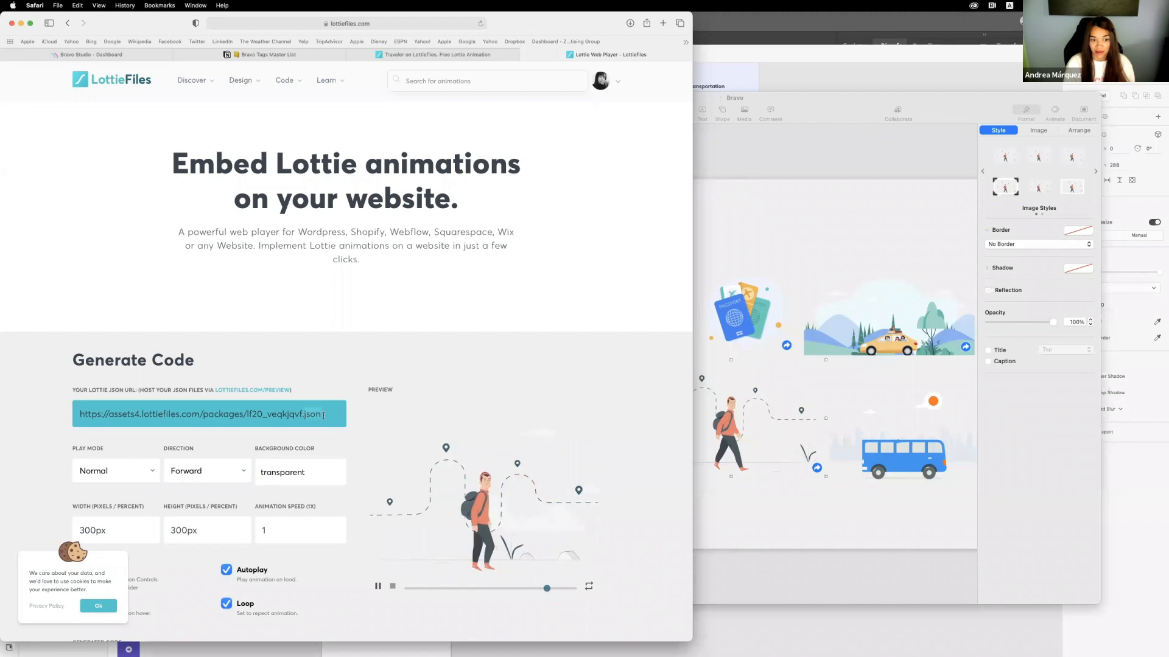
pyautogui.moveTo(317, 414); pyautogui.dragTo(76, 406)
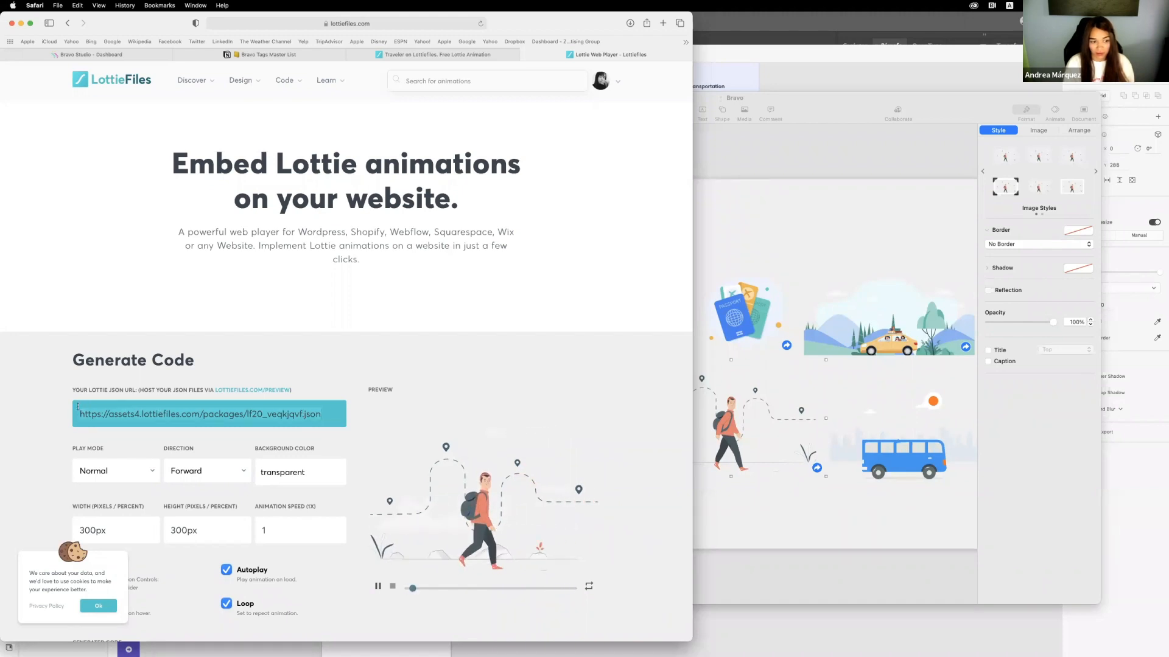
pyautogui.scroll(-3, 295, 393)
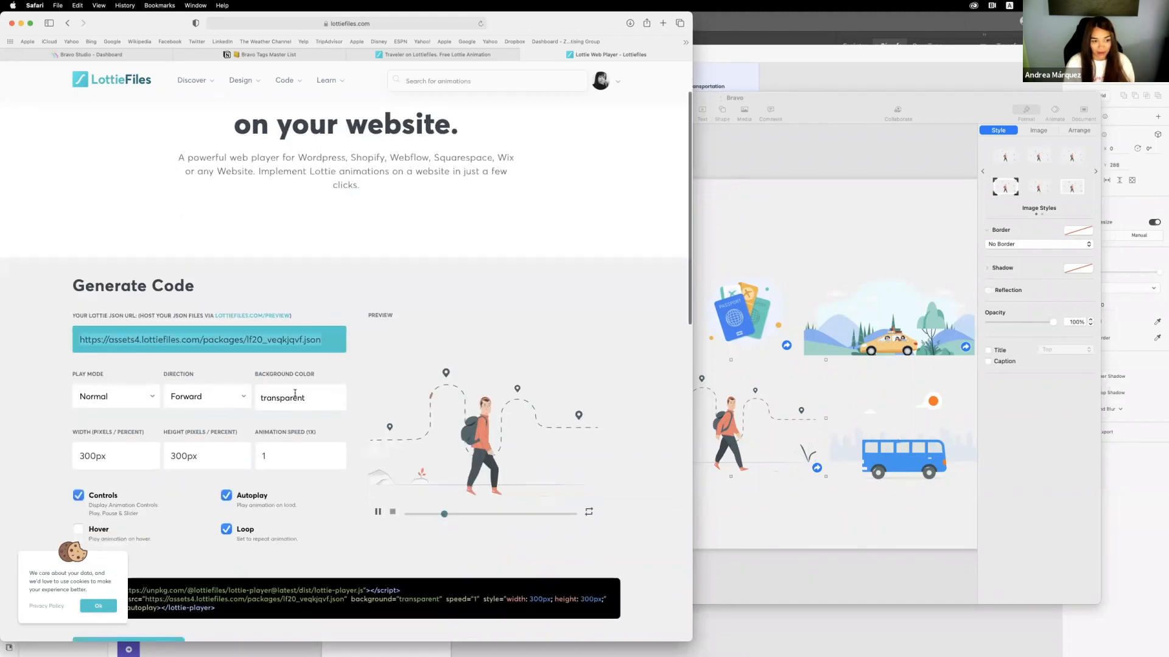
pyautogui.scroll(-2, 126, 493)
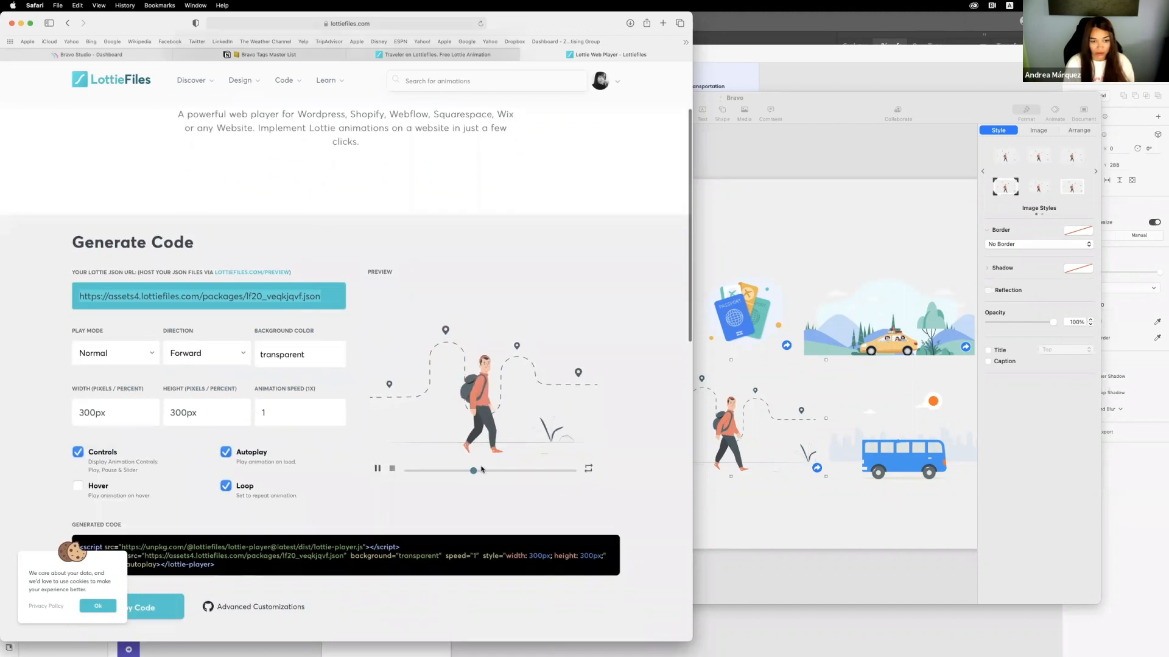
pyautogui.click(115, 608)
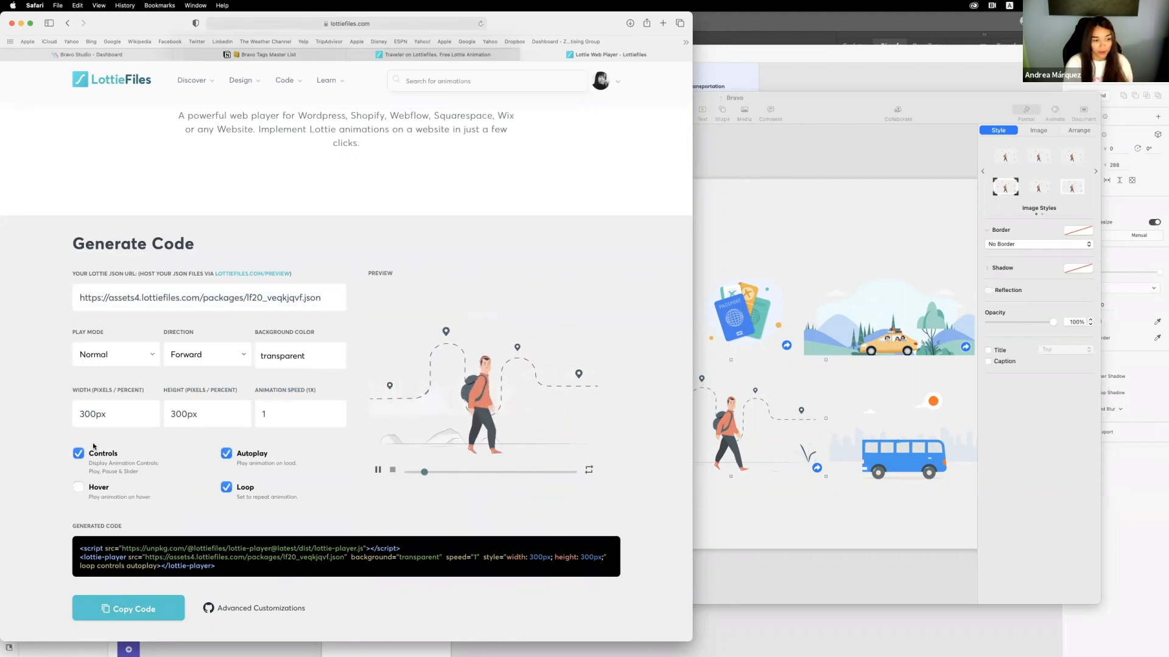
pyautogui.click(269, 415)
pyautogui.click(102, 414)
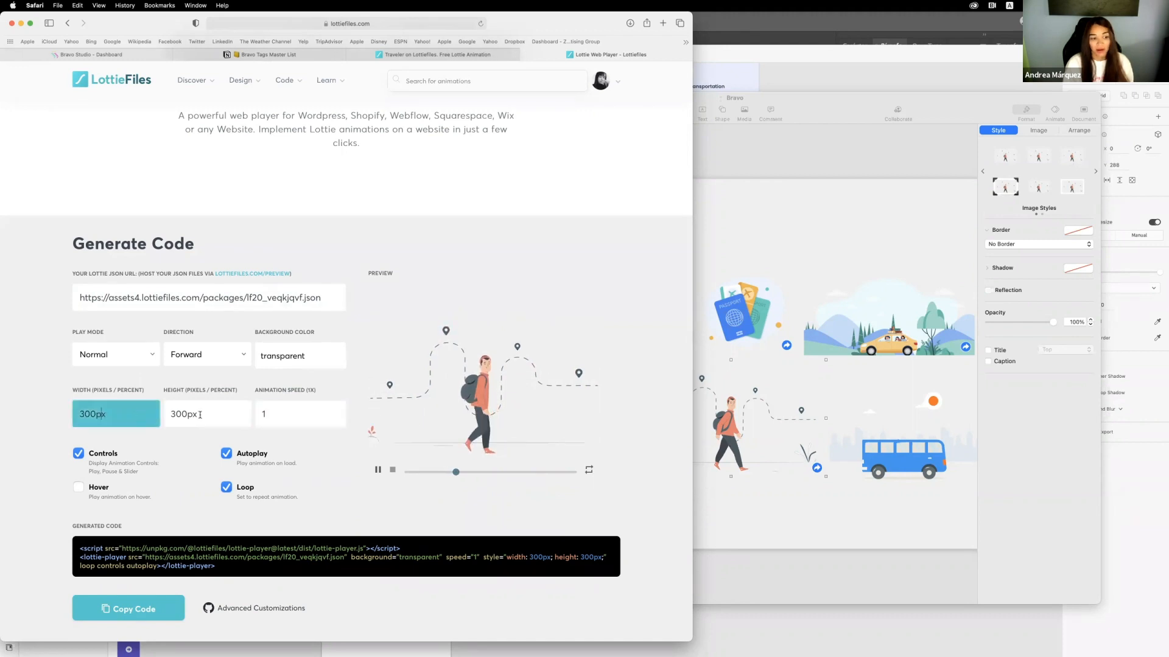
pyautogui.click(266, 354)
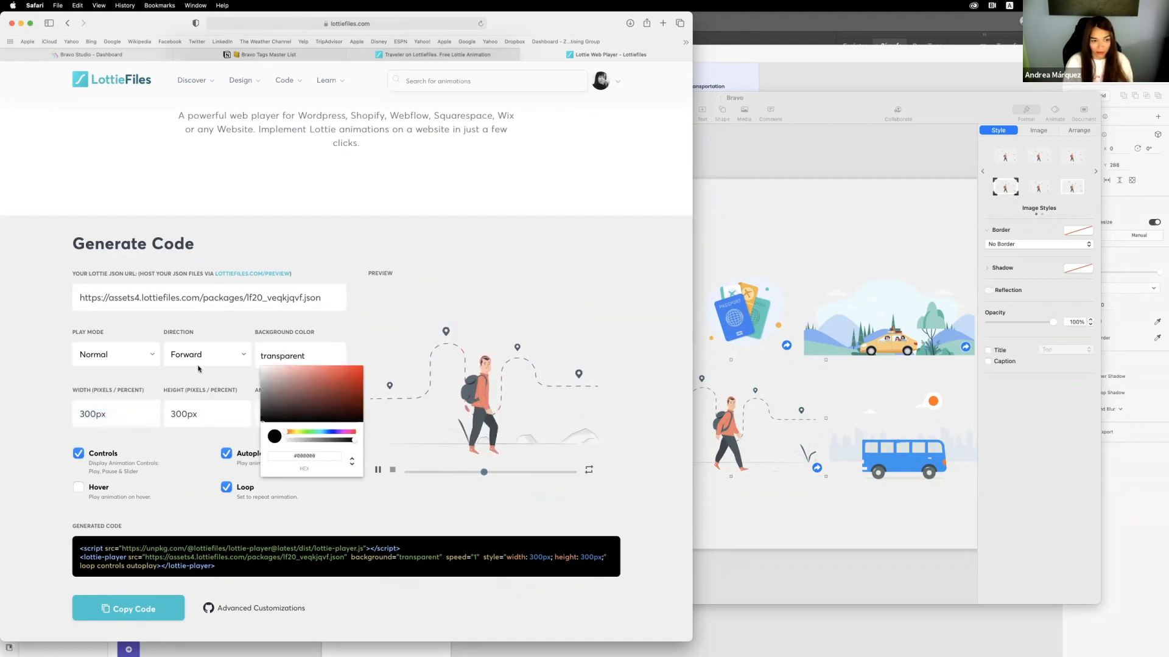
pyautogui.click(115, 330)
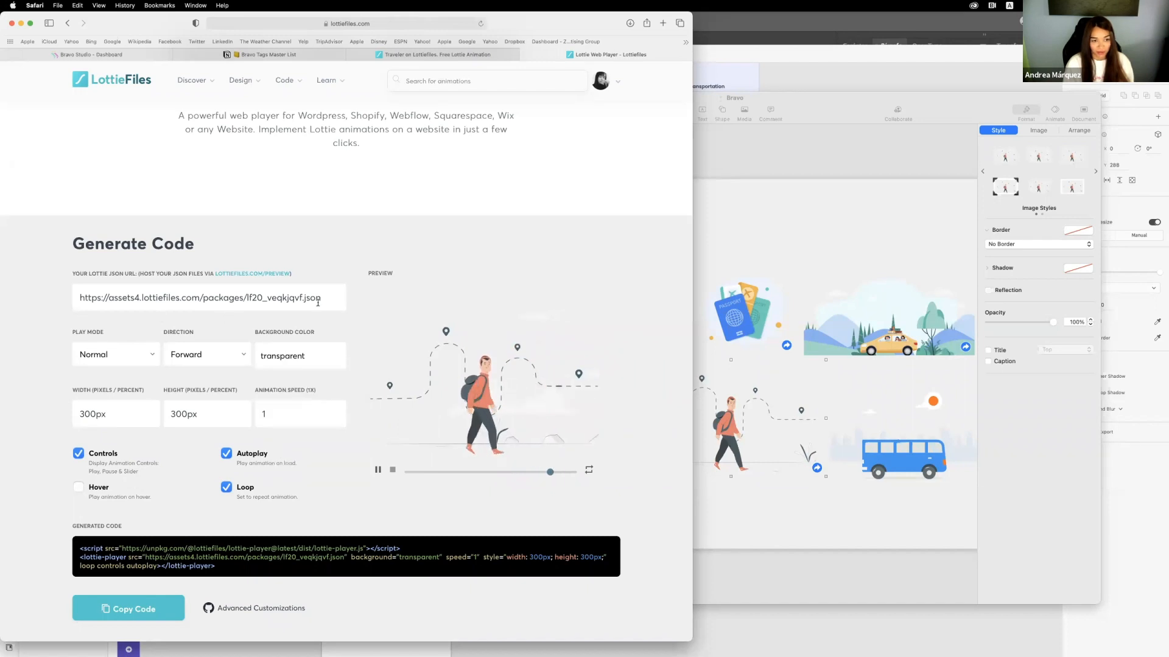
# - Copy the web player's Lottie JSON URL and substitute it for the URL placeholder in the component:lottie layer name in Adobe XD
pyautogui.moveTo(317, 303); pyautogui.dragTo(60, 294)
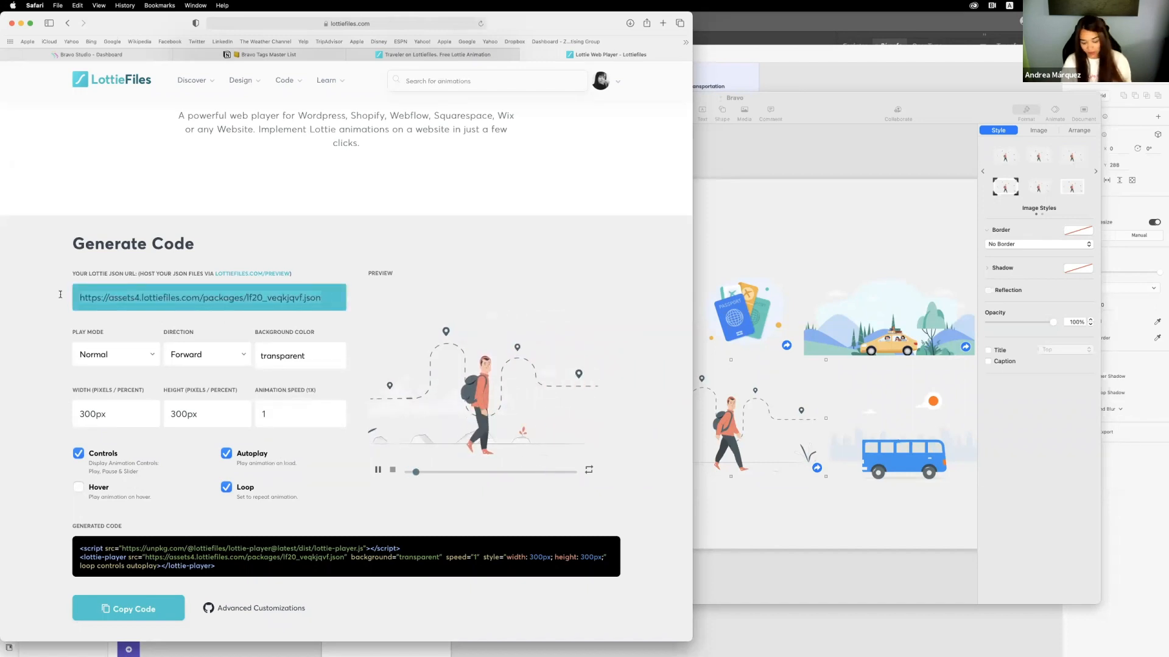
pyautogui.click(826, 616)
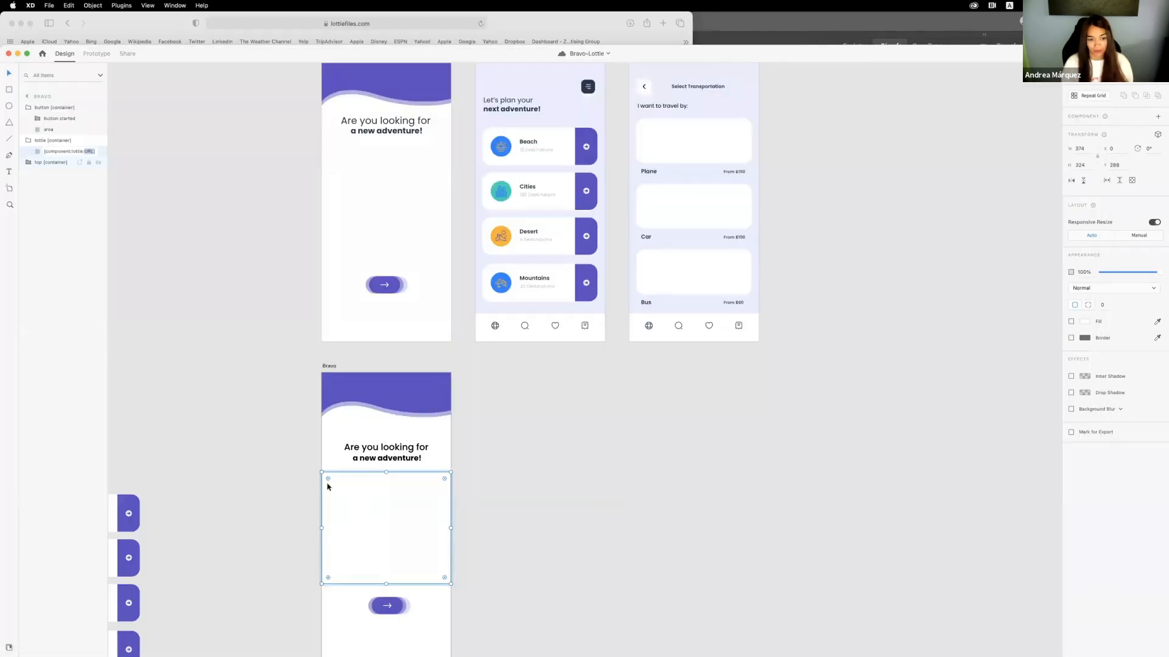
pyautogui.rightClick(88, 152)
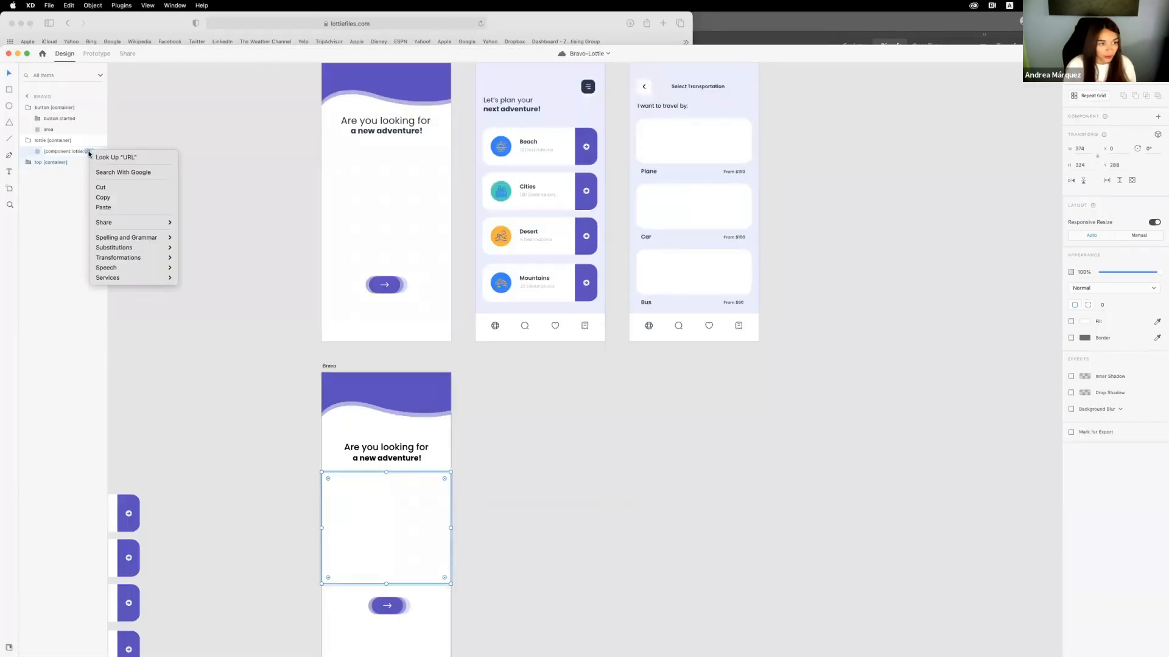
pyautogui.click(104, 207)
pyautogui.press('Return')
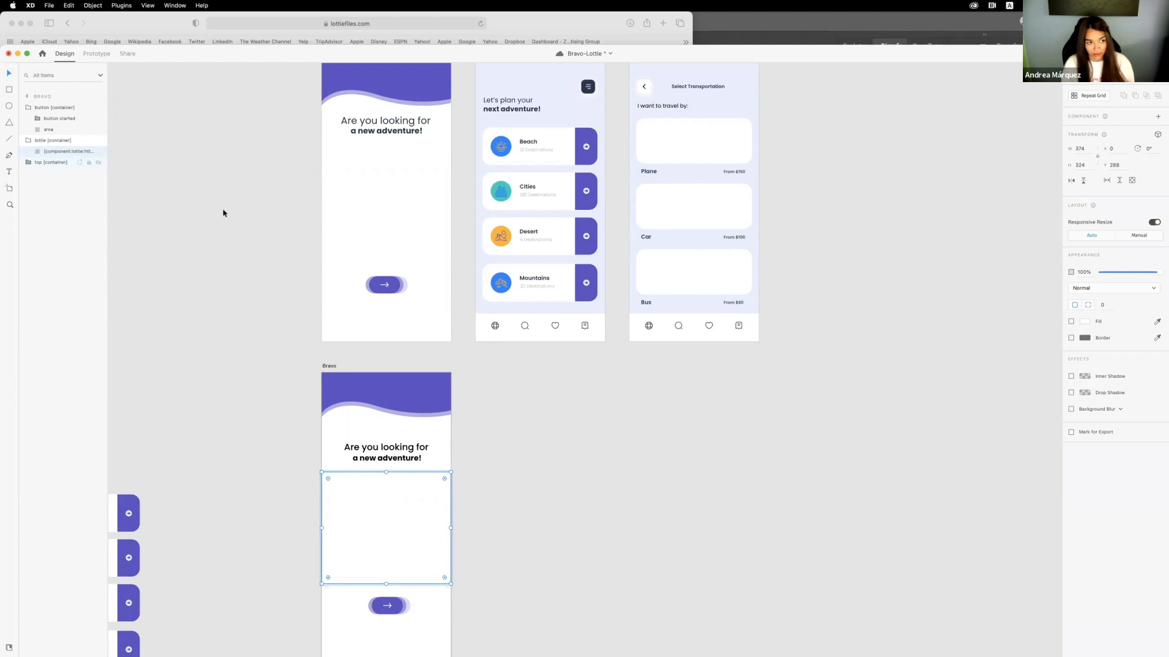
pyautogui.click(221, 227)
# - Bring the whole design window into view and start updating the Bravo-Lottie project from this file with the Bravo Studio plugin
pyautogui.scroll(1, 221, 227)
pyautogui.hscroll(-1, 221, 227)
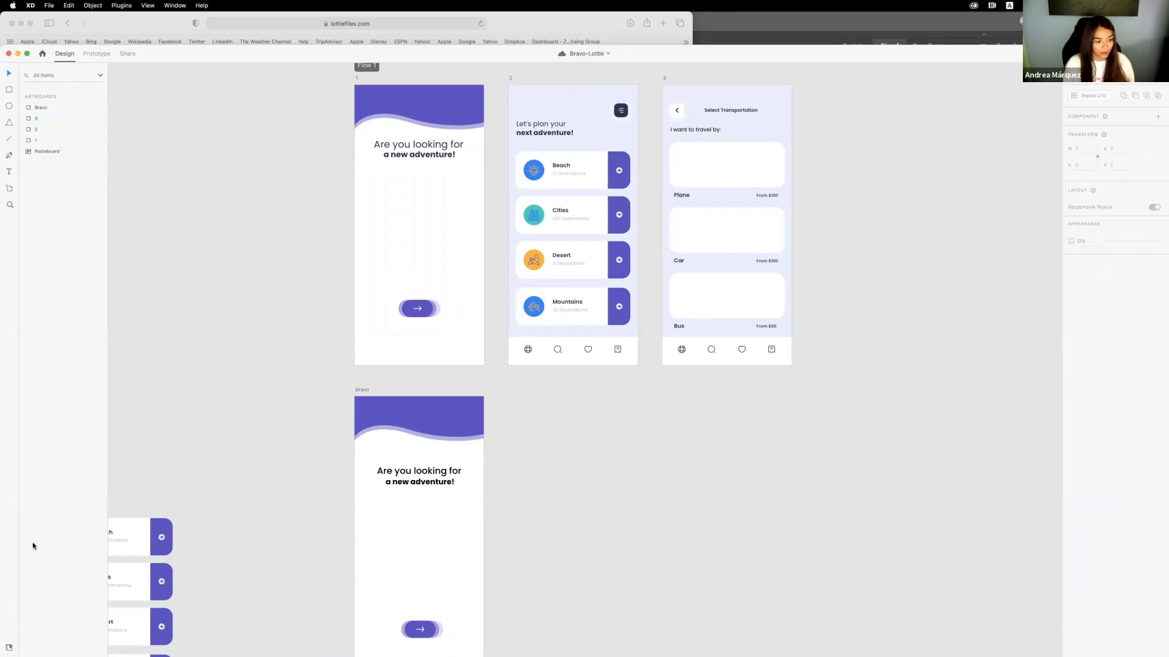
pyautogui.moveTo(151, 56); pyautogui.dragTo(144, 13)
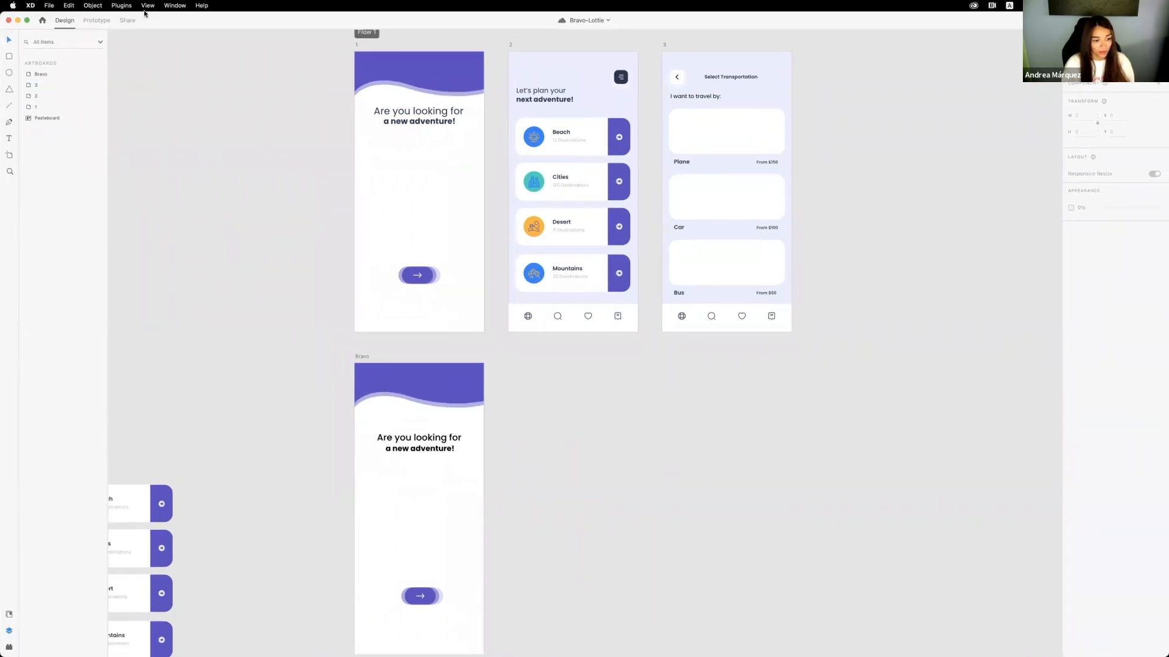
pyautogui.click(9, 648)
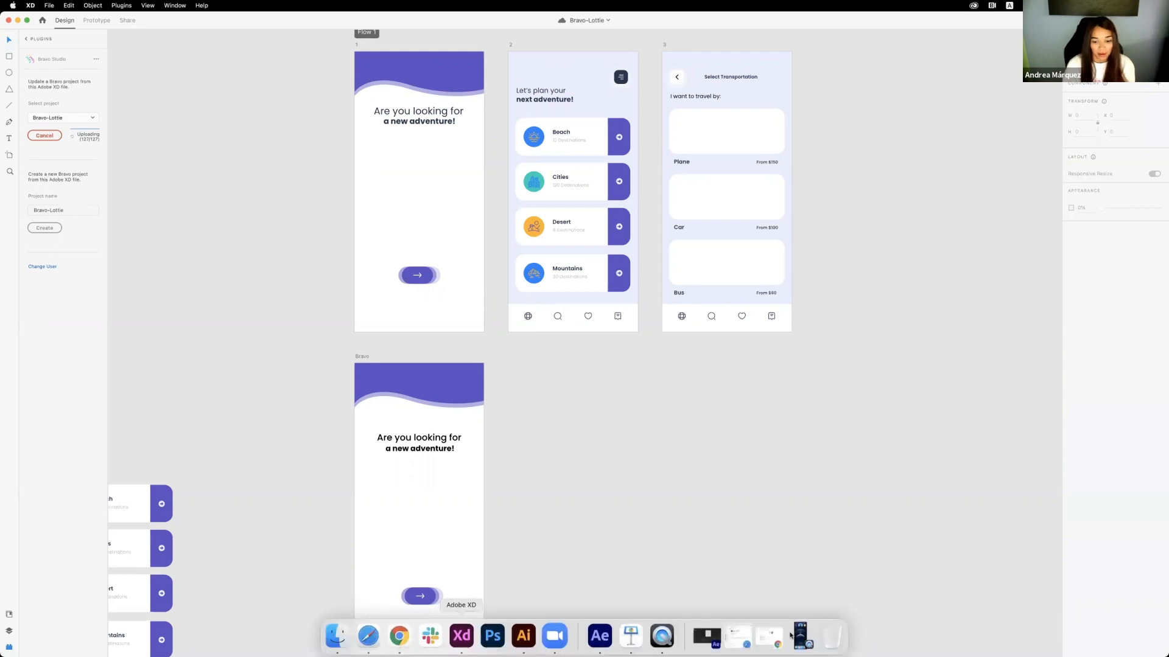
# - Switch to Safari and open the Bravo-Lottie project in Bravo Studio to check its uploaded screens
pyautogui.moveTo(309, 27)
pyautogui.mouseDown()
pyautogui.moveTo(310, 54)
pyautogui.moveTo(296, 46)
pyautogui.mouseUp()
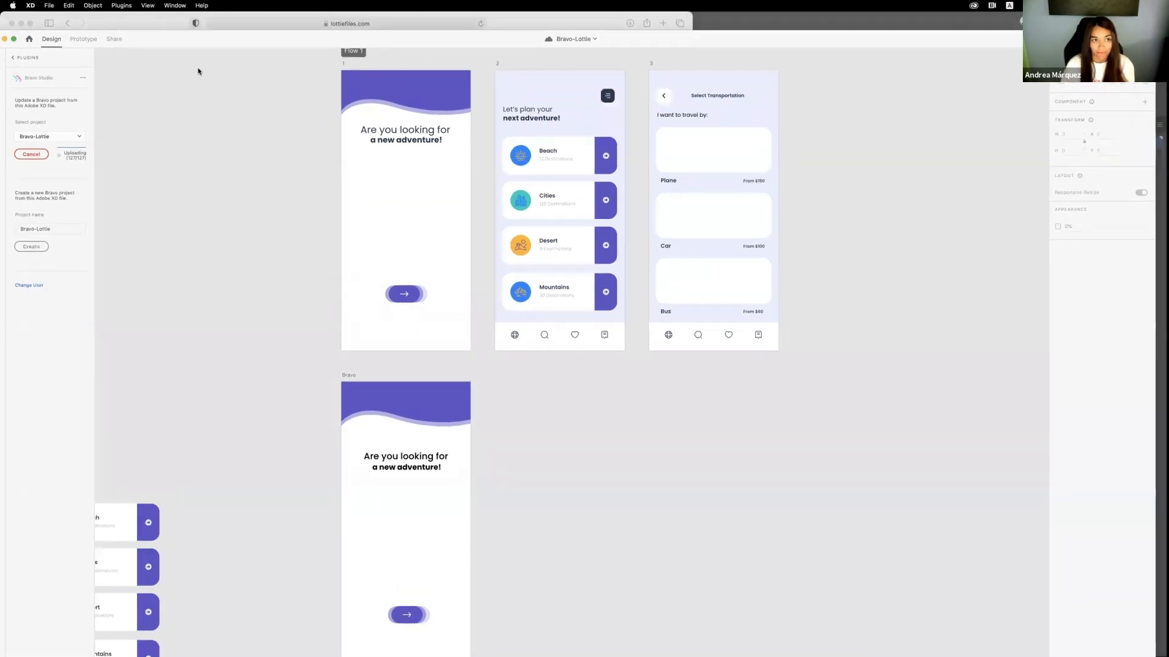
pyautogui.click(140, 24)
pyautogui.click(93, 54)
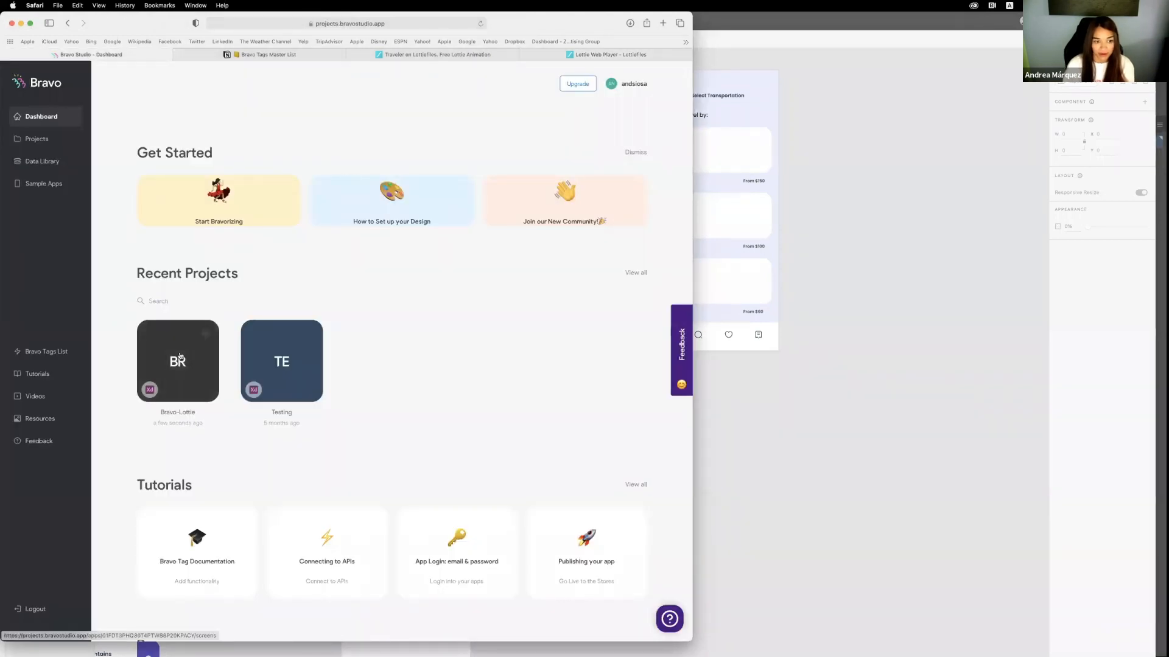
pyautogui.click(261, 427)
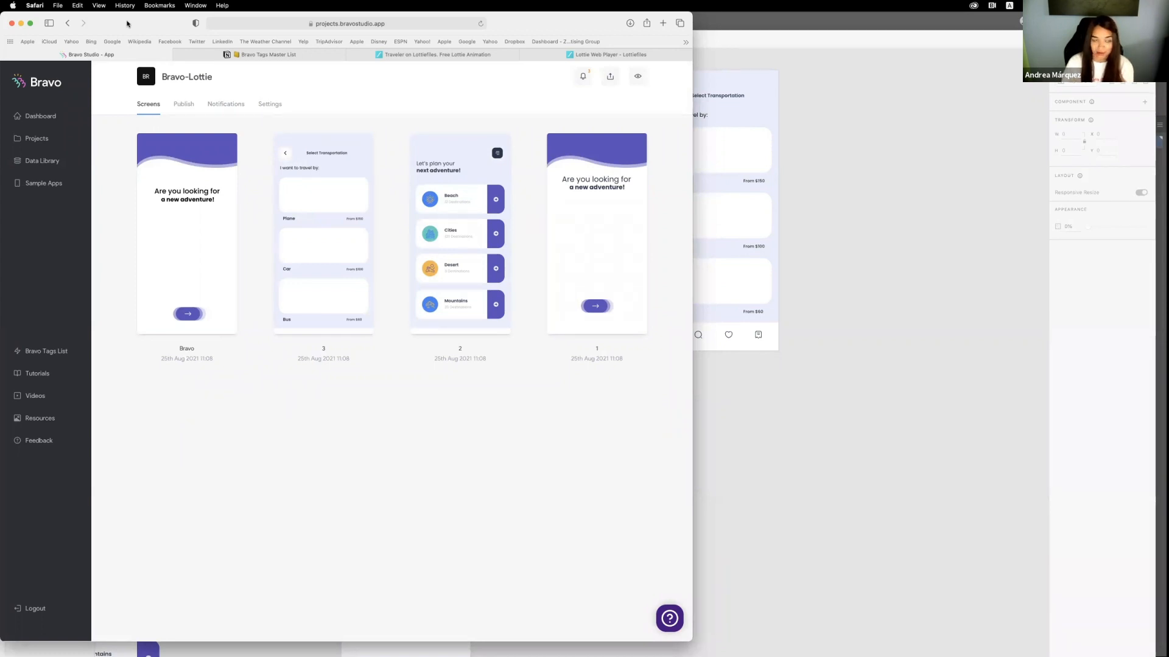
pyautogui.moveTo(115, 23); pyautogui.dragTo(153, 23)
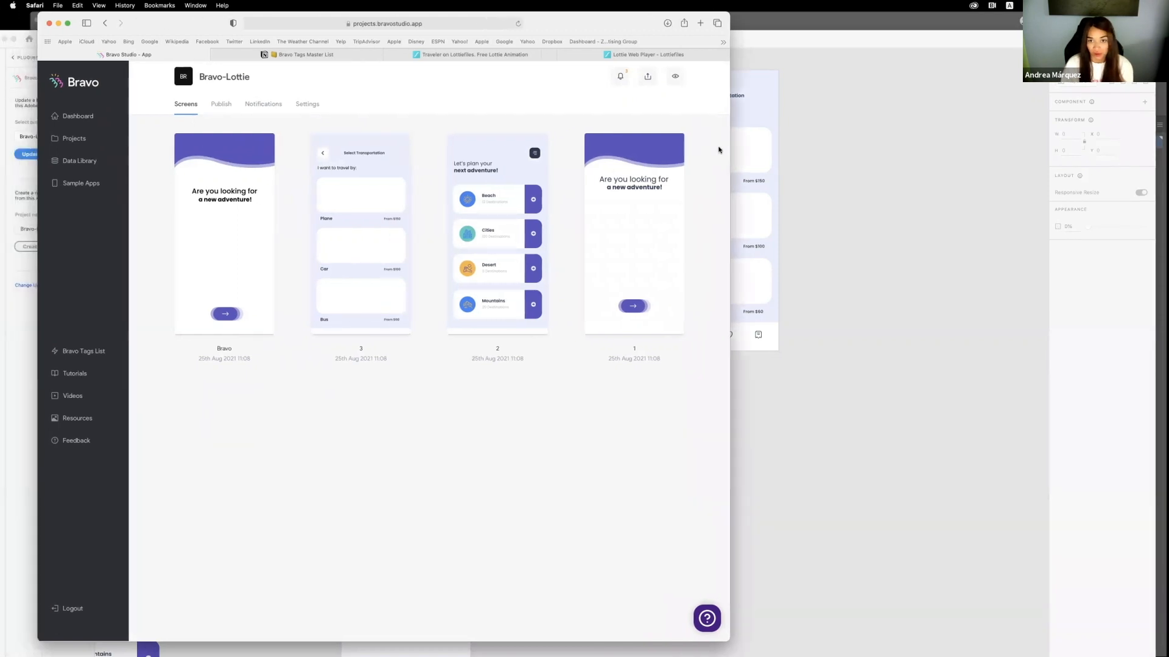
# - Show the mirrored phone in QuickTime Player, preview the animated first screen in Bravo Vision, and minimize the mirror
pyautogui.click(824, 154)
pyautogui.moveTo(864, 651)
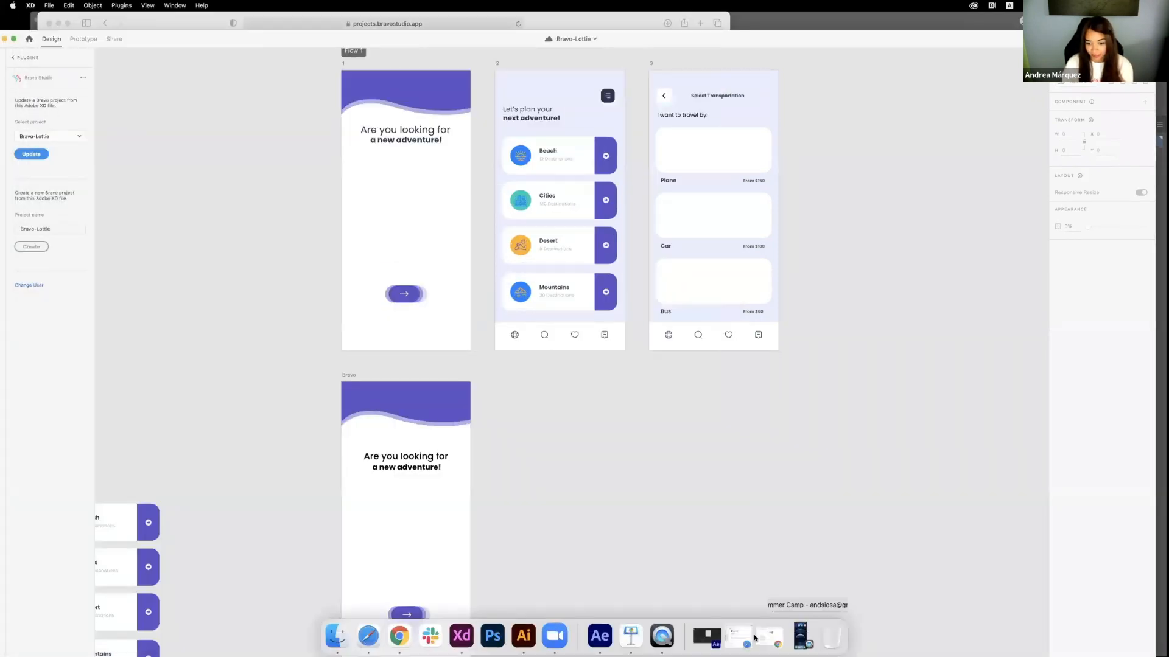
pyautogui.click(785, 639)
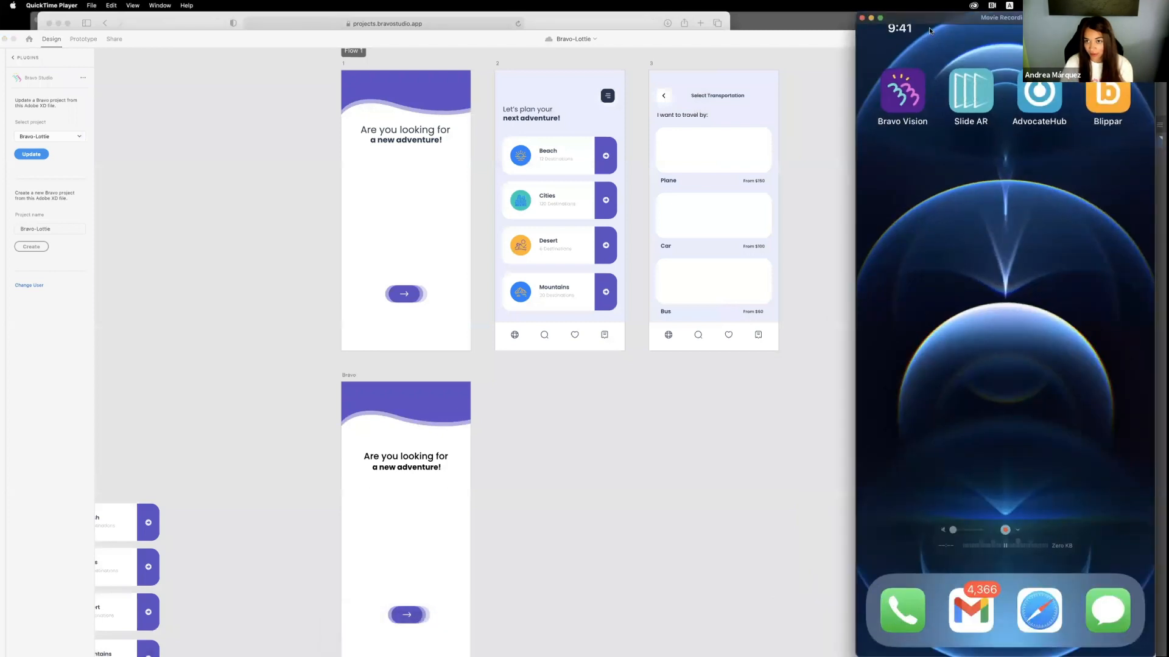
pyautogui.moveTo(881, 22); pyautogui.dragTo(431, 25)
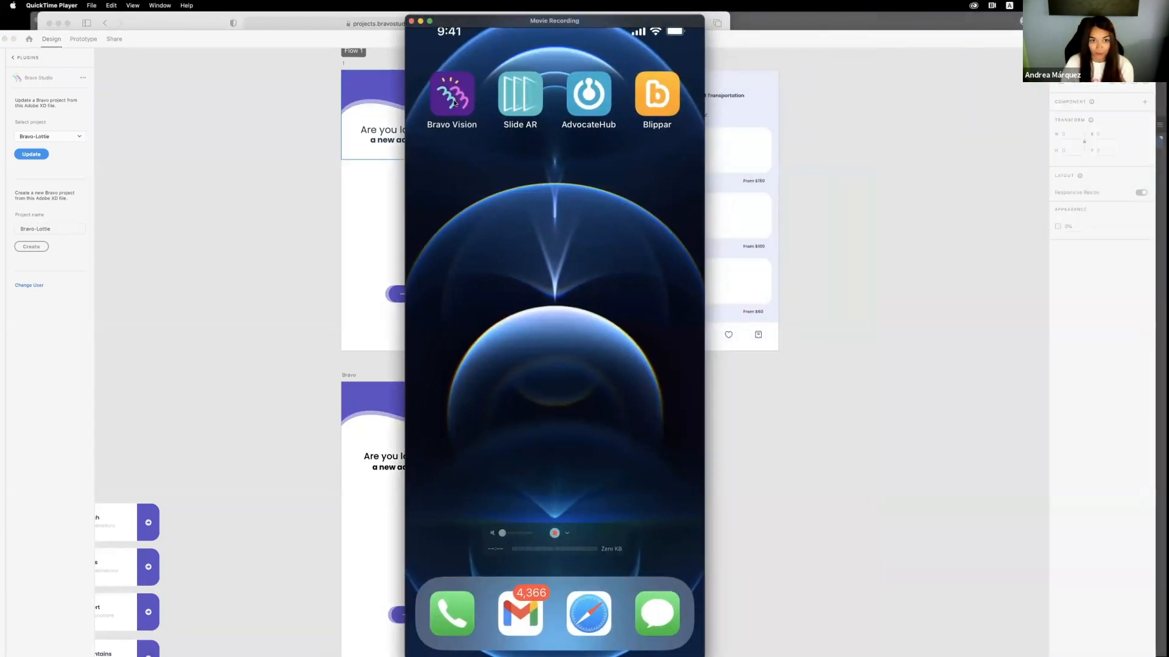
pyautogui.click(452, 96)
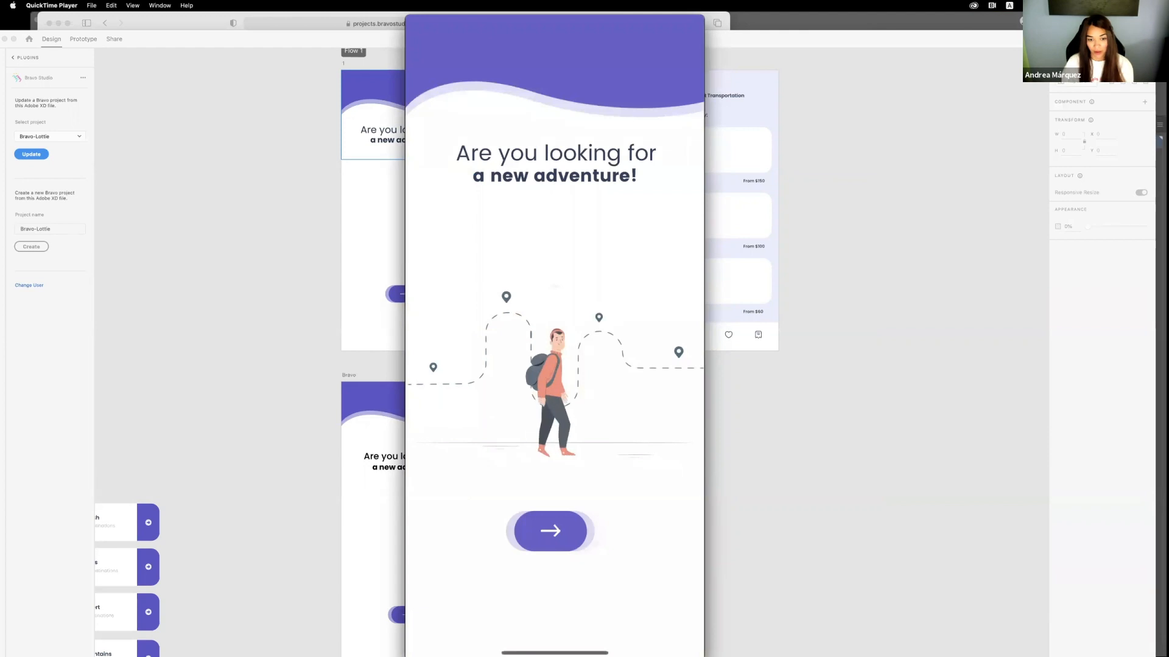
pyautogui.moveTo(413, 112)
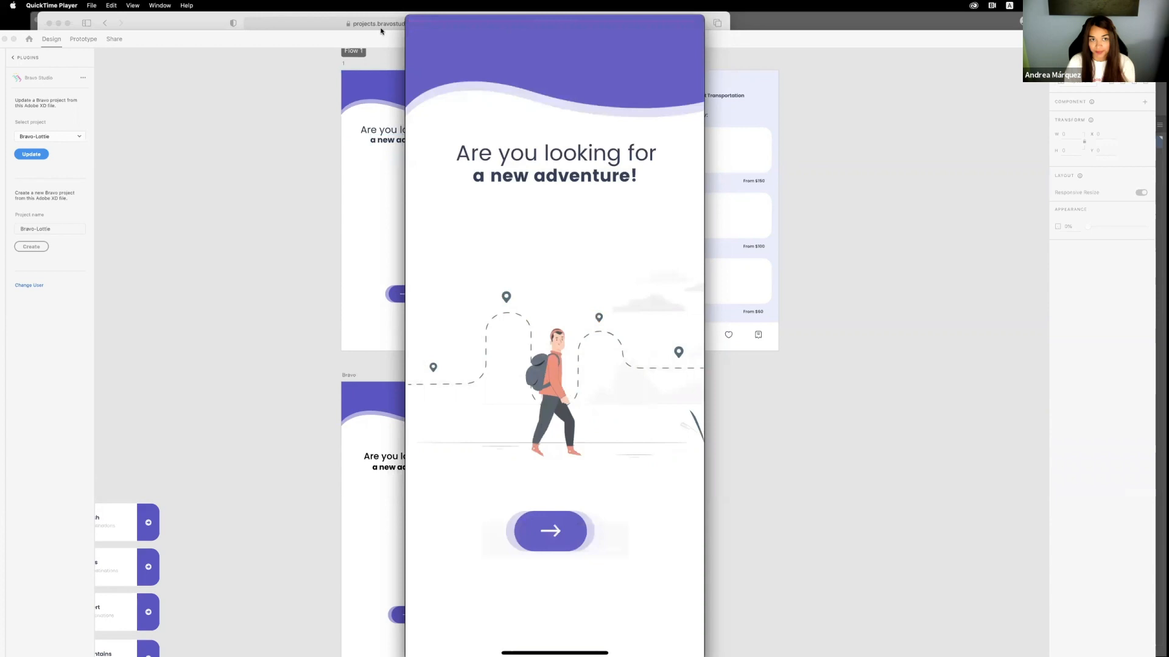
pyautogui.press('super+m')
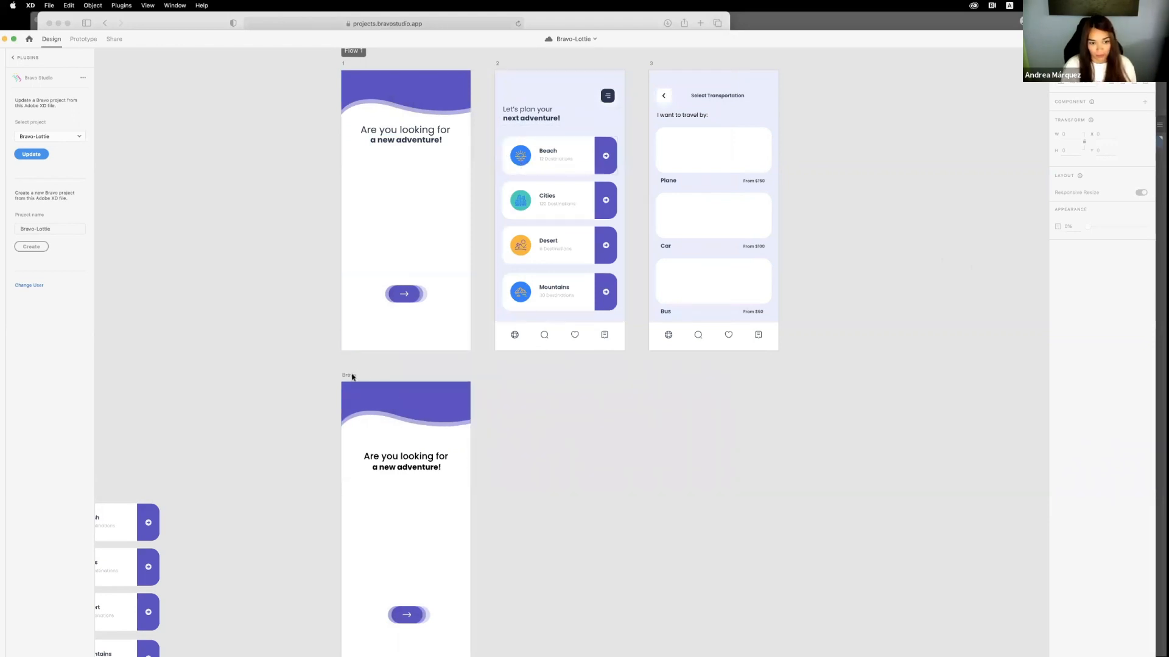
# - Duplicate the Bravo artboard beside the original and delete all of the copy's contents
pyautogui.moveTo(352, 377); pyautogui.dragTo(505, 394)
pyautogui.moveTo(685, 641); pyautogui.dragTo(498, 326)
pyautogui.press('BackSpace')
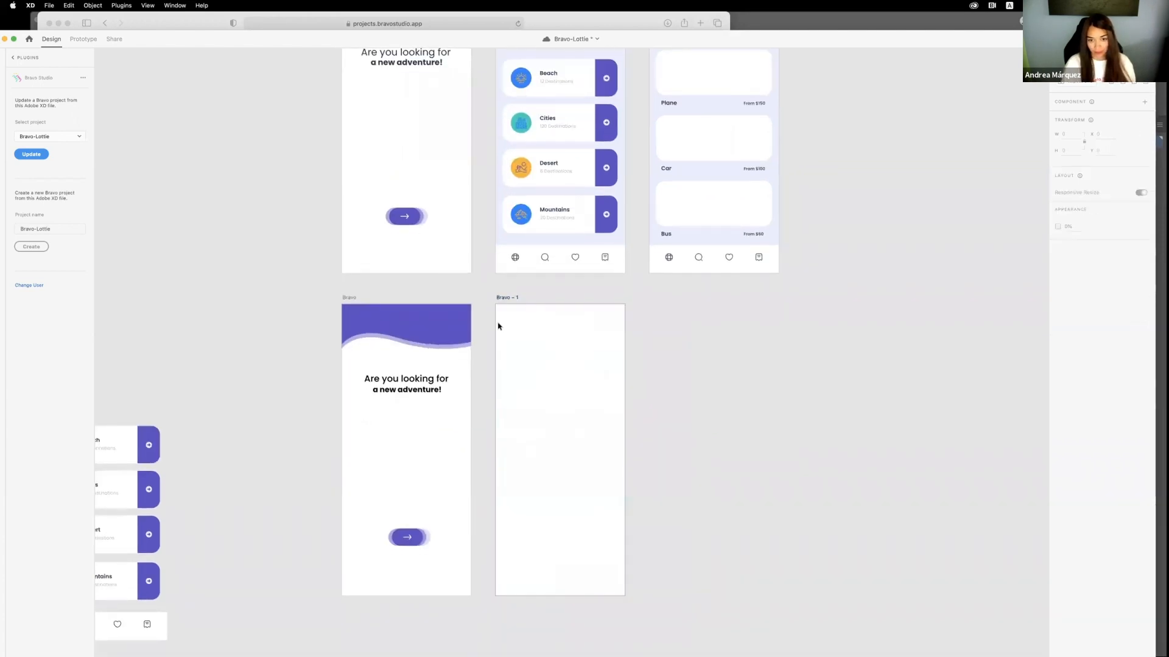
pyautogui.scroll(5, 616, 129)
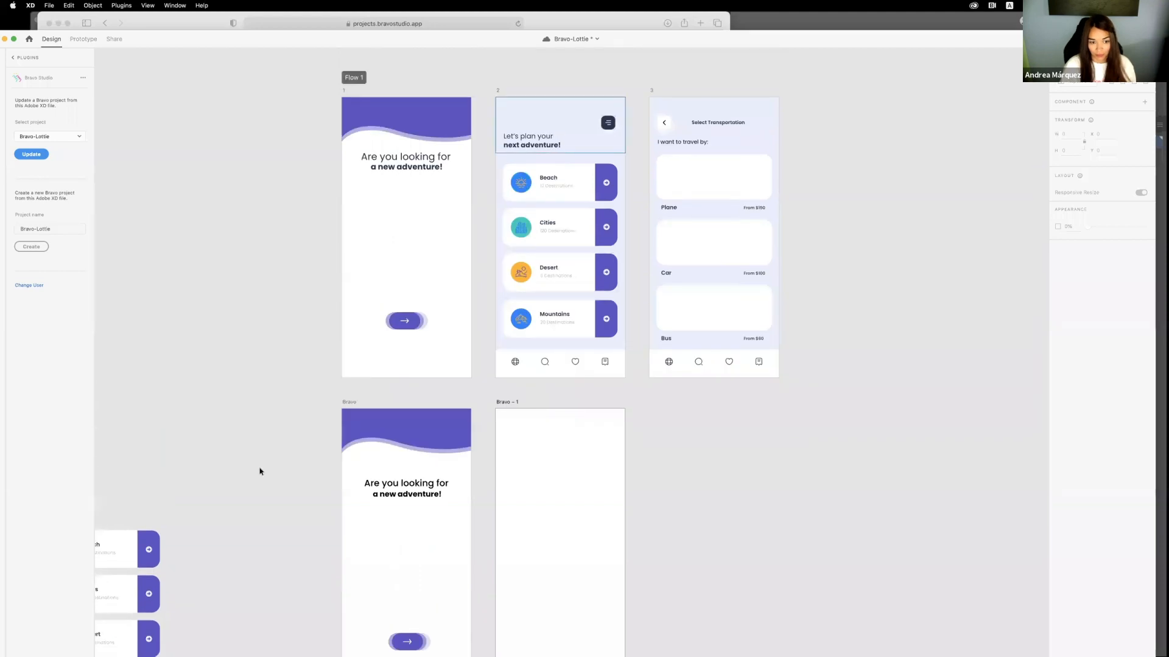
# - Fill the empty Bravo – 1 artboard with the light lavender background colour sampled from artboard 2
pyautogui.click(563, 177)
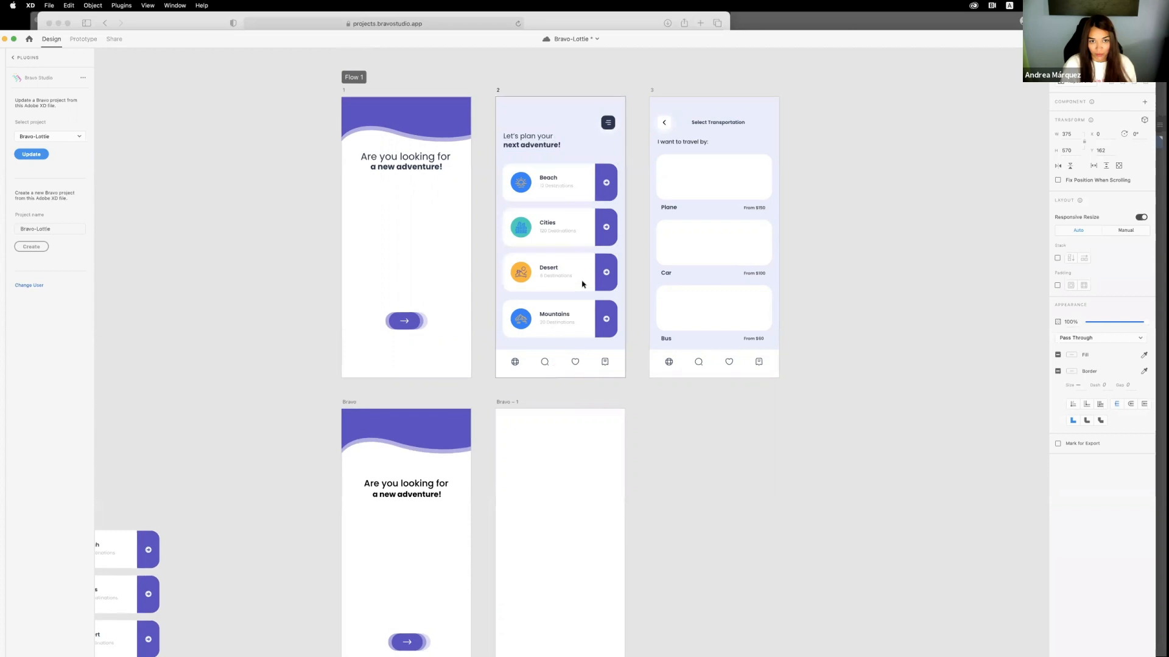
pyautogui.scroll(-3, 579, 282)
pyautogui.click(533, 378)
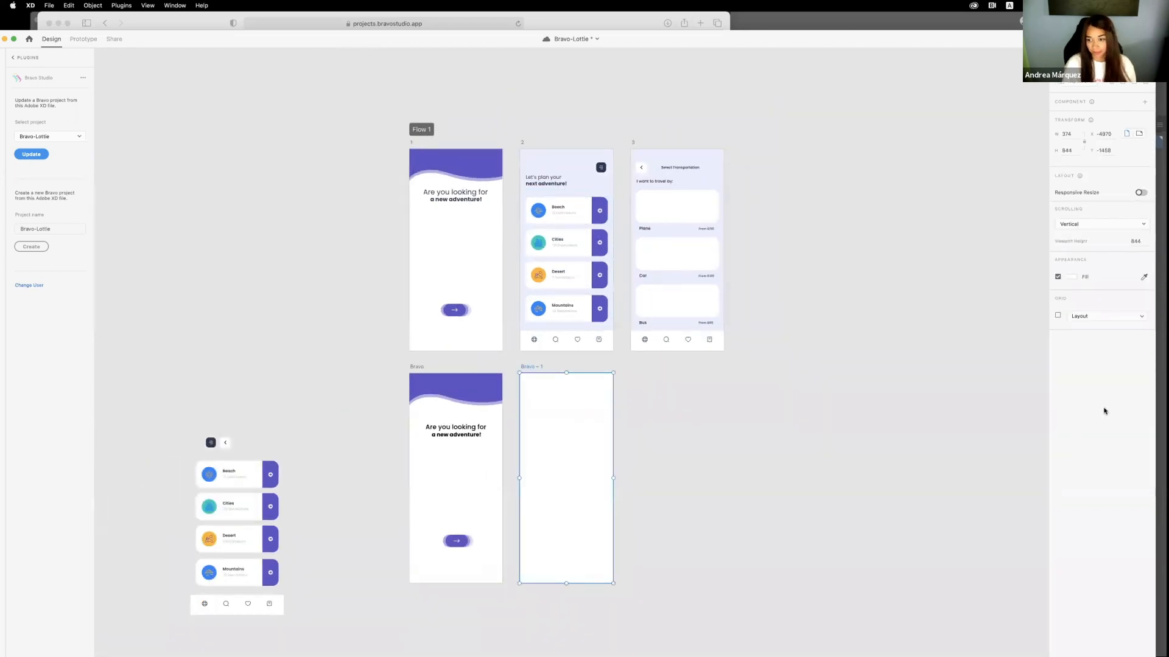
pyautogui.click(1143, 276)
pyautogui.click(598, 155)
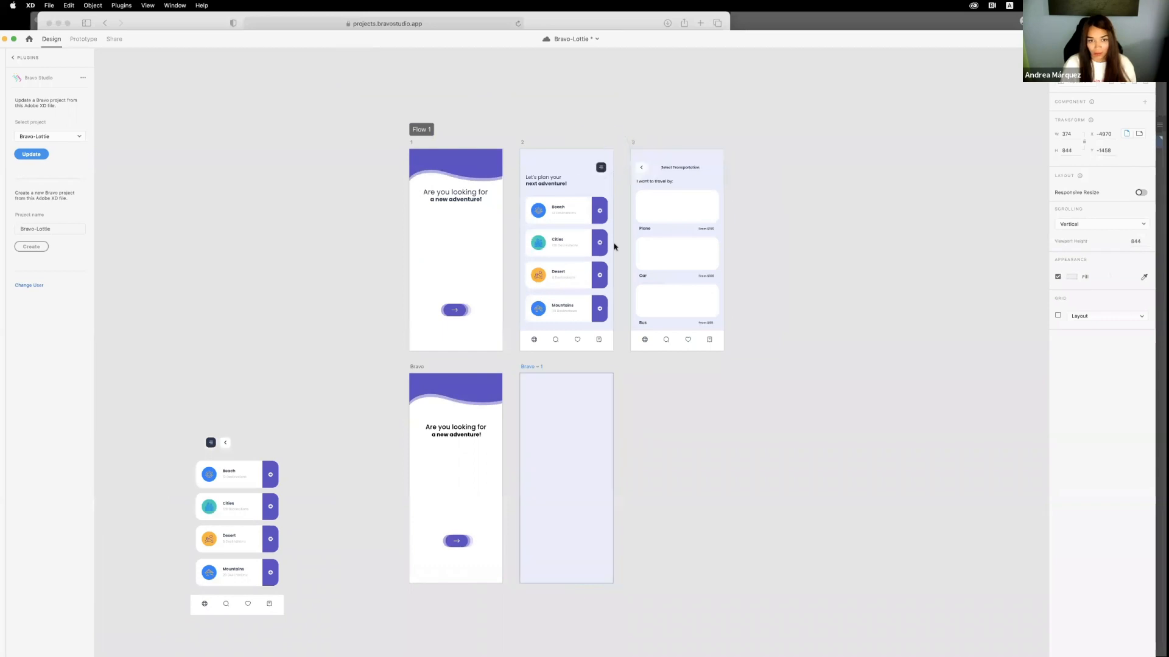
# - Move the dark menu button from the pasteboard into the upper-right corner of the Bravo – 1 artboard, matching artboard 2
pyautogui.click(558, 209)
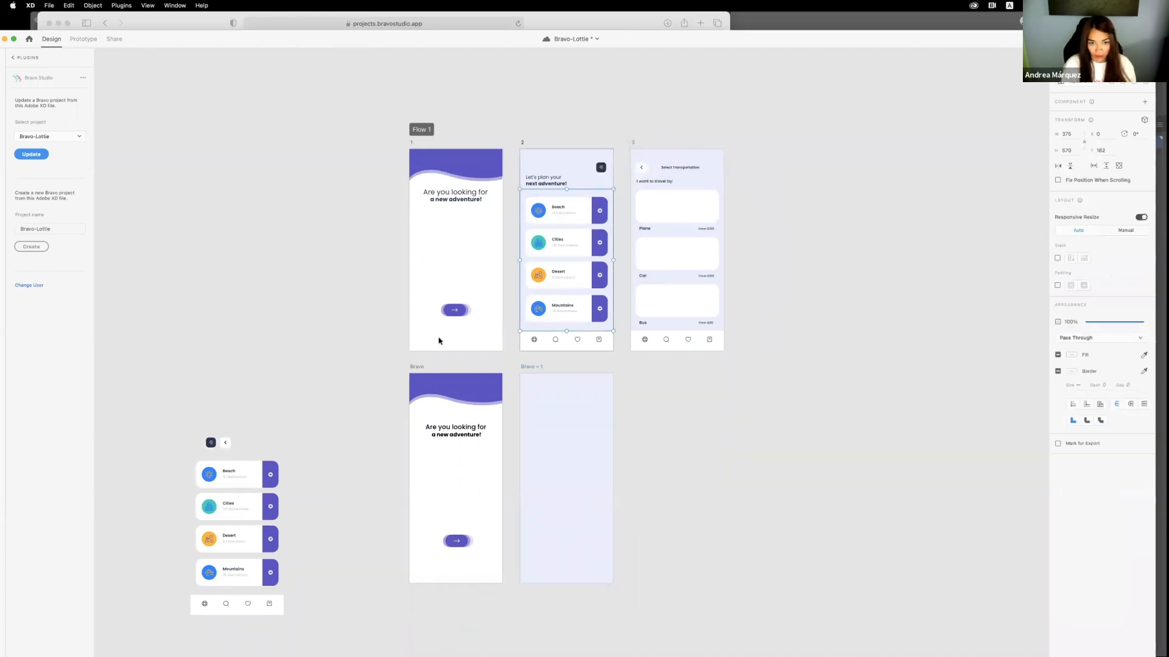
pyautogui.click(605, 172)
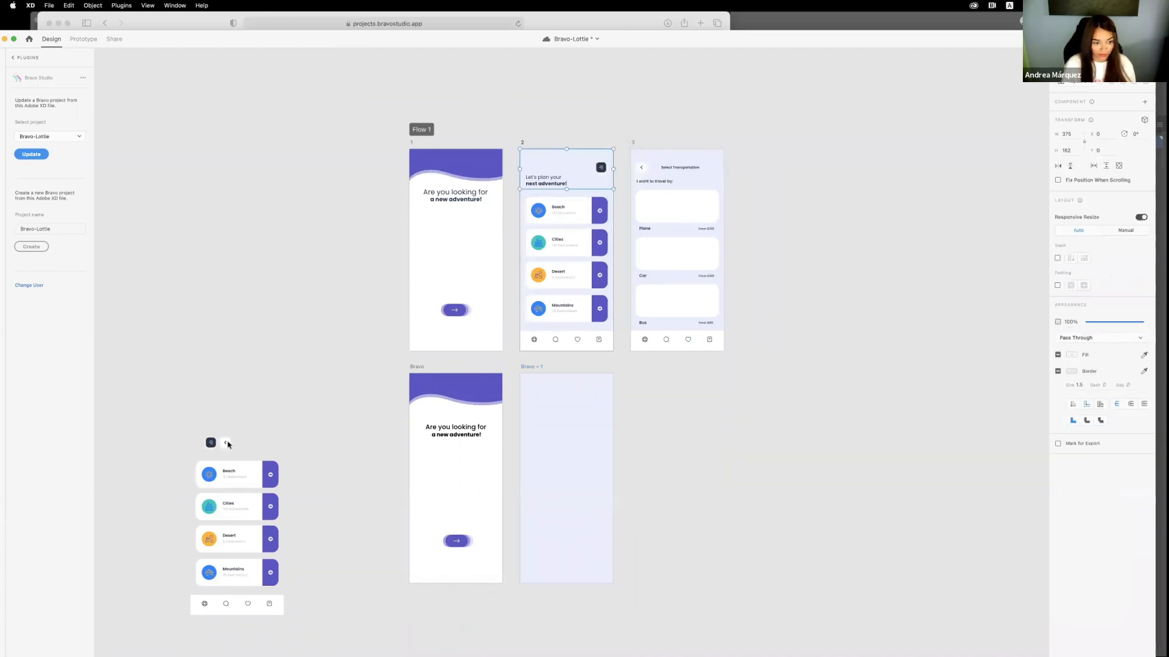
pyautogui.moveTo(215, 445); pyautogui.dragTo(606, 390)
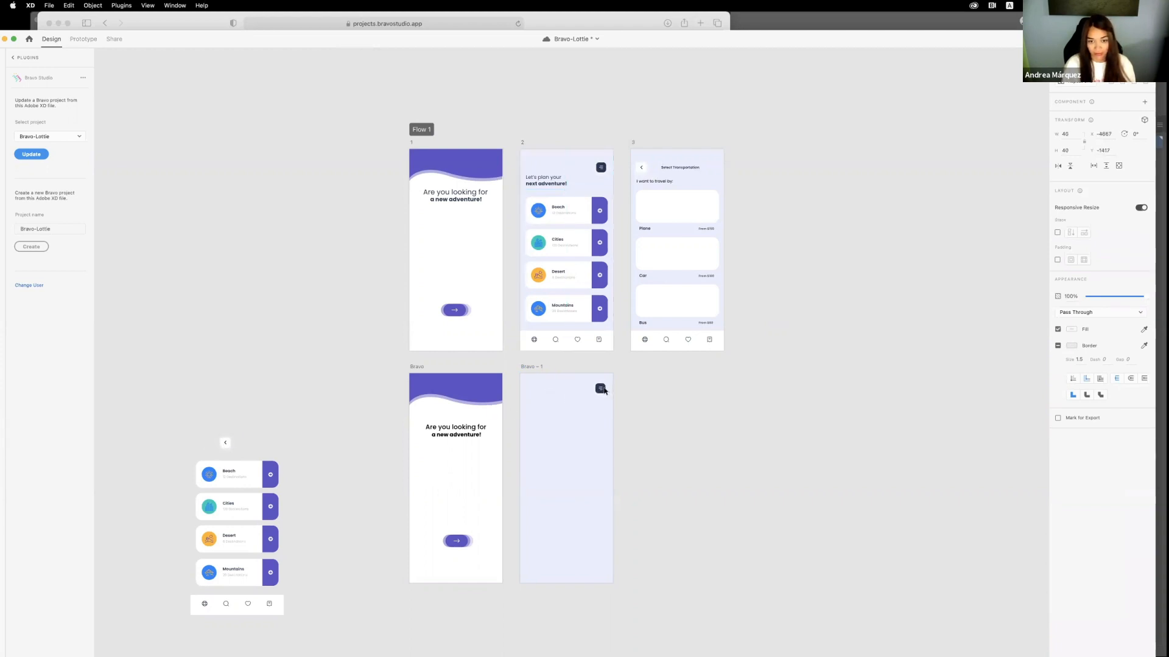
pyautogui.moveTo(603, 387); pyautogui.dragTo(603, 388)
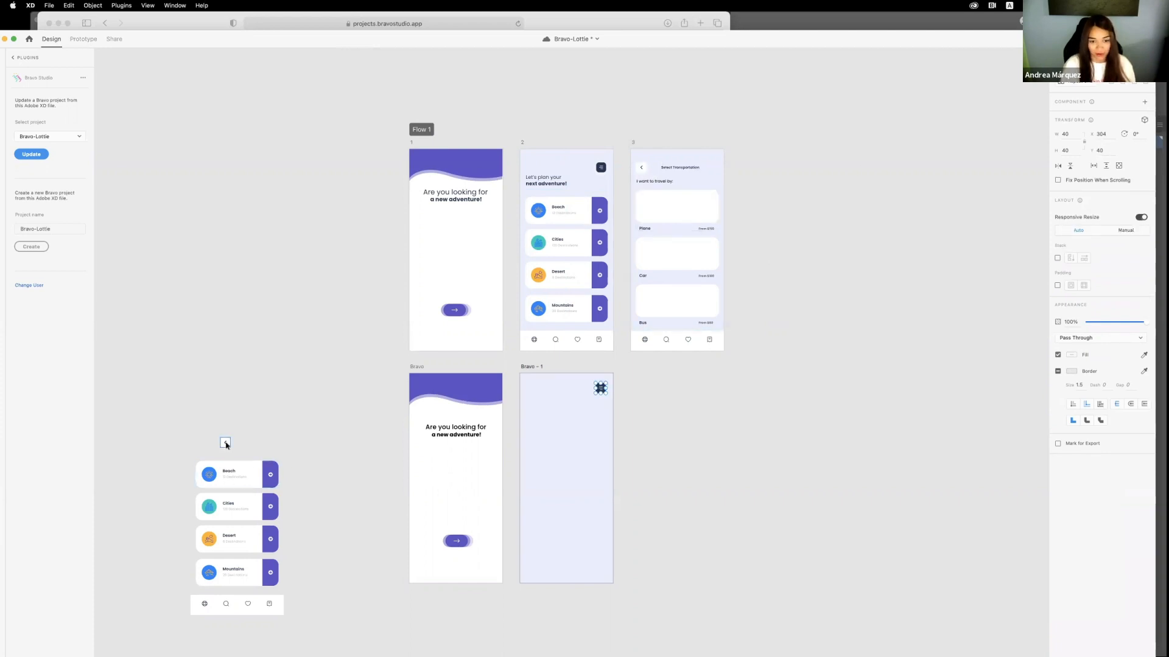
# - Copy the heading "Let's plan your next adventure!" from artboard 2 onto the Bravo – 1 artboard
pyautogui.doubleClick(553, 182)
pyautogui.hotkey('ctrl', 'c')
pyautogui.click(582, 420)
pyautogui.hotkey('ctrl', 'v')
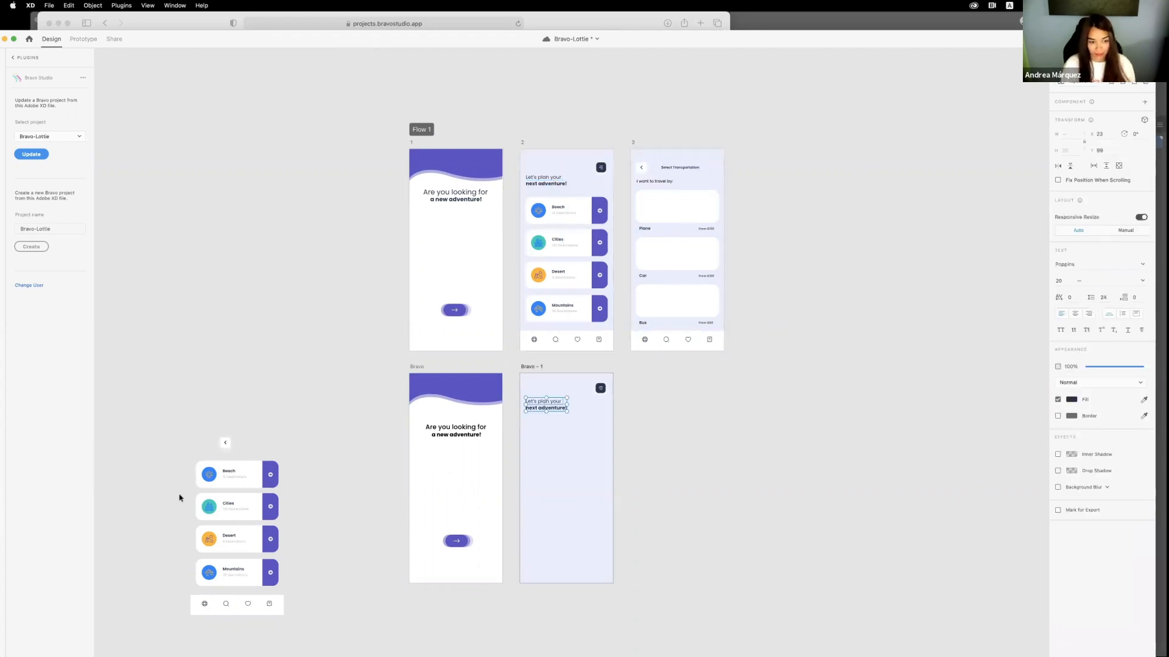
# - Move the Beach, Cities, Desert and Mountains cards from the pasteboard onto Bravo – 1 below the heading
pyautogui.moveTo(169, 468); pyautogui.dragTo(296, 588)
pyautogui.hotkey('ctrl', 'x')
pyautogui.click(589, 437)
pyautogui.hotkey('ctrl', 'v')
pyautogui.moveTo(578, 438); pyautogui.dragTo(578, 439)
# - Move the navigation bar from the pasteboard to the bottom edge of the Bravo – 1 artboard
pyautogui.click(227, 606)
pyautogui.moveTo(233, 606); pyautogui.dragTo(574, 577)
pyautogui.scroll(3, 592, 535)
pyautogui.moveTo(649, 566); pyautogui.dragTo(523, 392)
pyautogui.click(684, 433)
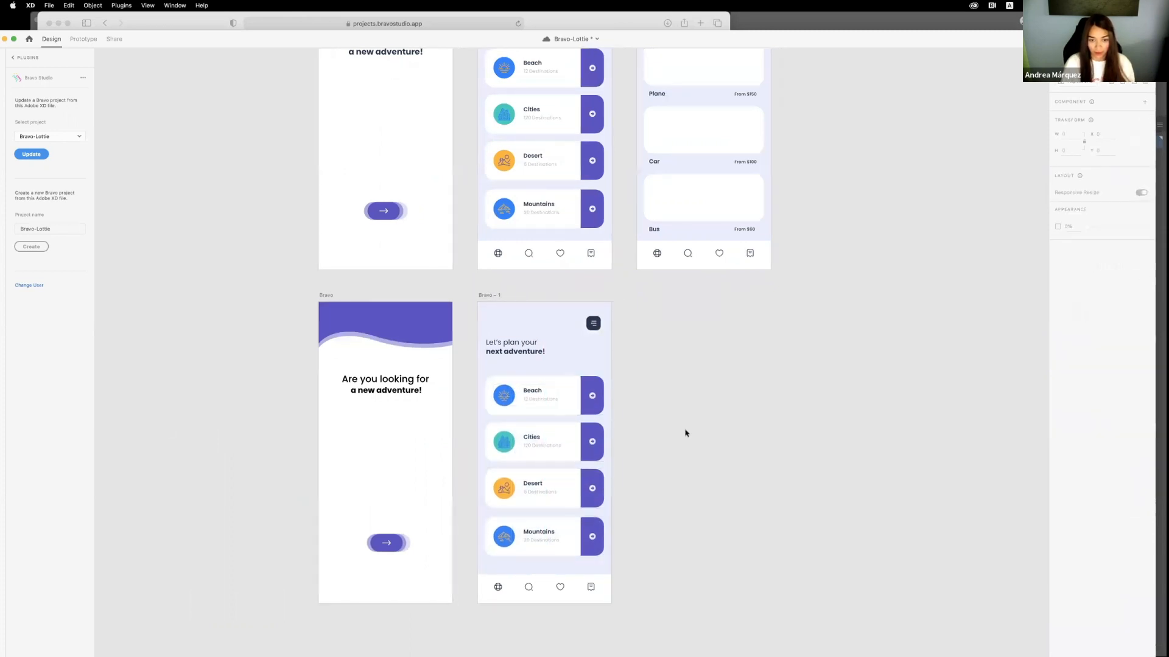
# - Align the menu button and the heading on Bravo – 1 with the outer edges of the cards
pyautogui.hscroll(3, 686, 432)
pyautogui.scroll(3, 566, 322)
pyautogui.click(558, 318)
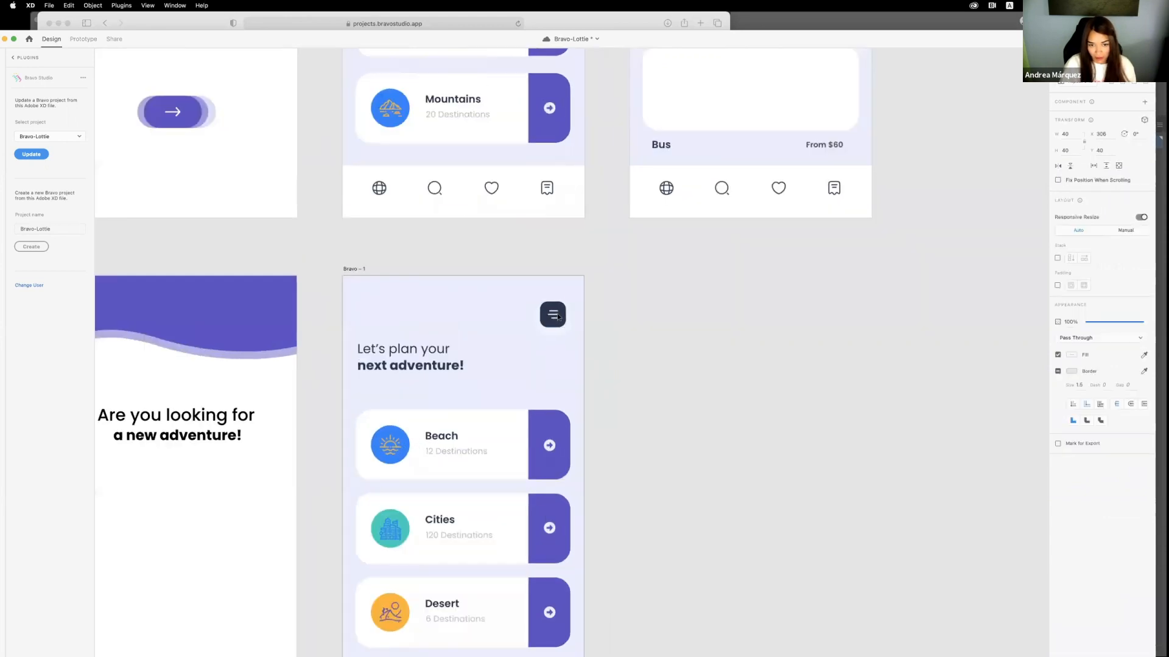
pyautogui.click(442, 350)
pyautogui.keyDown('shift'); pyautogui.click(440, 369); pyautogui.keyUp('shift')
pyautogui.moveTo(436, 369); pyautogui.dragTo(435, 365)
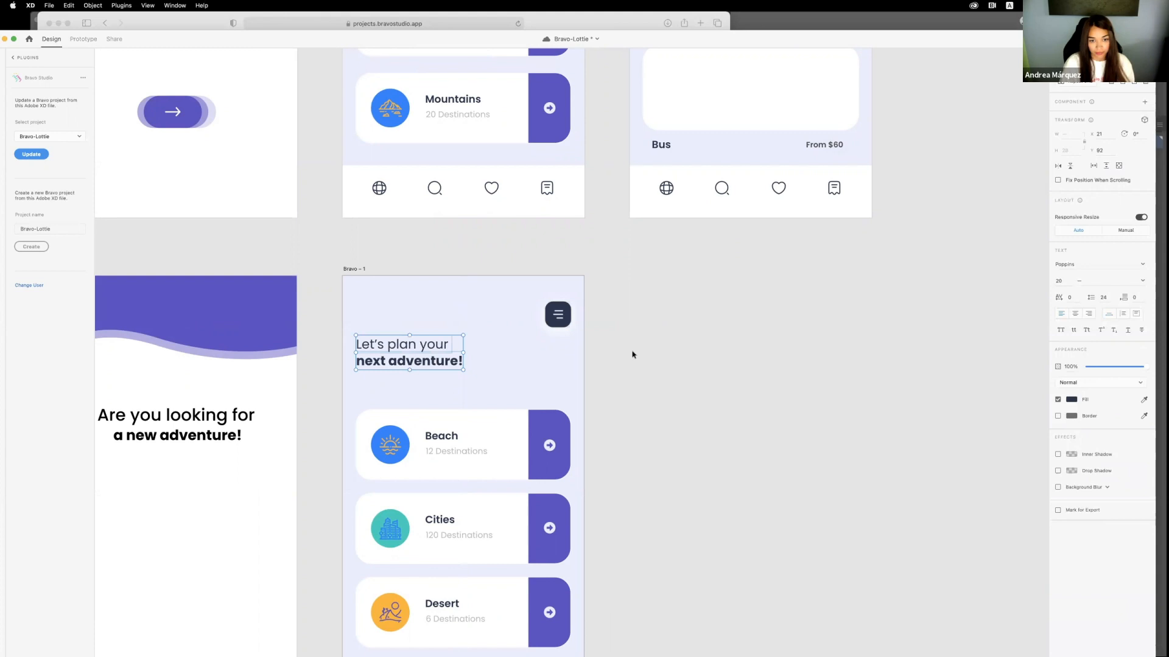
pyautogui.click(631, 352)
pyautogui.scroll(-3, 554, 317)
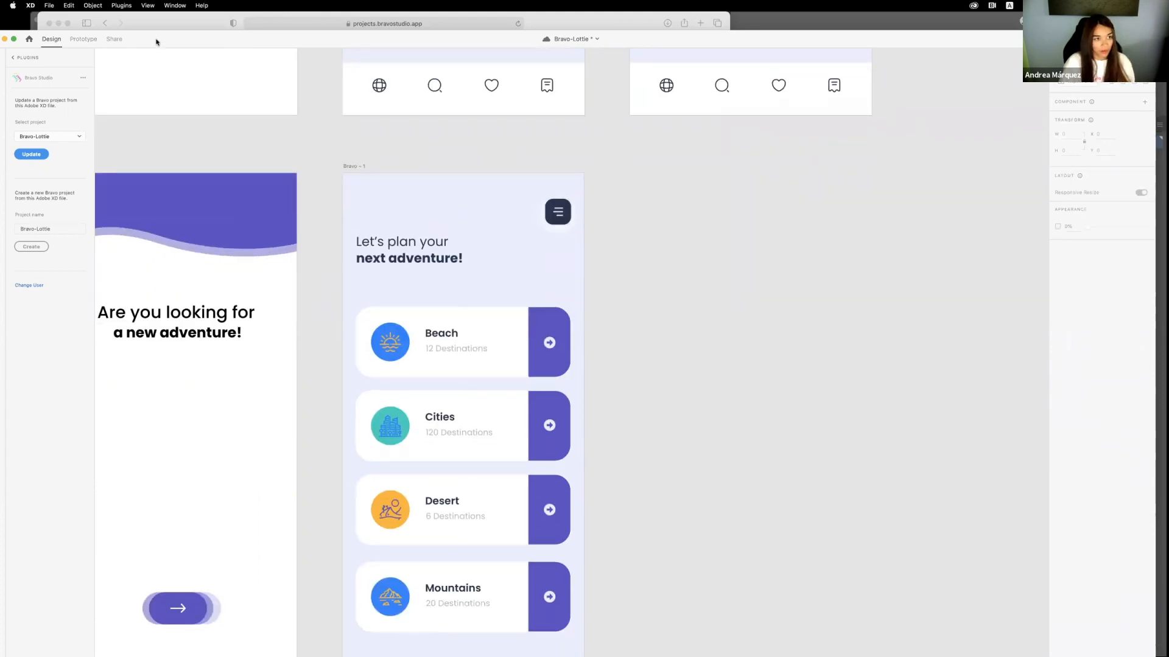
# - Reposition the Adobe XD window so its toolbar is reachable, and display the document's layers
pyautogui.moveTo(156, 42); pyautogui.dragTo(165, 23)
pyautogui.moveTo(3, 13); pyautogui.dragTo(69, 17)
pyautogui.moveTo(291, 23); pyautogui.dragTo(242, 20)
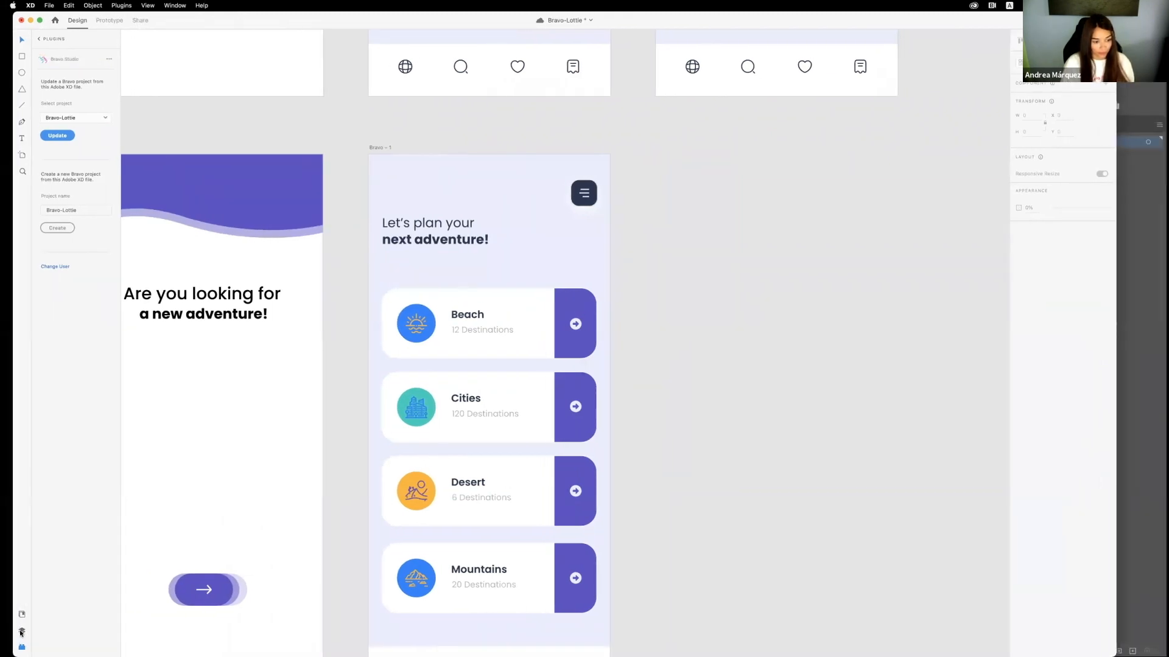
pyautogui.click(22, 631)
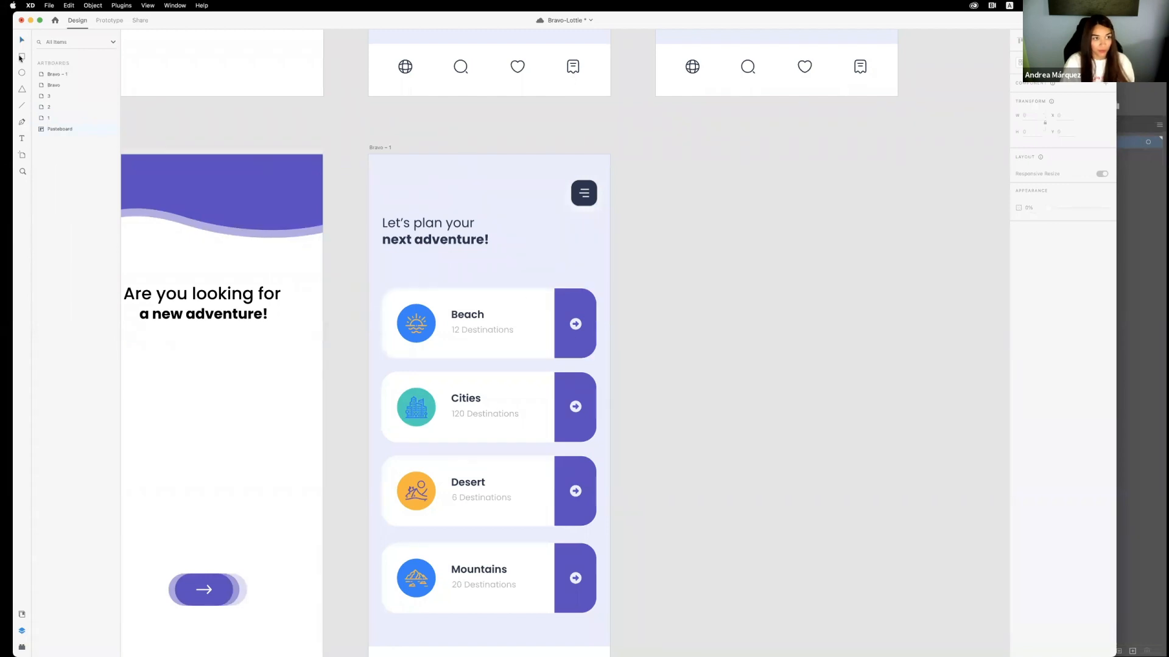
# - Draw a rectangle about 374 by 186 over the Bravo – 1 header and group it with the header elements as "top"
pyautogui.moveTo(369, 155); pyautogui.dragTo(609, 274)
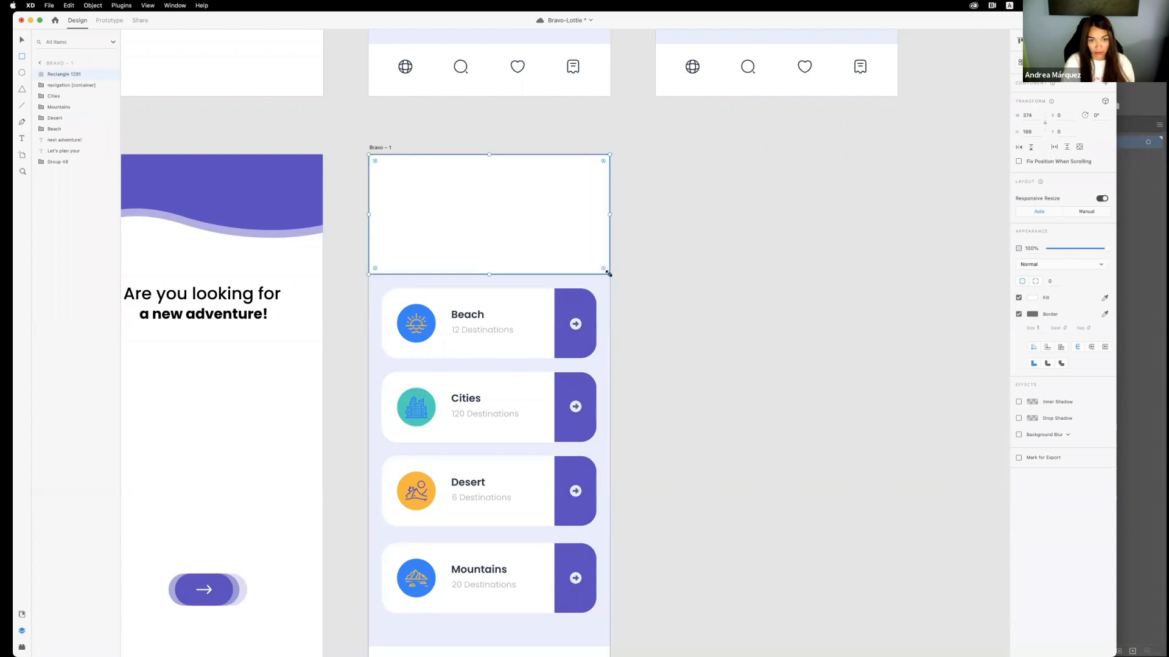
pyautogui.moveTo(684, 271); pyautogui.dragTo(356, 158)
pyautogui.press('super+g')
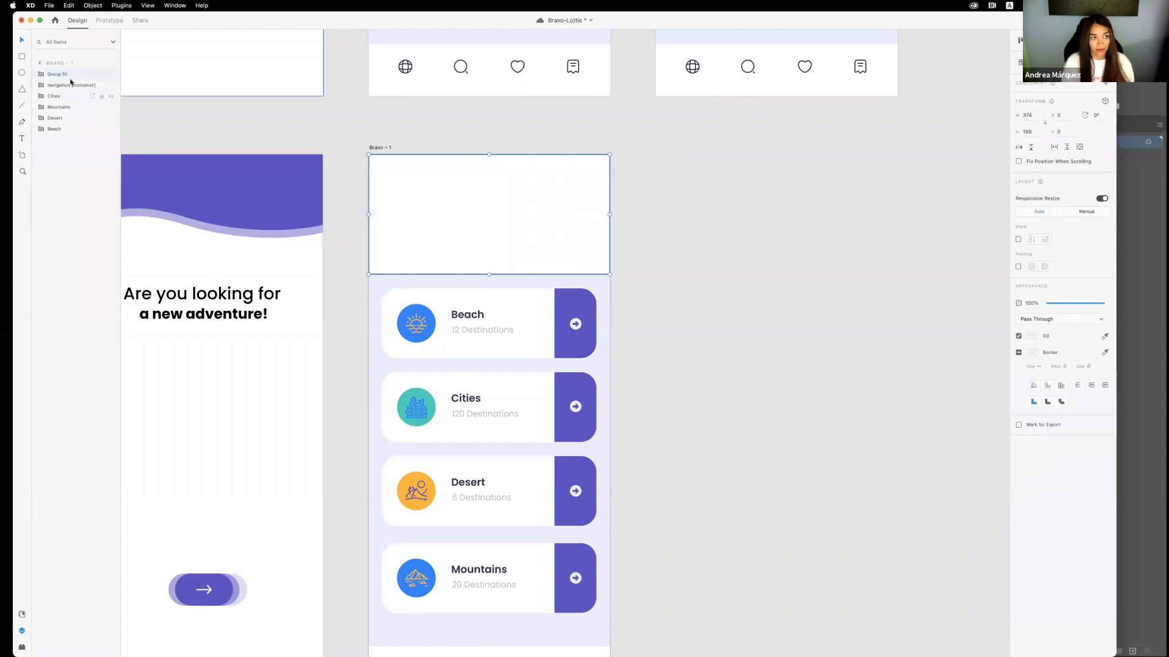
pyautogui.doubleClick(64, 73)
pyautogui.press('Return')
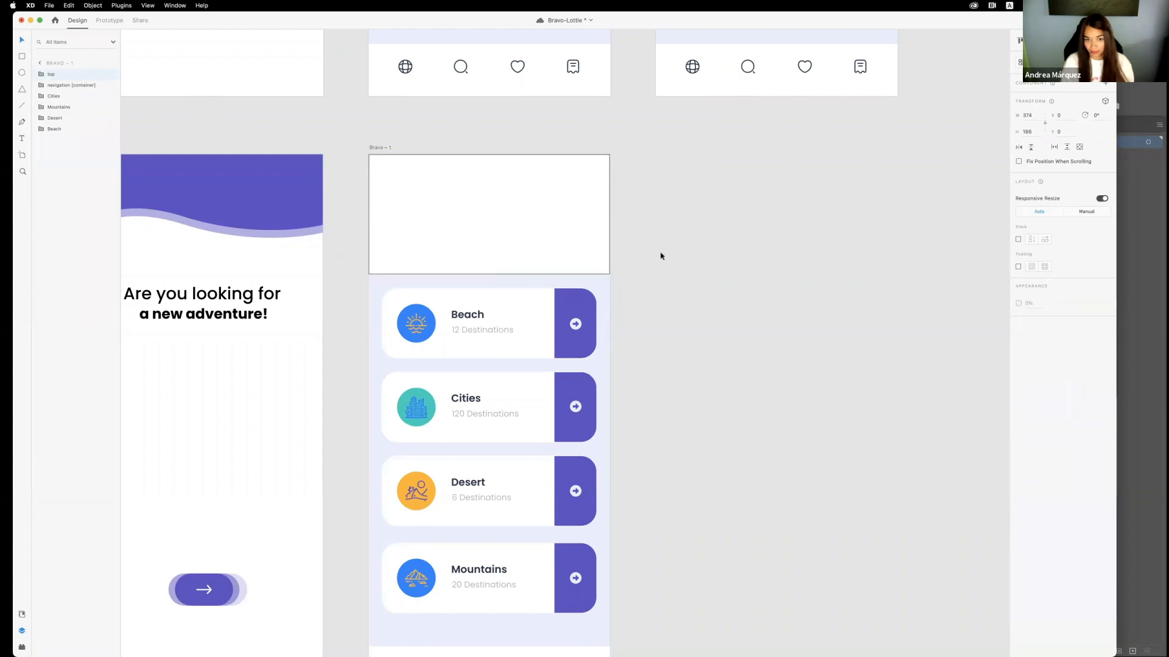
# - Remove the fill and border from the rectangle inside the top group
pyautogui.doubleClick(563, 237)
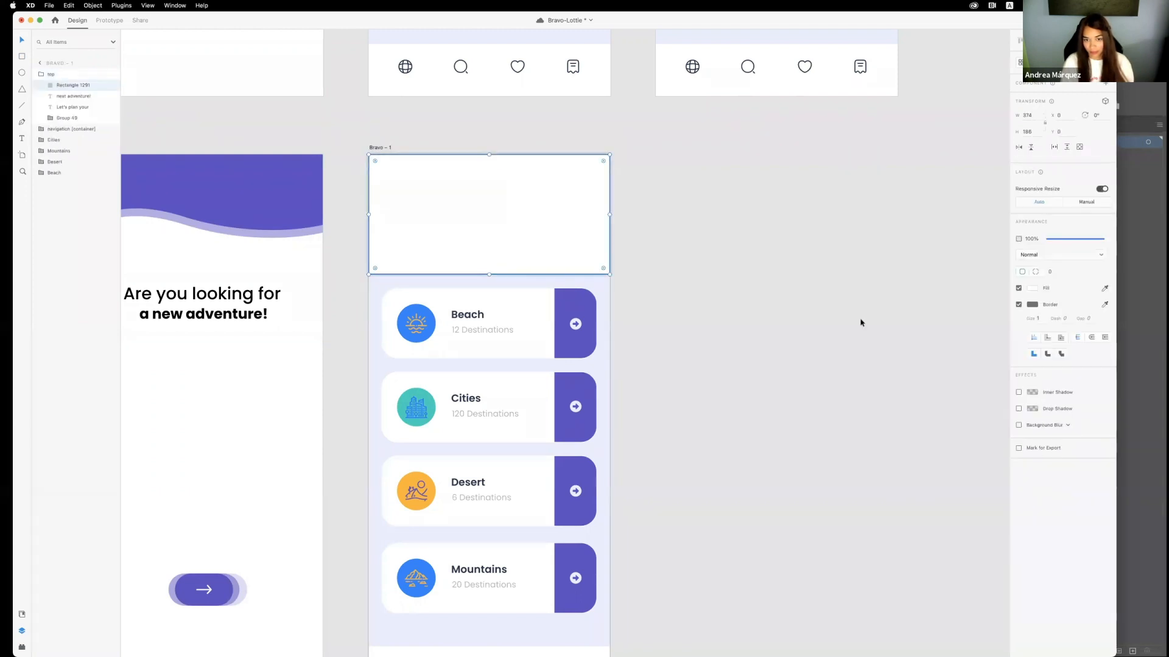
pyautogui.click(1018, 288)
pyautogui.click(710, 266)
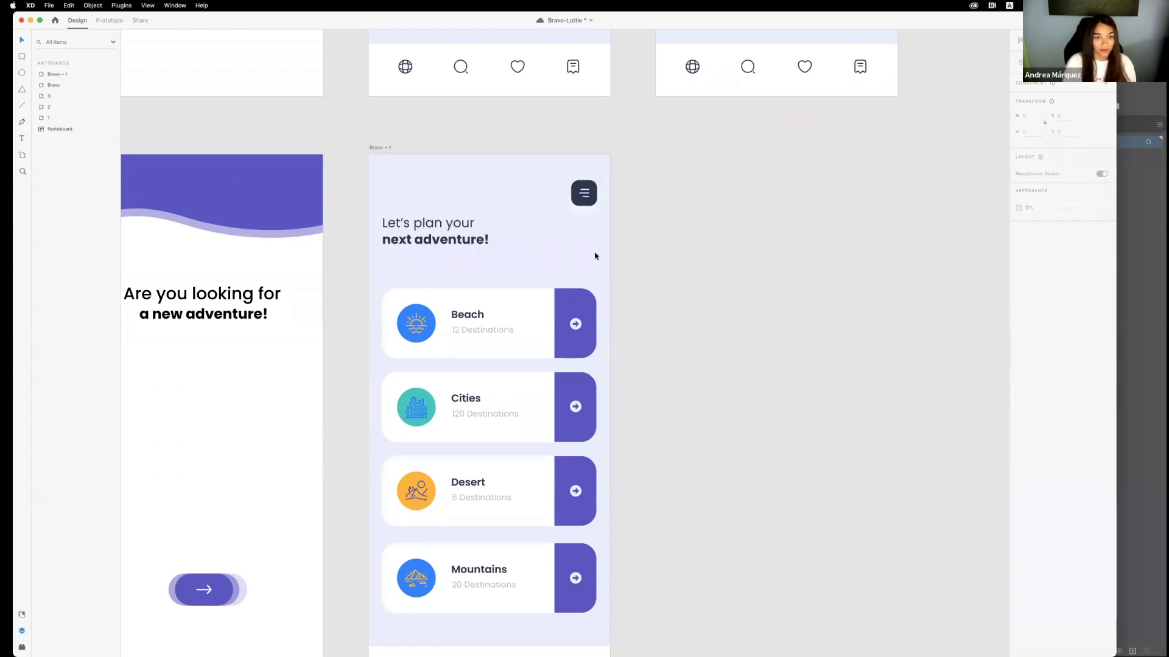
pyautogui.click(433, 266)
pyautogui.scroll(-3, 436, 255)
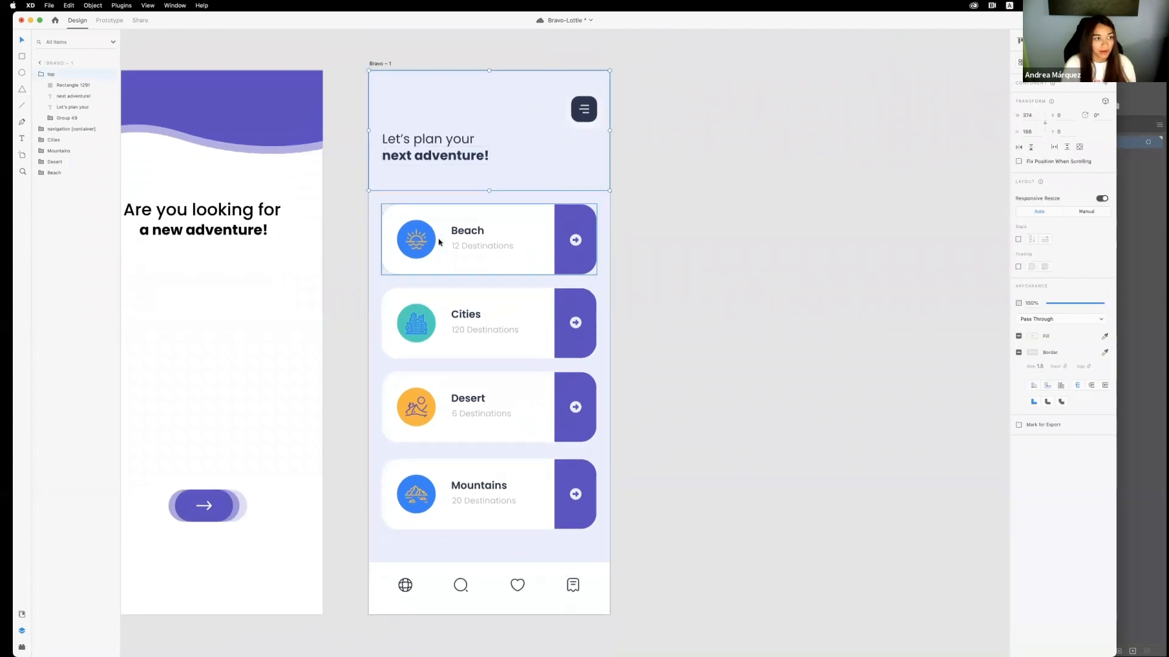
pyautogui.click(22, 57)
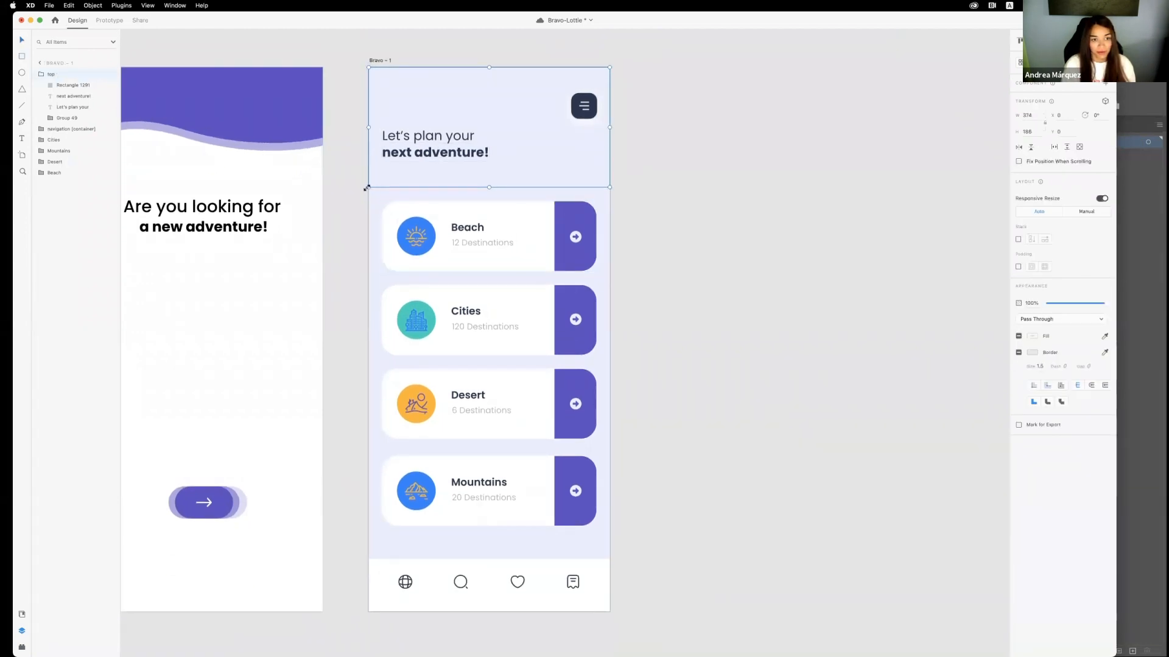
pyautogui.scroll(-1, 628, 196)
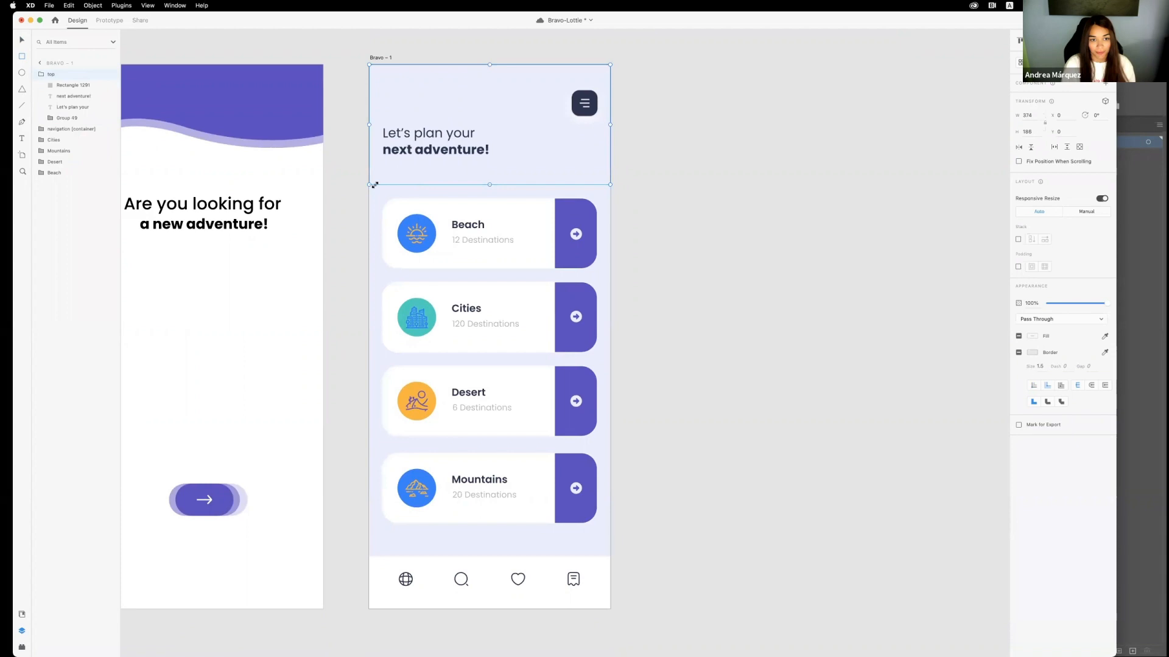
pyautogui.click(347, 57)
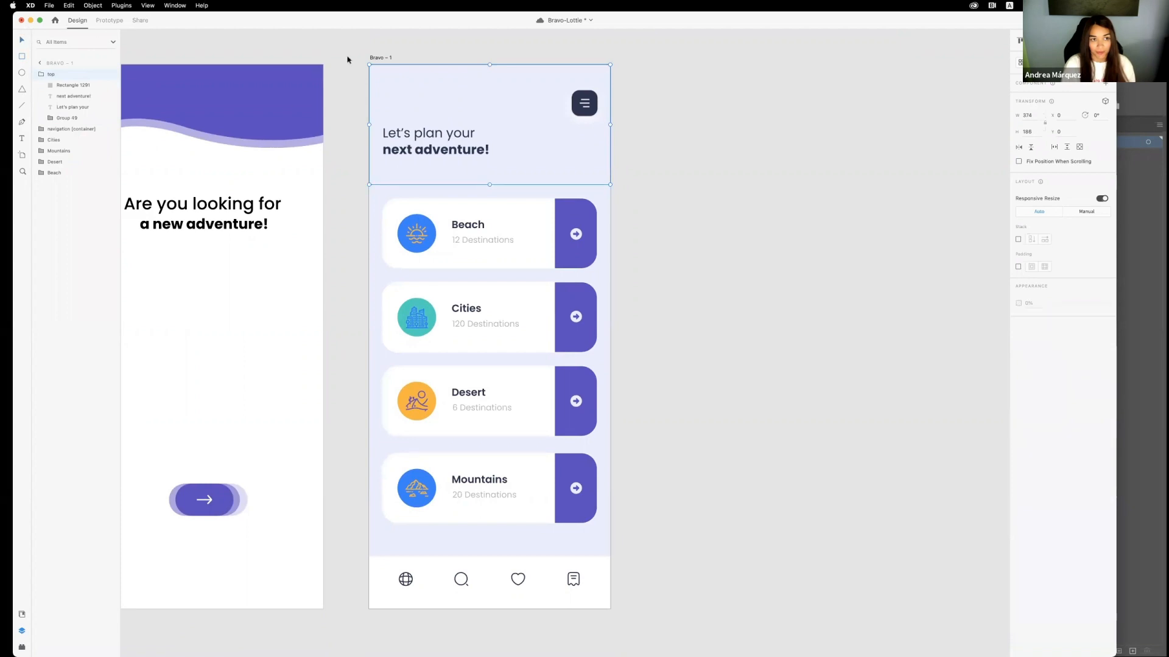
# - Draw a rectangle about 375 by 577 over the cards area of Bravo – 1 and group it with the four category cards
pyautogui.click(25, 58)
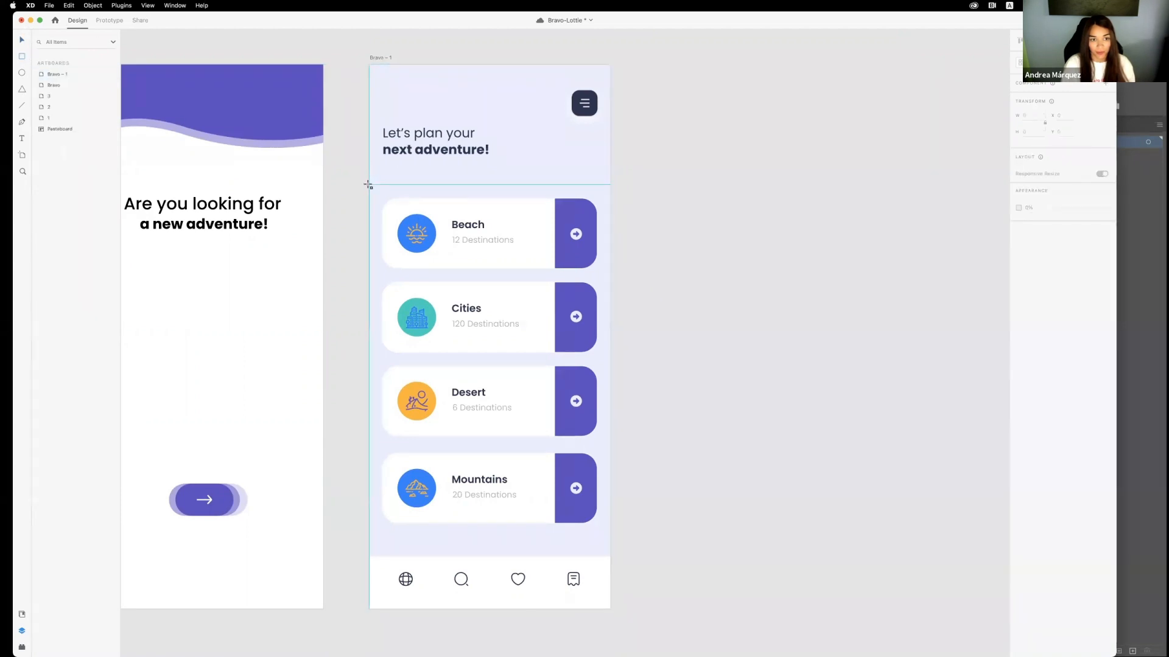
pyautogui.moveTo(371, 186); pyautogui.dragTo(611, 557)
pyautogui.moveTo(709, 543); pyautogui.dragTo(362, 212)
pyautogui.press('super+g')
# - Remove the border and fill from the rectangle inside the category cards group
pyautogui.doubleClick(567, 323)
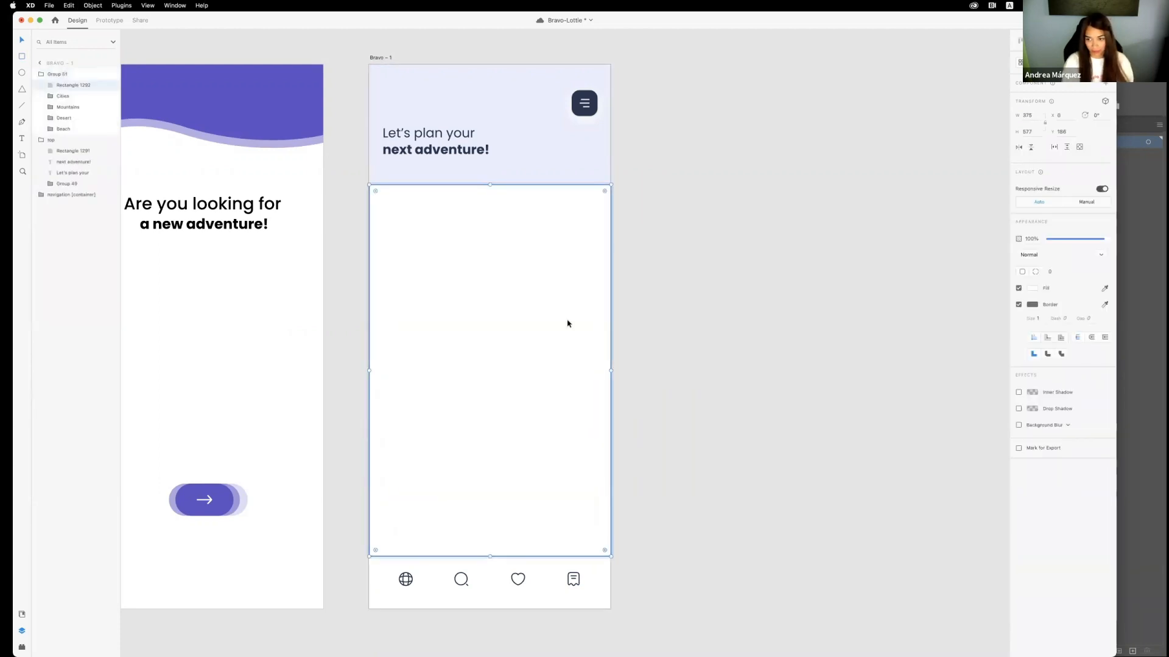
pyautogui.click(1018, 305)
pyautogui.click(1019, 288)
pyautogui.click(497, 588)
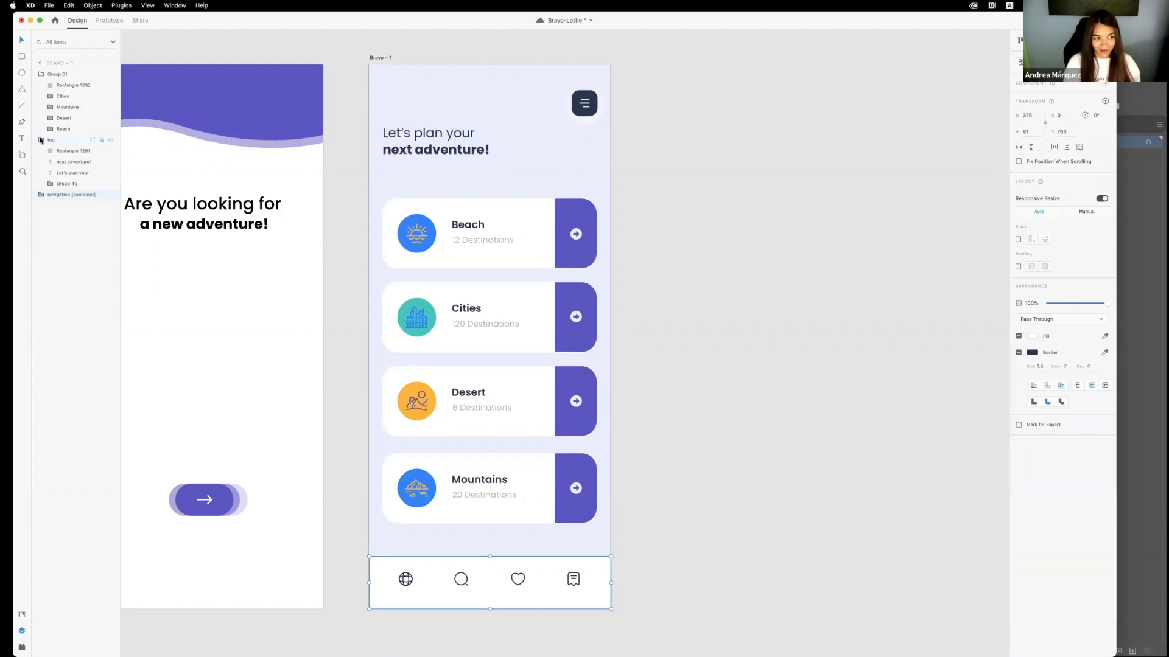
# - Move the top group above the cards group in the layer order and rename the cards group "categories"
pyautogui.moveTo(47, 98); pyautogui.dragTo(45, 68)
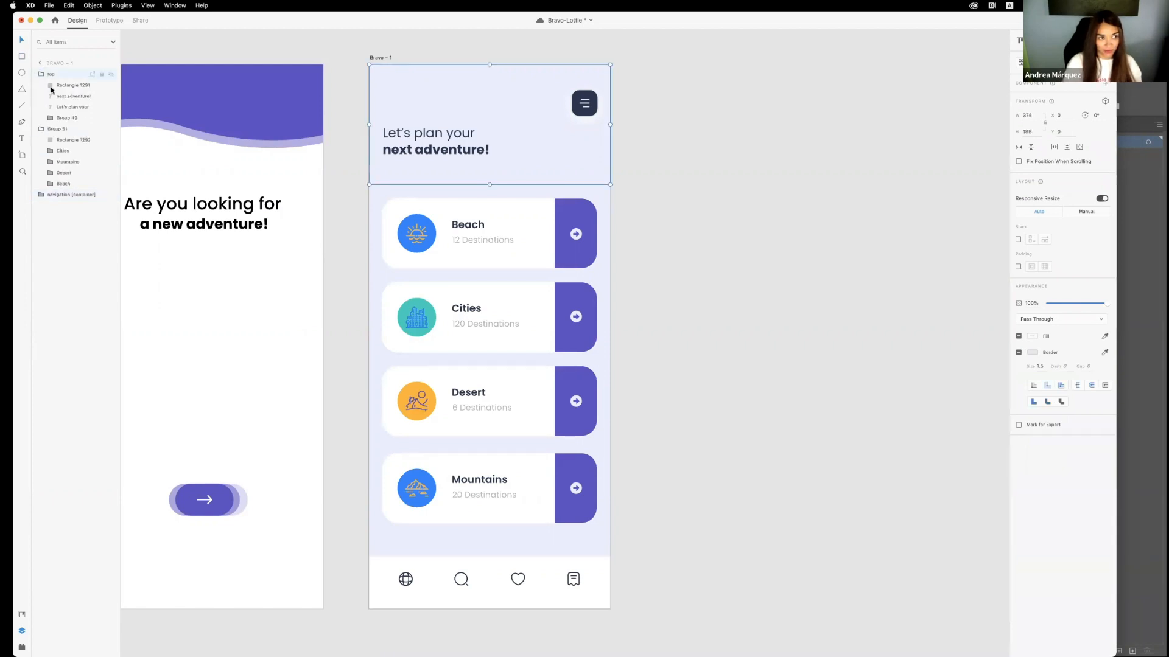
pyautogui.doubleClick(60, 130)
pyautogui.write('categories')
pyautogui.press('Return')
# - Move the rectangle to the end of the categories group, below the Beach layer, and rename it "area"
pyautogui.moveTo(57, 139); pyautogui.dragTo(61, 191)
pyautogui.doubleClick(64, 183)
pyautogui.write('area')
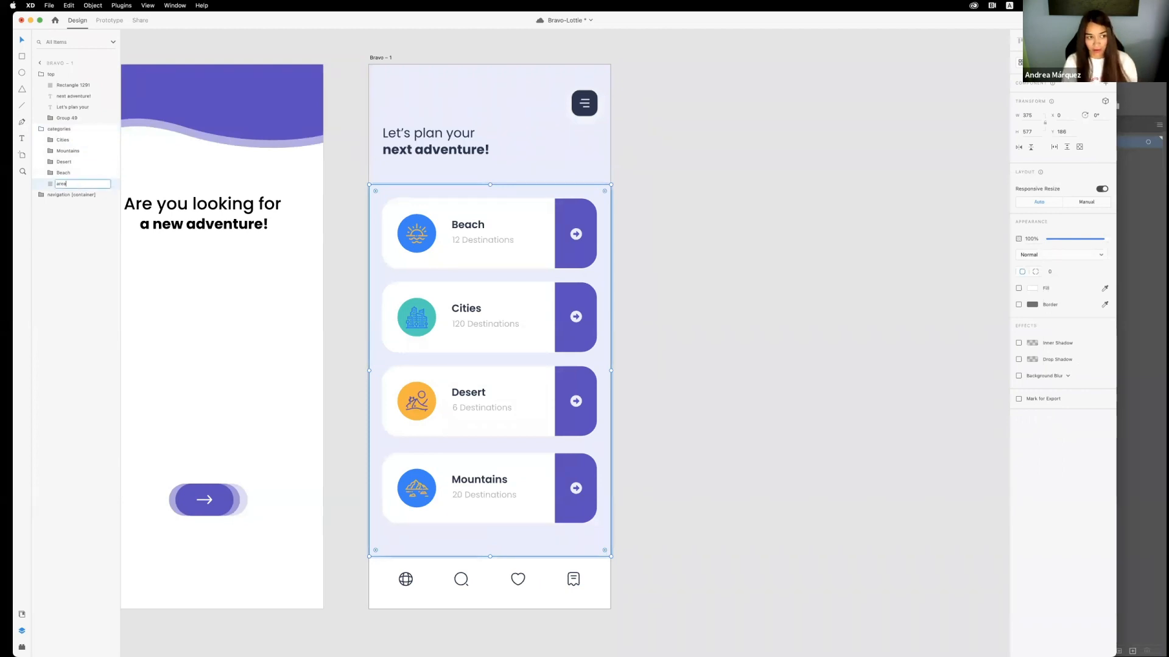
pyautogui.press('Return')
# - Move the rectangle in the top group below its other layers and rename it "area"
pyautogui.moveTo(57, 88); pyautogui.dragTo(63, 121)
pyautogui.doubleClick(63, 120)
pyautogui.write('a')
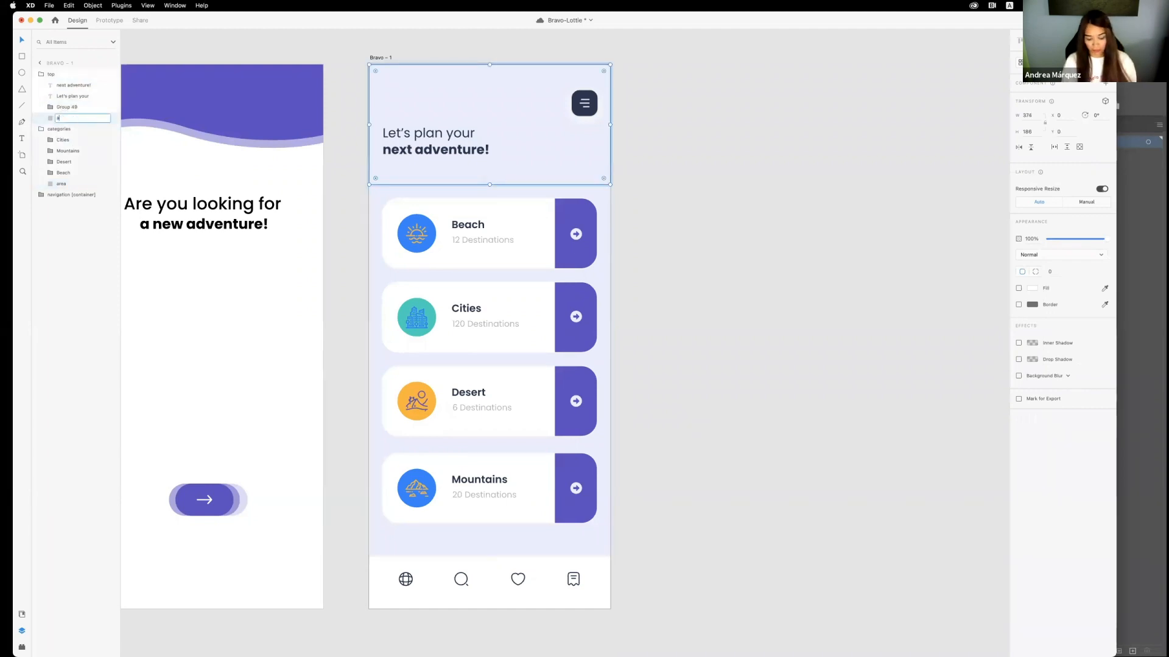
pyautogui.write('rea')
pyautogui.press('Return')
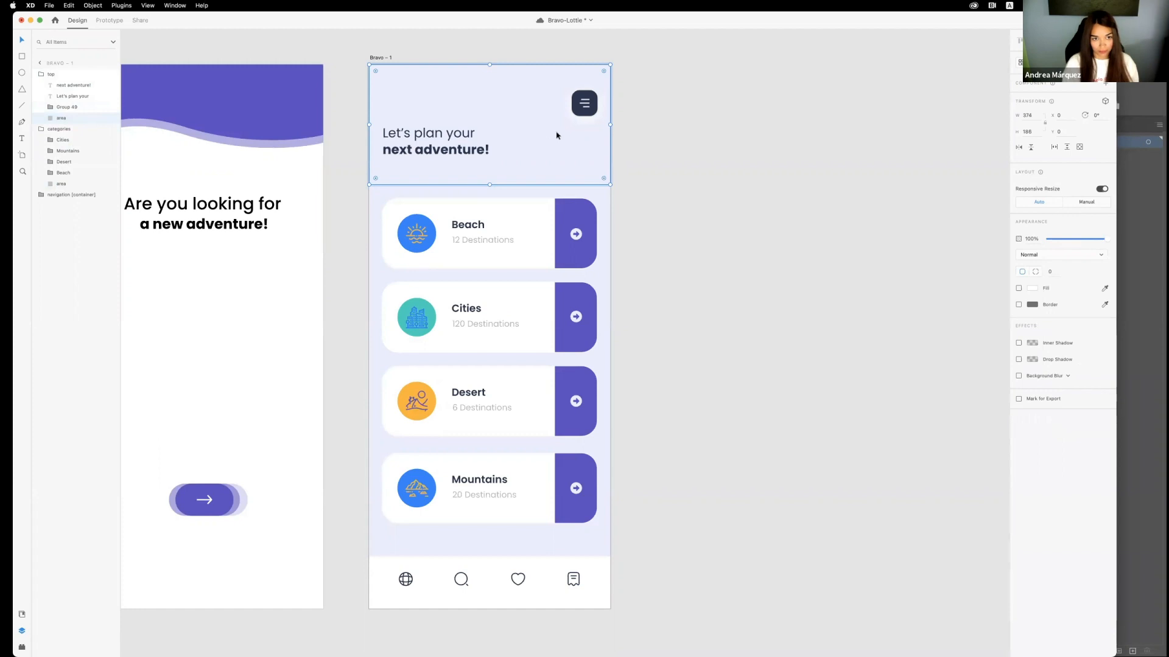
# - Copy the "[container]" tag from the navigation group's name and append it to the categories group's name
pyautogui.click(55, 129)
pyautogui.doubleClick(72, 194)
pyautogui.moveTo(71, 194); pyautogui.dragTo(112, 200)
pyautogui.doubleClick(66, 129)
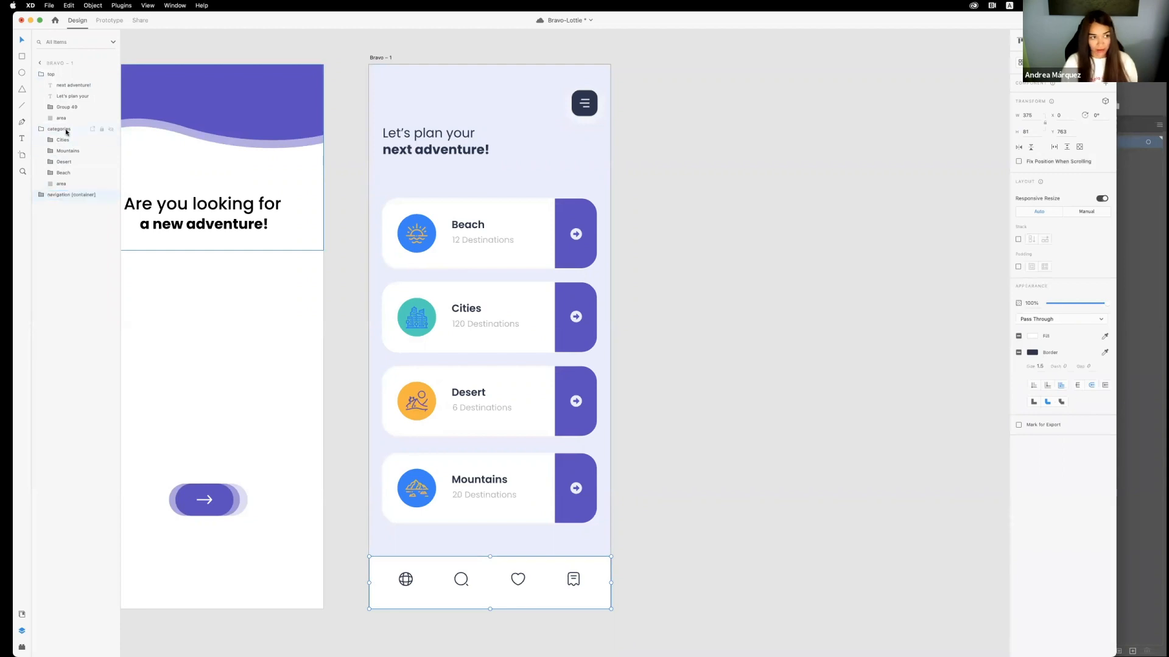
pyautogui.click(75, 130)
pyautogui.press('super+v')
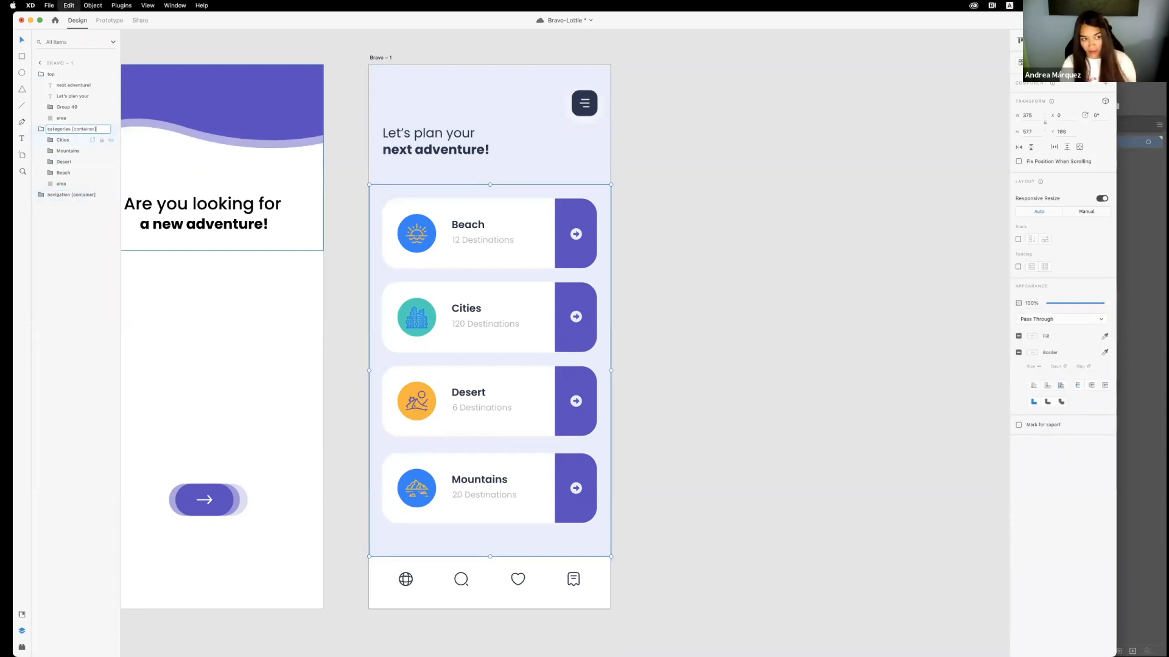
# - Copy the "[container:top-bar]" layer name from the top group on artboard 2
pyautogui.click(52, 74)
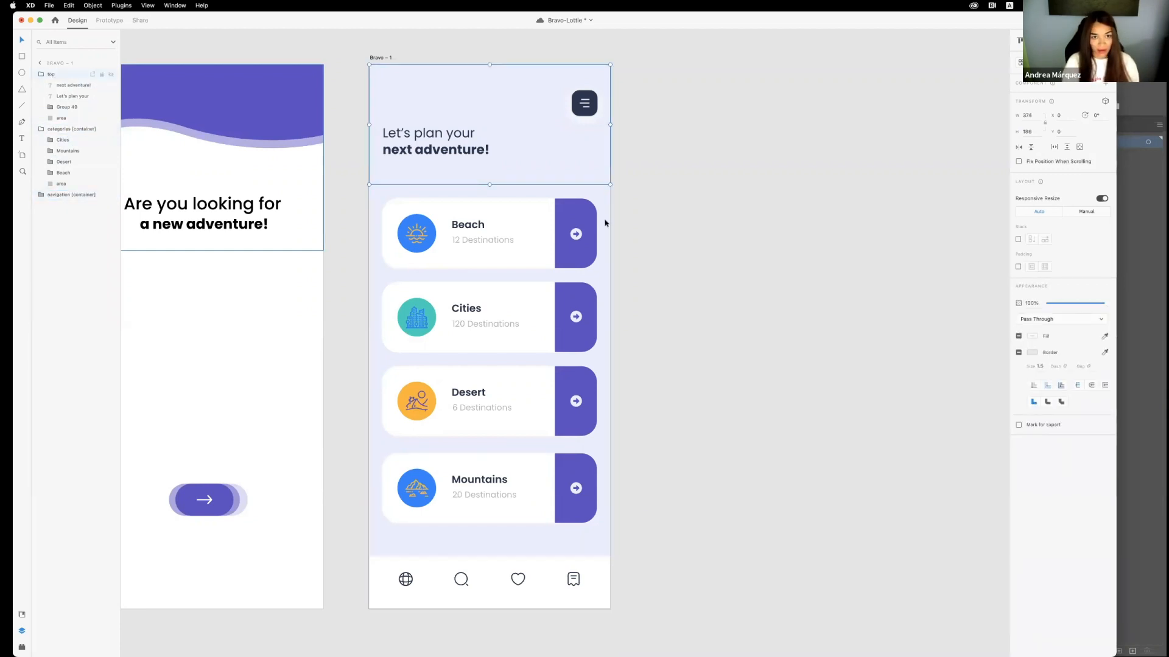
pyautogui.scroll(-3, 559, 206)
pyautogui.scroll(10, 559, 207)
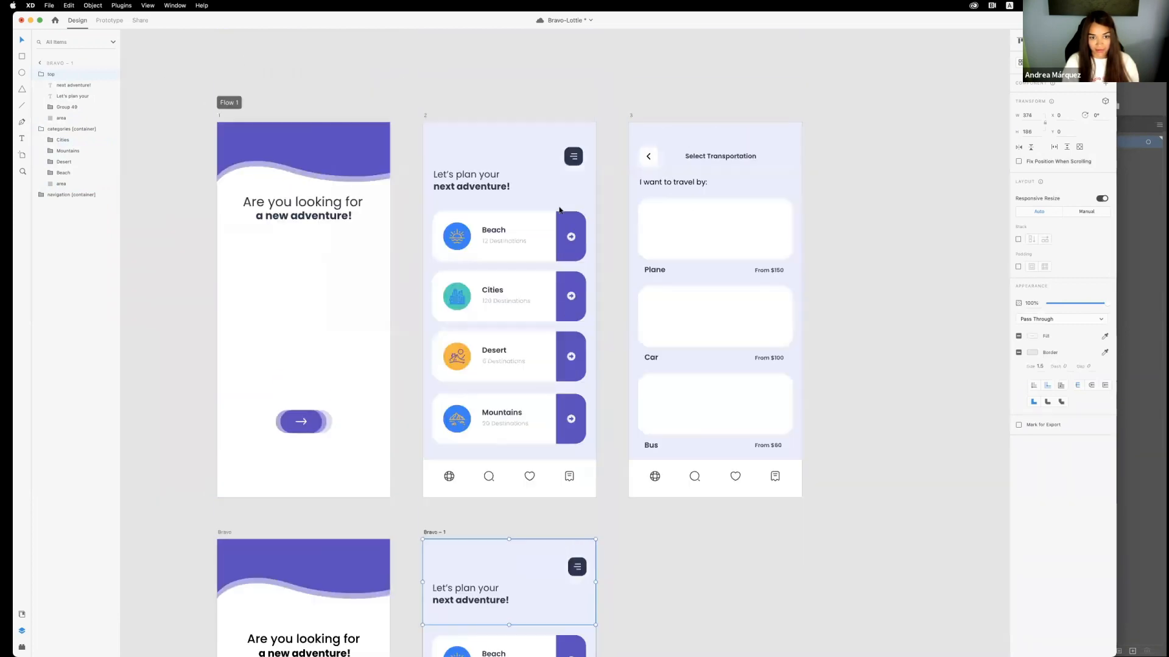
pyautogui.scroll(-3, 541, 640)
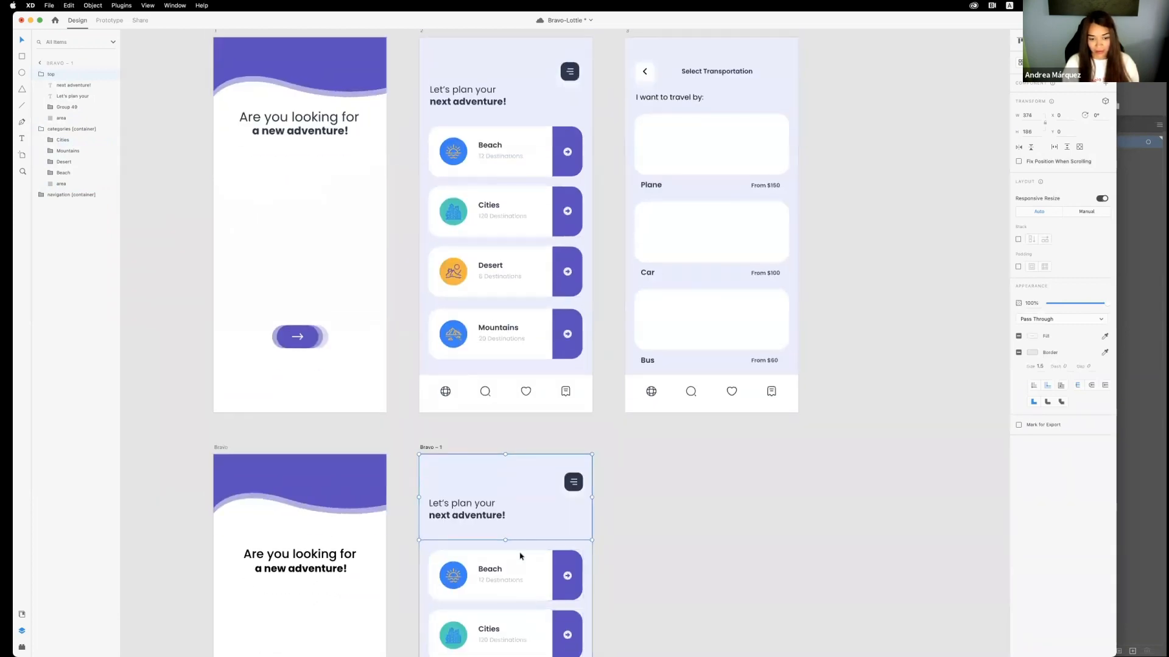
pyautogui.click(453, 110)
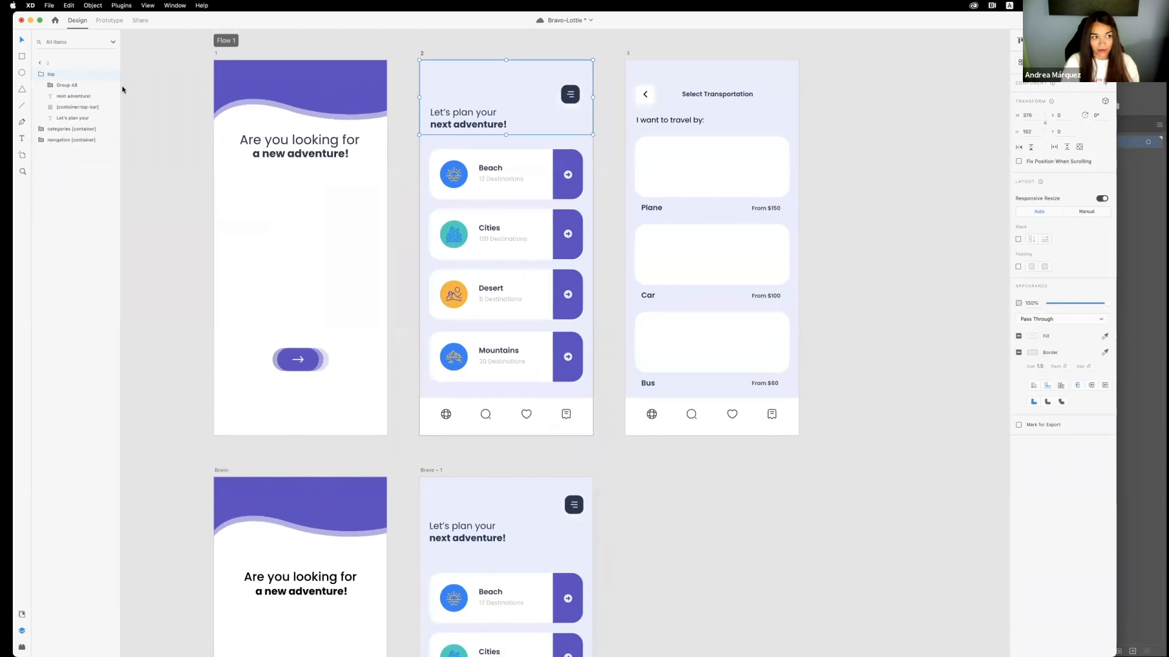
pyautogui.doubleClick(76, 107)
pyautogui.press('super+c')
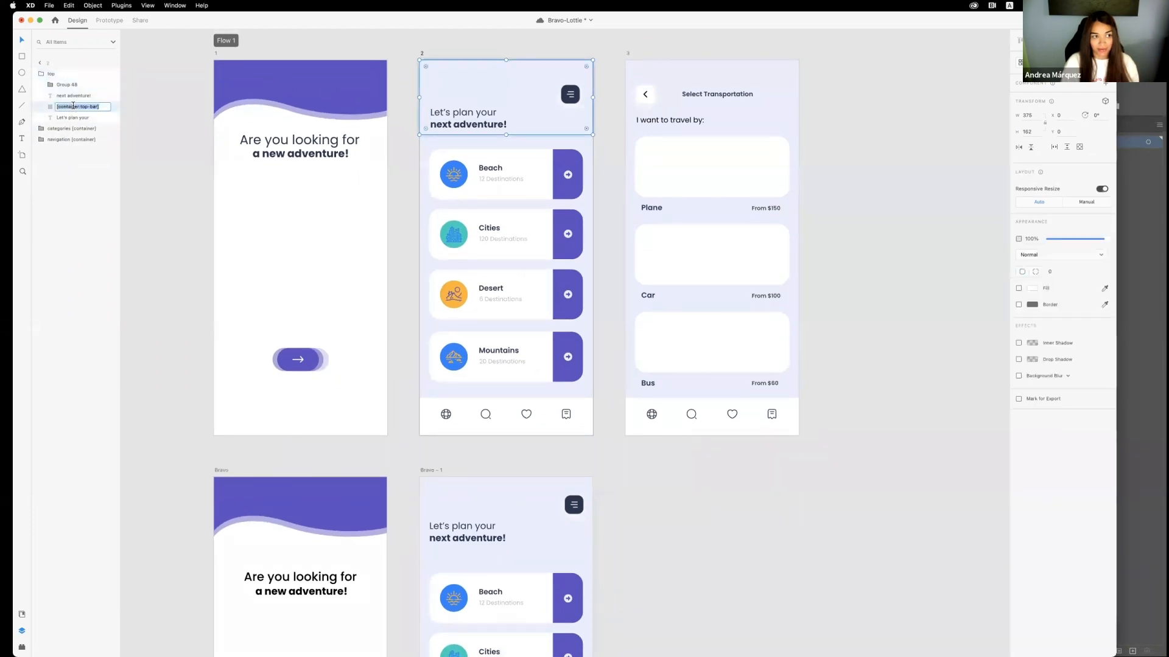
# - Append the copied "[container:top-bar]" tag to the name of the top group on Bravo – 1
pyautogui.click(530, 281)
pyautogui.scroll(1, 527, 307)
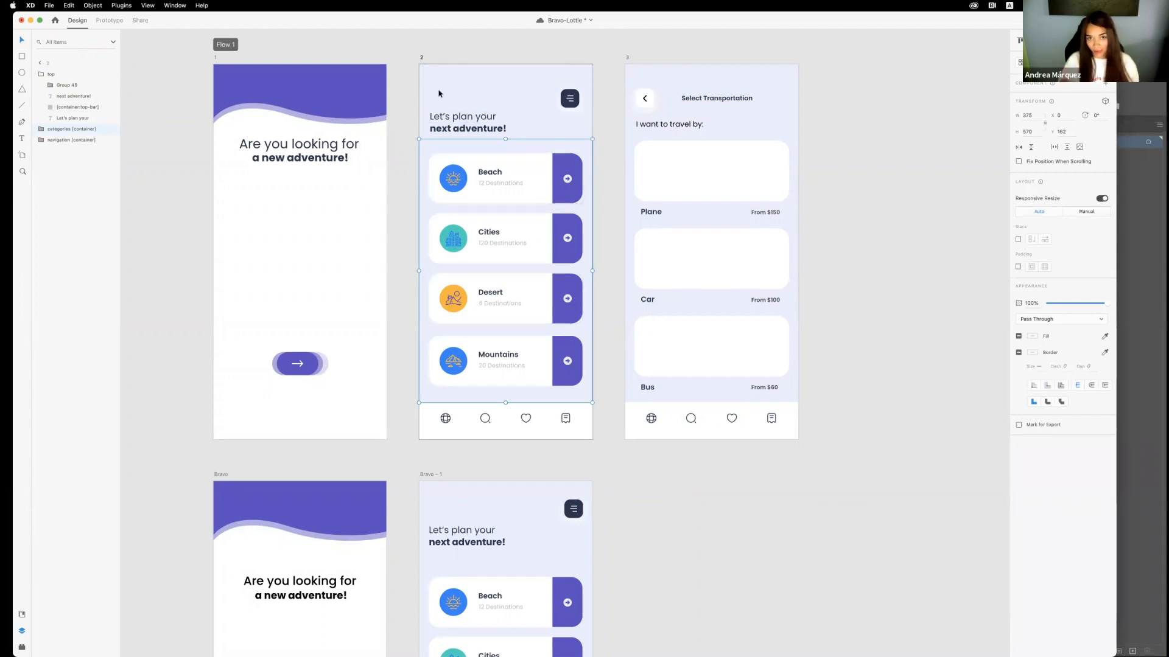
pyautogui.scroll(-5, 501, 469)
pyautogui.click(426, 258)
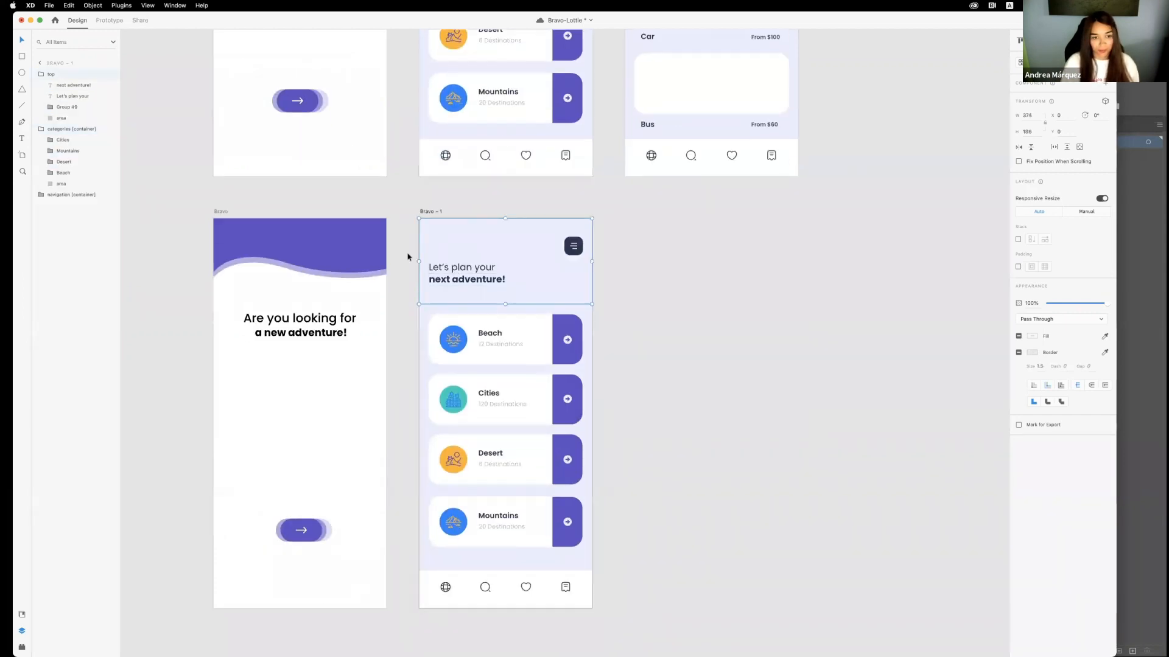
pyautogui.doubleClick(51, 75)
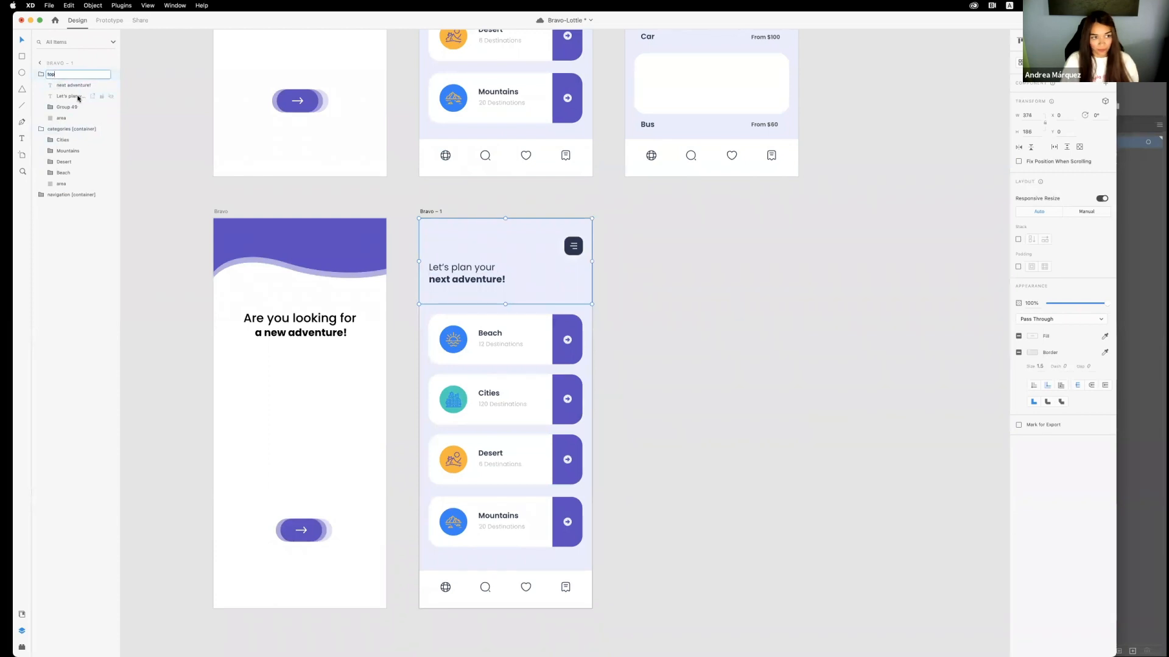
pyautogui.press('super+v')
pyautogui.press('Return')
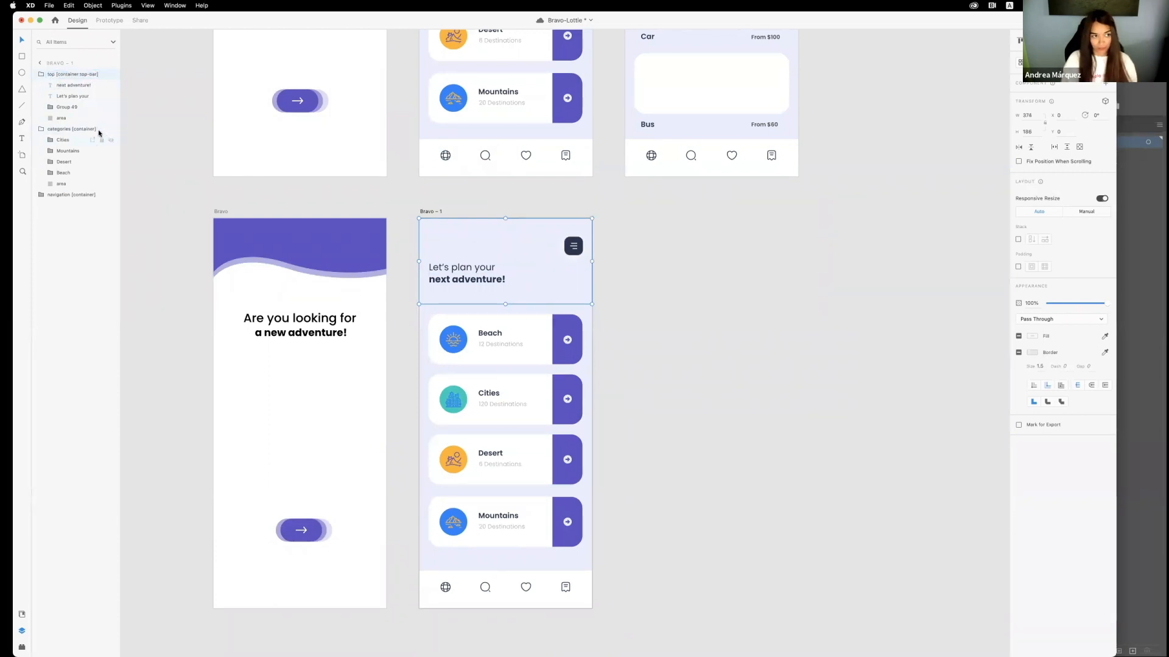
pyautogui.click(63, 140)
pyautogui.click(61, 129)
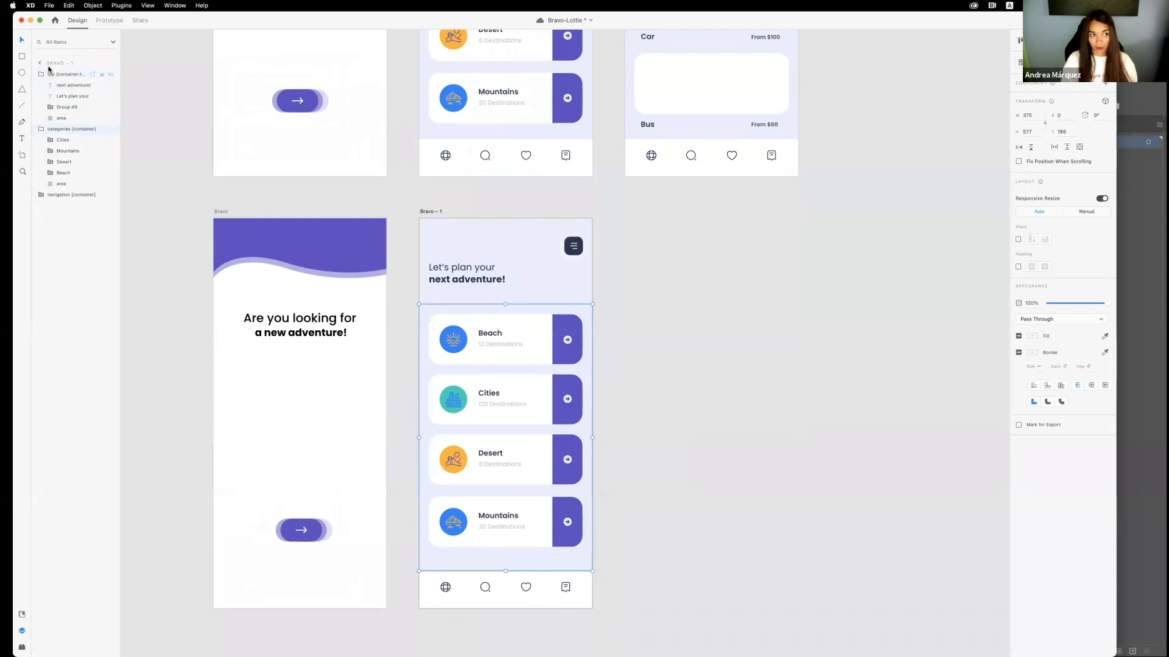
# - Duplicate artboard 3, the Select Transportation screen, and place the copy beside Bravo – 1
pyautogui.click(680, 312)
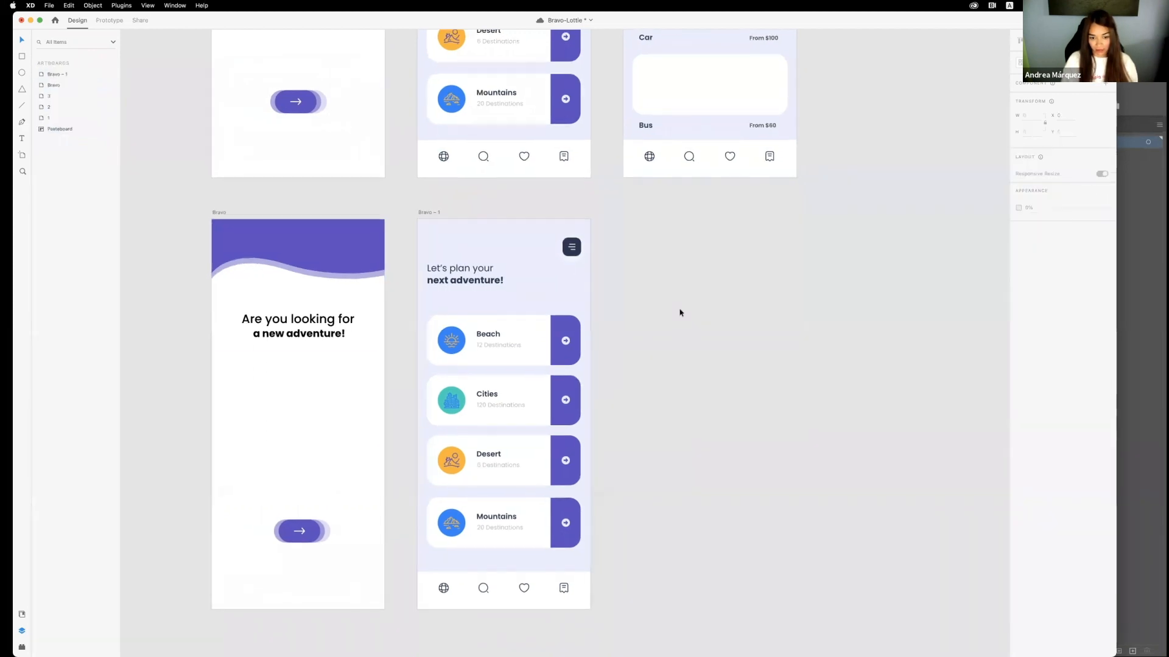
pyautogui.scroll(-5, 680, 312)
pyautogui.scroll(2, 679, 312)
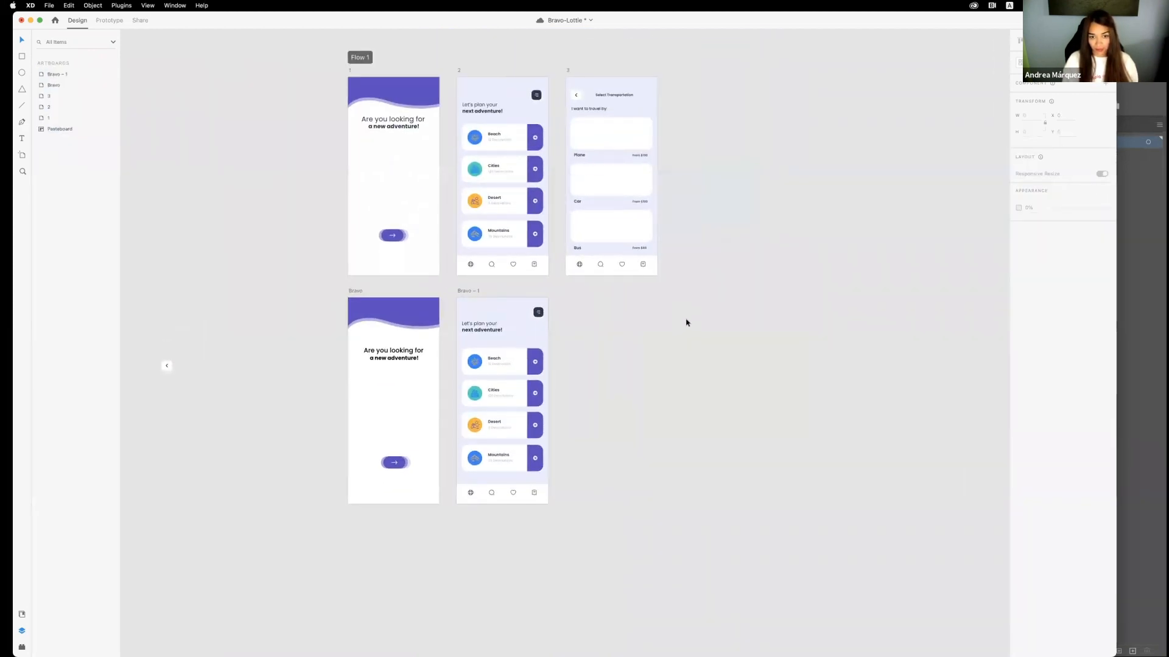
pyautogui.scroll(3, 686, 322)
pyautogui.scroll(3, 344, 279)
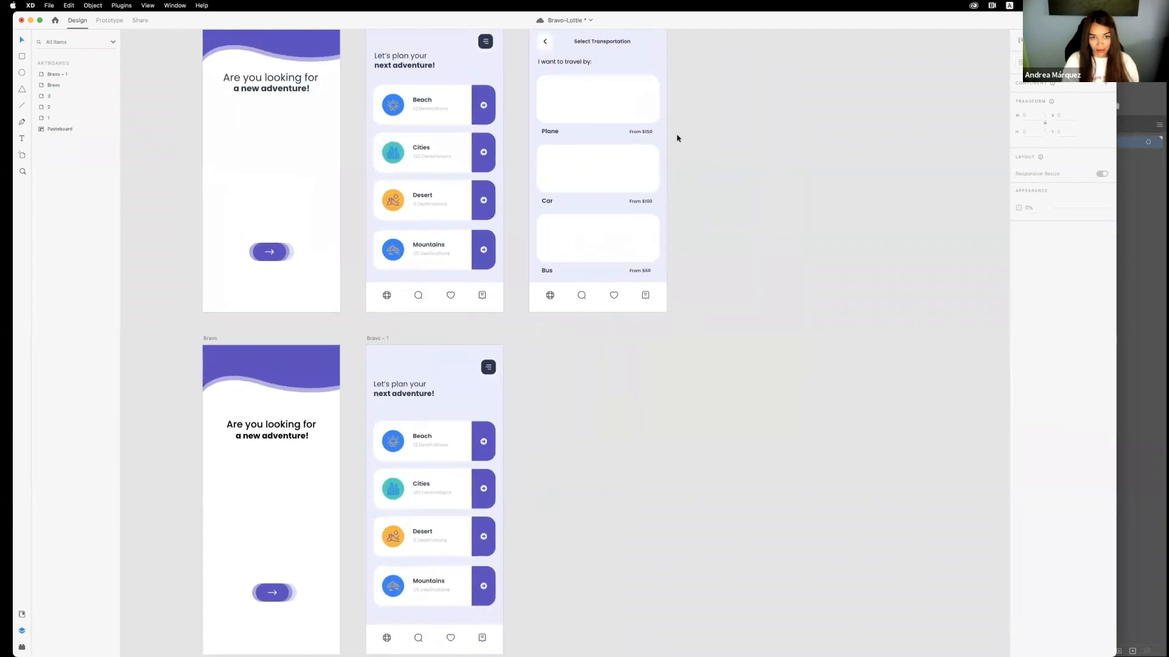
pyautogui.scroll(3, 677, 138)
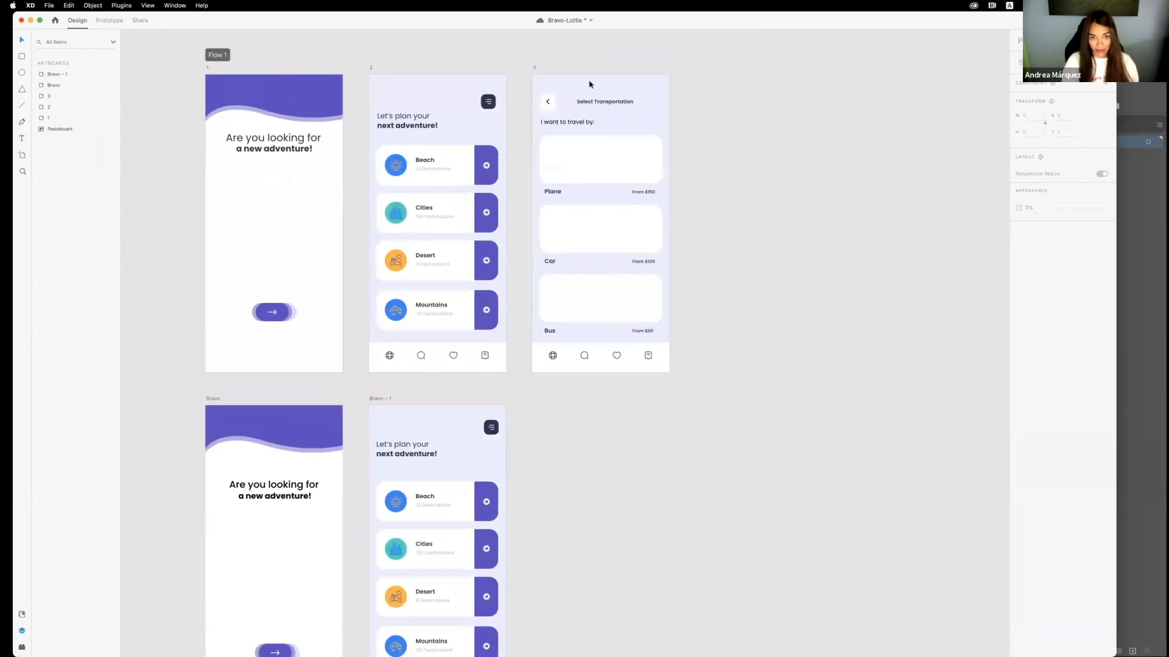
pyautogui.click(536, 70)
pyautogui.moveTo(536, 69); pyautogui.dragTo(563, 416)
pyautogui.scroll(-8, 733, 436)
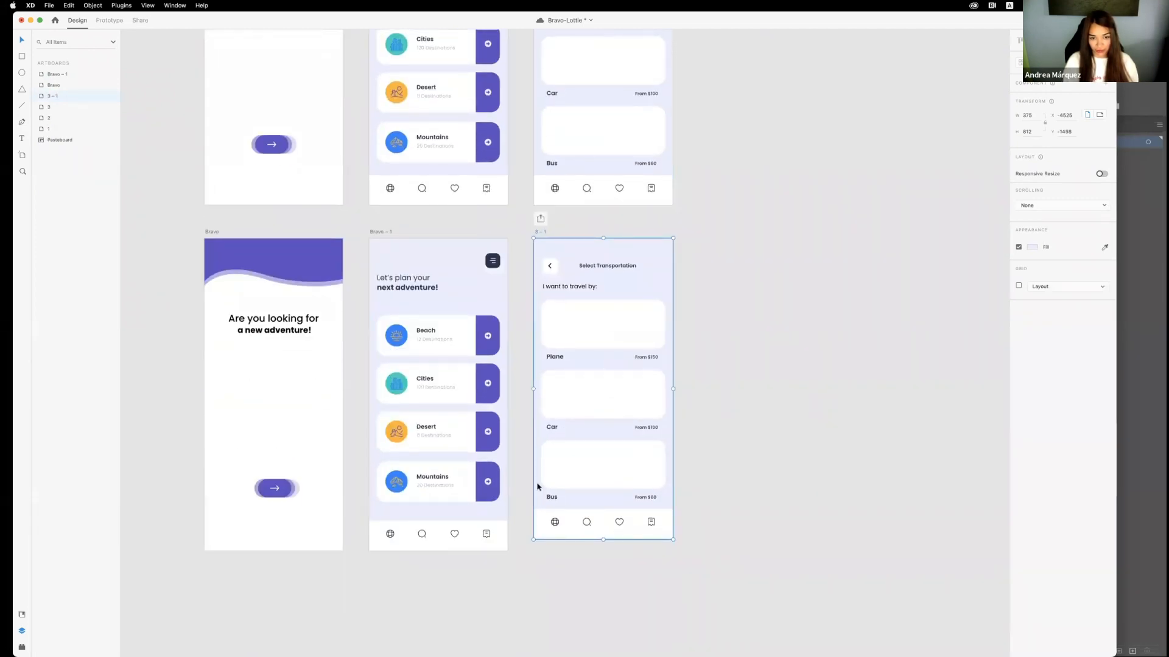
# - Extend the copied artboard down to the height of Bravo – 1 and move its navigation bar to the new lower edge
pyautogui.moveTo(603, 540); pyautogui.dragTo(604, 551)
pyautogui.click(659, 540)
pyautogui.click(700, 520)
# - Extend the area rectangle of the transportation container down to the navigation bar
pyautogui.click(620, 450)
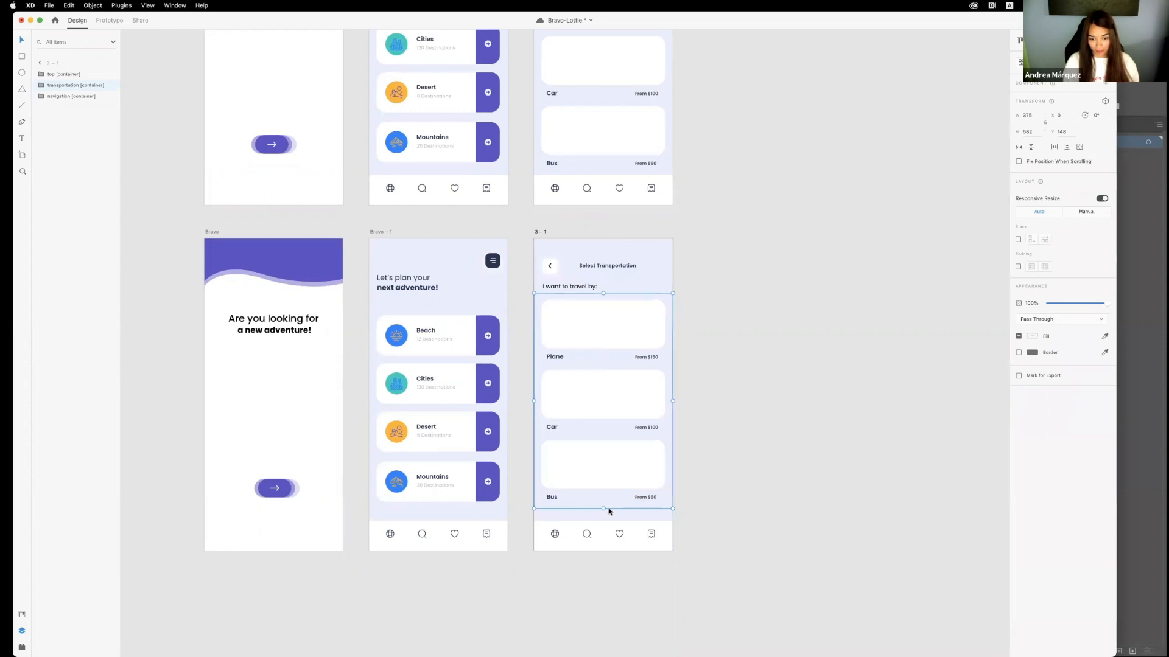
pyautogui.doubleClick(608, 508)
pyautogui.moveTo(603, 509); pyautogui.dragTo(603, 519)
pyautogui.press('Escape')
# - Move the Plane, Car and Bus cards down slightly together within the transportation container
pyautogui.doubleClick(605, 458)
pyautogui.keyDown('shift'); pyautogui.click(603, 383); pyautogui.keyUp('shift')
pyautogui.moveTo(602, 329); pyautogui.dragTo(602, 329)
pyautogui.click(743, 352)
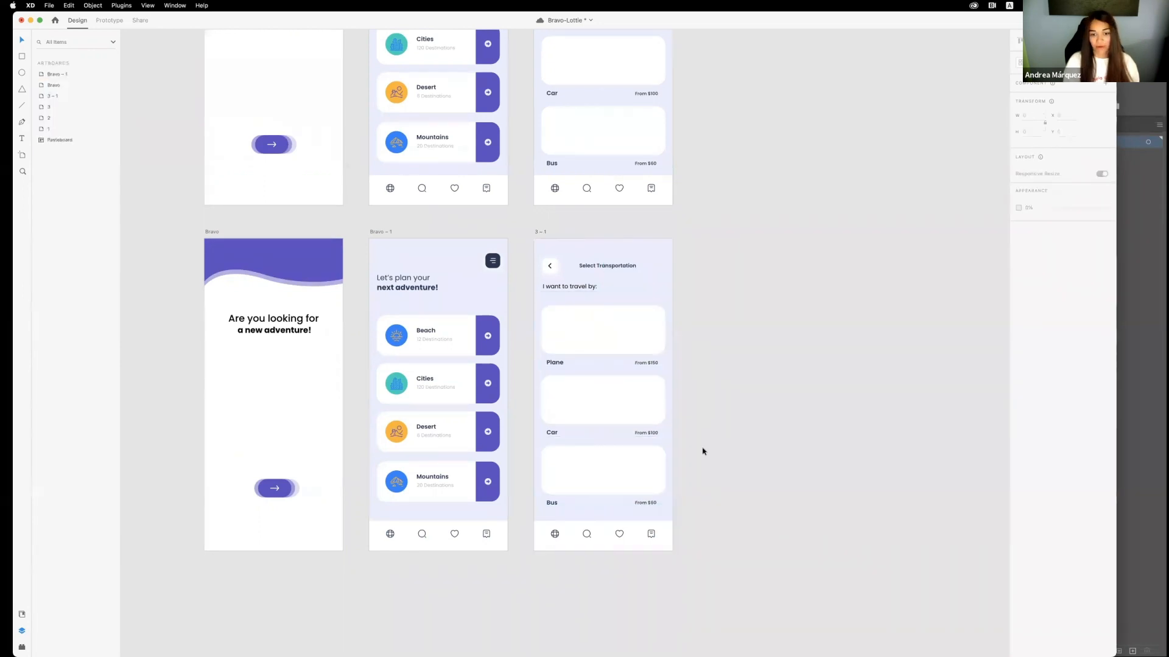
# - Inspect the top and transportation groups on artboard 3 – 1 and expand the lottie 3 group's layers
pyautogui.scroll(2, 702, 551)
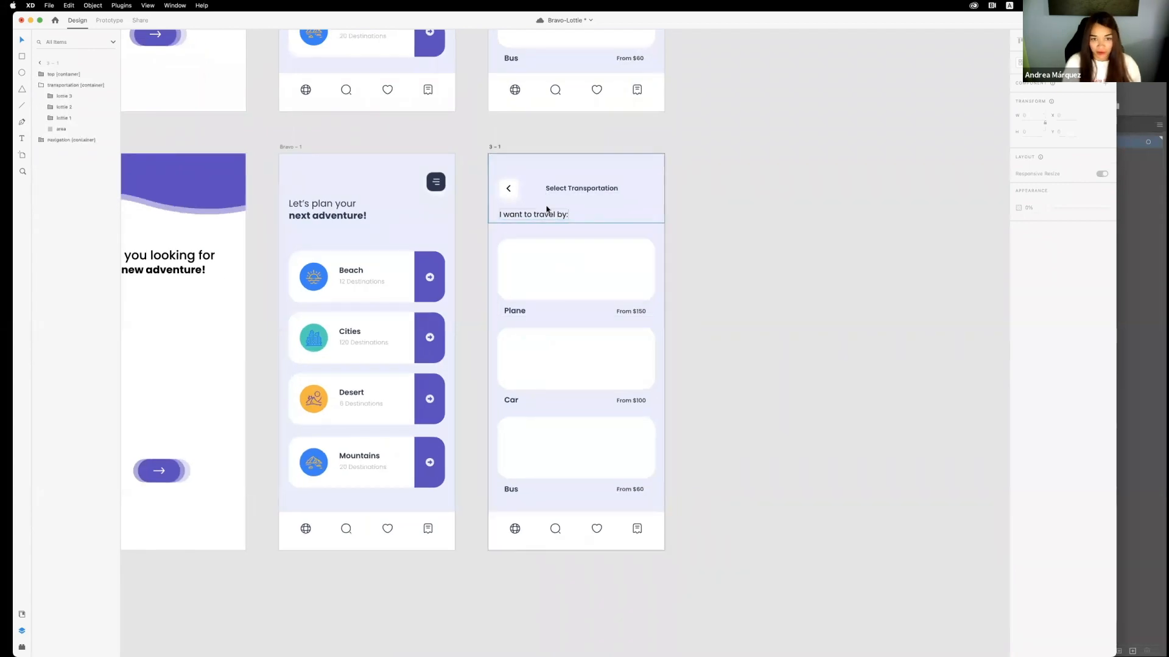
pyautogui.click(546, 190)
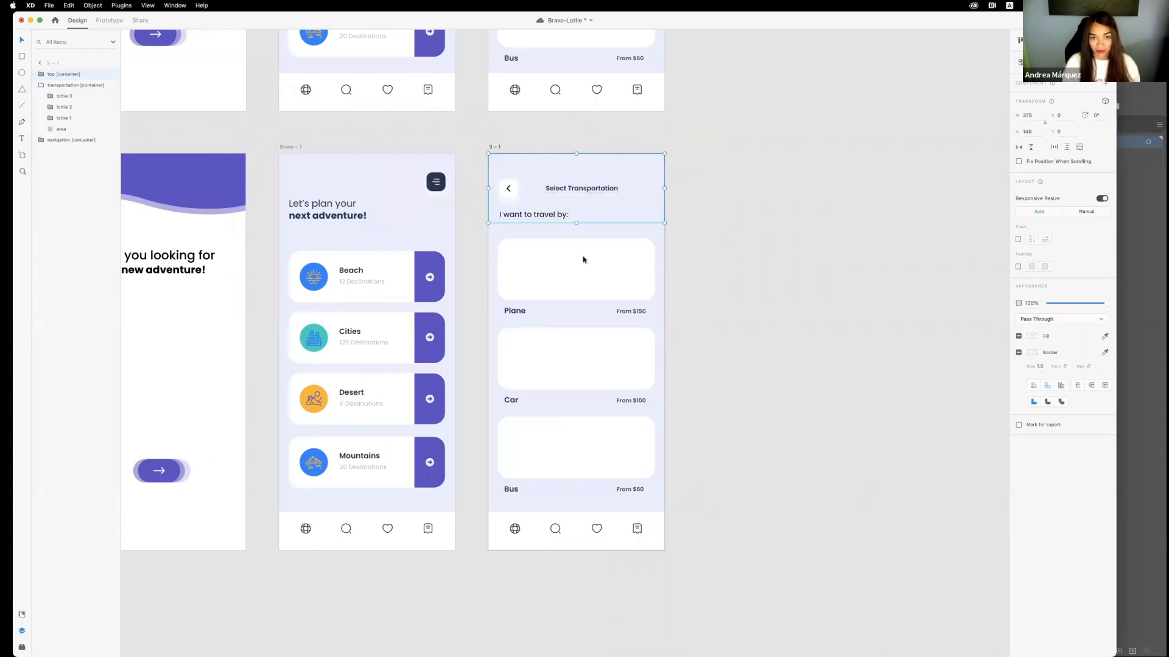
pyautogui.click(590, 269)
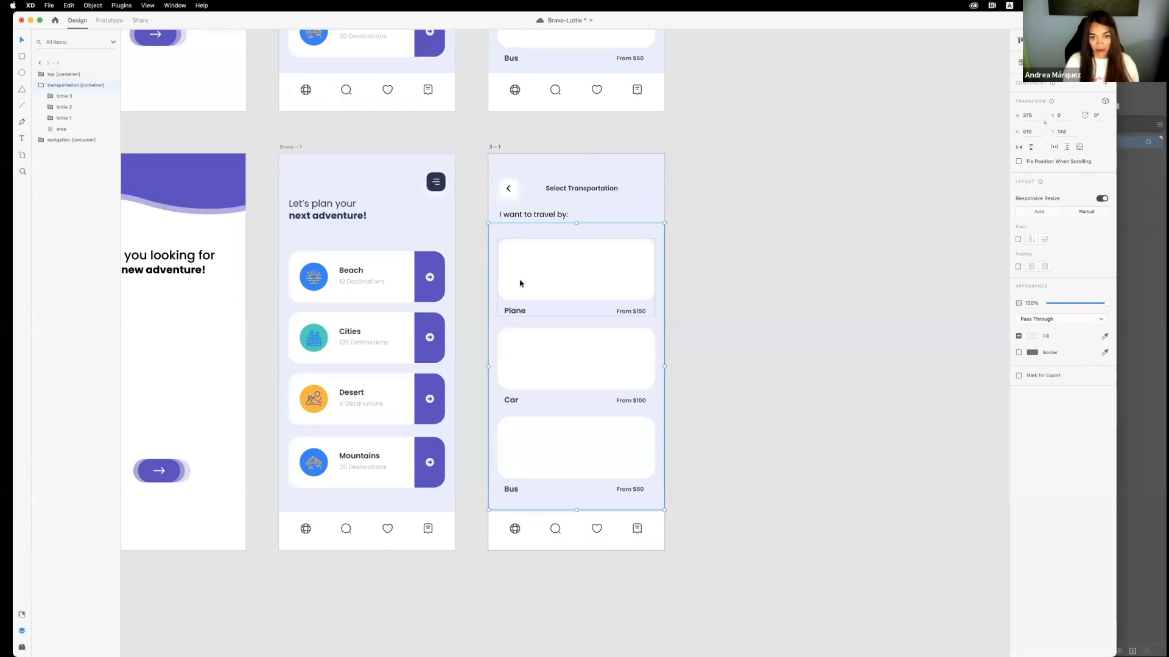
pyautogui.click(50, 97)
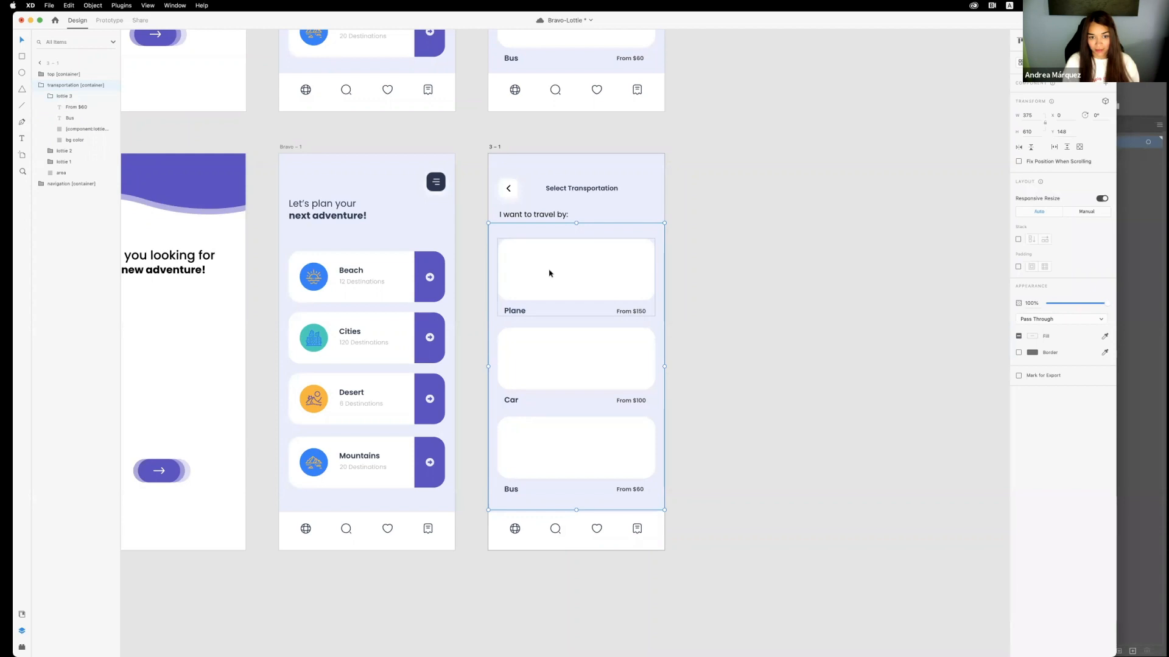
# - Duplicate the bg color layer inside the lottie 3 group and save the document
pyautogui.click(71, 140)
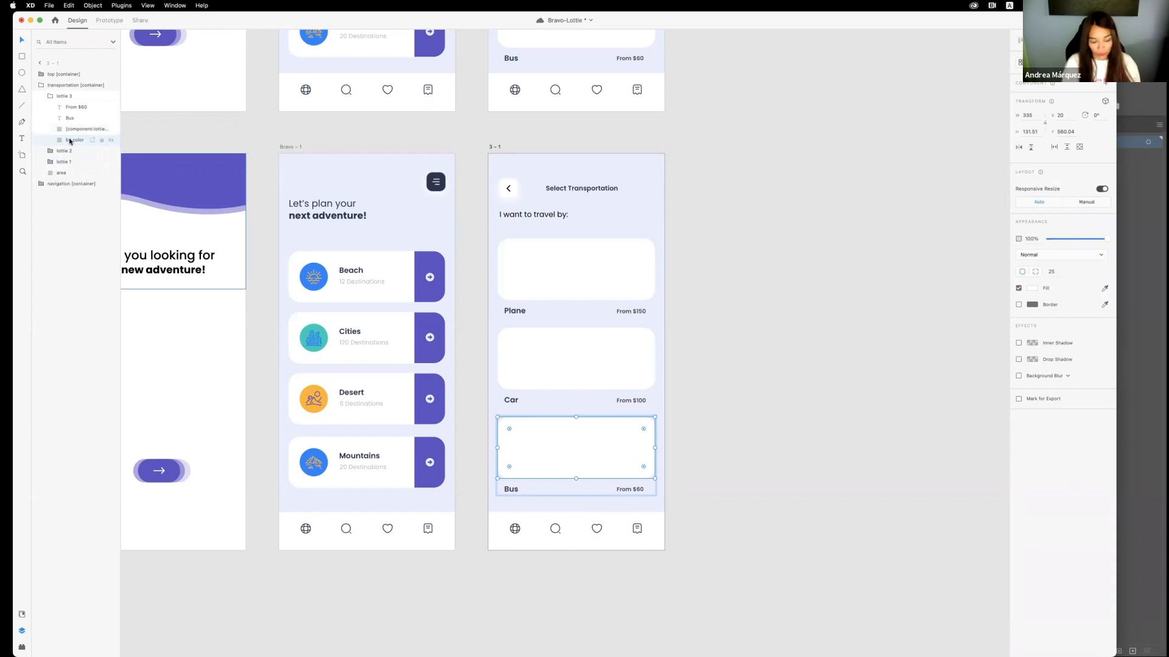
pyautogui.press('super+d')
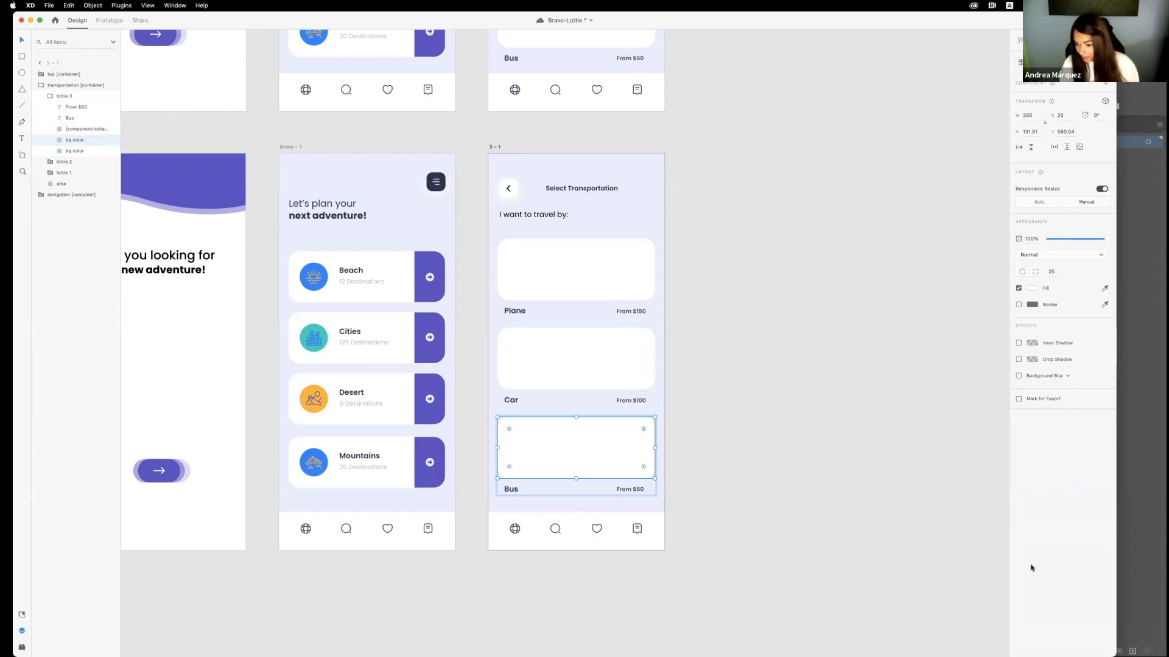
pyautogui.press('super+s')
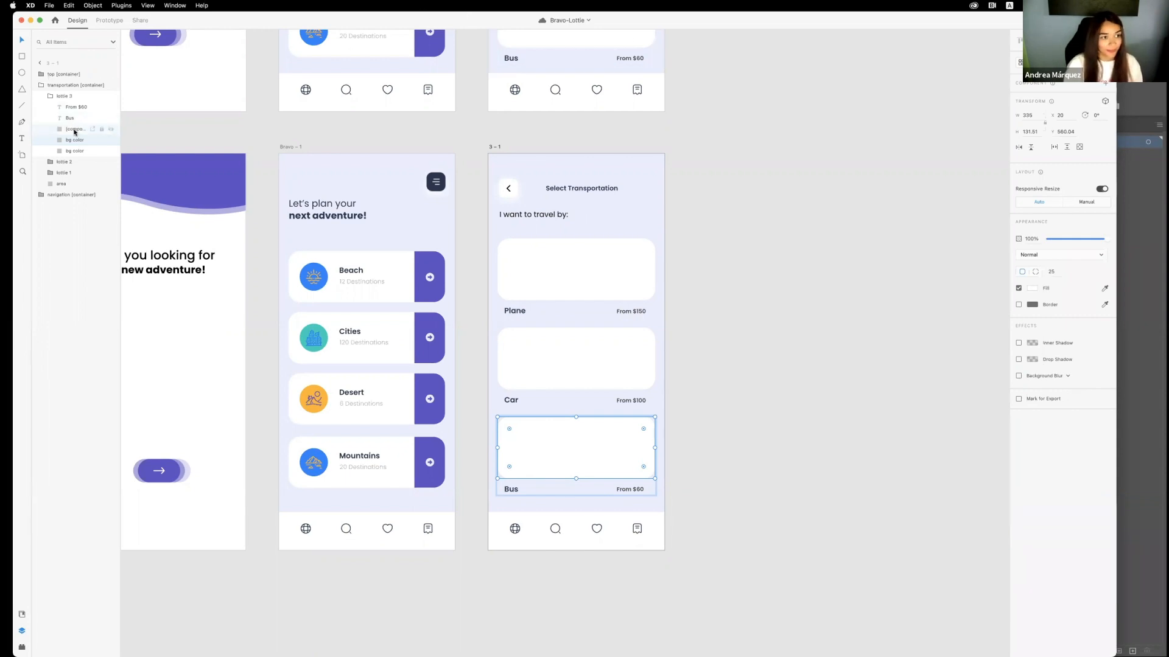
# - Delete the duplicate bg color layer from the lottie 3 group and select the Plane card's group
pyautogui.press('Delete')
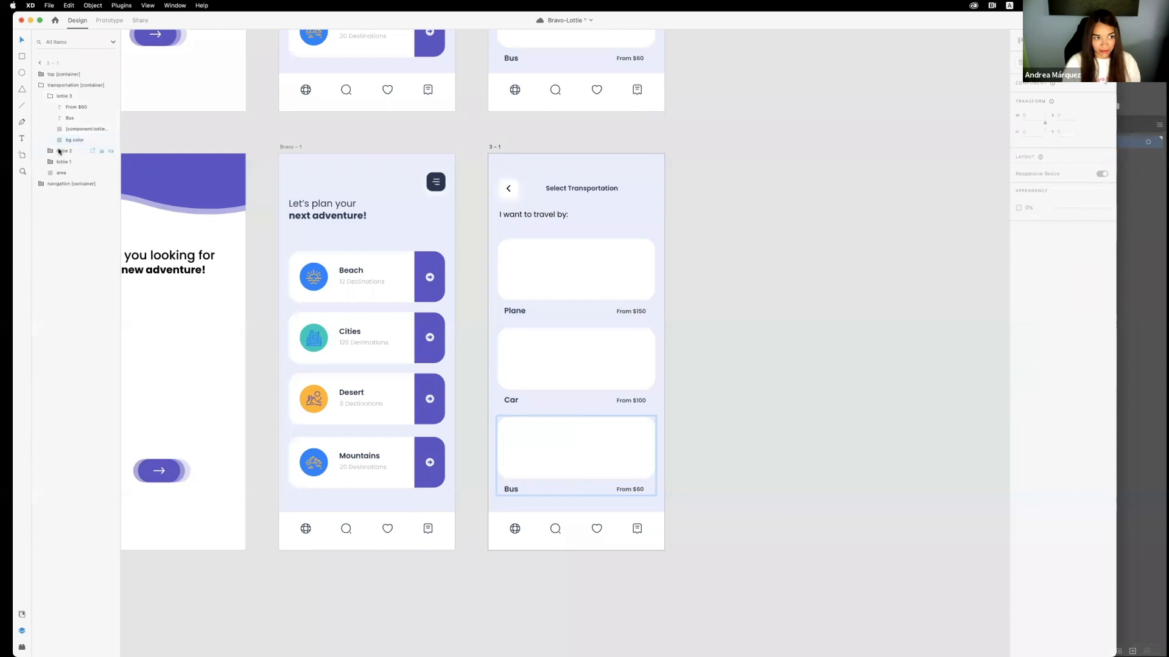
pyautogui.click(571, 258)
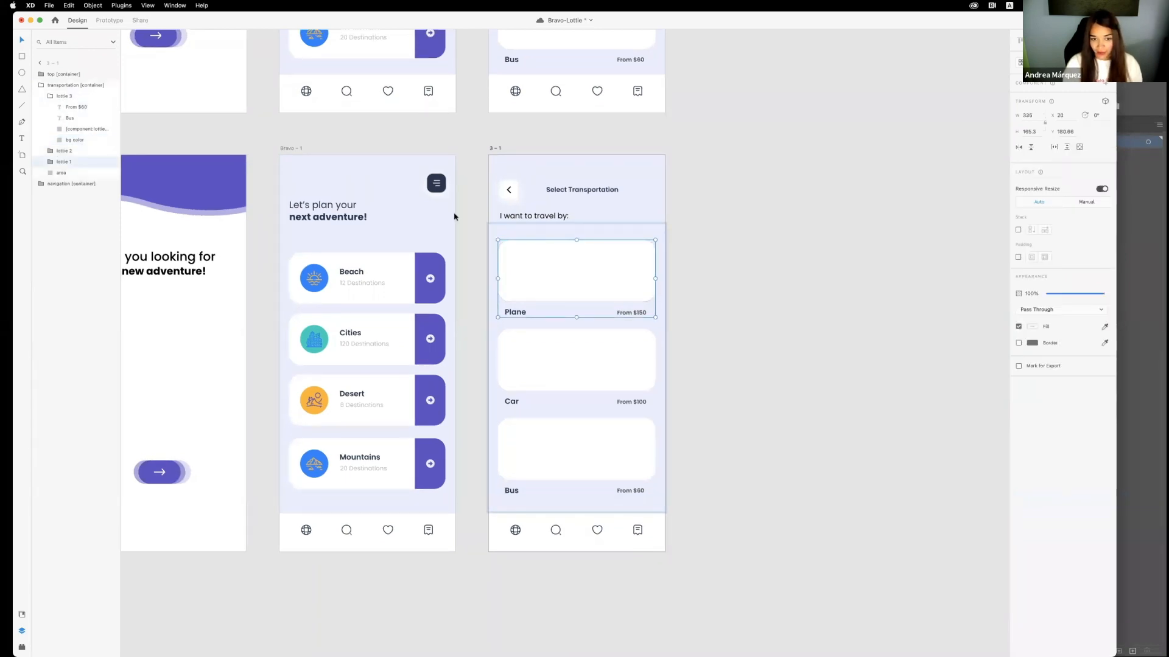
# - Examine the Car and Bus cards, the layers inside the lottie 2 and lottie 1 groups, and the navigation container on artboard 3 – 1
pyautogui.click(537, 358)
pyautogui.click(584, 462)
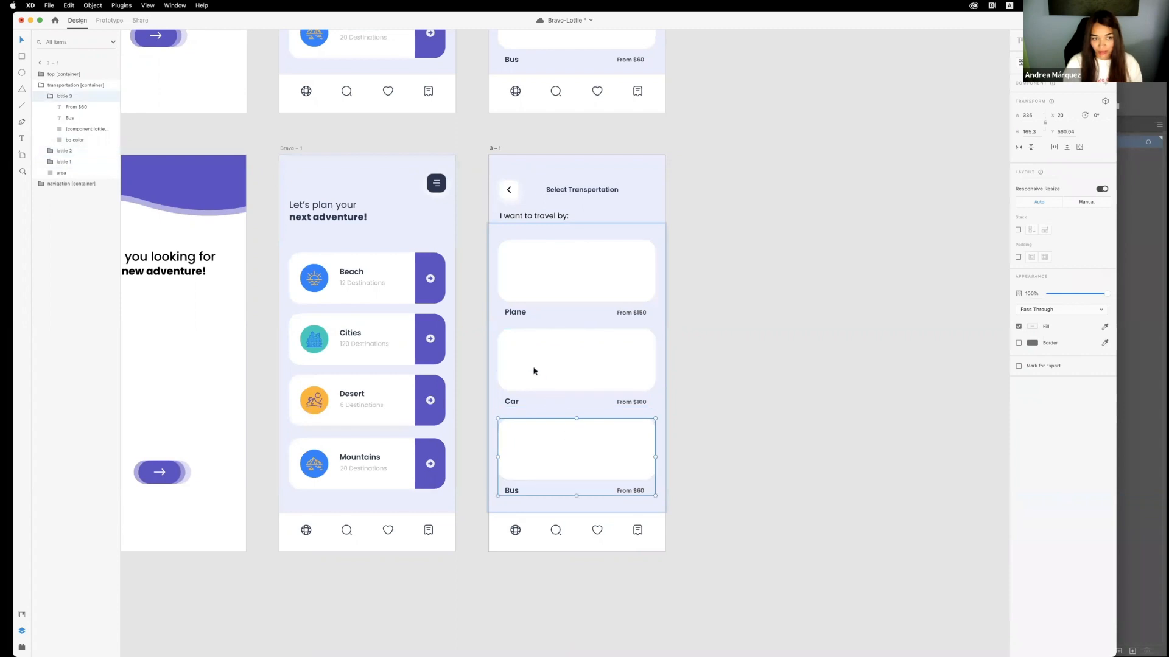
pyautogui.click(49, 152)
pyautogui.click(70, 184)
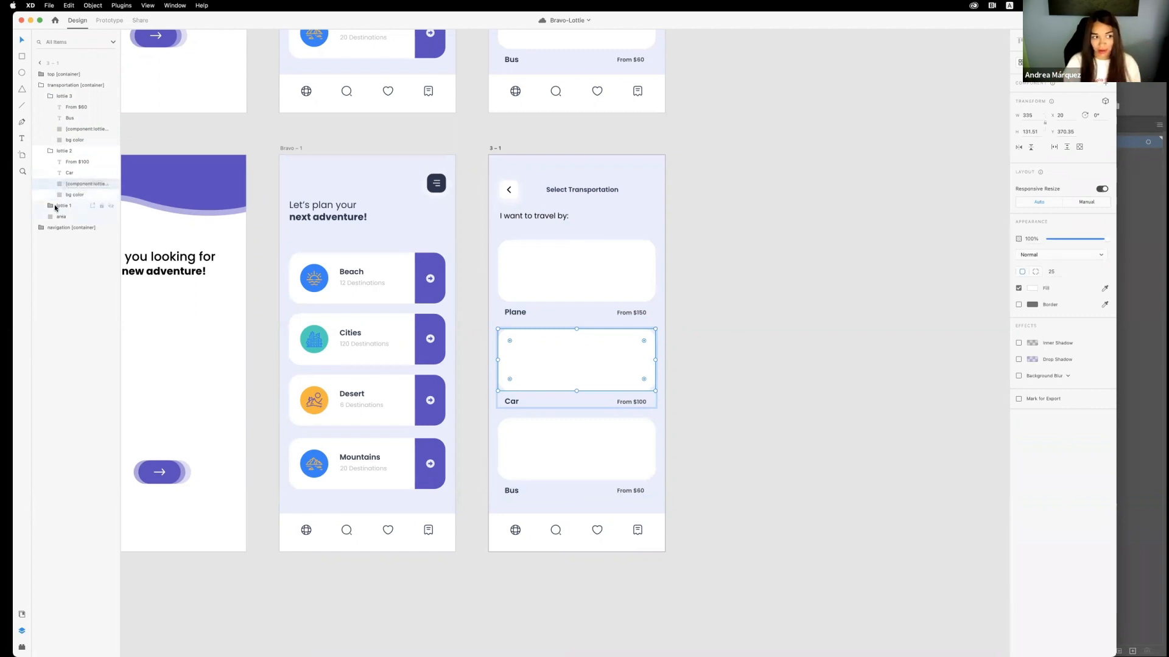
pyautogui.click(60, 207)
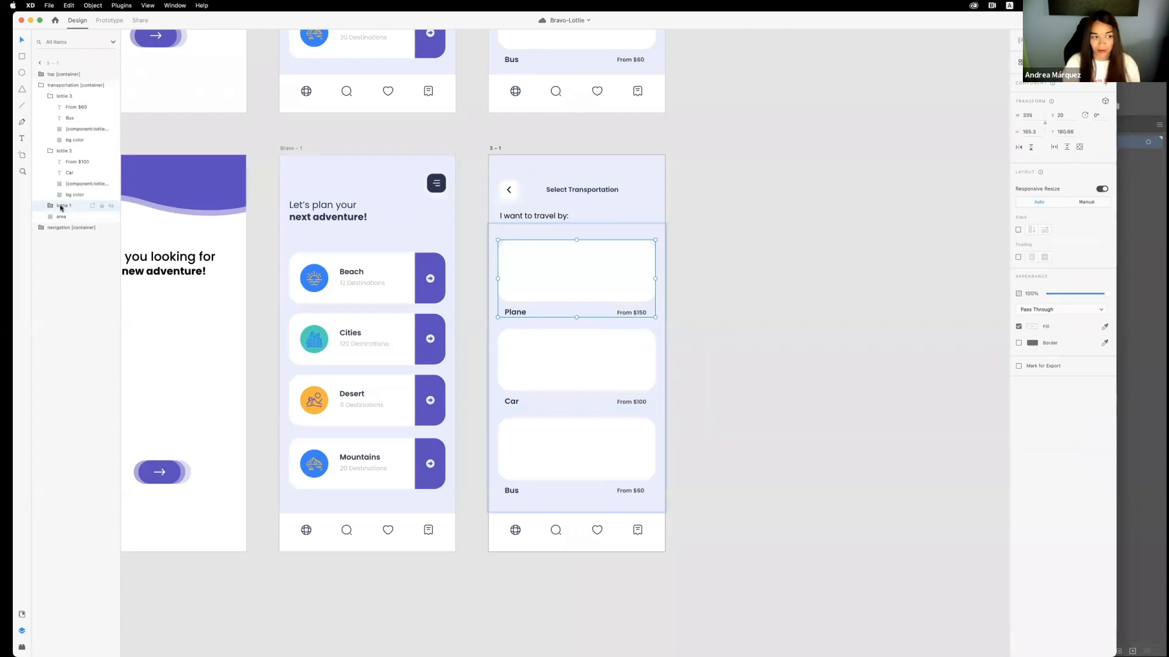
pyautogui.click(48, 208)
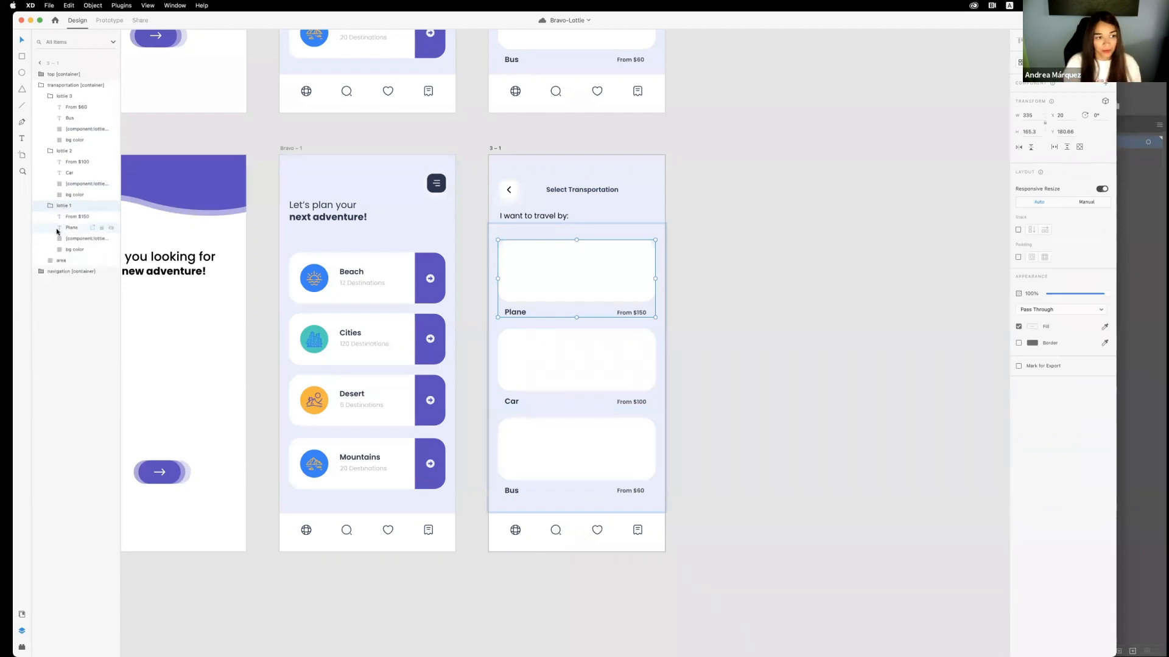
pyautogui.click(73, 273)
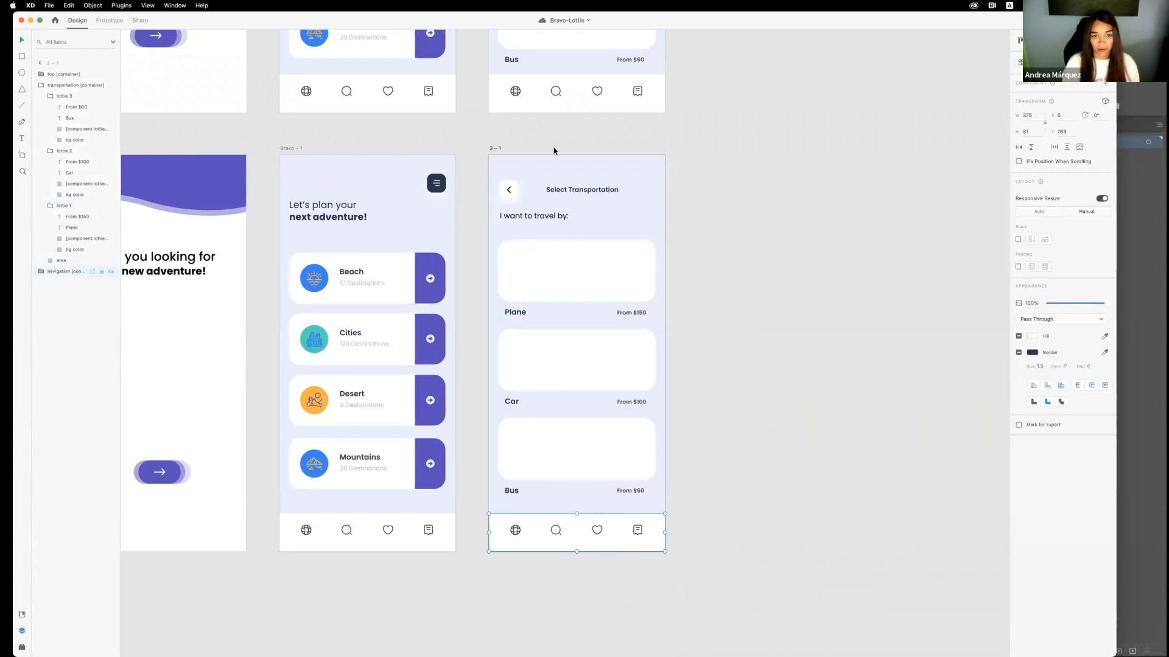
# - In Prototype mode, link the button started arrow on the Bravo artboard to the Bravo – 1 artboard
pyautogui.hscroll(-5, 466, 151)
pyautogui.click(466, 147)
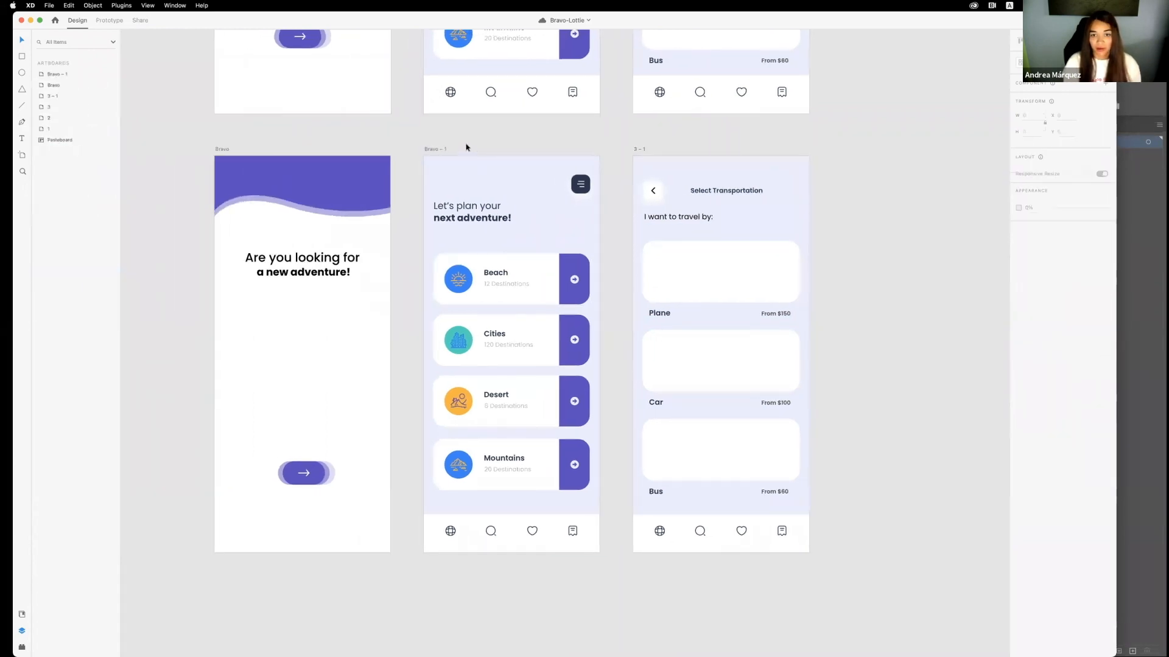
pyautogui.click(110, 20)
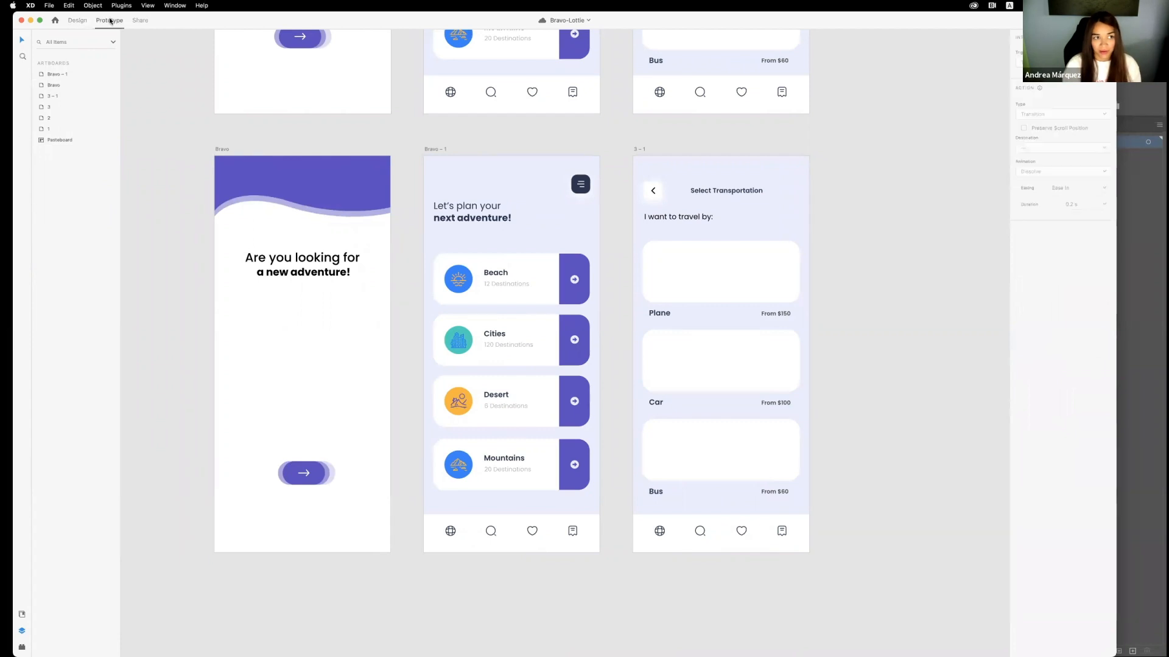
pyautogui.click(305, 474)
pyautogui.doubleClick(299, 468)
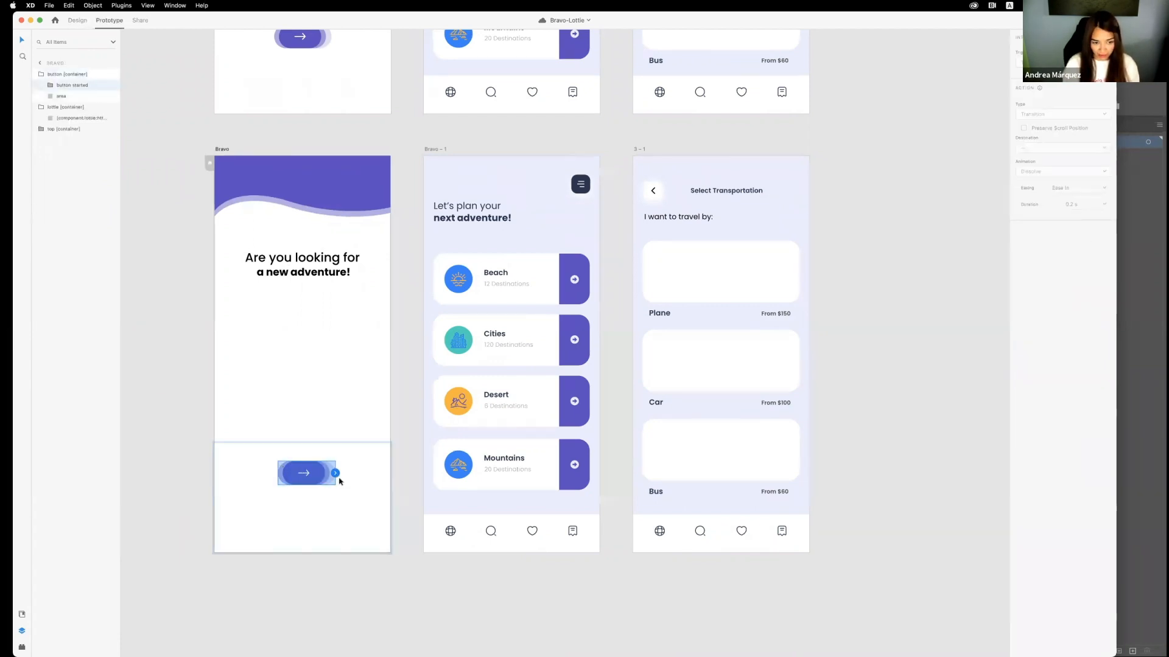
pyautogui.moveTo(335, 473); pyautogui.dragTo(439, 239)
pyautogui.scroll(1, 437, 247)
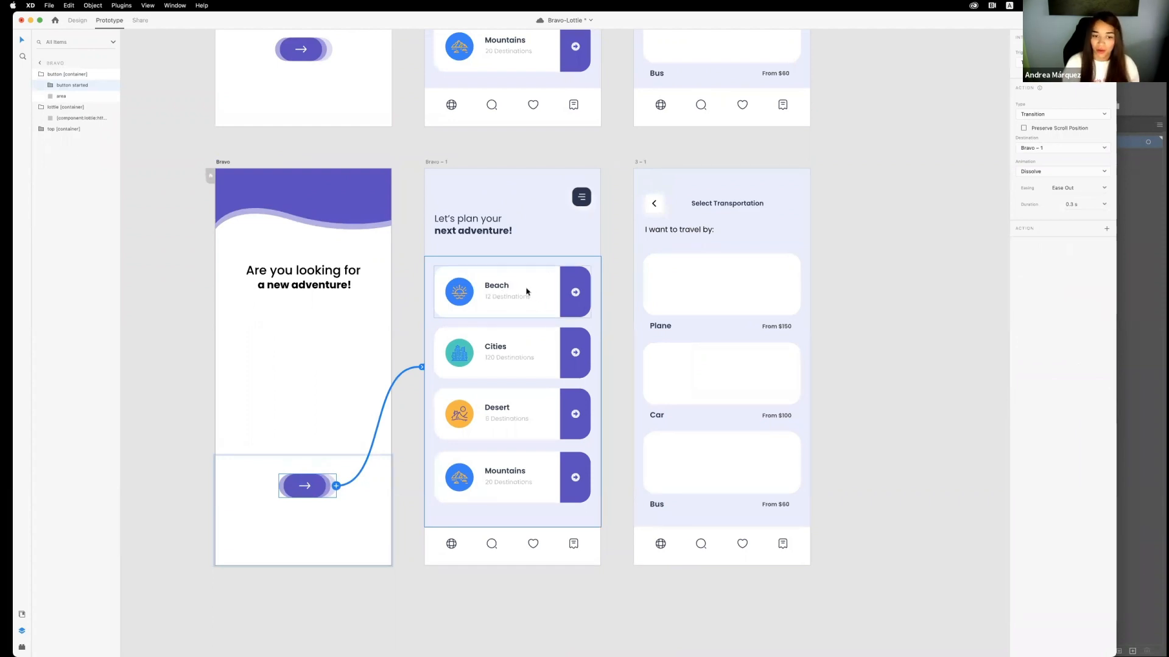
# - Link the Beach, Cities, Desert and Mountains cards on Bravo – 1 to artboard 3 – 1
pyautogui.hscroll(-1, 498, 357)
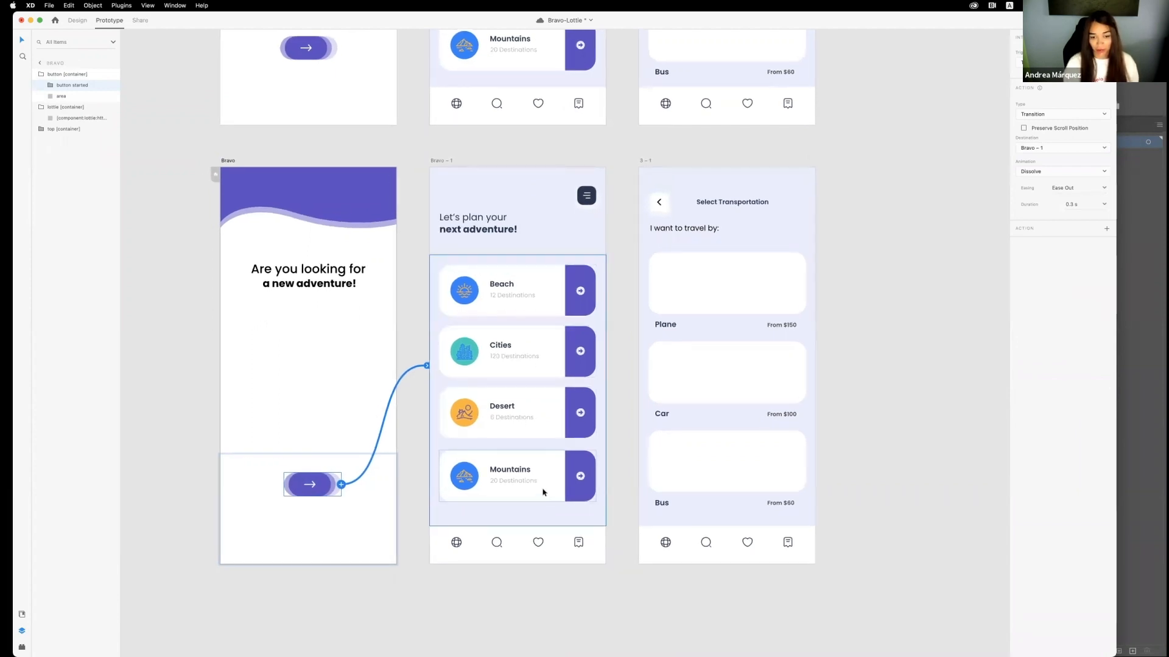
pyautogui.click(554, 496)
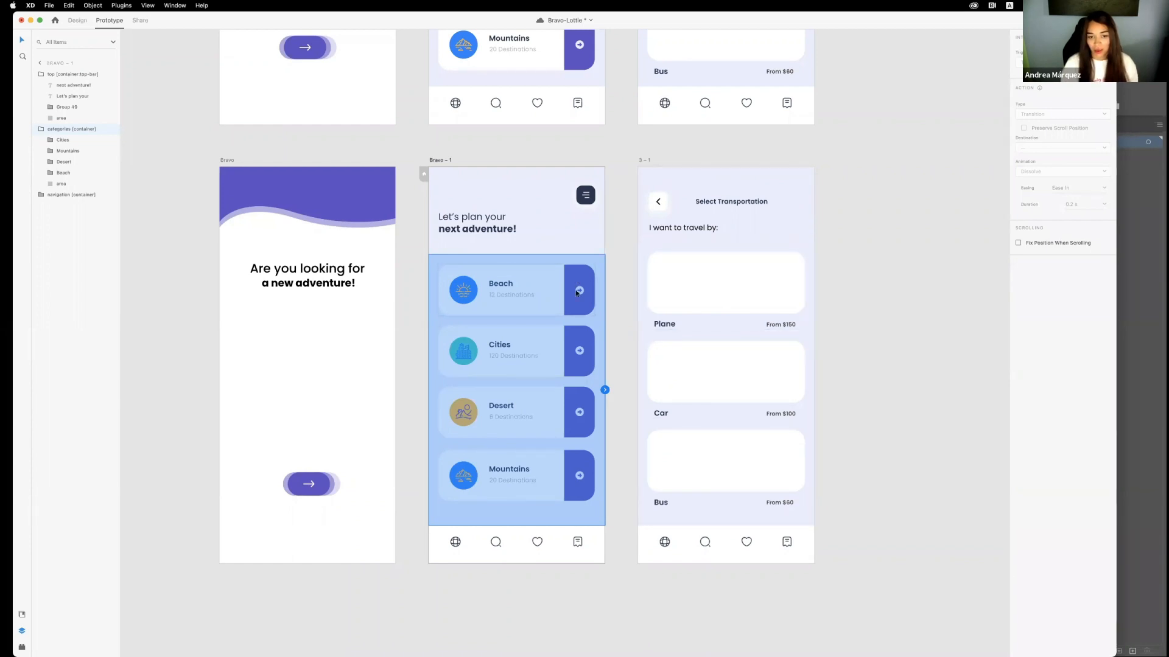
pyautogui.doubleClick(566, 297)
pyautogui.moveTo(596, 291); pyautogui.dragTo(652, 291)
pyautogui.click(544, 346)
pyautogui.moveTo(595, 351); pyautogui.dragTo(656, 361)
pyautogui.click(555, 407)
pyautogui.moveTo(595, 412); pyautogui.dragTo(645, 409)
pyautogui.click(534, 479)
pyautogui.rightClick(535, 479)
pyautogui.click(535, 479)
pyautogui.moveTo(596, 476); pyautogui.dragTo(646, 389)
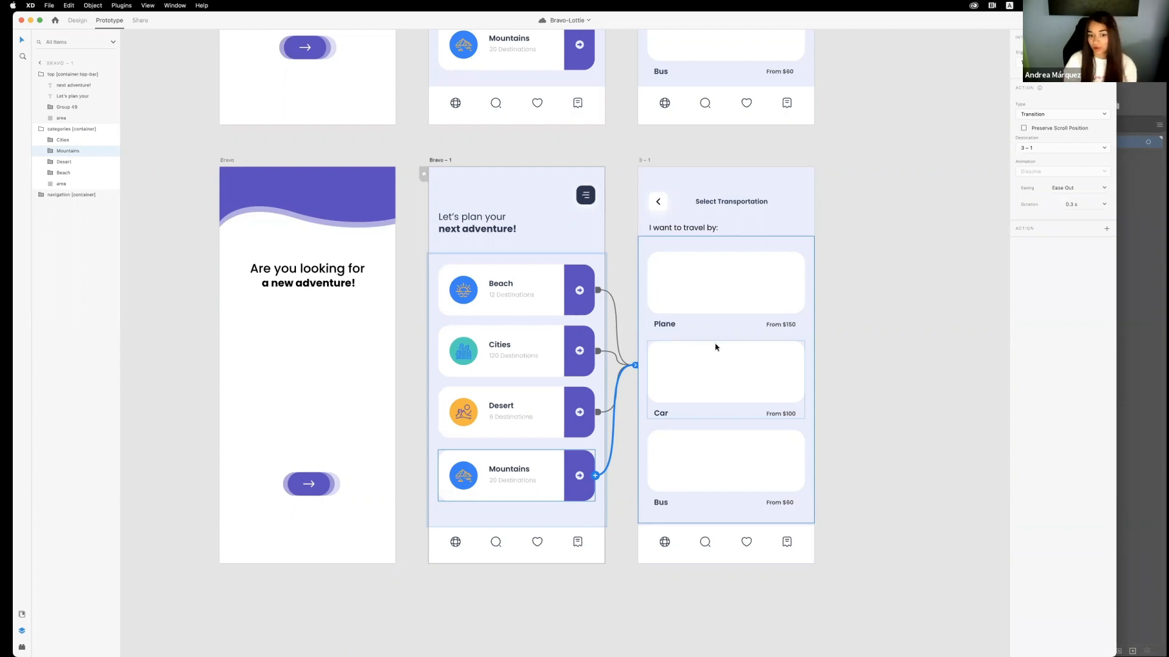
# - Link the back arrow's square on artboard 3 – 1 to the Bravo – 1 artboard
pyautogui.click(361, 164)
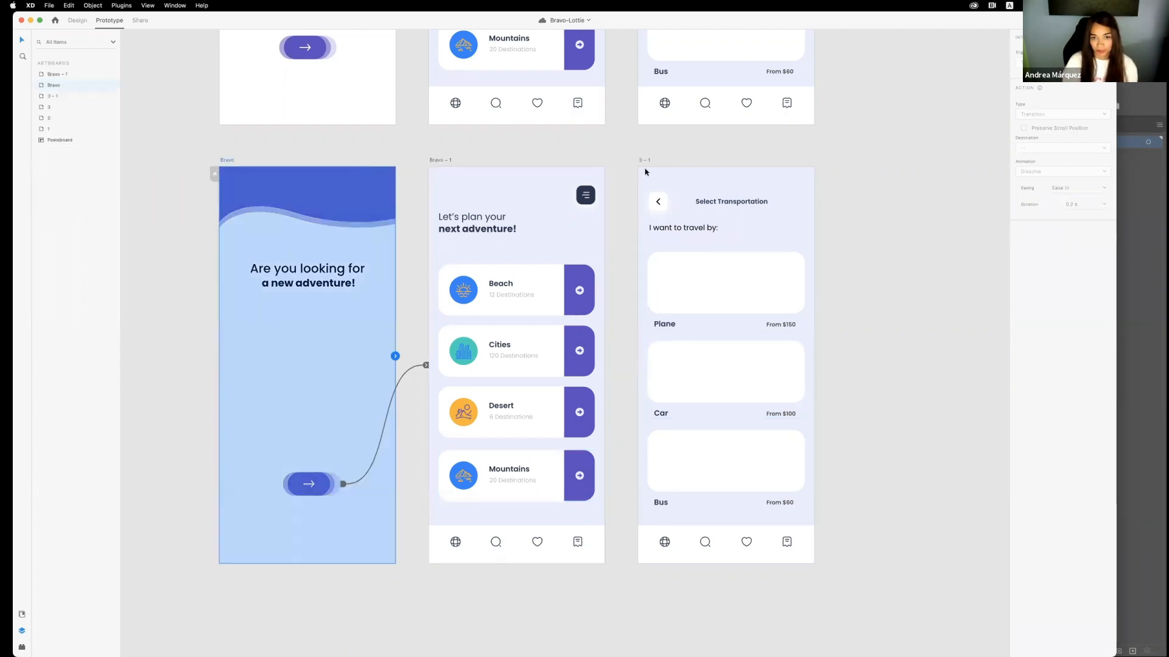
pyautogui.click(666, 207)
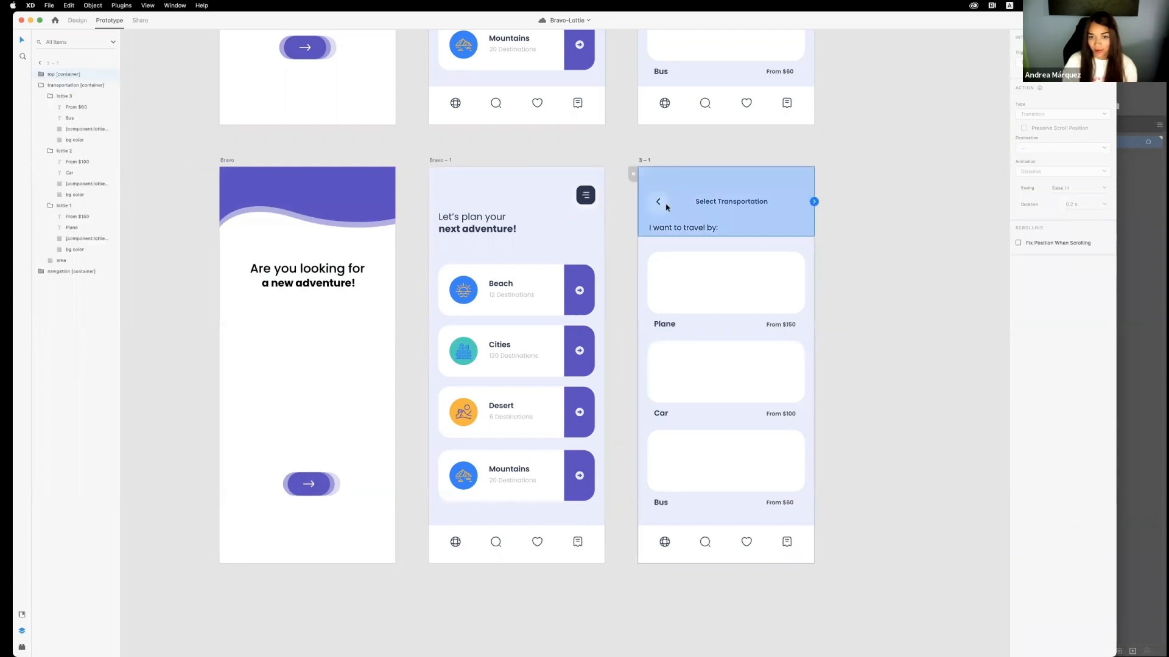
pyautogui.doubleClick(665, 206)
pyautogui.moveTo(667, 201); pyautogui.dragTo(558, 244)
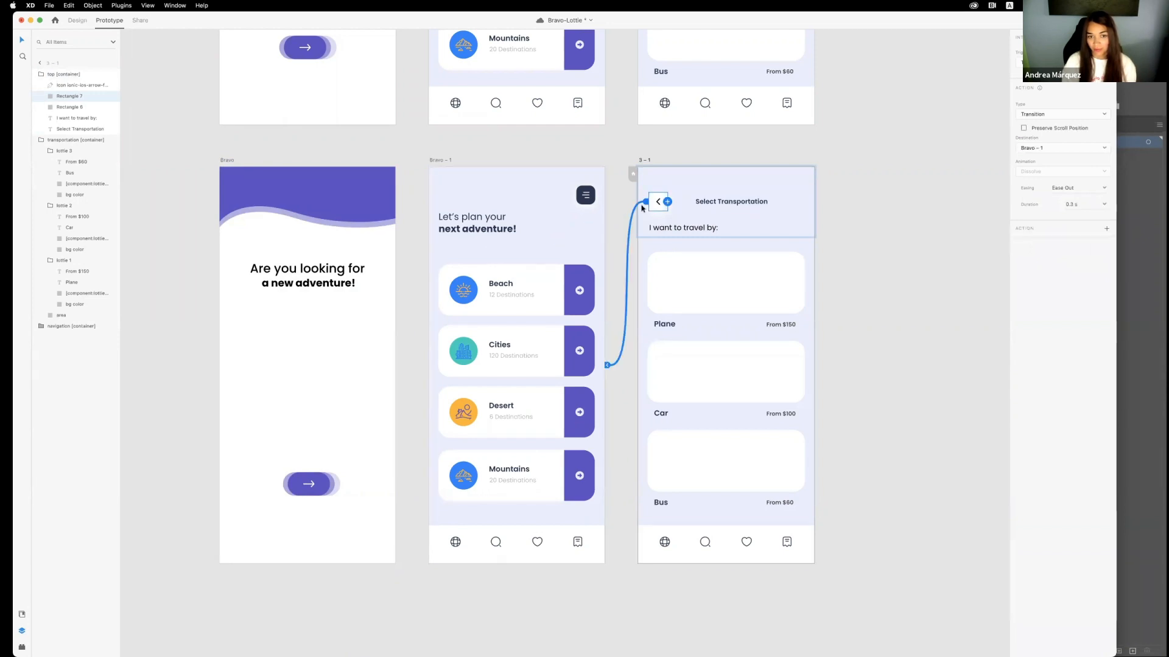
# - Save the document and update the Bravo-Lottie project through the Bravo Studio plugin
pyautogui.scroll(-3, 457, 273)
pyautogui.scroll(2, 459, 274)
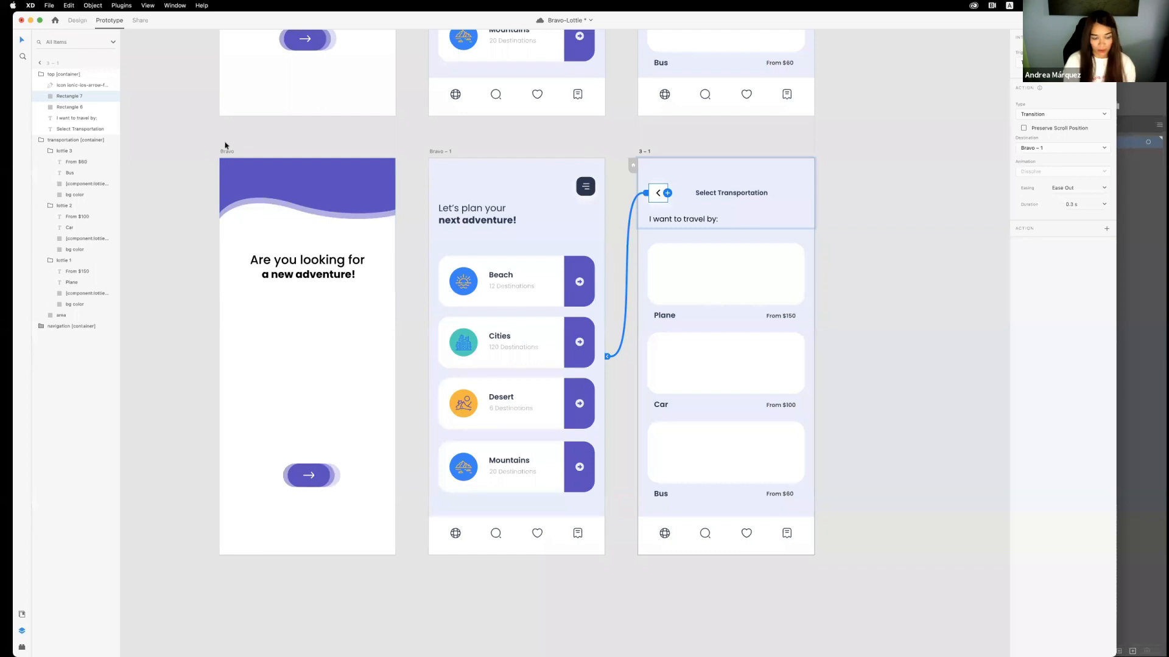
pyautogui.press('super+s')
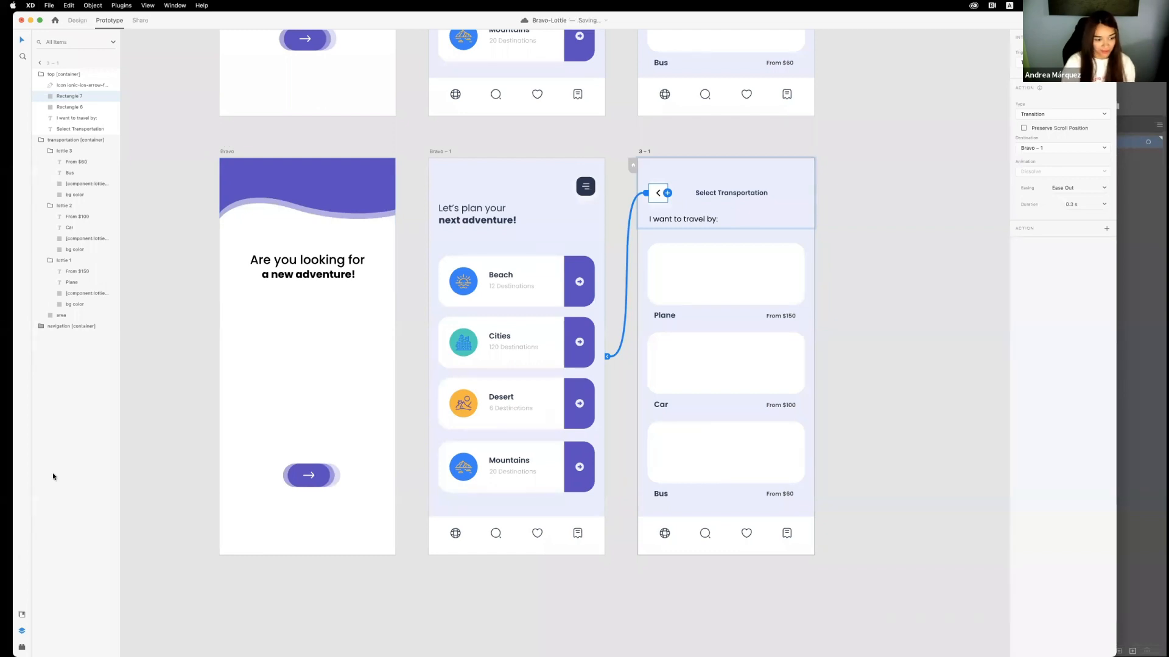
pyautogui.click(23, 647)
pyautogui.click(58, 135)
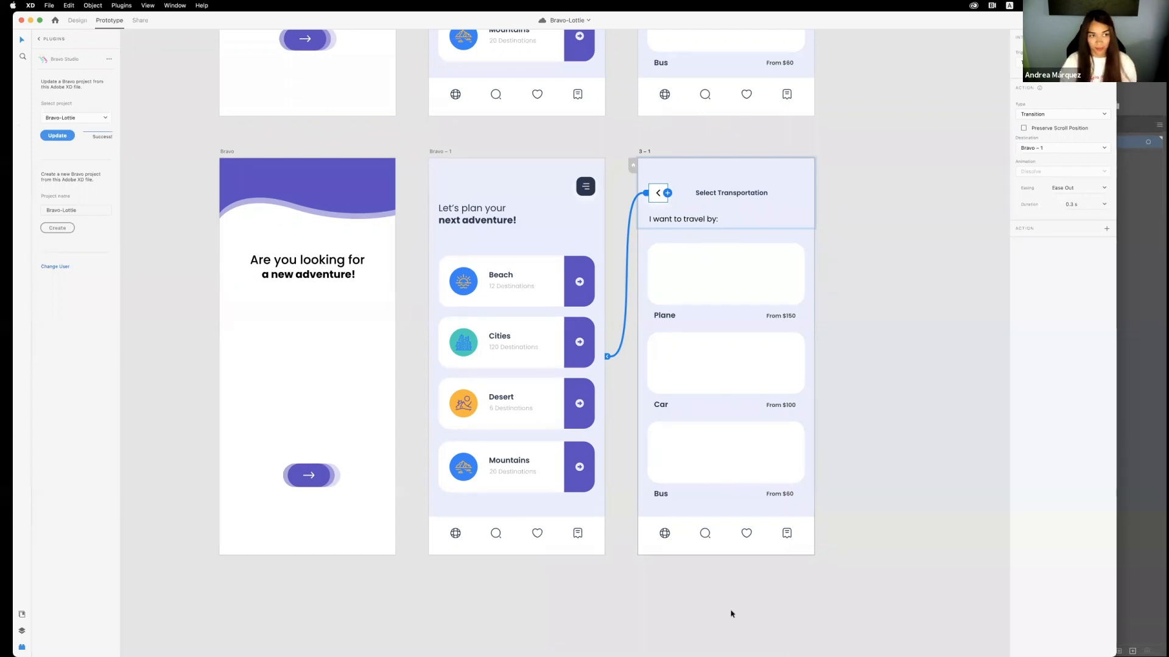
# - Switch to the mirrored phone in QuickTime Player to preview the travel app, and close its window when done
pyautogui.moveTo(681, 650)
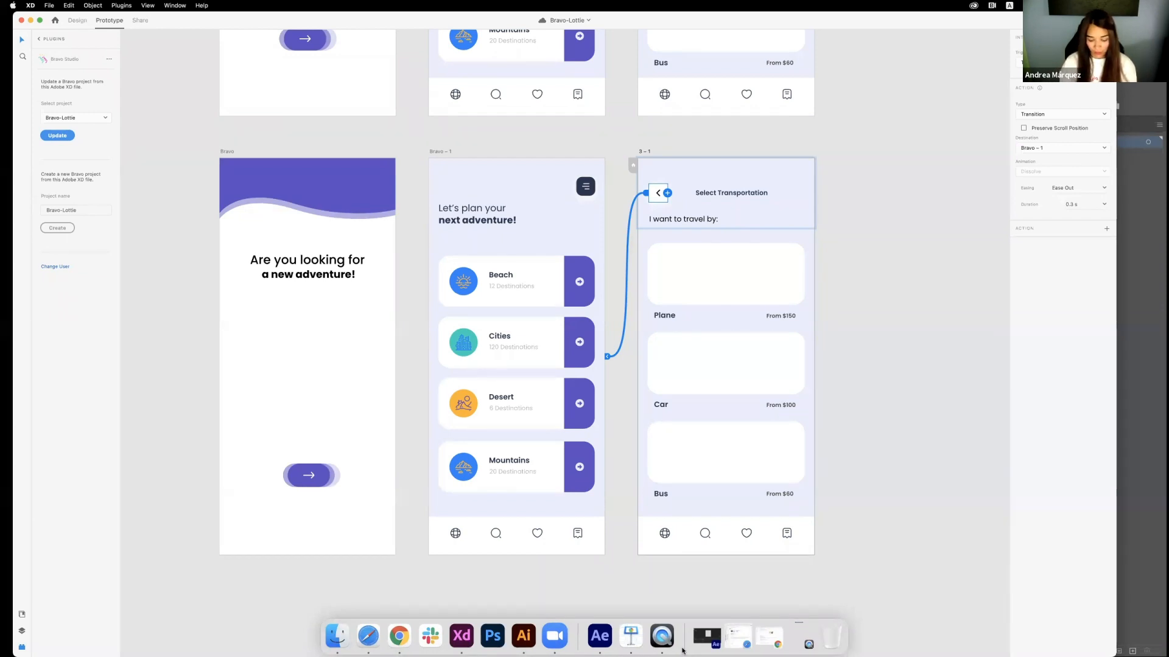
pyautogui.click(802, 646)
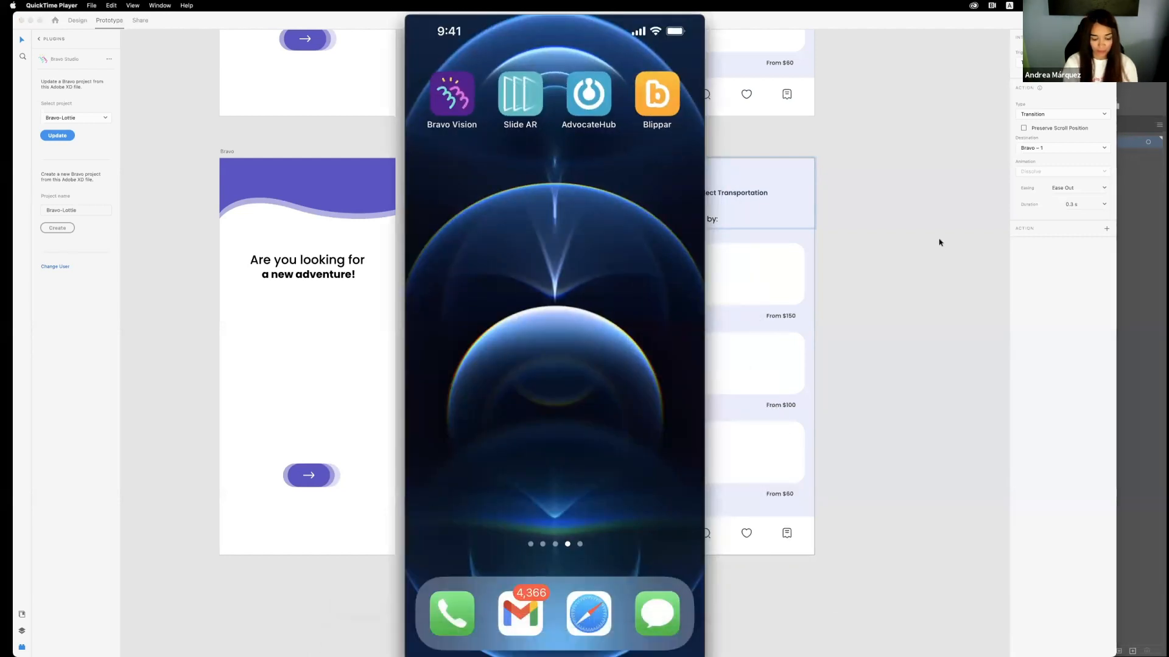
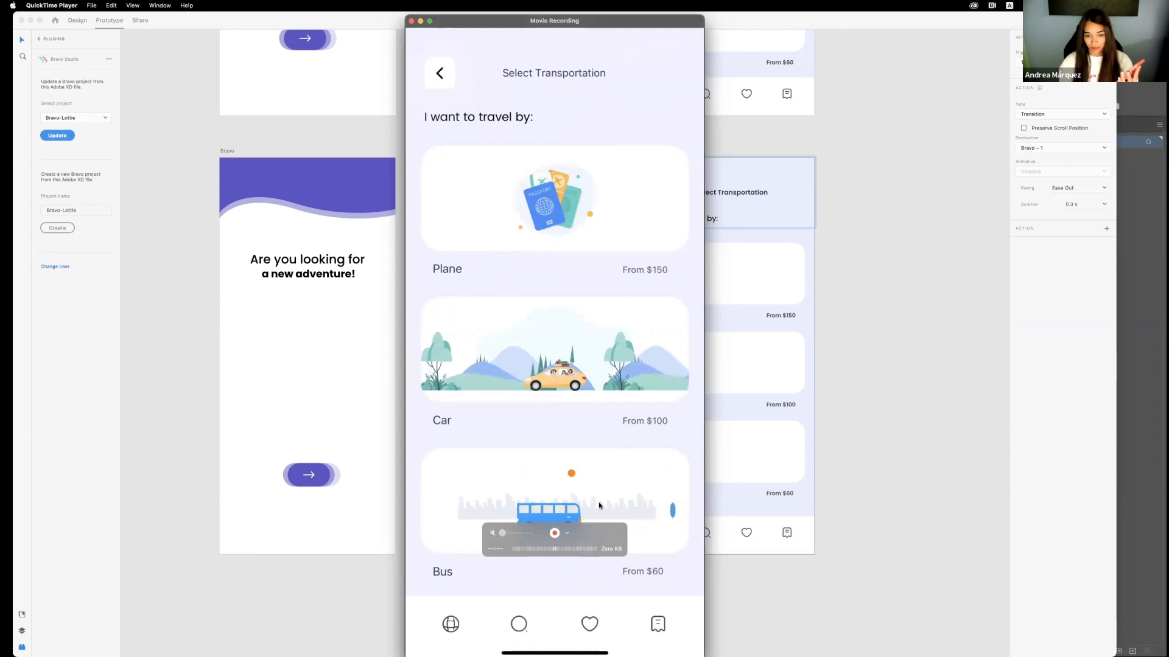
pyautogui.scroll(1, 835, 293)
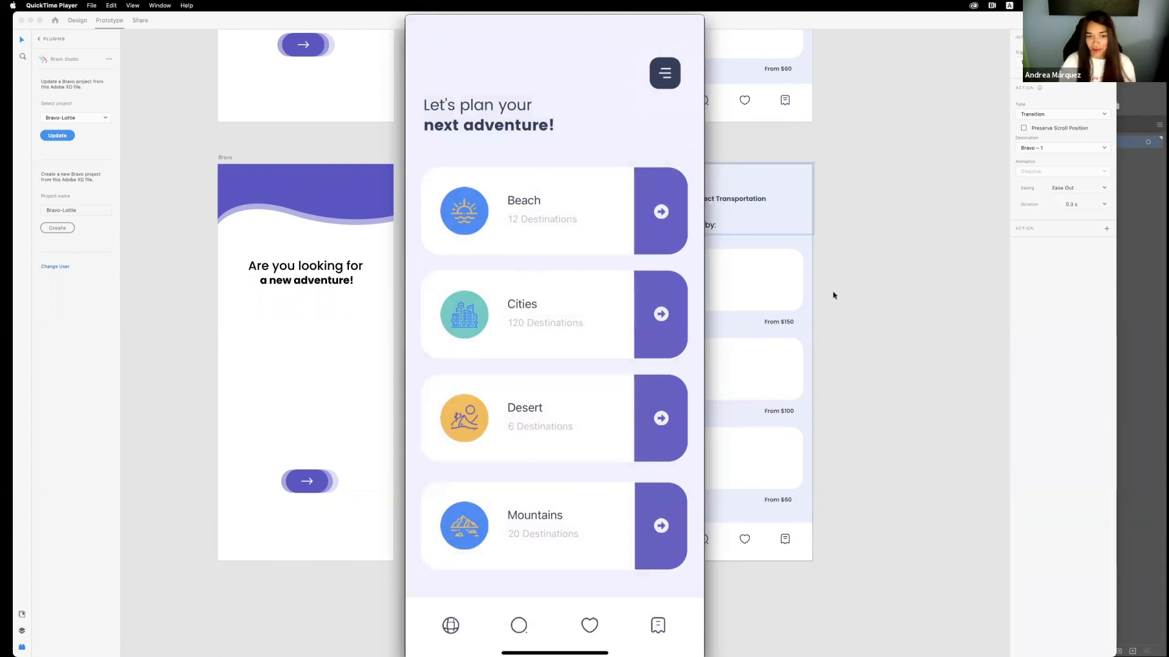
pyautogui.moveTo(428, 53)
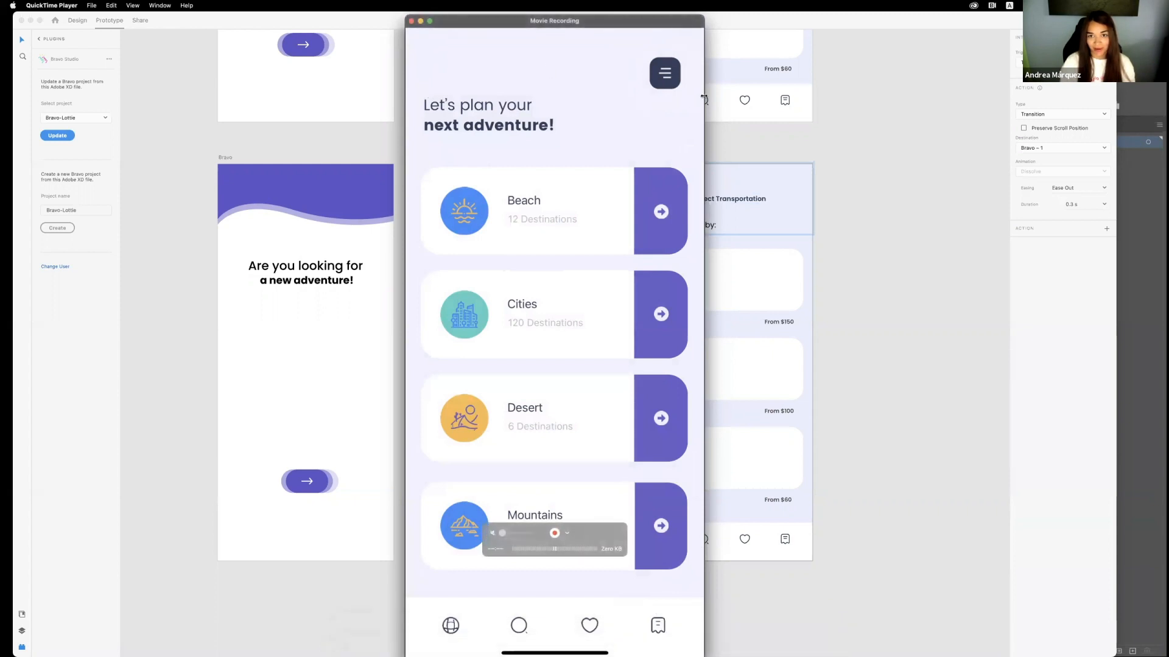
pyautogui.moveTo(703, 98); pyautogui.dragTo(626, 97)
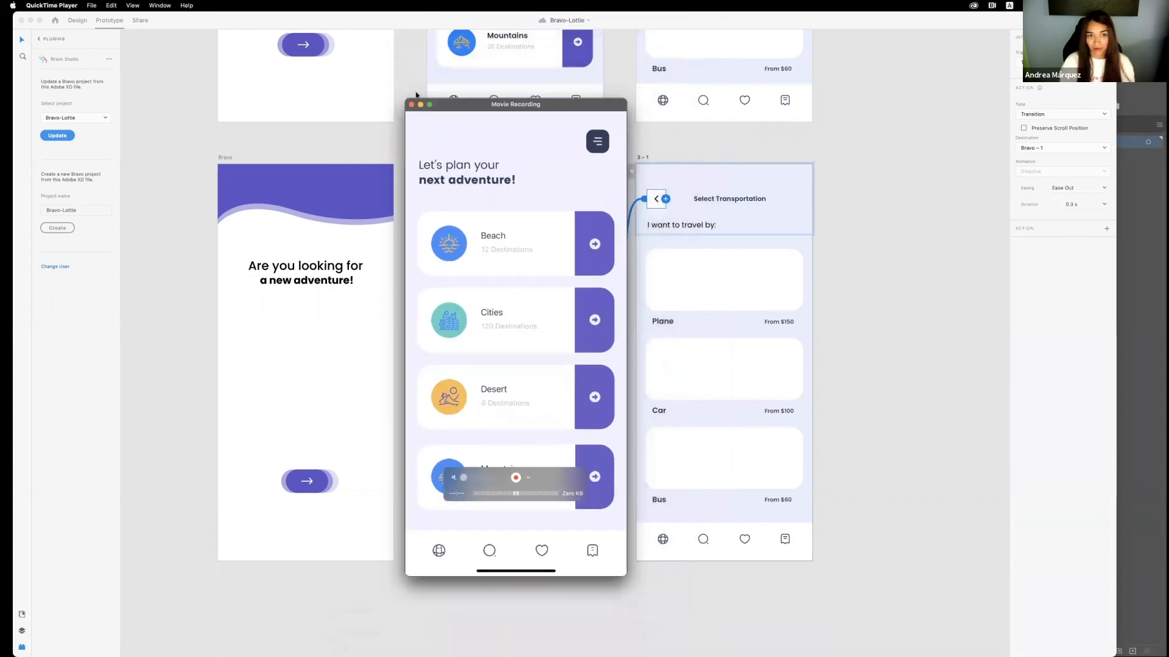
pyautogui.click(411, 105)
pyautogui.click(855, 156)
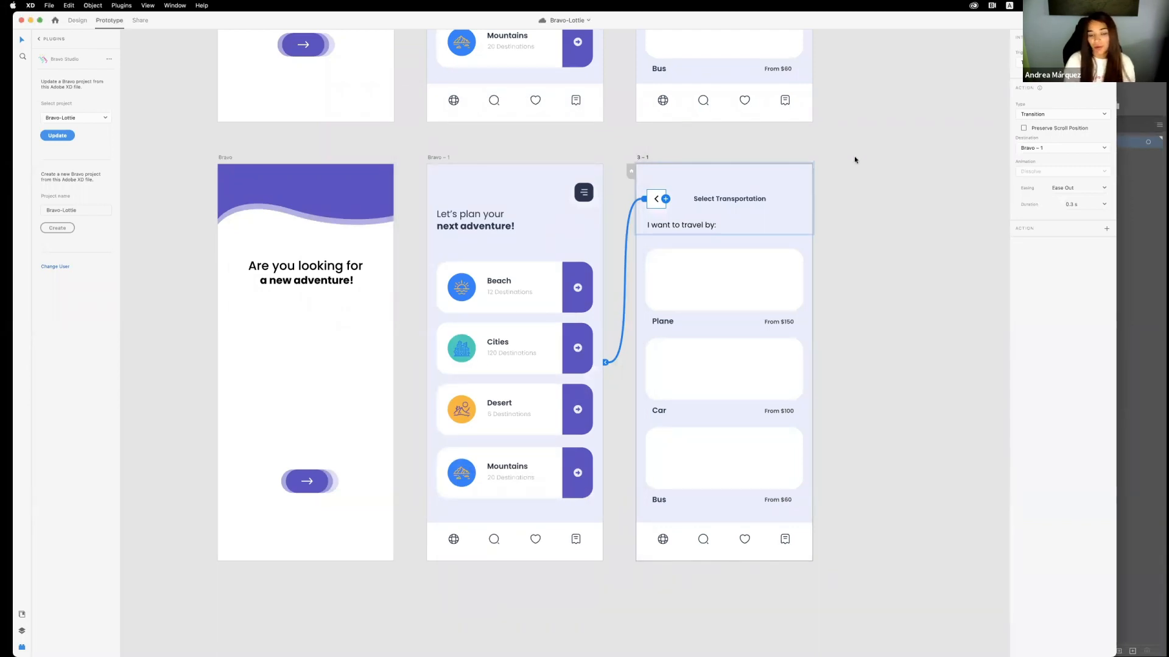
pyautogui.scroll(-1, 626, 145)
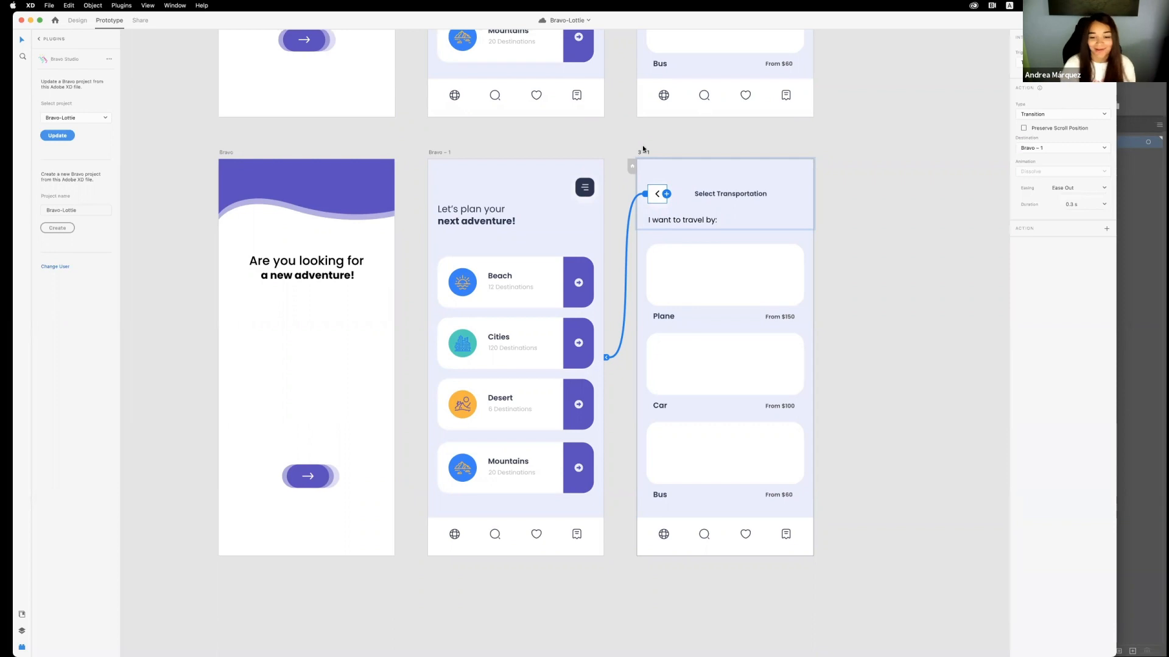
pyautogui.click(846, 309)
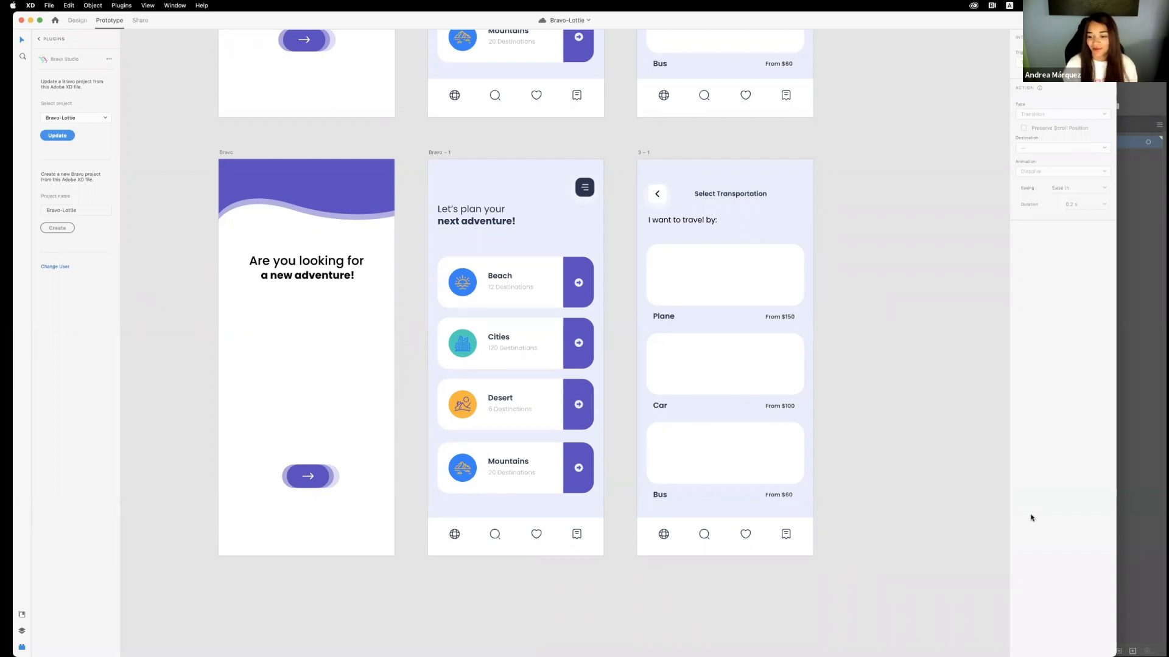
pyautogui.scroll(-5, 724, 386)
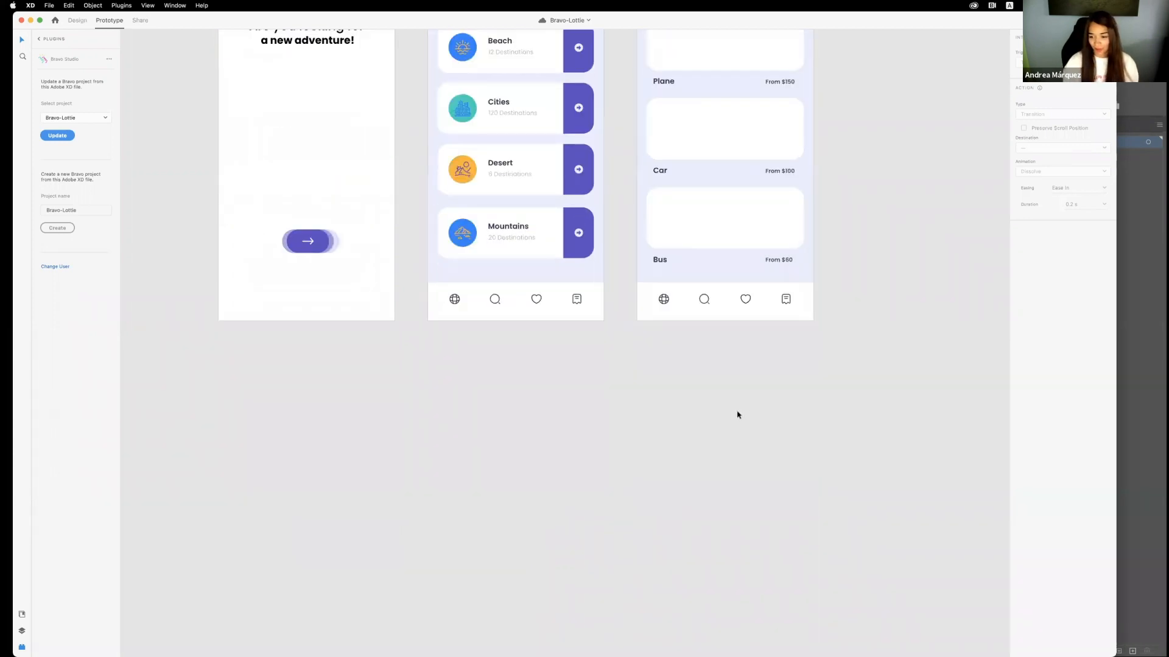
pyautogui.scroll(5, 737, 414)
pyautogui.scroll(-3, 738, 412)
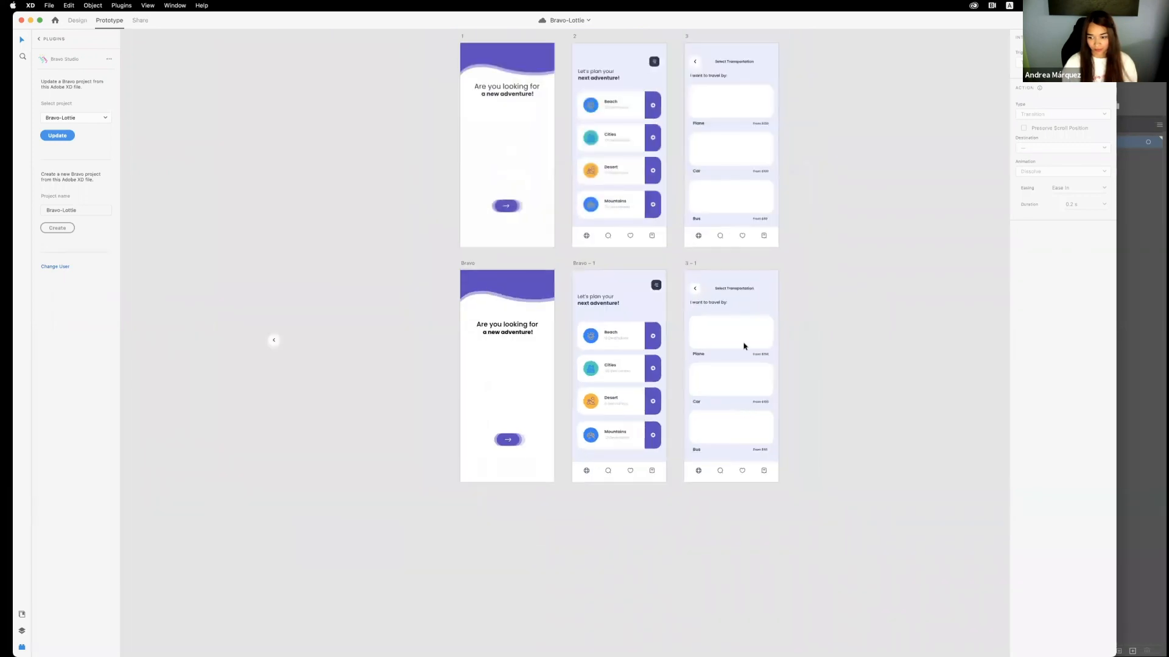
pyautogui.scroll(1, 313, 222)
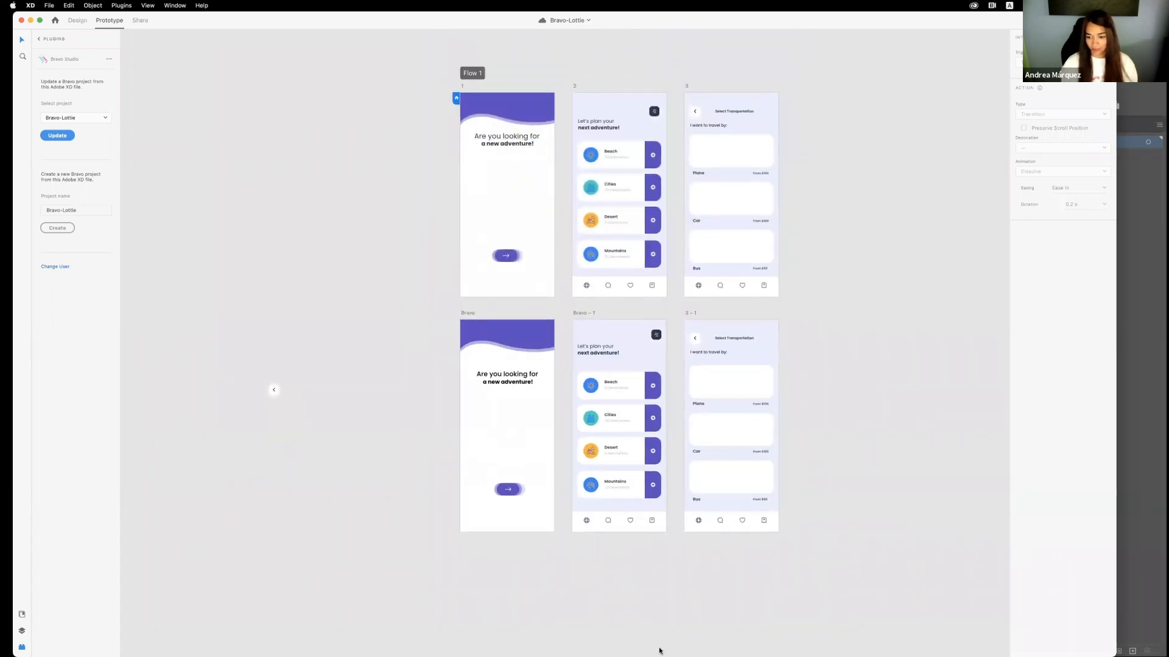
# - Switch to After Effects to view the Hand composition
pyautogui.moveTo(659, 655)
pyautogui.click(612, 638)
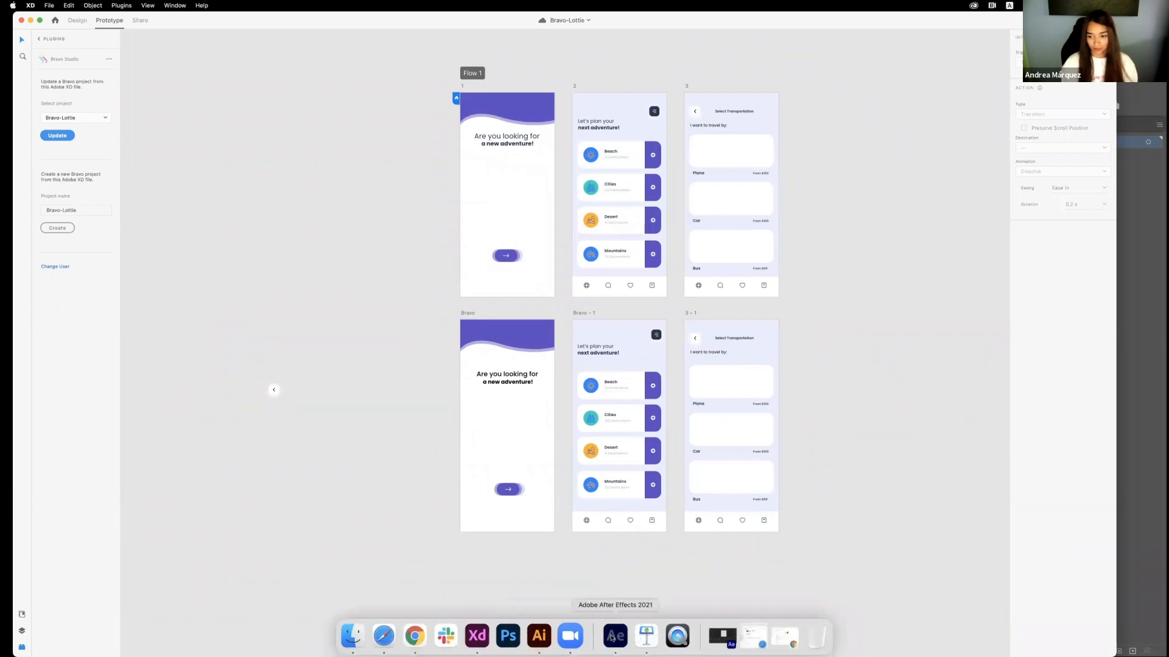
pyautogui.click(615, 642)
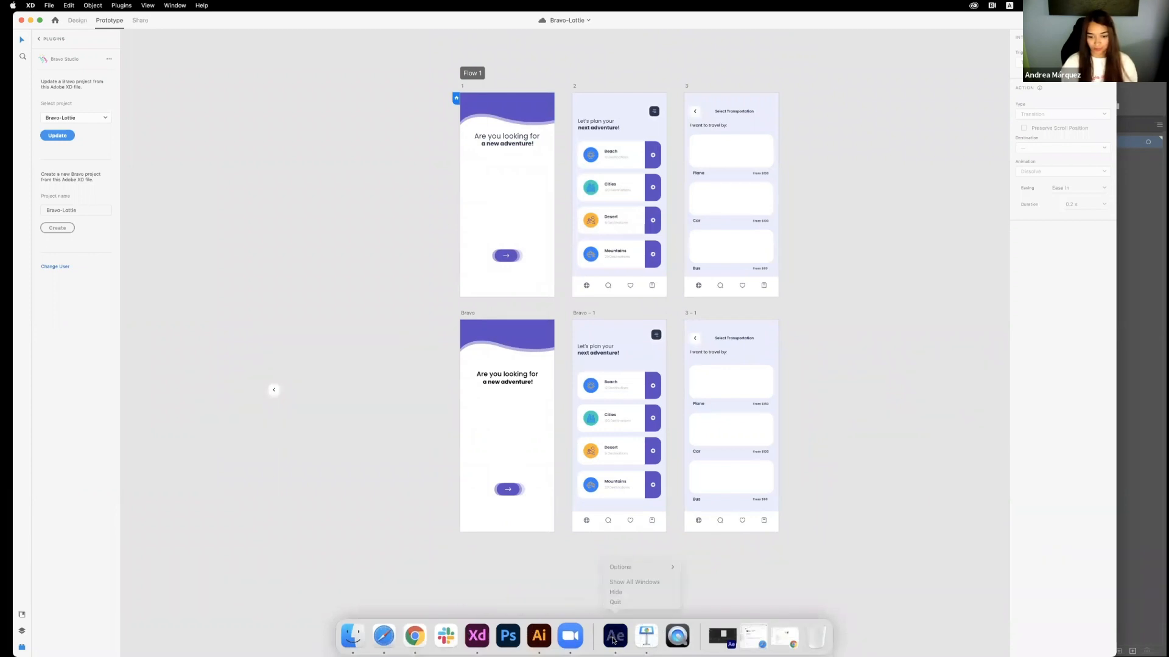
pyautogui.click(616, 642)
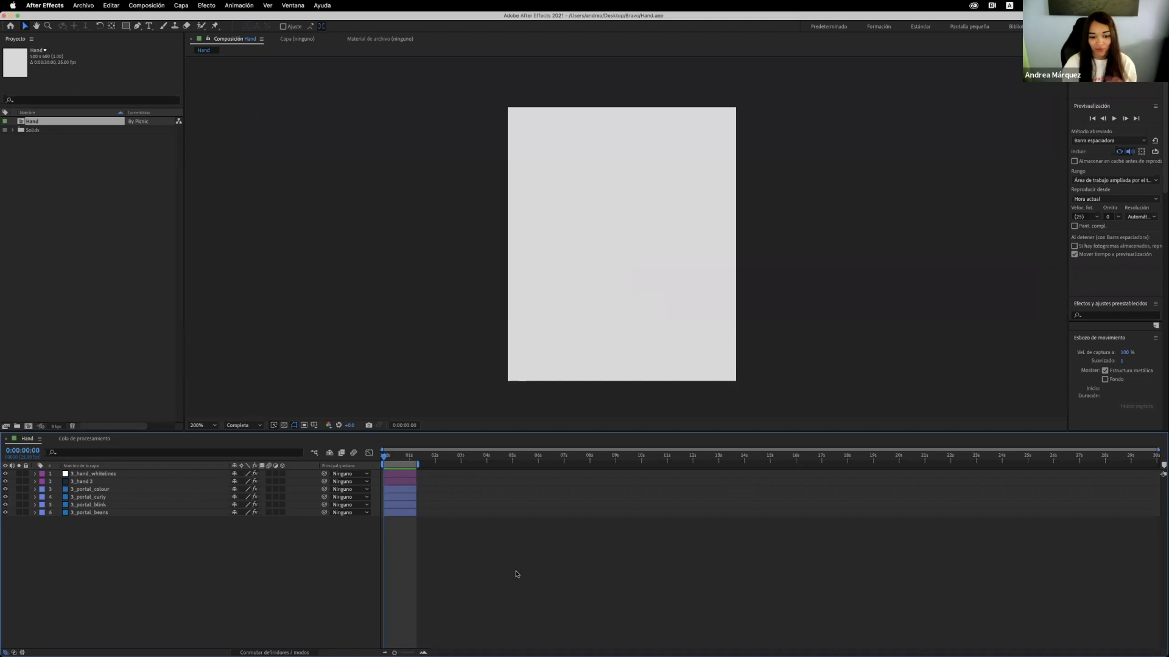
# - Switch to the Bravo presentation in Keynote at the Lottie files & Bravo Studio slide
pyautogui.moveTo(749, 650)
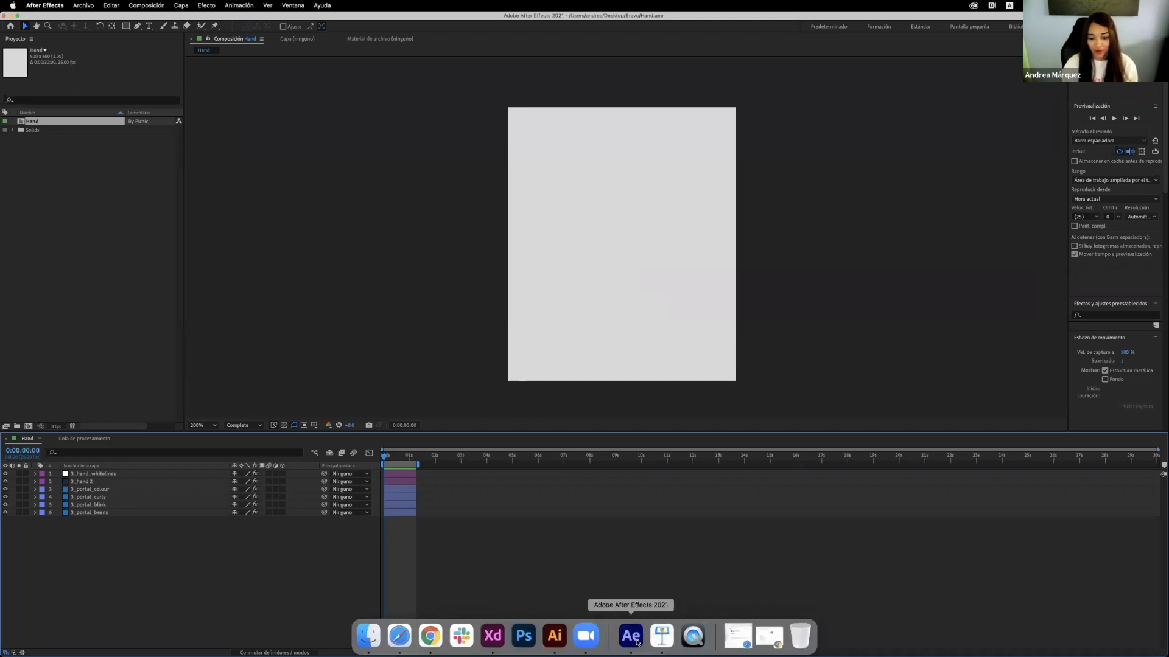
pyautogui.click(735, 633)
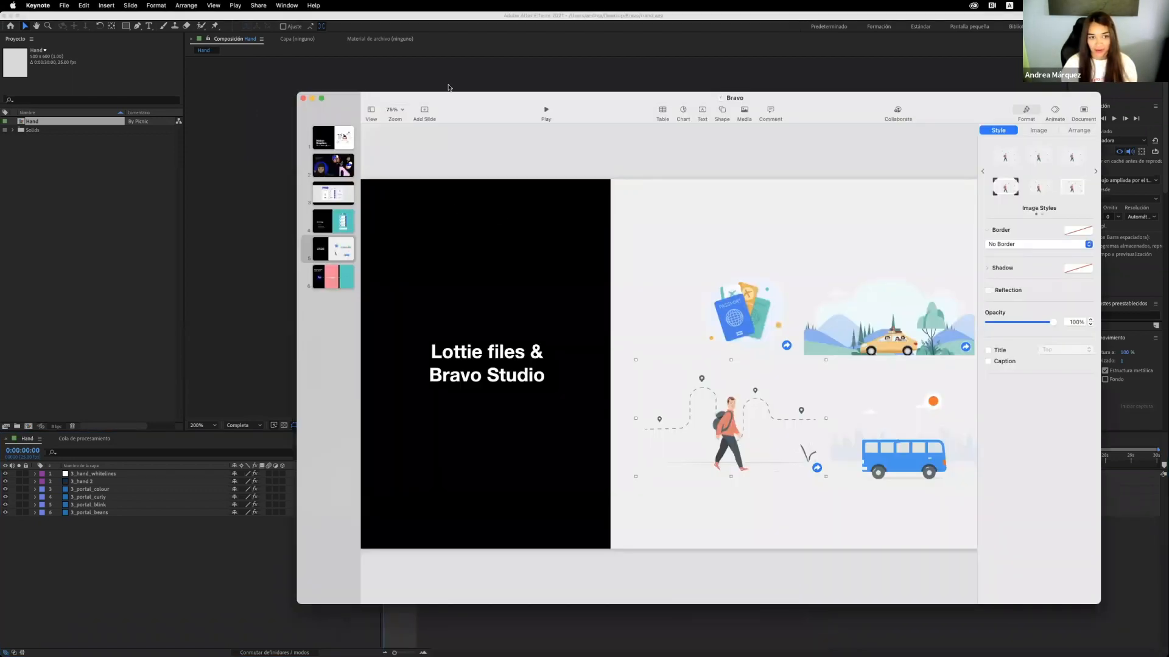
# - Show the How to create Lottie files? slide and open its linked Bodymovin page on Adobe Exchange in the browser
pyautogui.moveTo(491, 97); pyautogui.dragTo(459, 149)
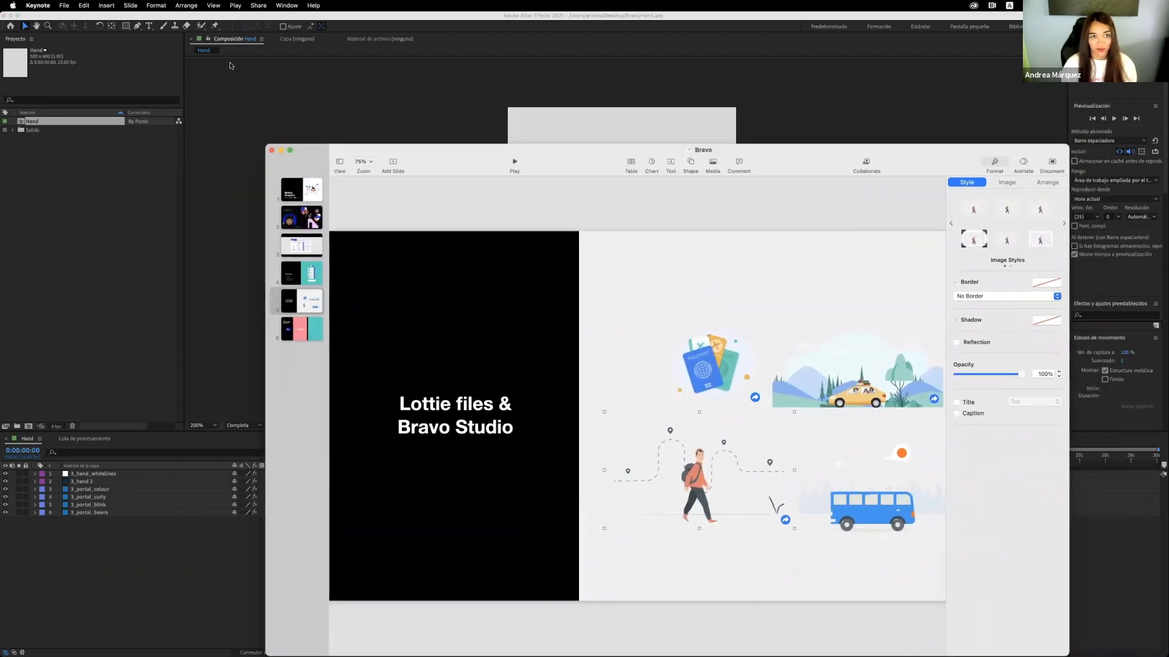
pyautogui.moveTo(779, 159); pyautogui.dragTo(728, 89)
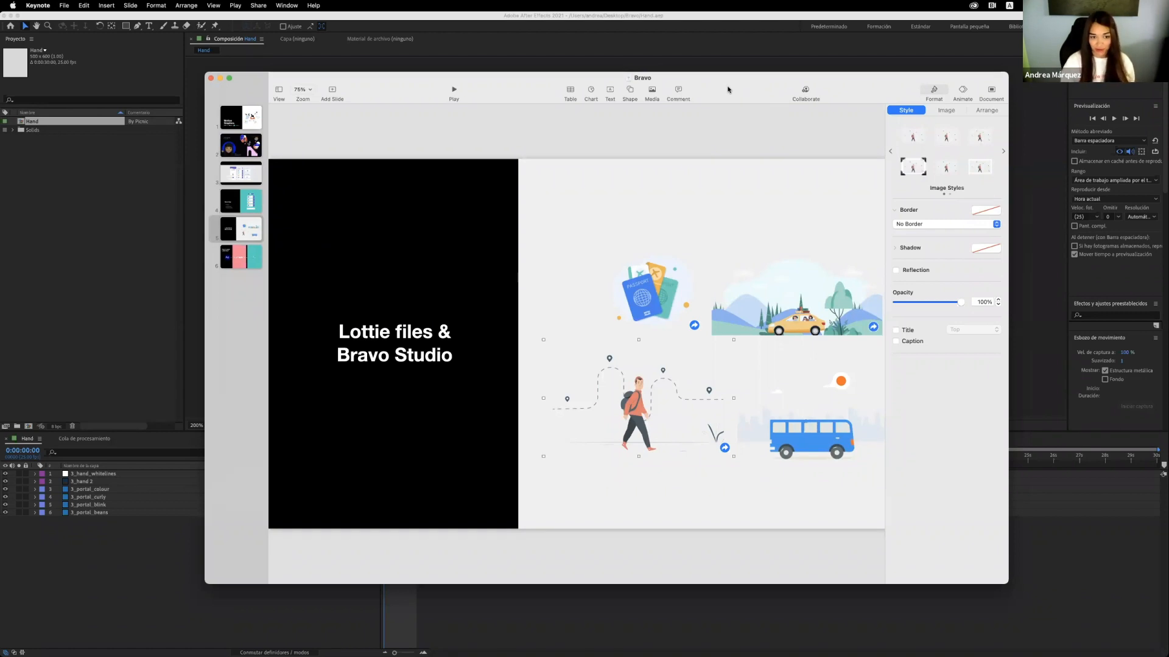
pyautogui.click(242, 252)
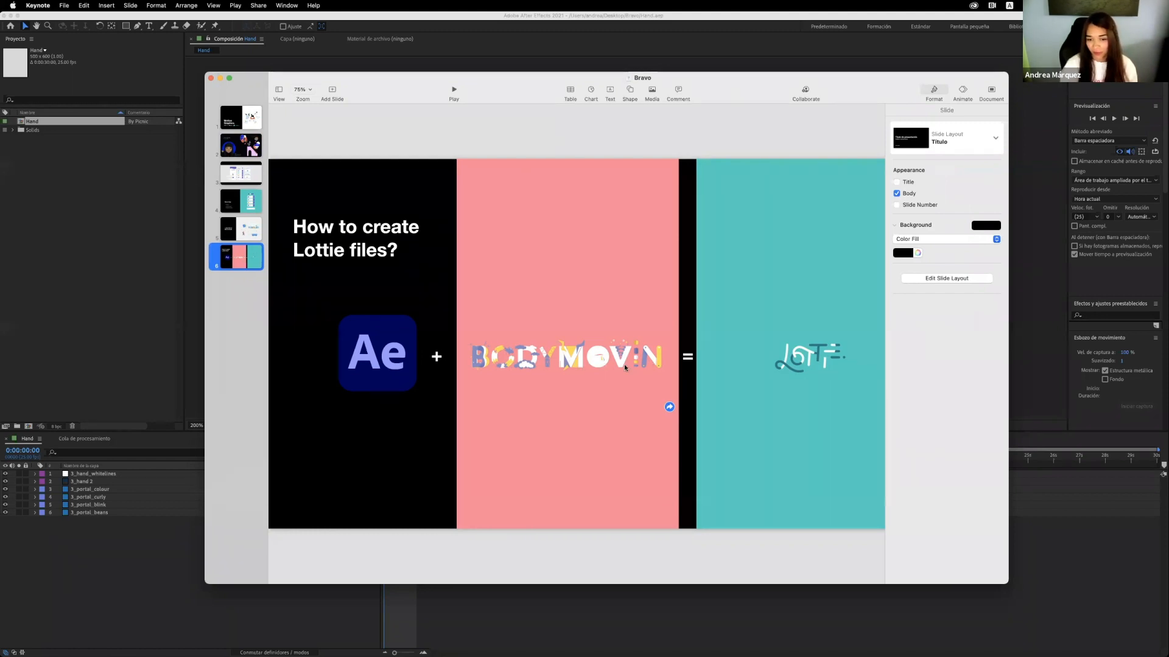
pyautogui.click(669, 408)
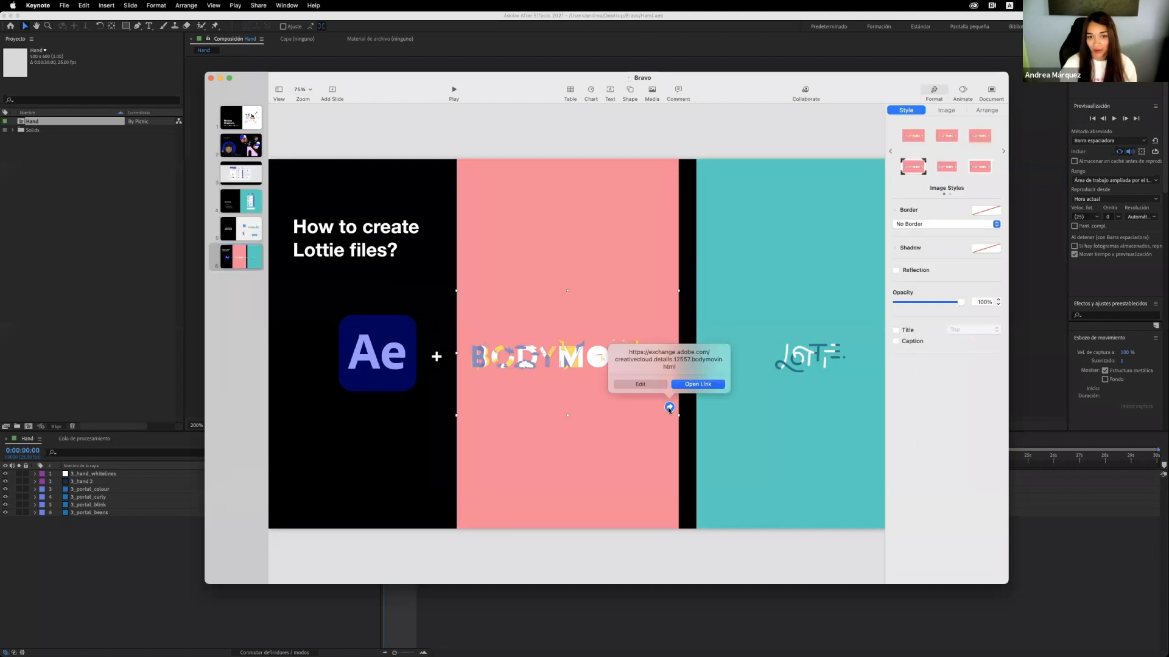
pyautogui.click(690, 384)
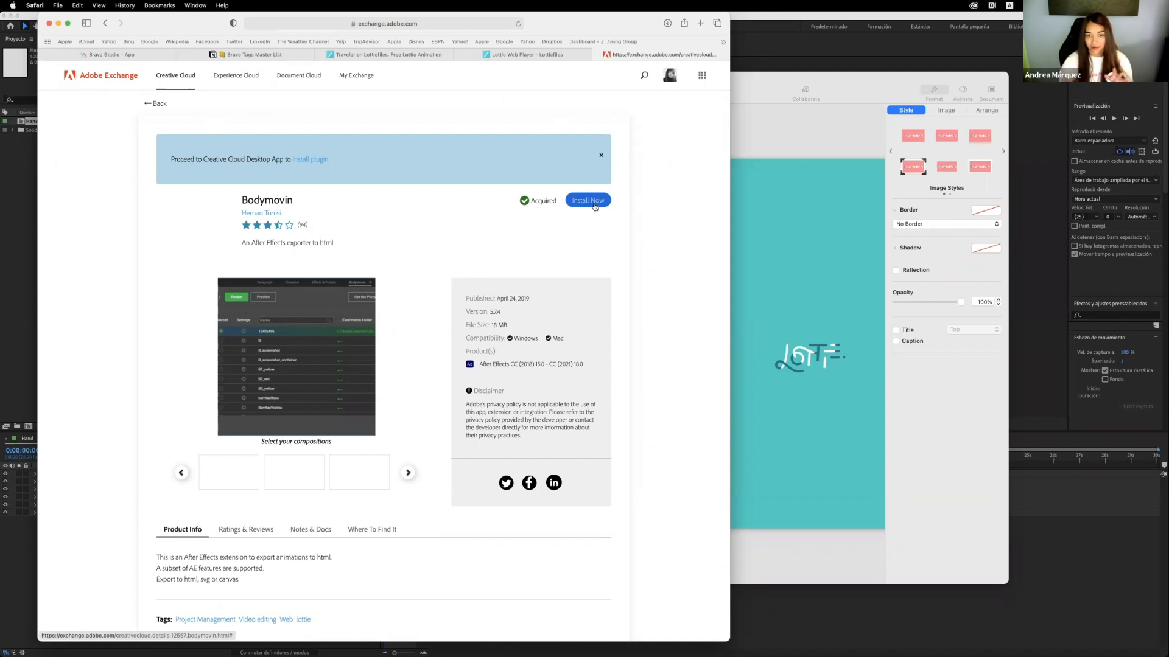
# - Look at the Creative Cloud app, and switch back to the Hand composition in After Effects
pyautogui.click(974, 7)
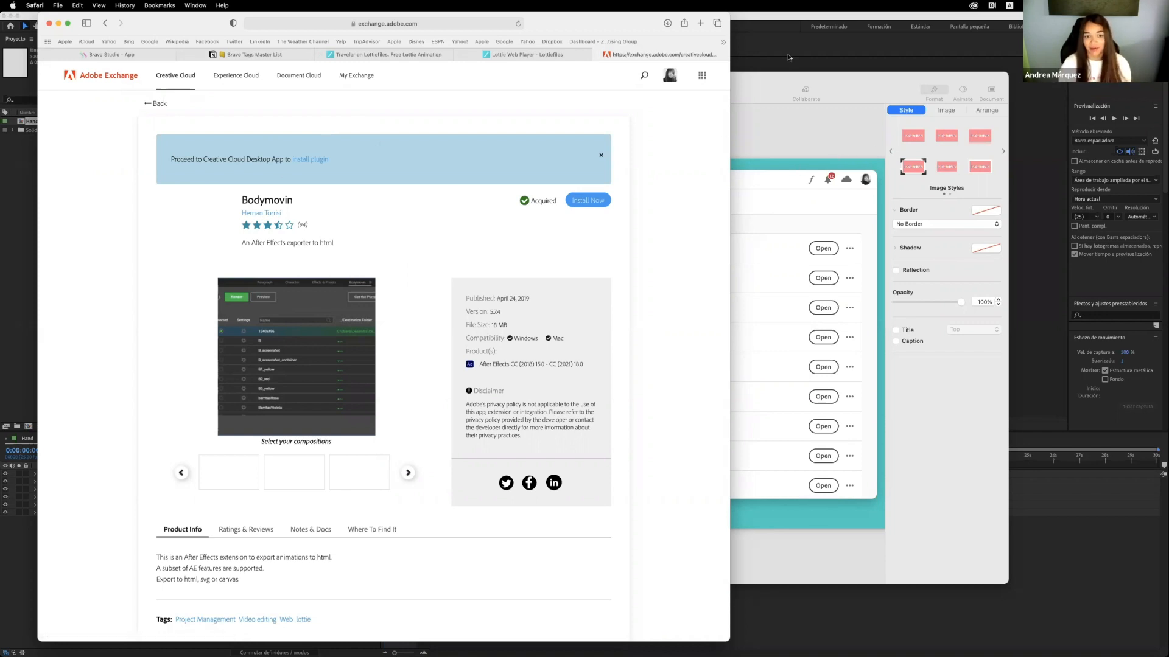
pyautogui.click(792, 76)
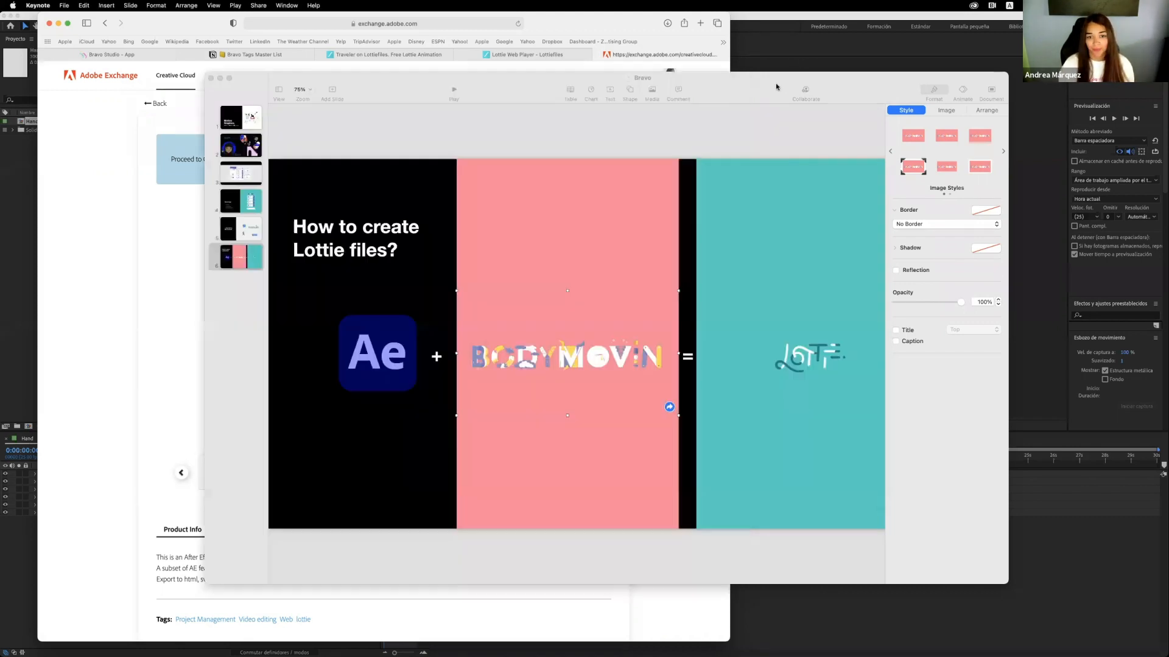
pyautogui.click(804, 62)
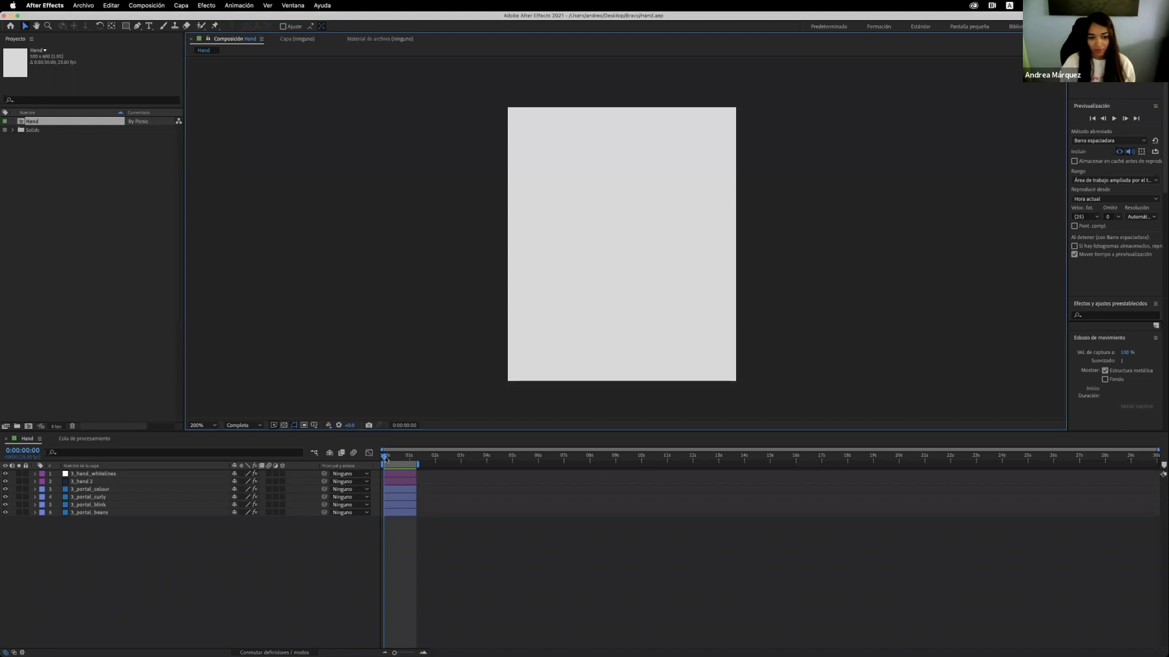
# - Review the Hand composition's six layers by selecting each in turn, from the lowest up to 3_hand_whitelines
pyautogui.click(384, 459)
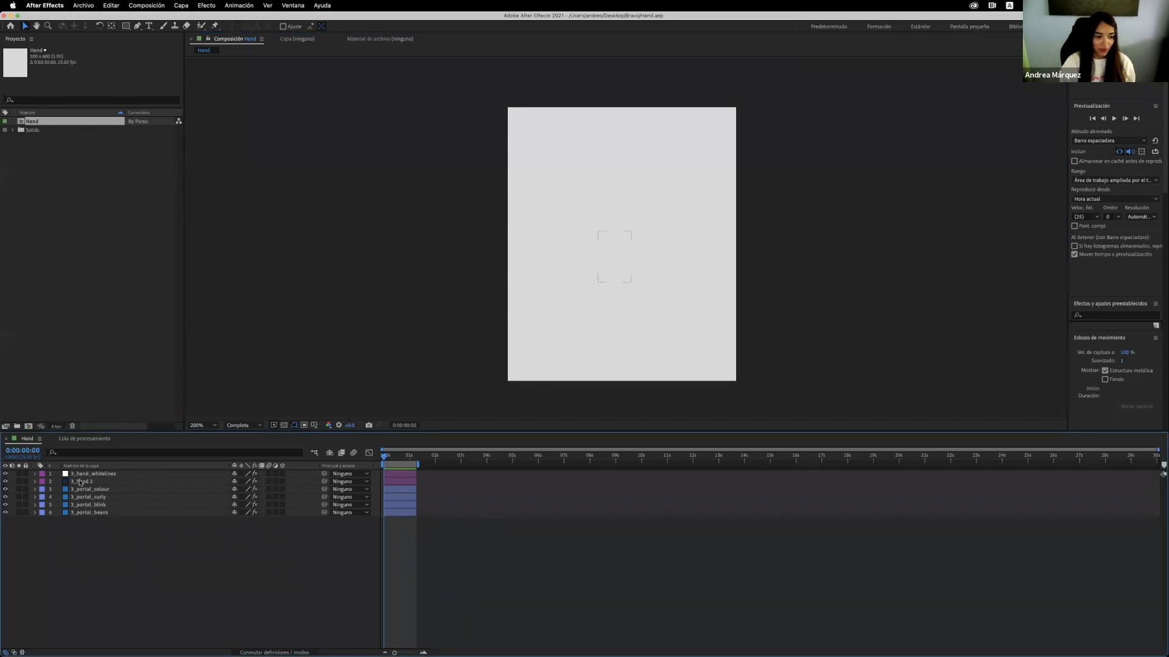
pyautogui.click(80, 513)
pyautogui.click(78, 503)
pyautogui.click(79, 496)
pyautogui.click(79, 489)
pyautogui.click(80, 482)
pyautogui.click(82, 475)
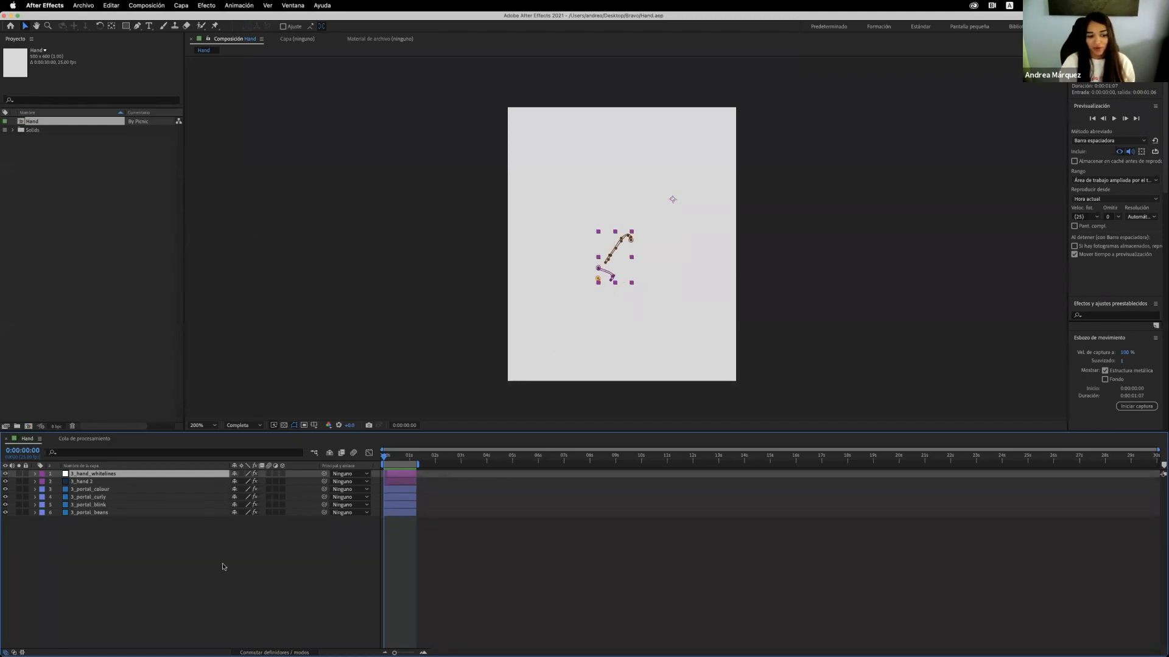
# - Preview the Hand animation, return the playhead to the start and deselect the layer
pyautogui.press('space')
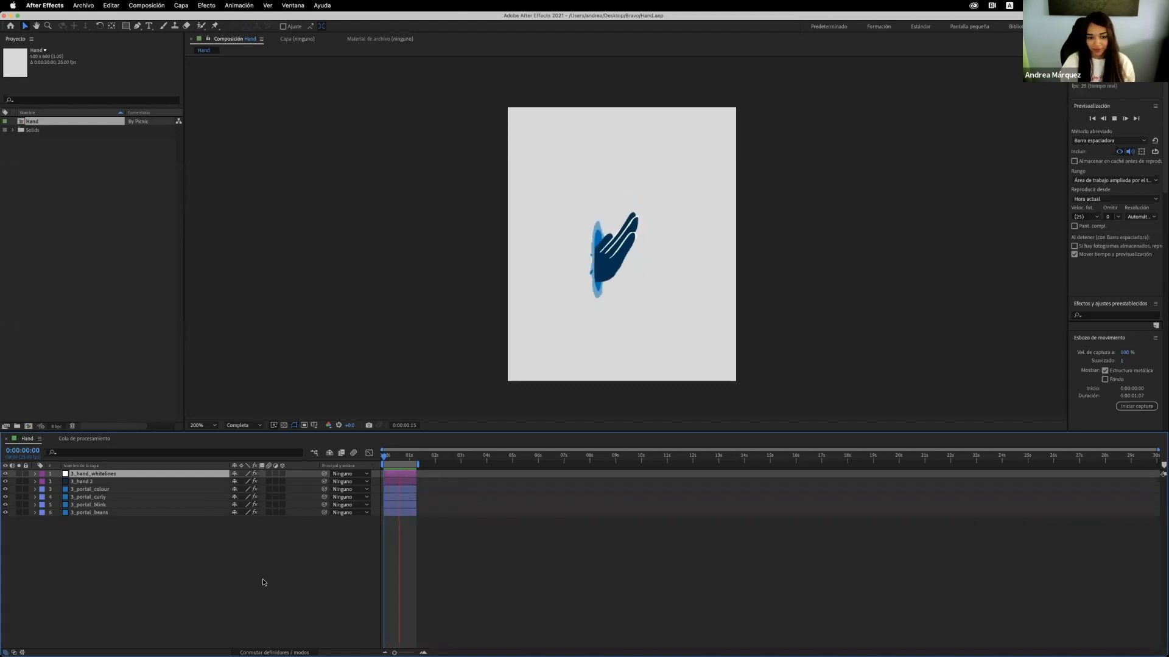
pyautogui.press('space')
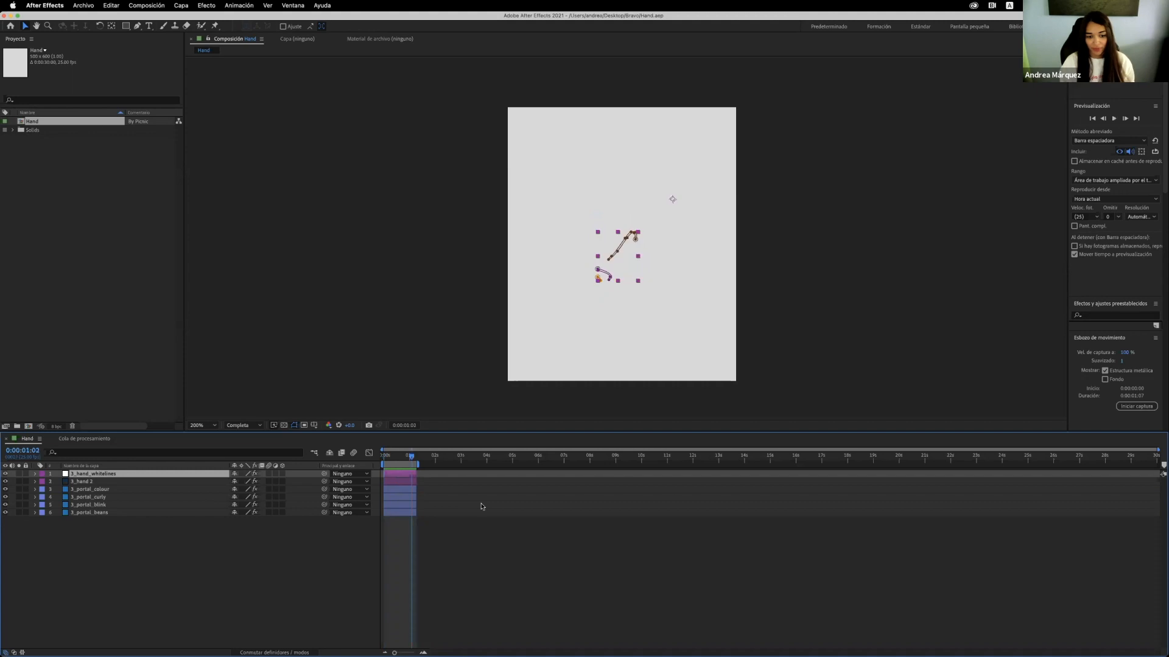
pyautogui.moveTo(403, 458); pyautogui.dragTo(383, 458)
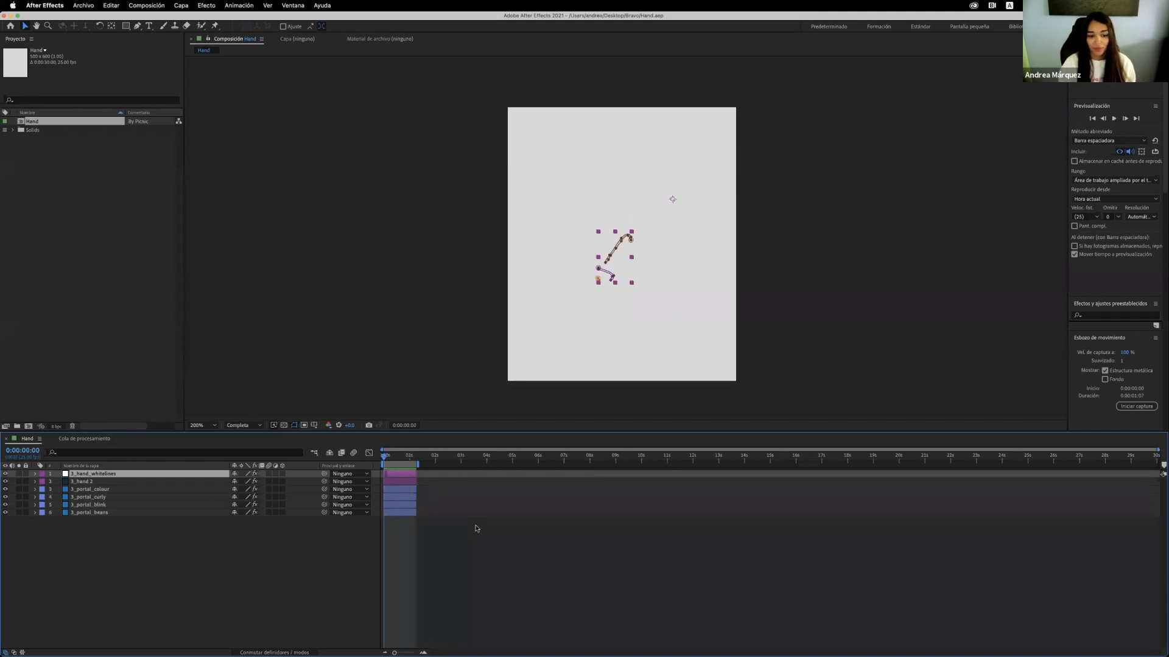
pyautogui.click(476, 525)
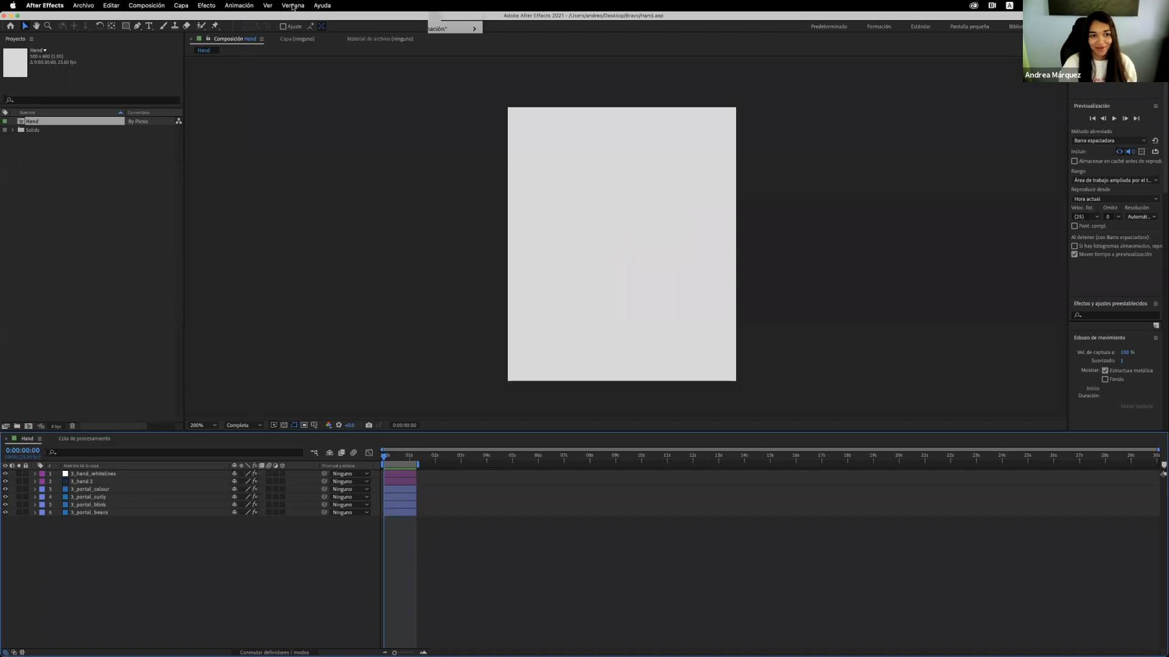
# - Open the Bodymovin extension and move its window clear of the project list
pyautogui.click(293, 6)
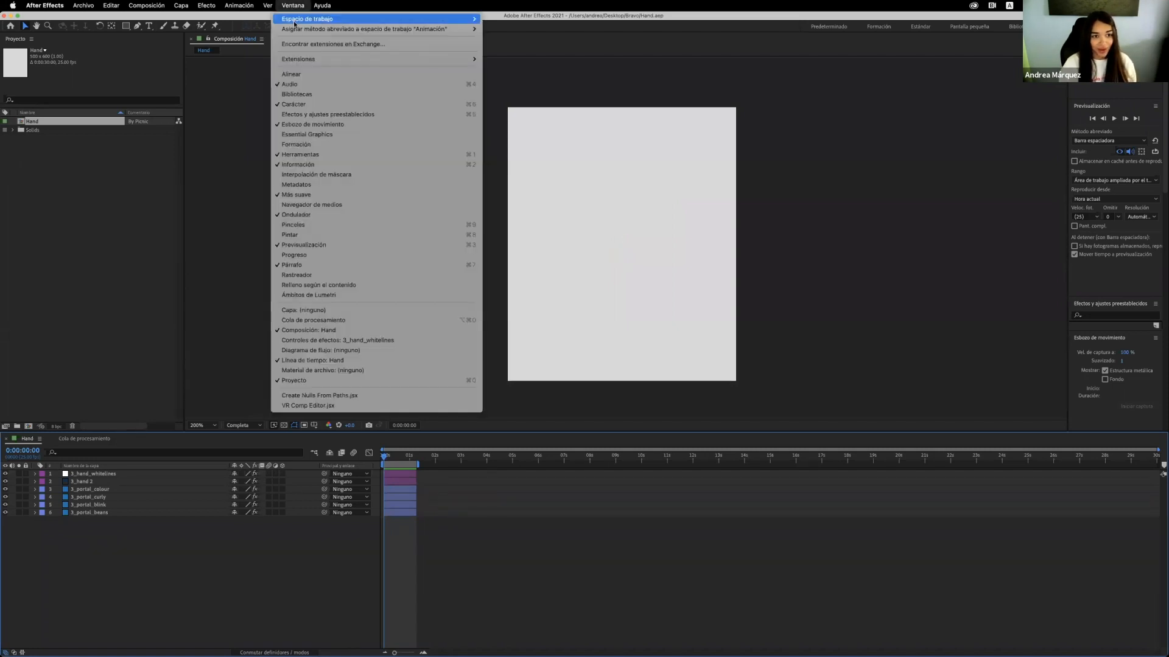
pyautogui.moveTo(328, 60)
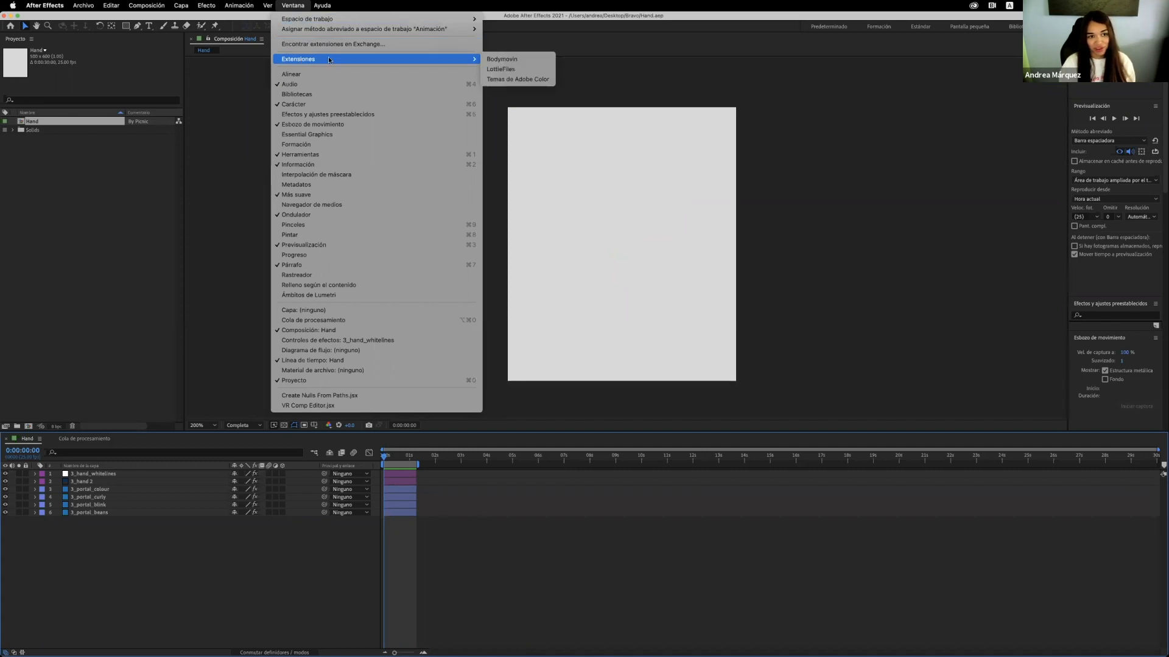
pyautogui.click(492, 61)
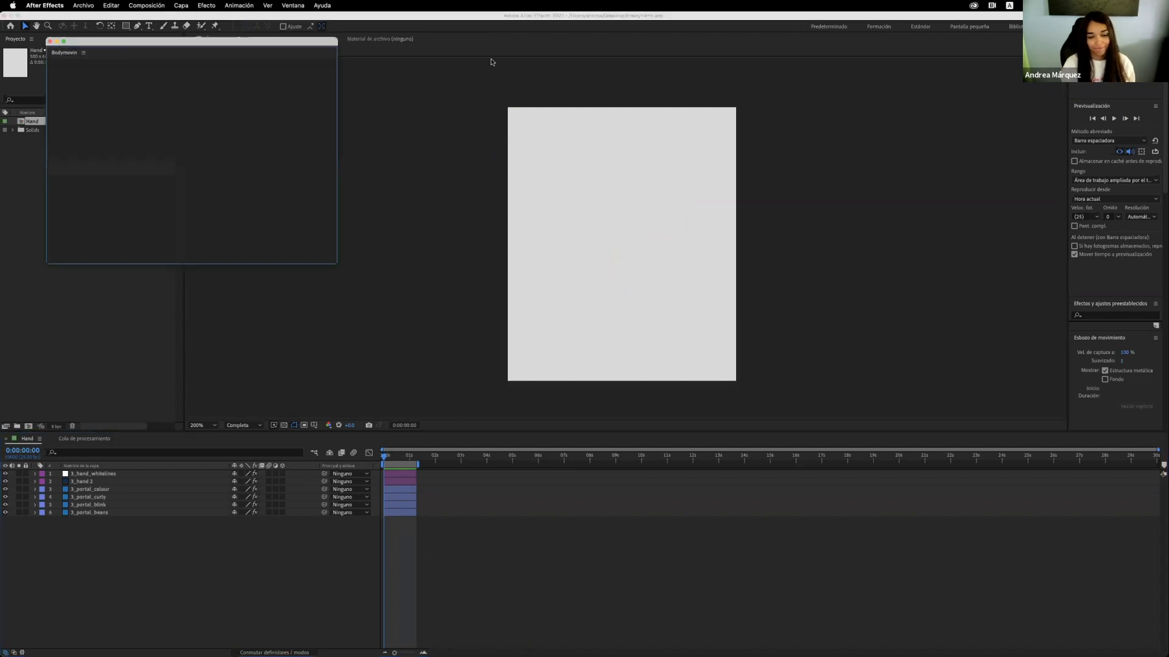
pyautogui.moveTo(283, 48); pyautogui.dragTo(400, 106)
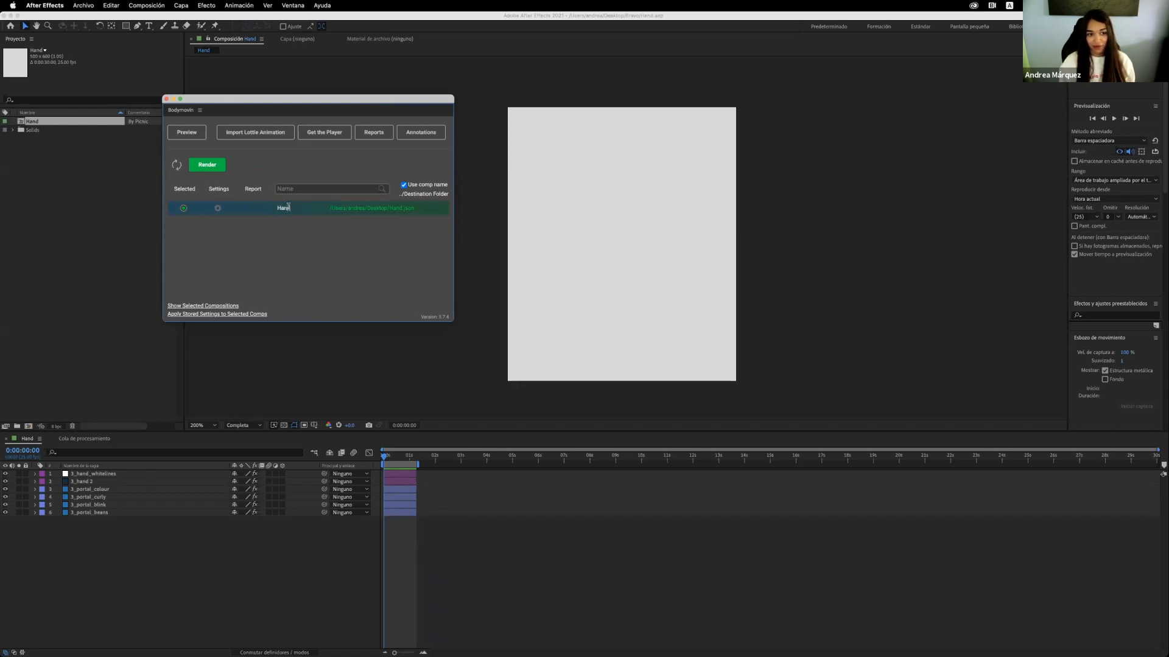
# - Check the Desktop save destination for Hand.json in Bodymovin, and close the save dialog without changing it
pyautogui.moveTo(335, 208); pyautogui.dragTo(399, 208)
pyautogui.click(342, 209)
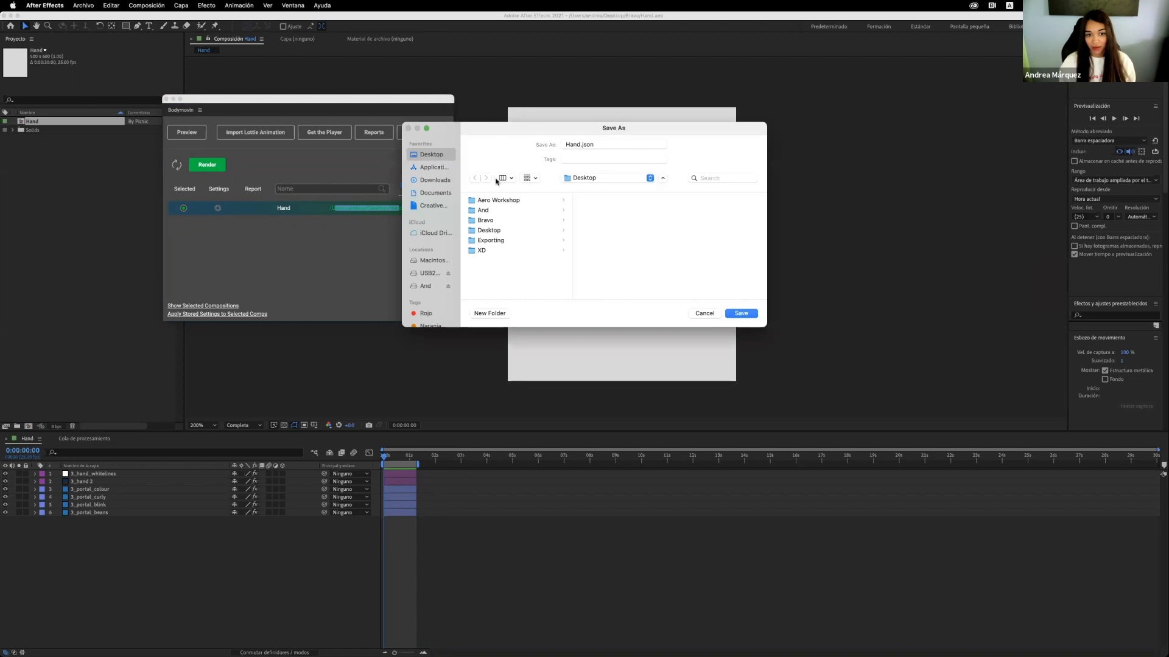
pyautogui.click(707, 314)
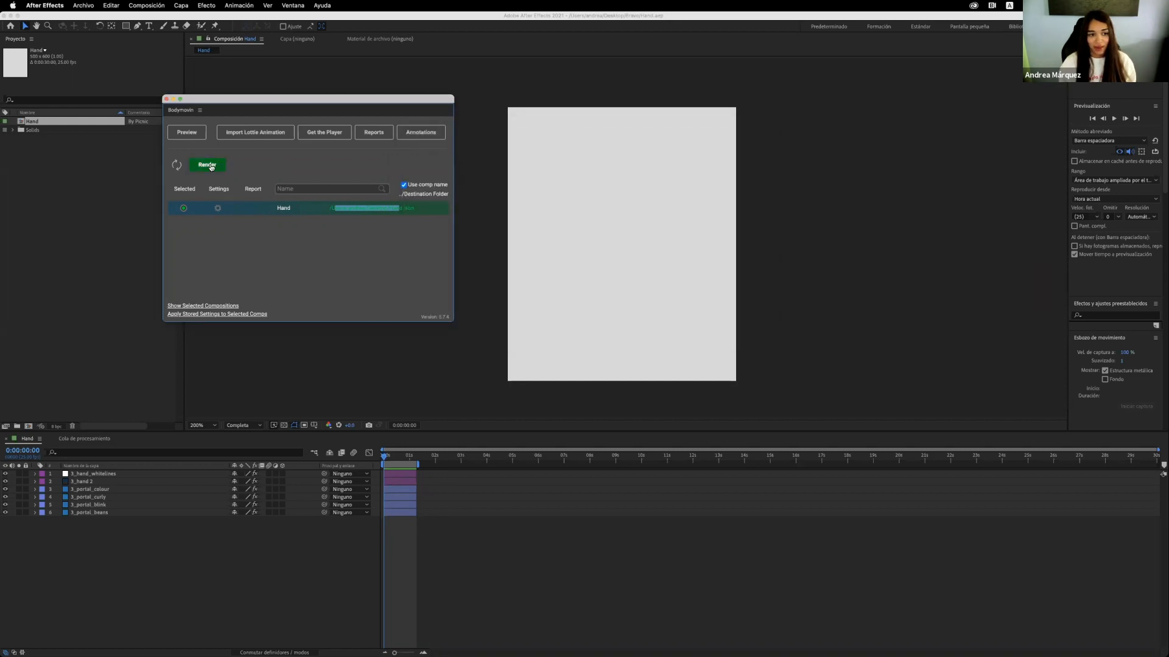
# - Examine Bodymovin's export settings for the Hand composition, including Hidden layers and the export modes, and return to the composition list
pyautogui.click(218, 209)
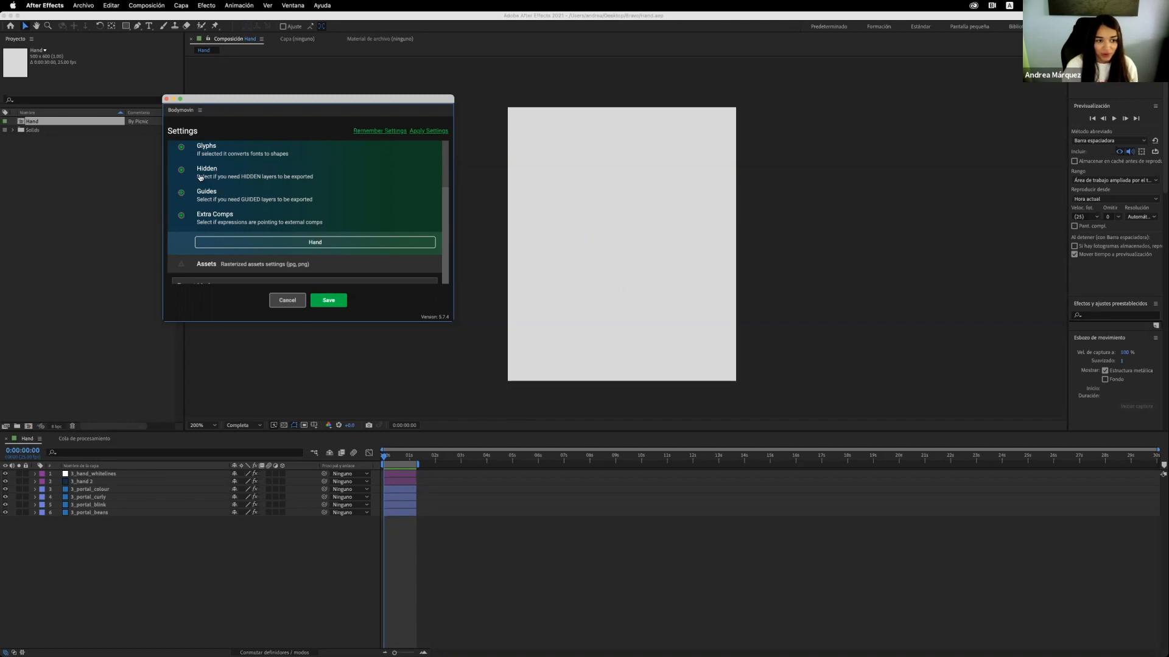
pyautogui.moveTo(199, 177); pyautogui.dragTo(275, 176)
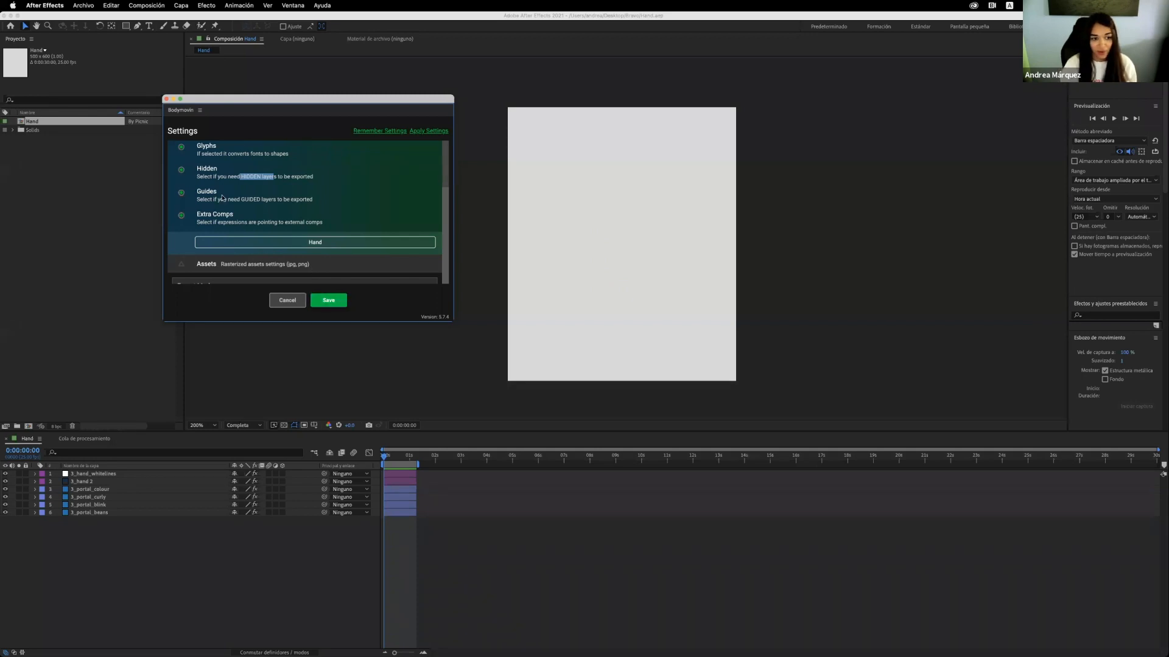
pyautogui.scroll(-5, 229, 232)
pyautogui.scroll(-3, 231, 234)
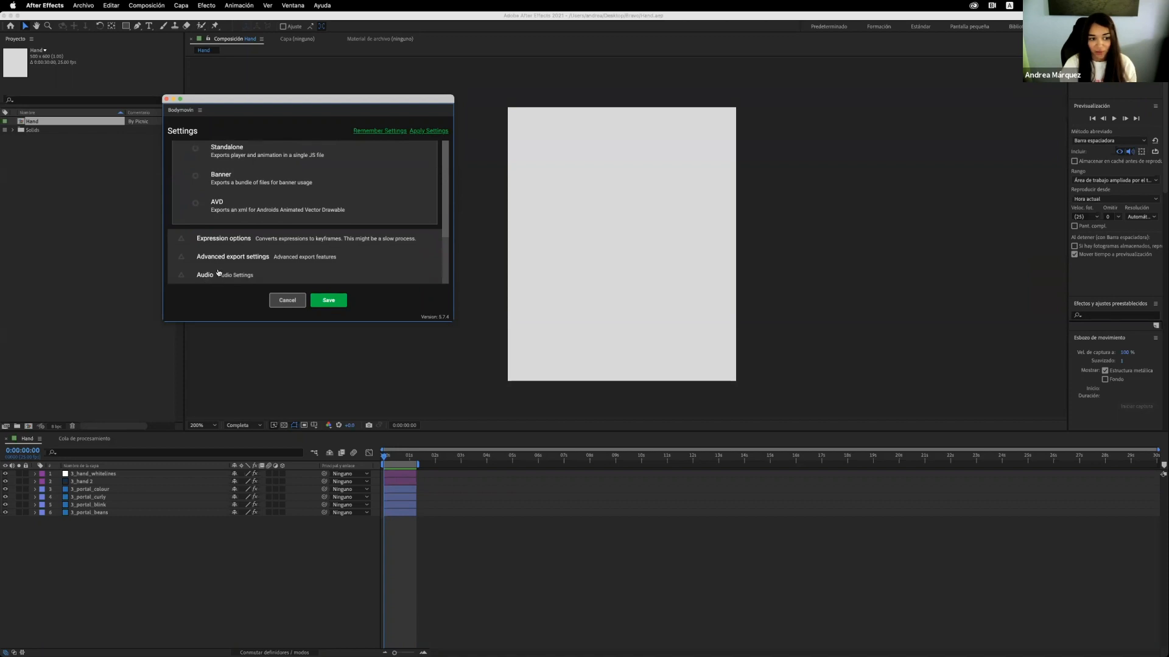
pyautogui.scroll(5, 215, 251)
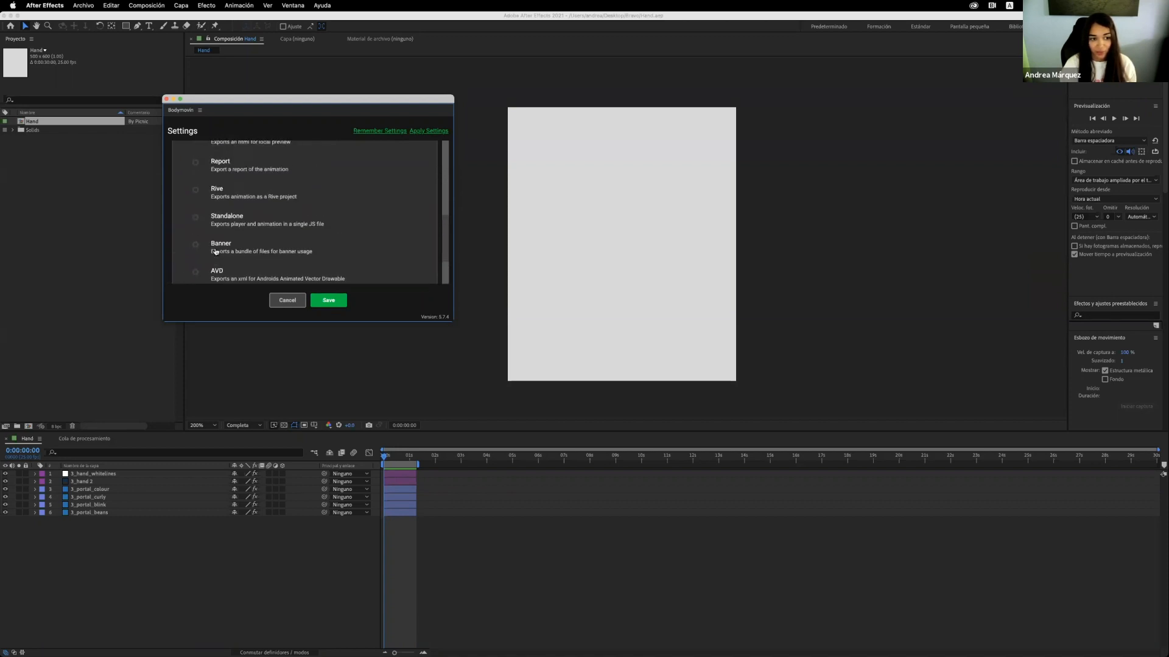
pyautogui.scroll(5, 216, 251)
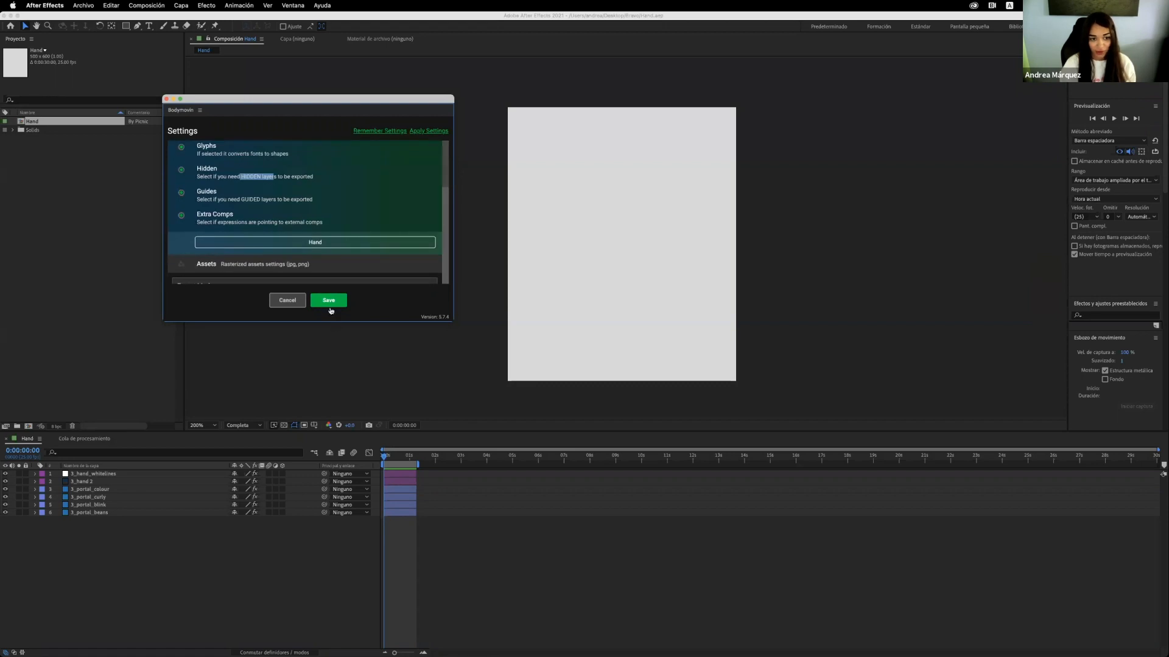
pyautogui.click(303, 302)
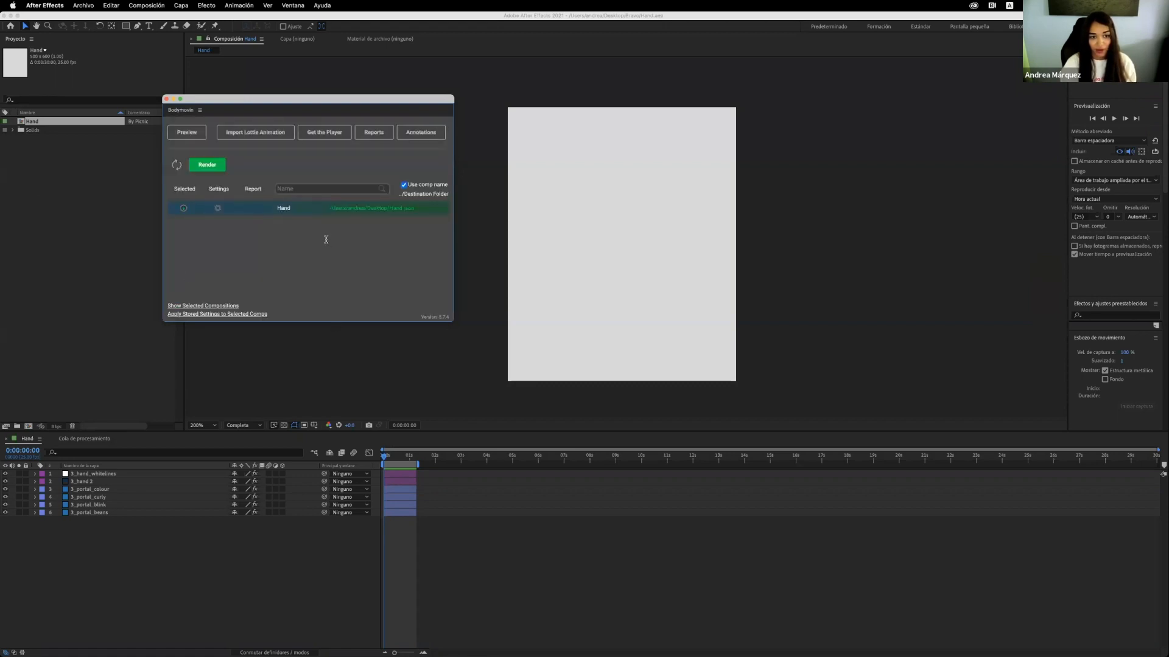
# - Render the Hand composition with Bodymovin, and open the Desktop folder in an enlarged Finder window
pyautogui.click(206, 167)
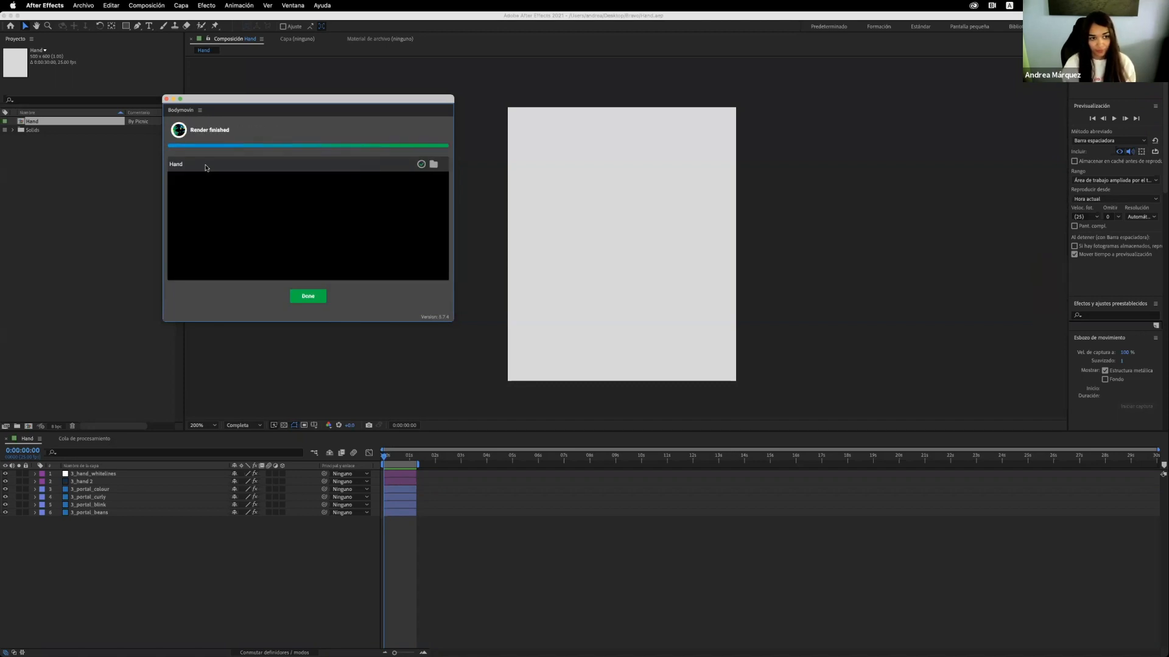
pyautogui.tripleClick(221, 129)
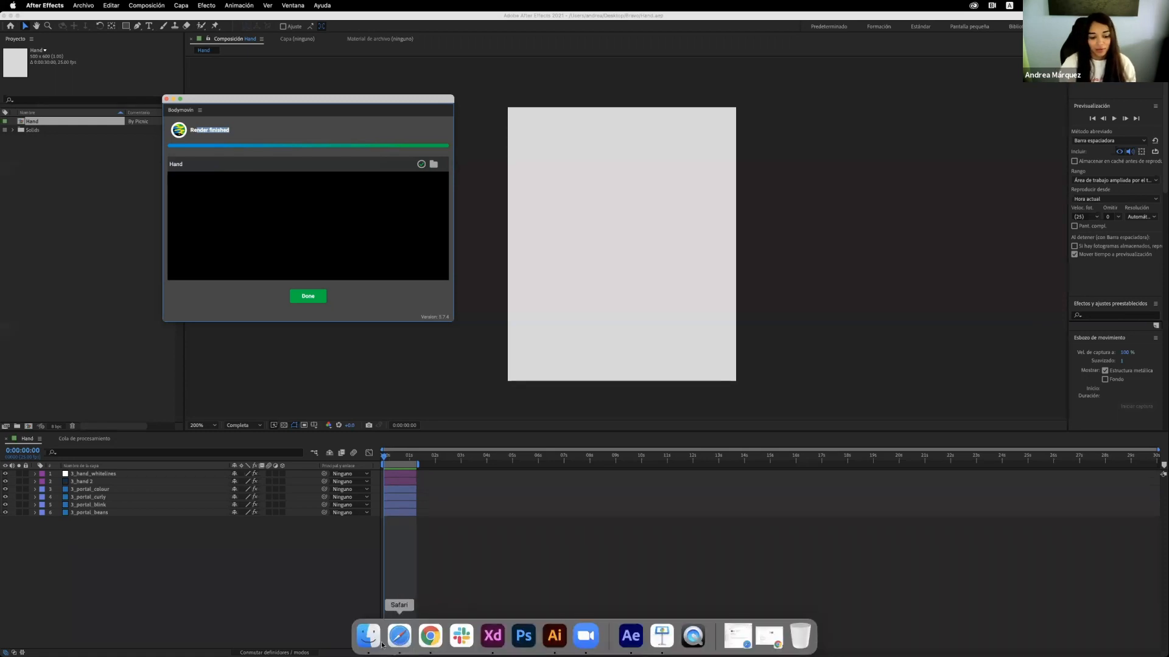
pyautogui.click(365, 639)
pyautogui.click(369, 639)
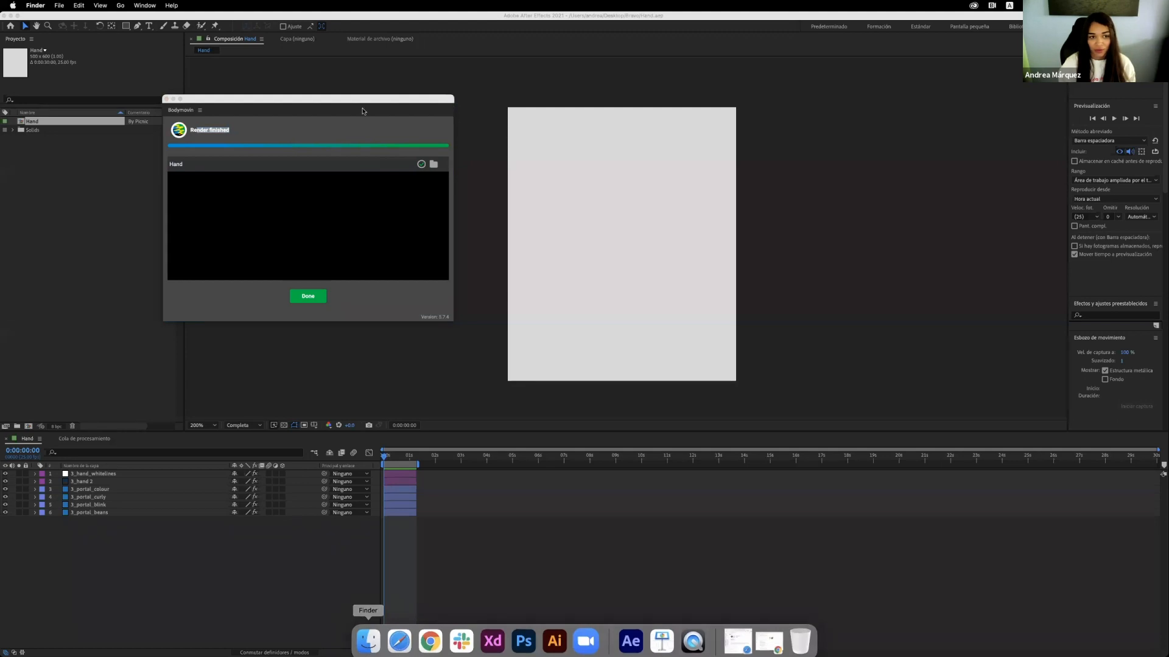
pyautogui.click(406, 175)
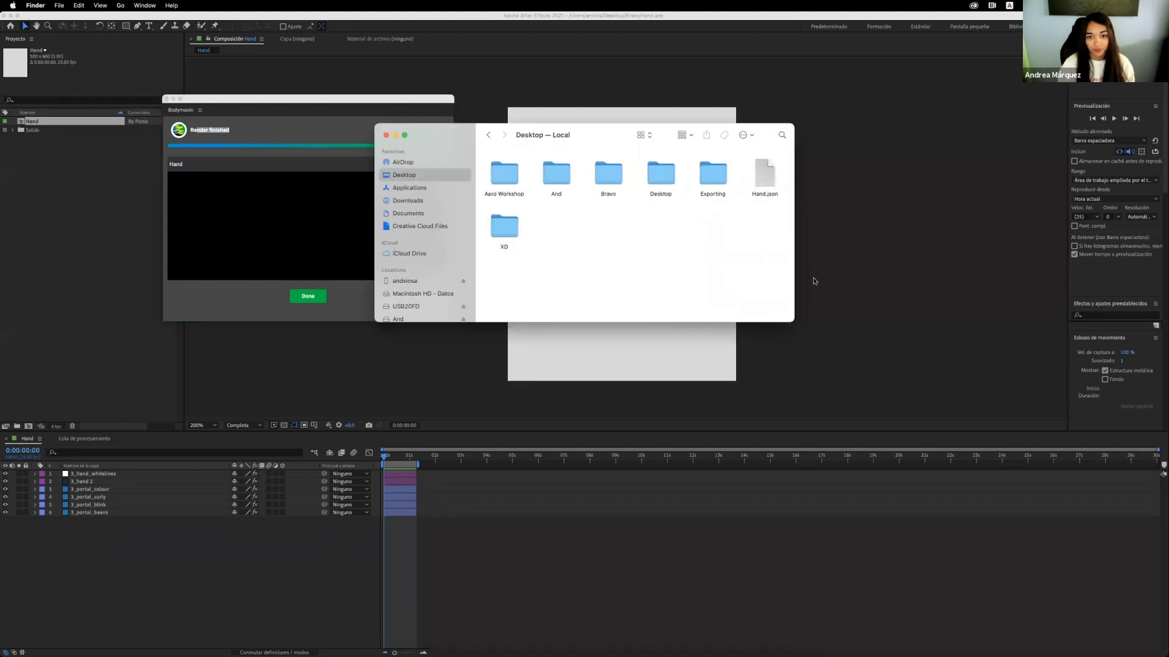
pyautogui.moveTo(793, 320); pyautogui.dragTo(850, 413)
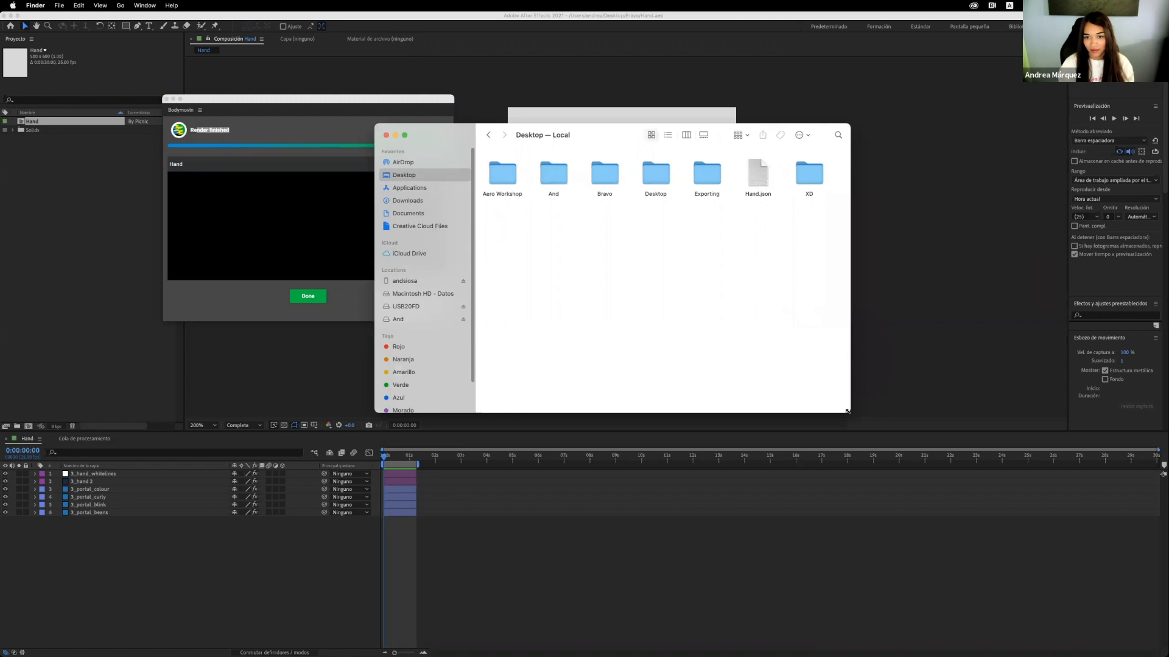
# - Preview the code inside the exported Hand.json file on the Desktop, and close the preview
pyautogui.click(758, 172)
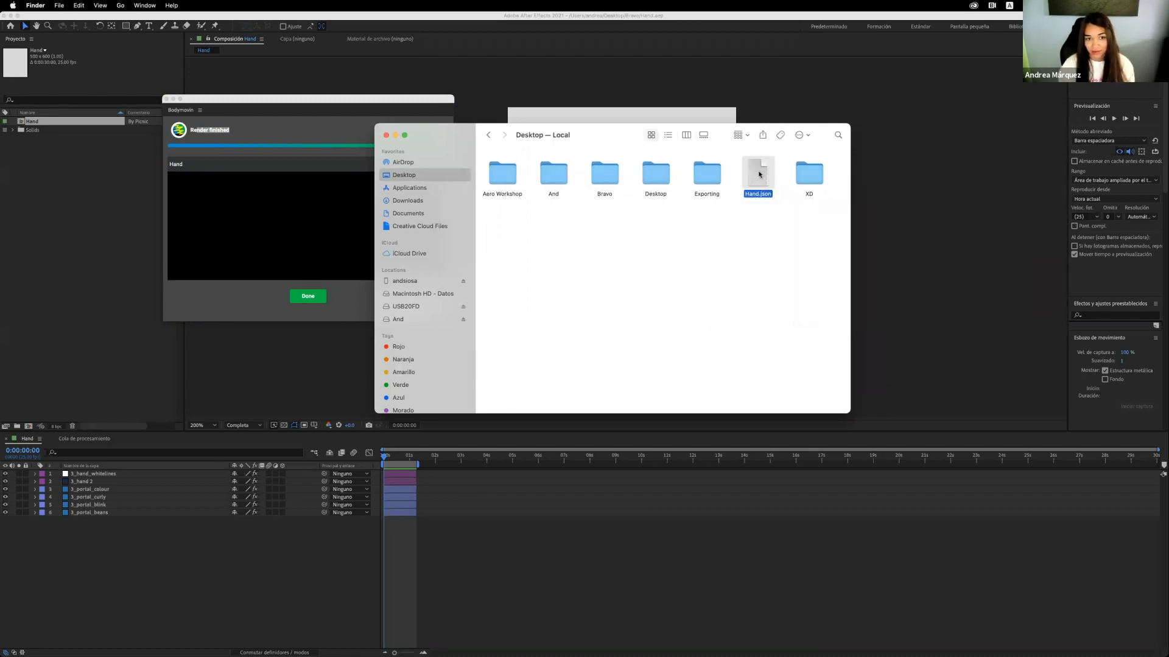
pyautogui.press('space')
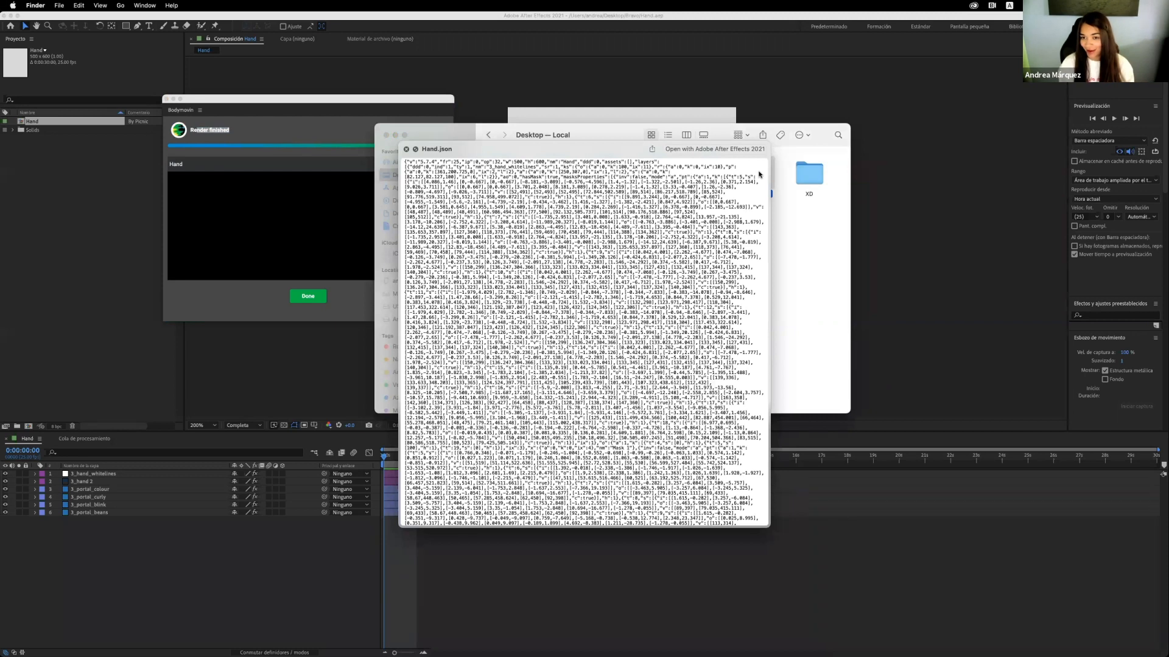
pyautogui.press('space')
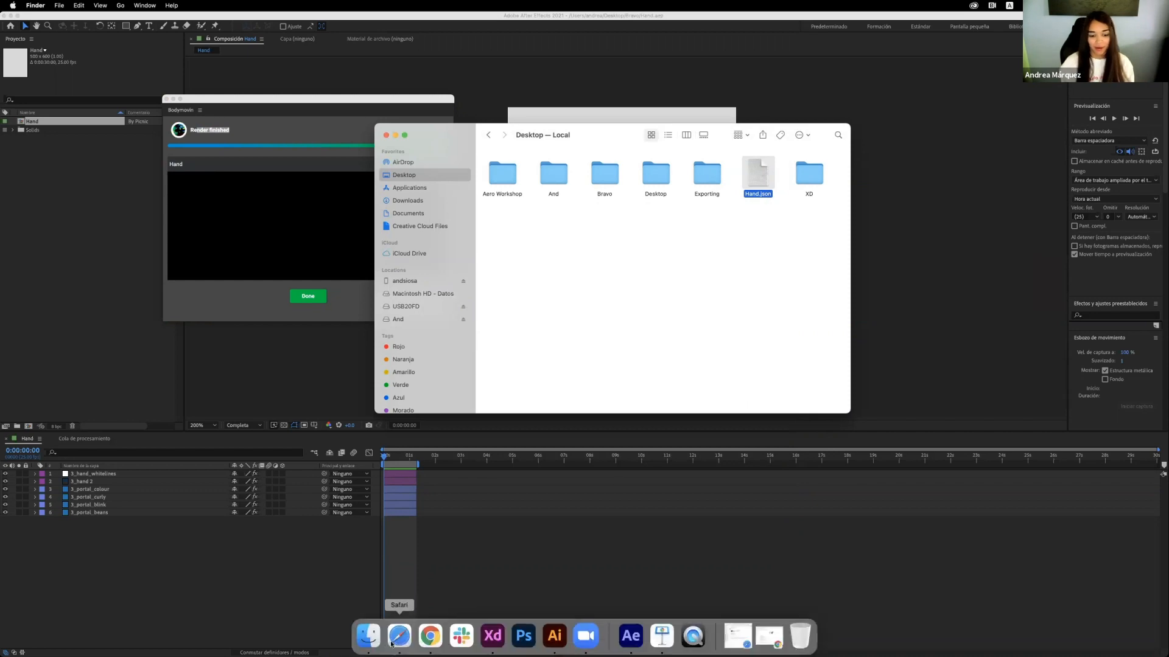
# - Switch to Safari, open the LottieFiles dashboard, and upload Hand.json from the Desktop as a new animation
pyautogui.click(394, 642)
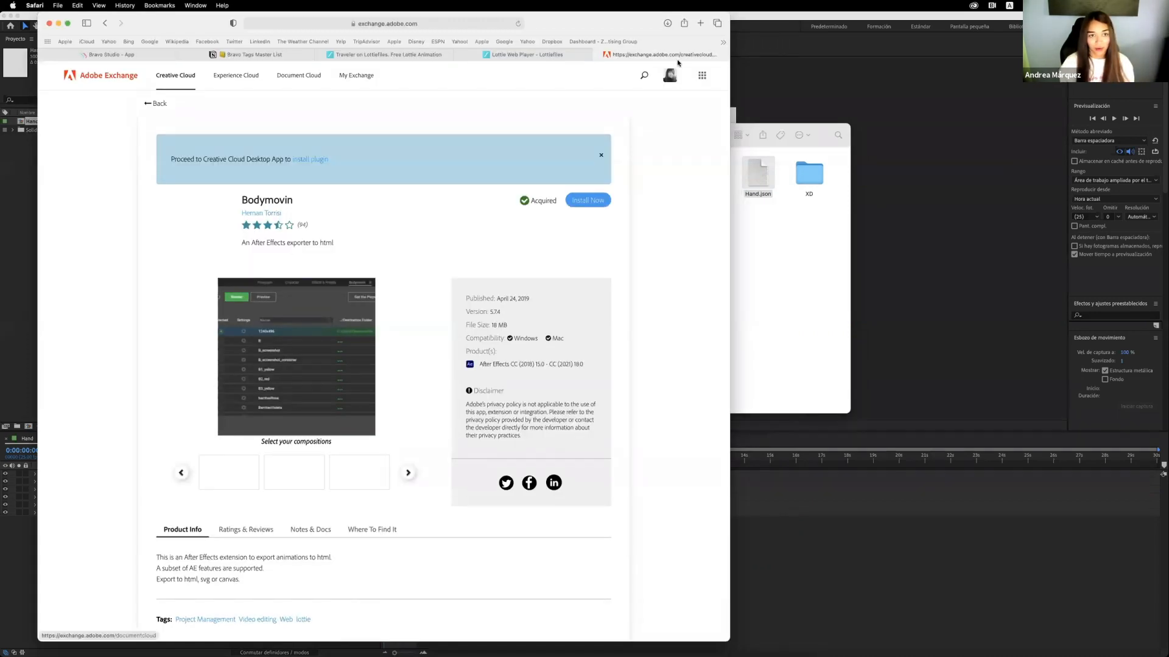
pyautogui.click(498, 54)
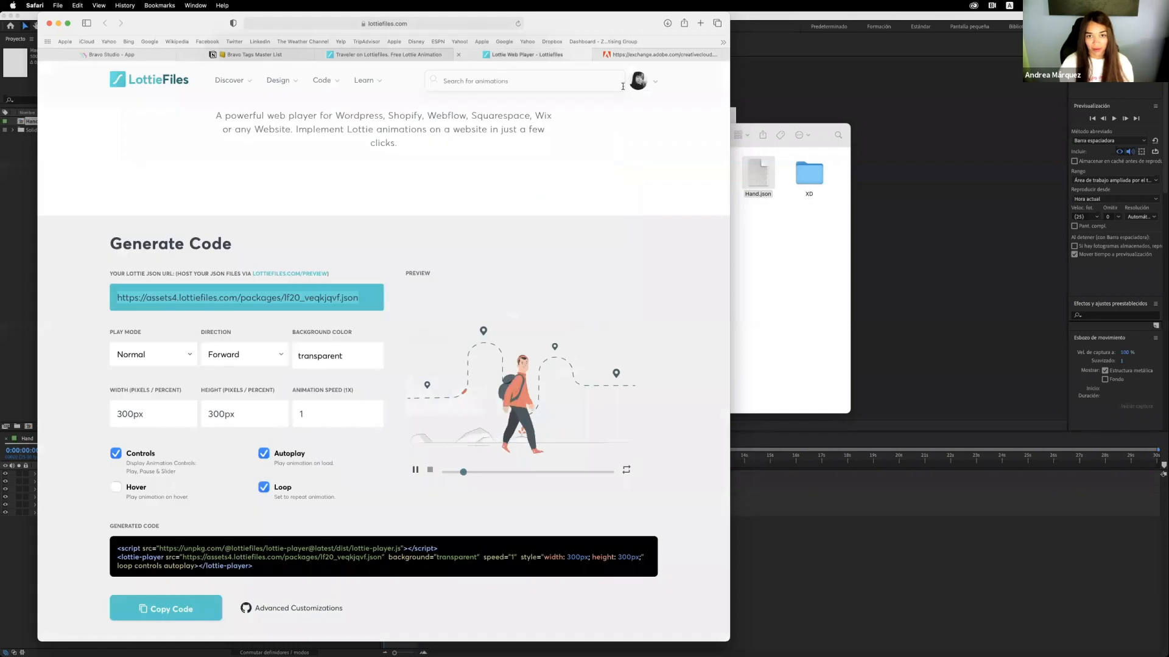
pyautogui.moveTo(649, 83)
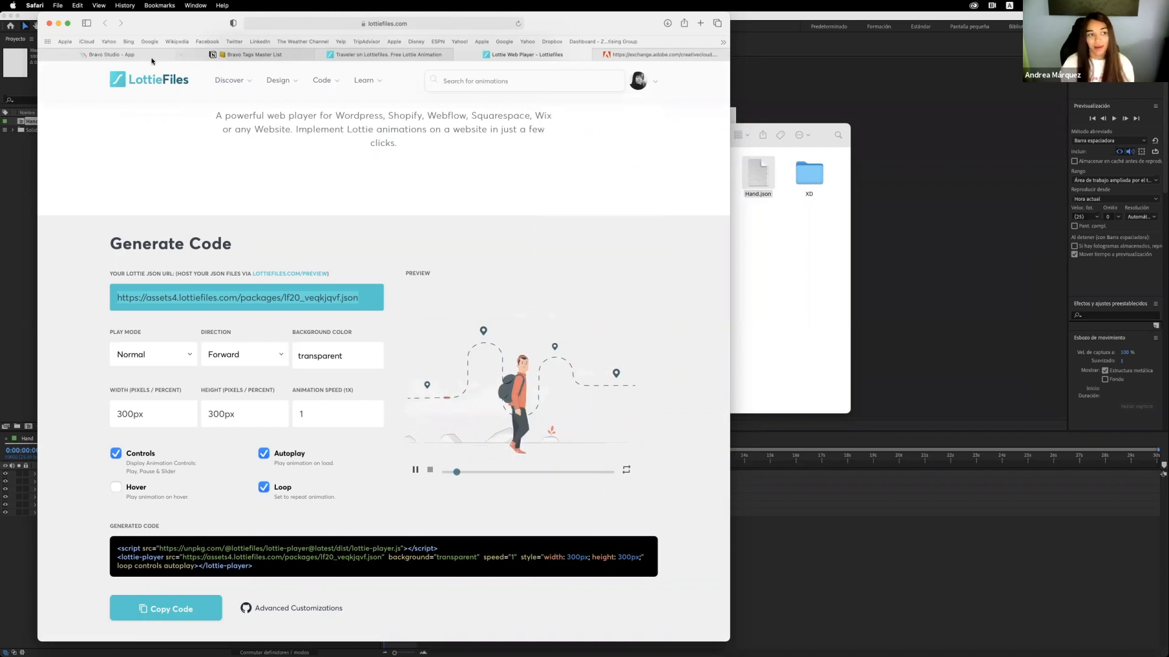
pyautogui.click(149, 79)
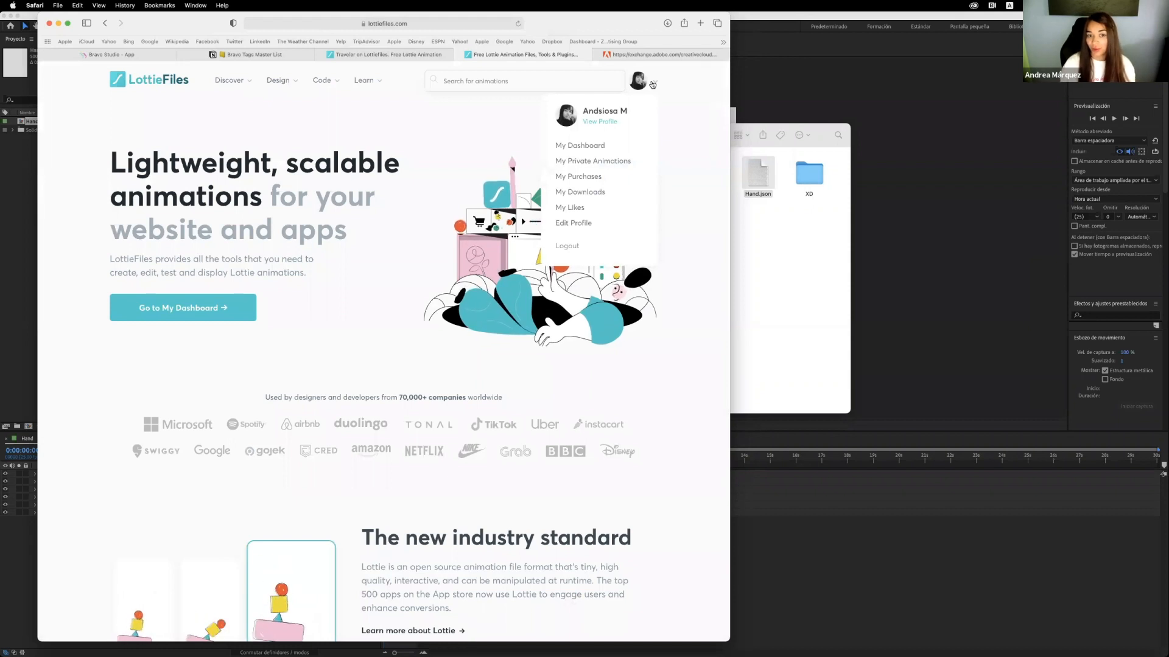
pyautogui.click(586, 147)
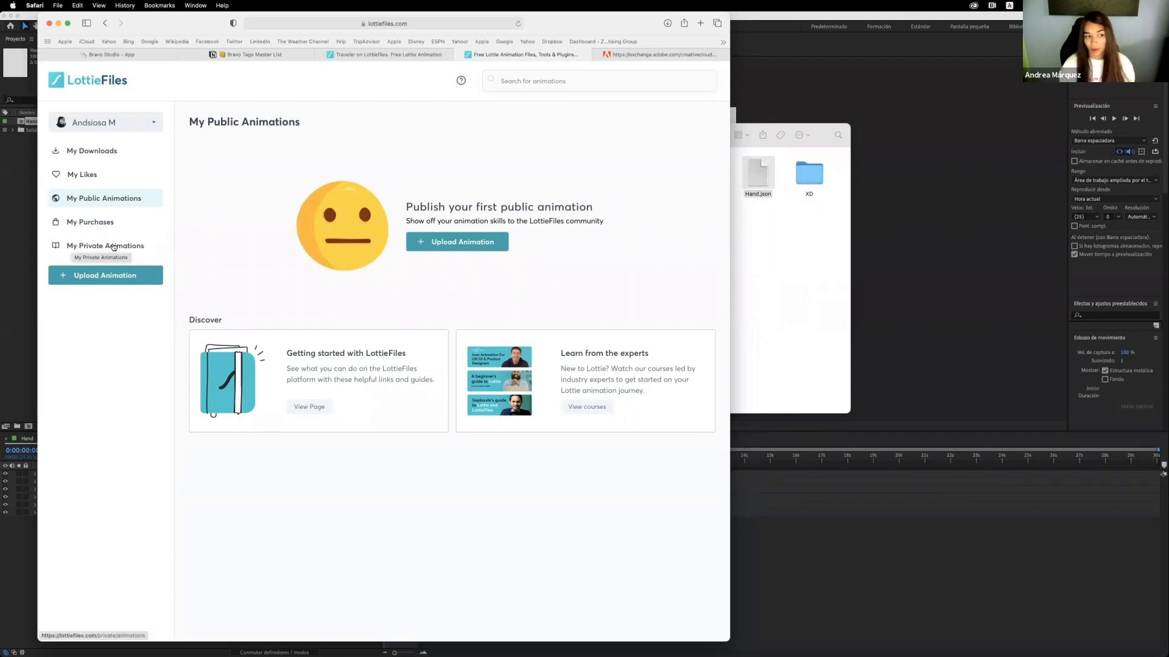
pyautogui.click(458, 242)
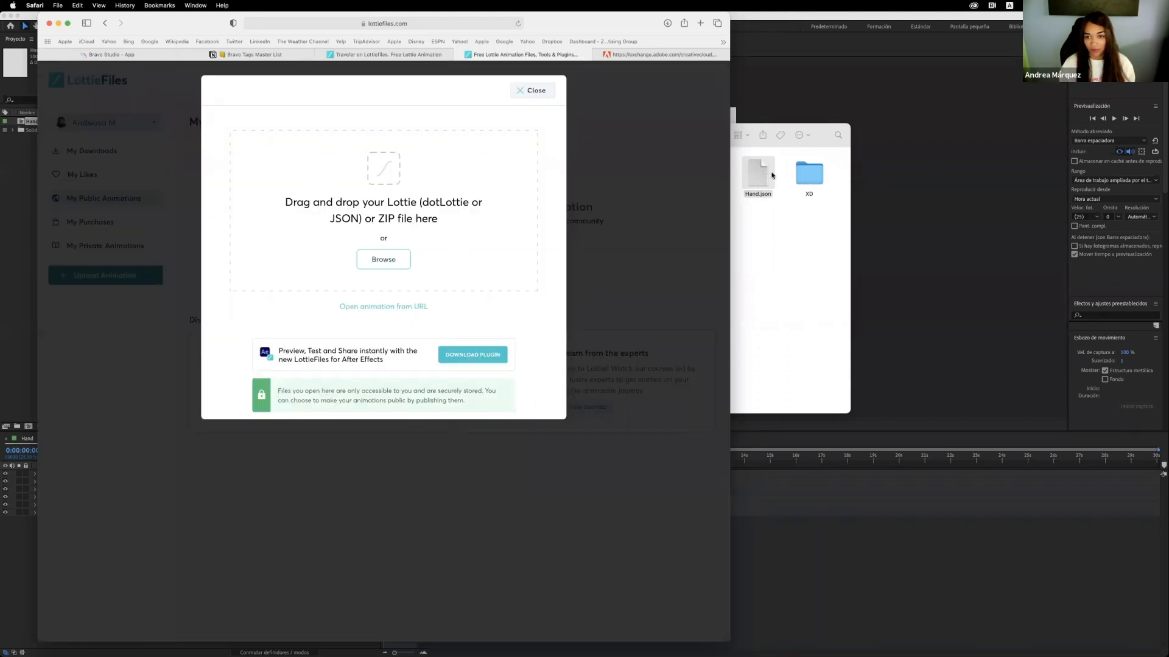
pyautogui.moveTo(763, 170); pyautogui.dragTo(438, 217)
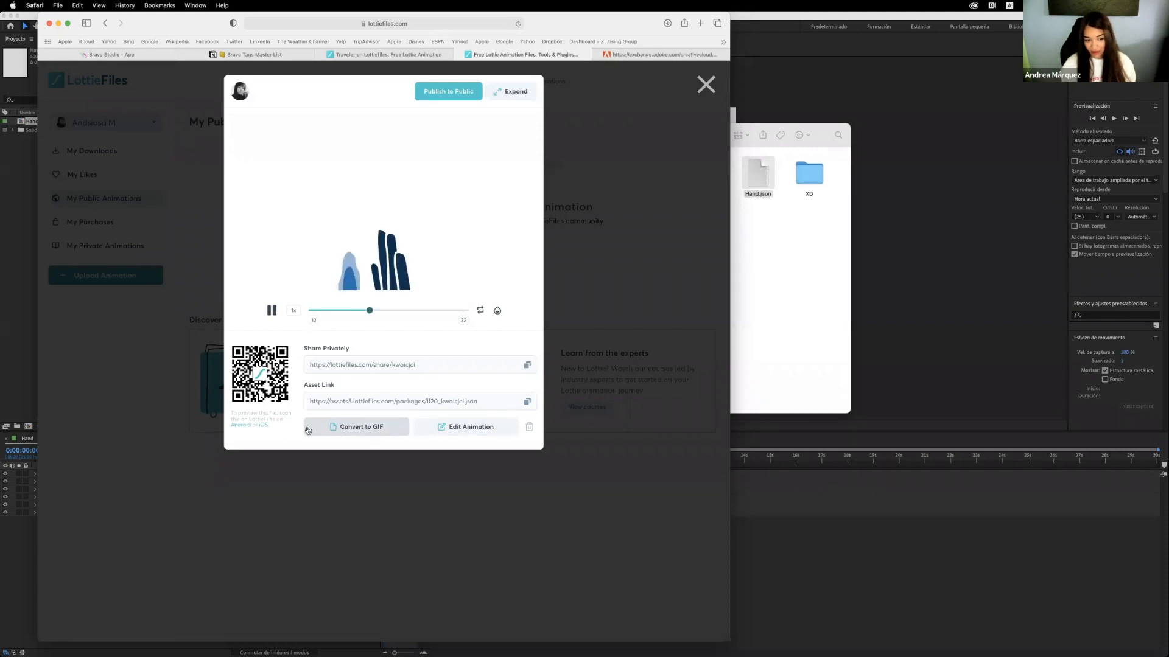
# - Fill in the animation's public publishing form with title "Hand", tag text "hand" and description "This a test", and accept the guidelines
pyautogui.click(456, 92)
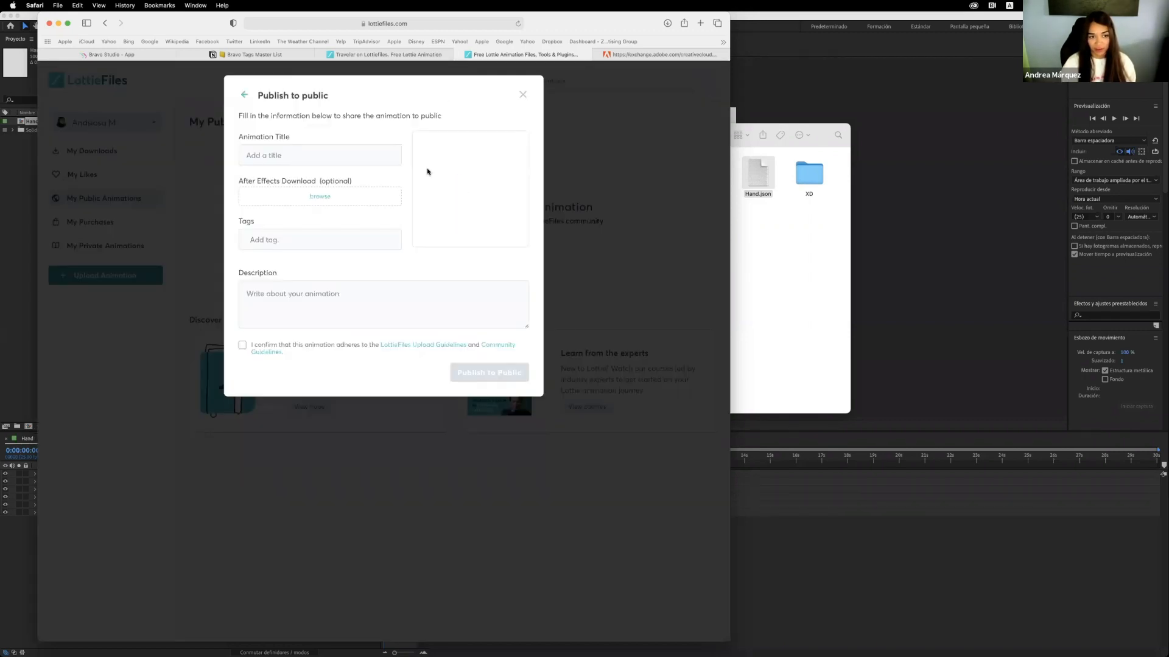
pyautogui.click(289, 157)
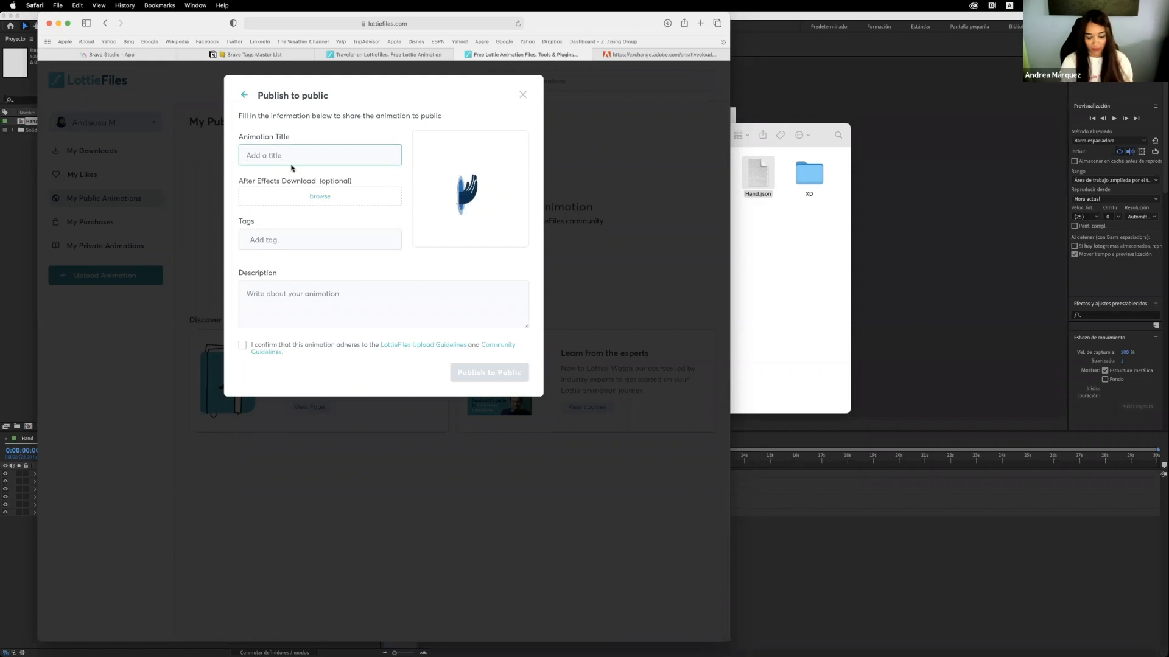
pyautogui.write('Hand')
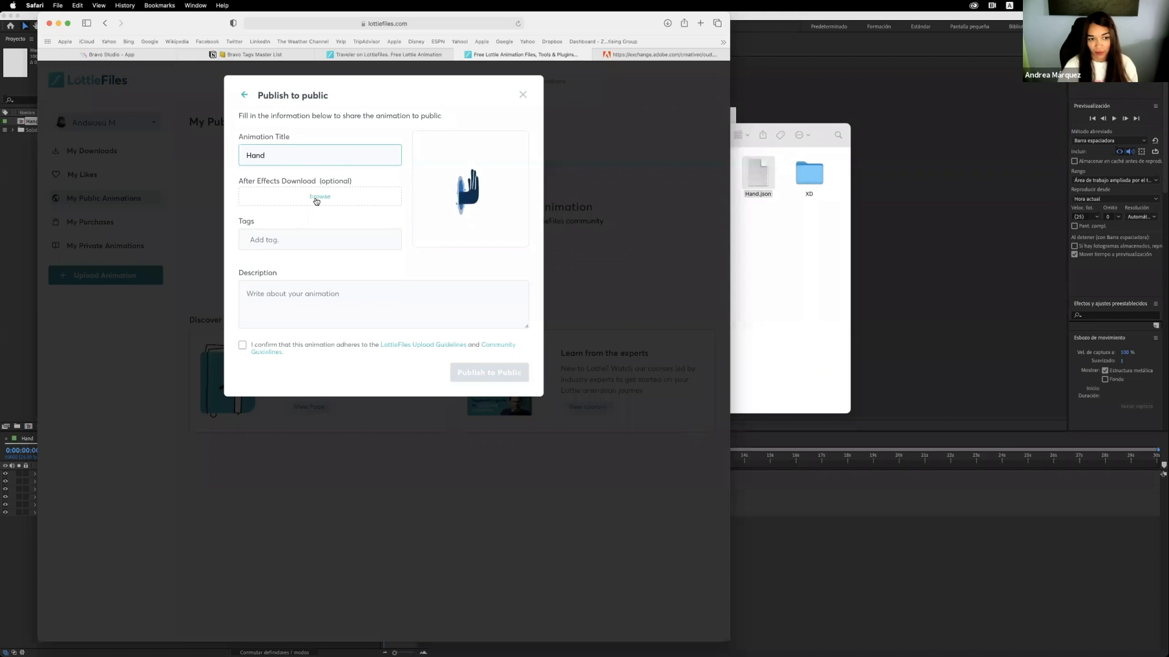
pyautogui.click(282, 240)
pyautogui.write('hand')
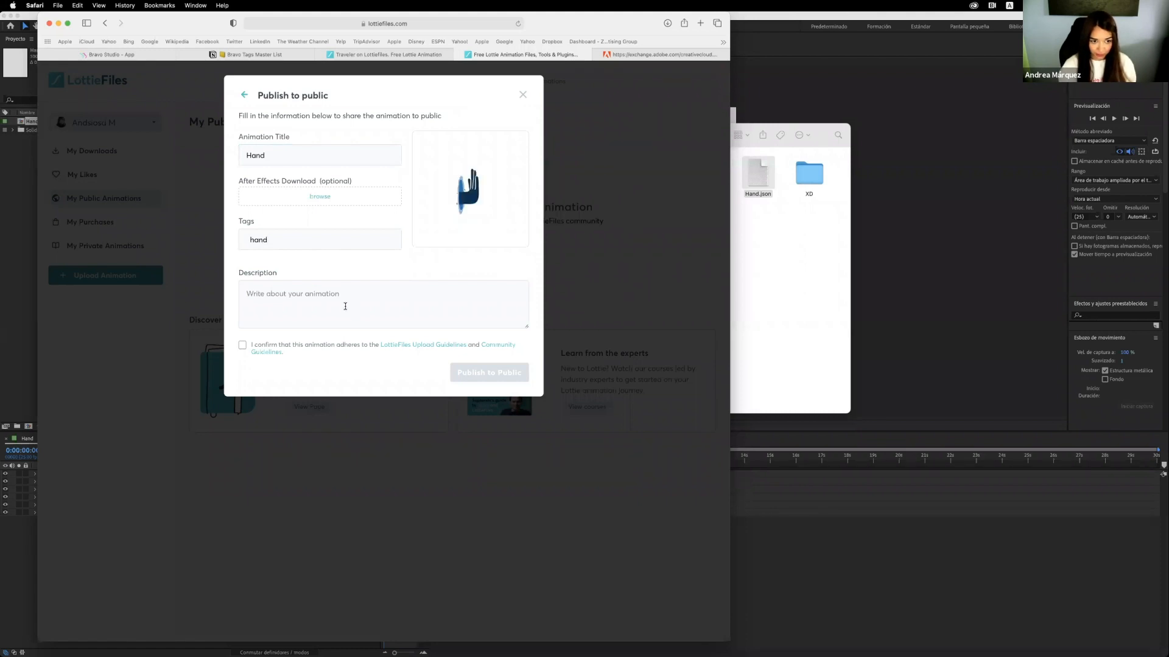
pyautogui.click(243, 345)
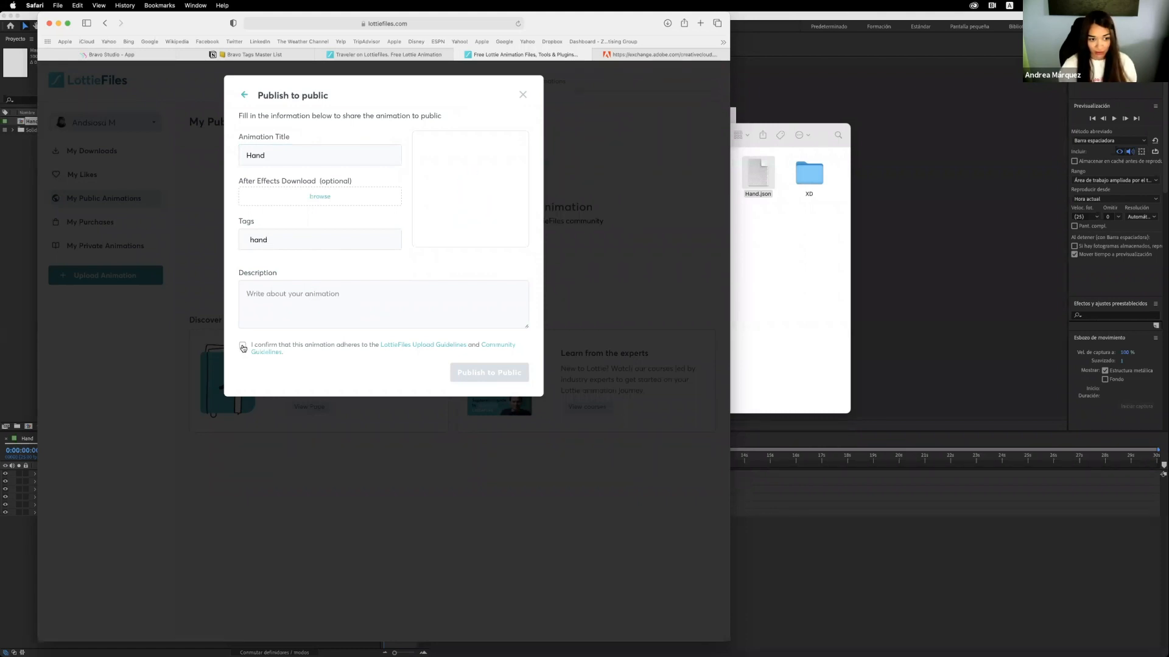
pyautogui.click(334, 295)
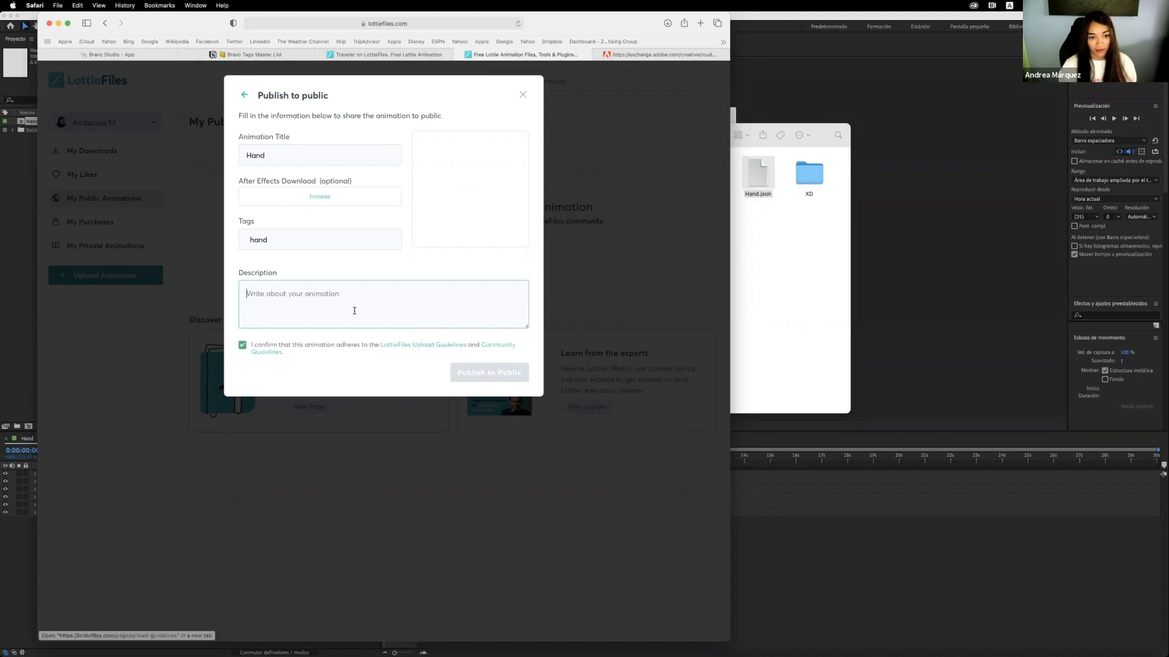
pyautogui.write('This a test')
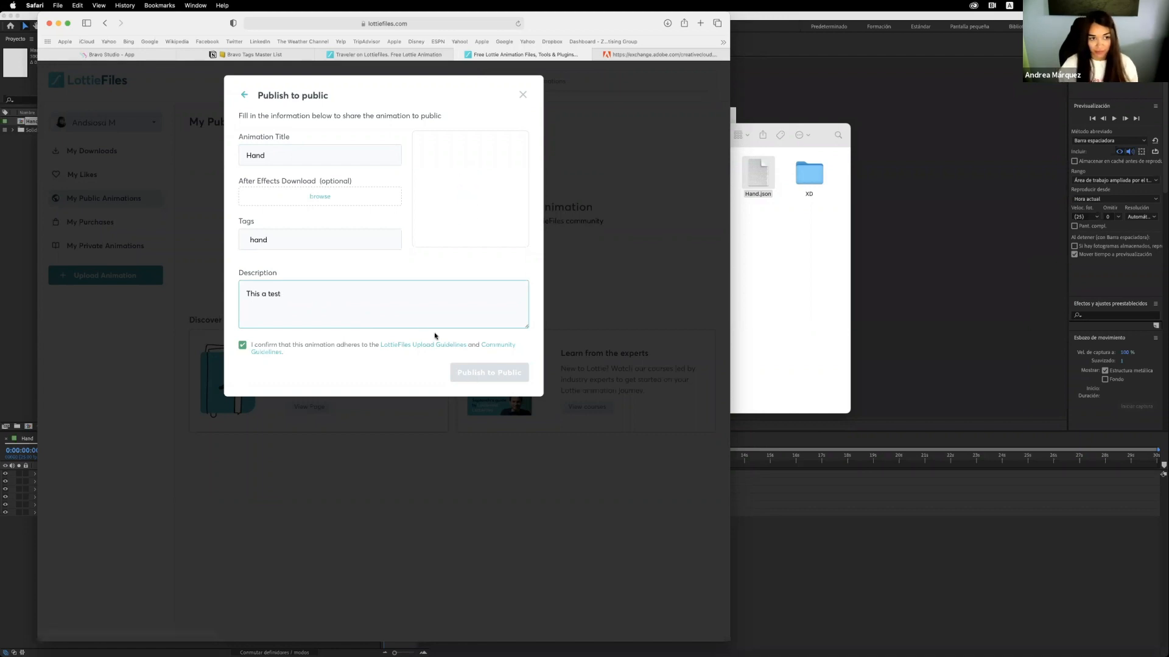
pyautogui.click(316, 163)
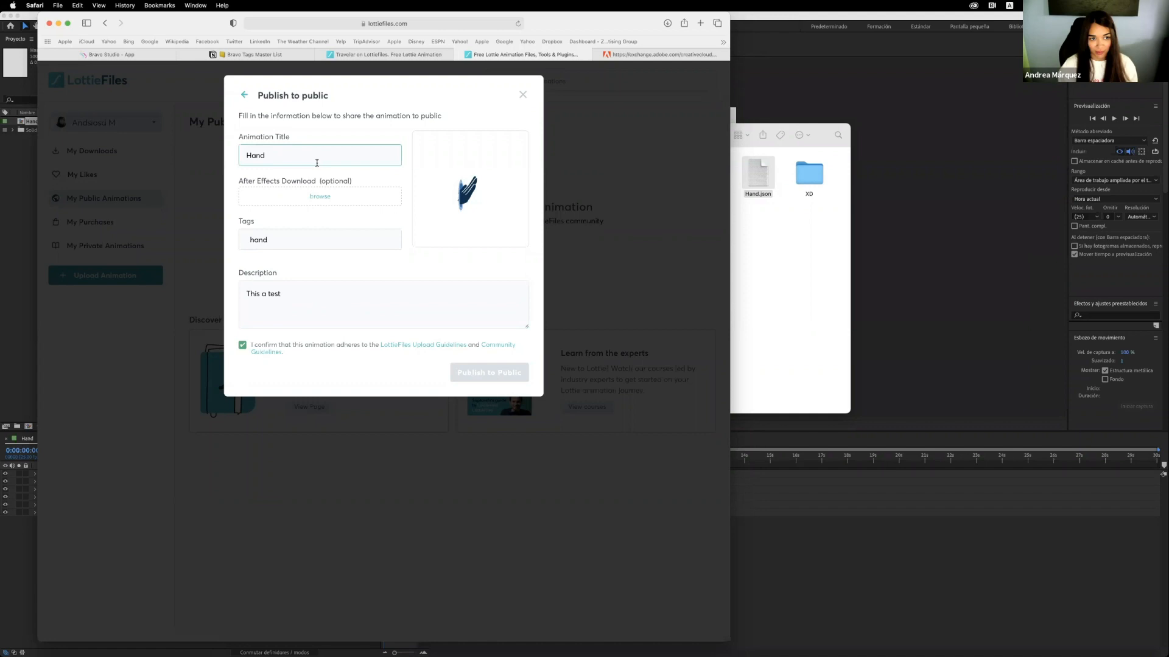
pyautogui.click(409, 303)
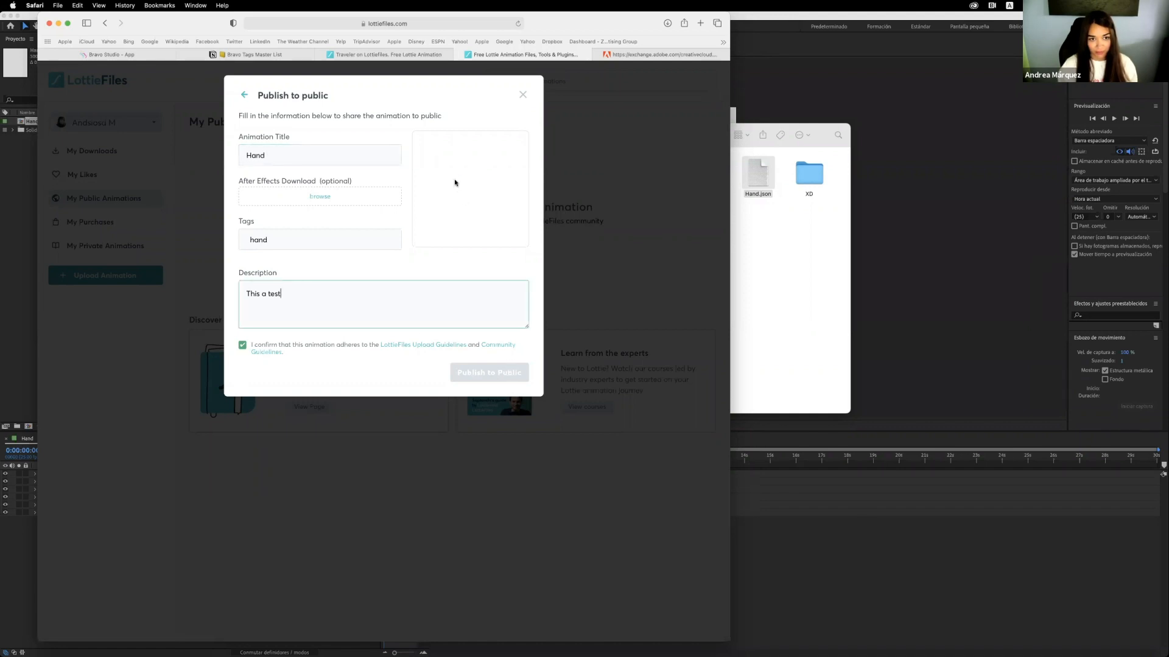
pyautogui.click(302, 157)
pyautogui.click(297, 196)
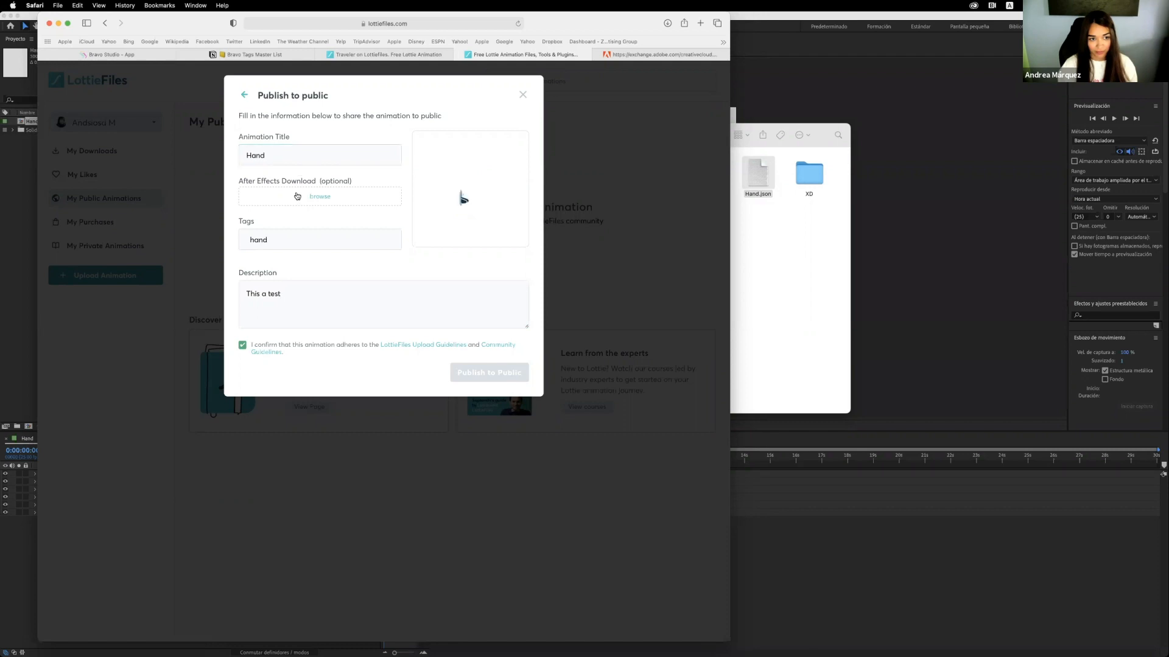
pyautogui.click(314, 196)
pyautogui.click(503, 414)
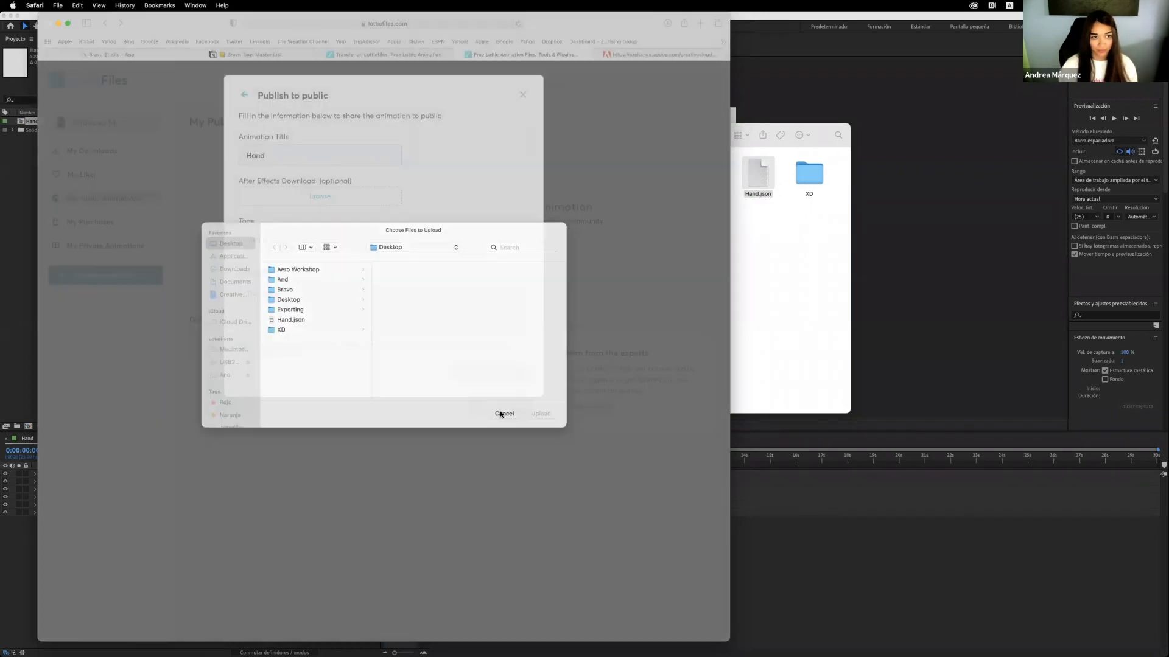
# - Add the tags hand, illustration and bravostudio, publish the Hand animation to public, and dismiss the sharing confirmation
pyautogui.click(285, 242)
pyautogui.write('hand')
pyautogui.press('Return')
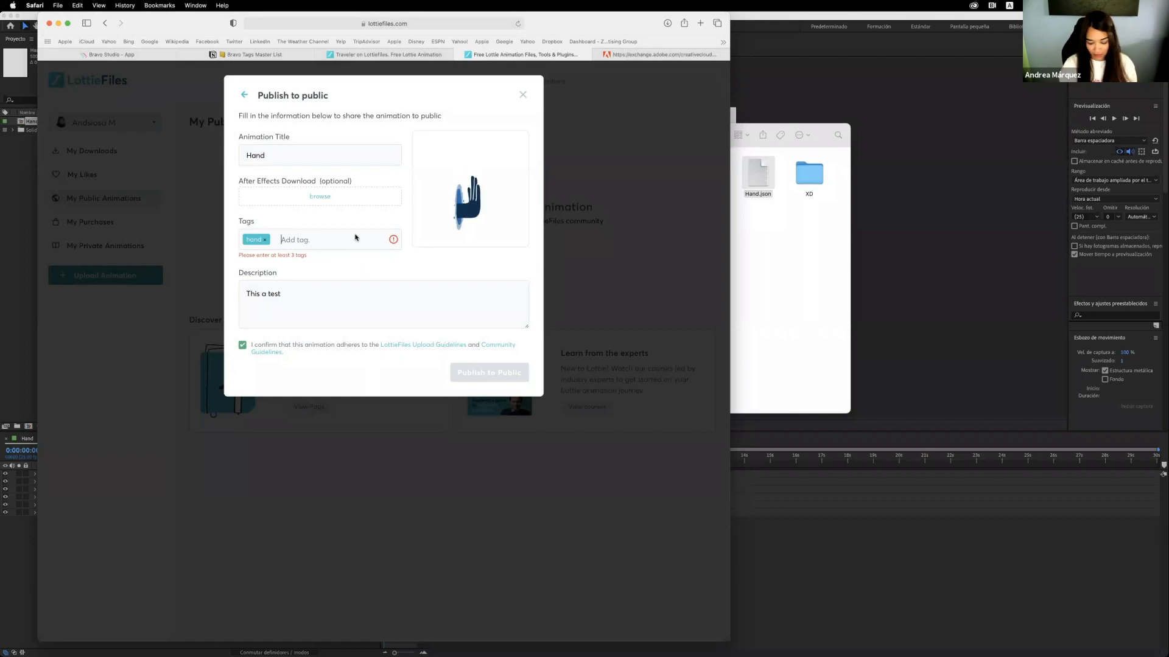
pyautogui.write('illustrat')
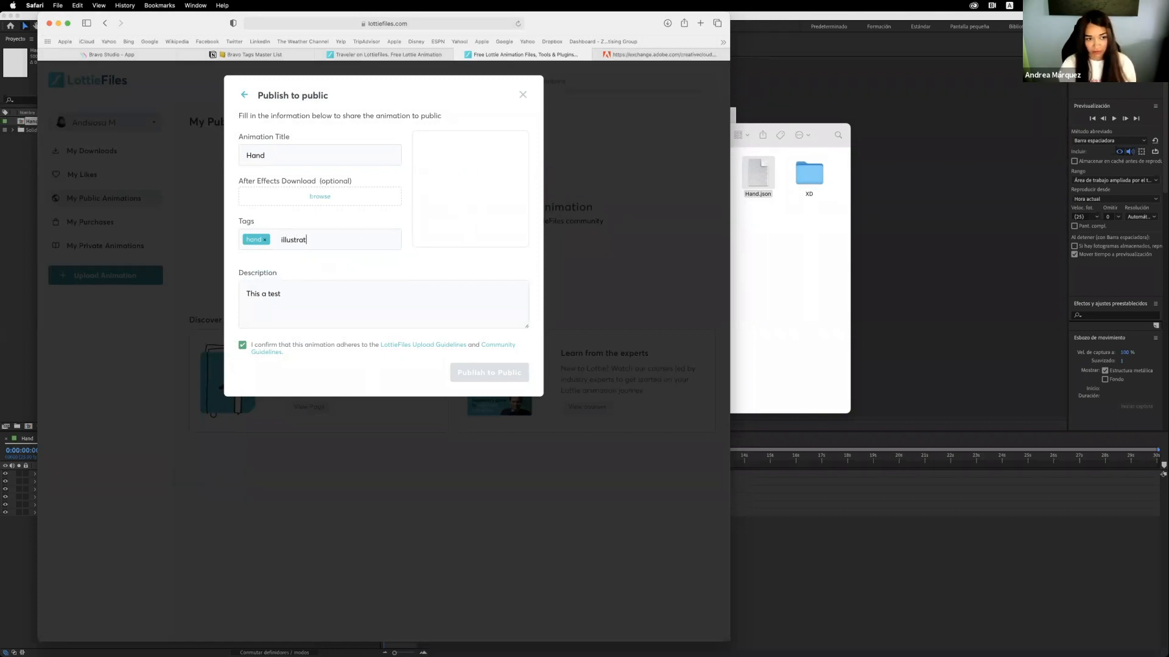
pyautogui.write('ion')
pyautogui.press('Return')
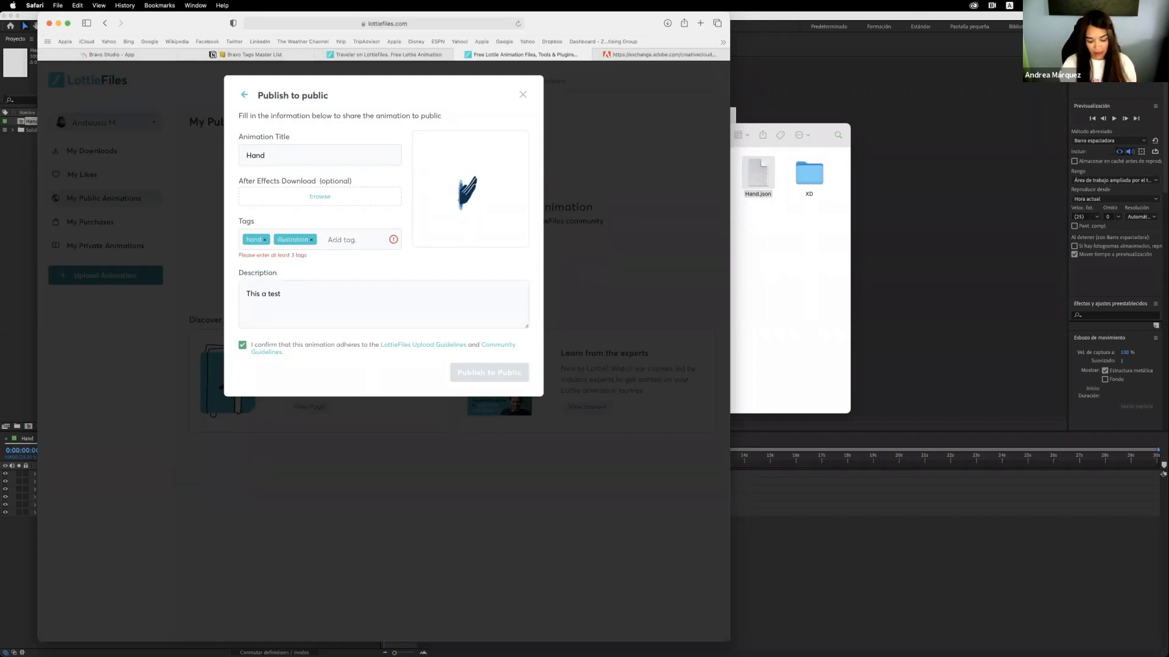
pyautogui.write('brav')
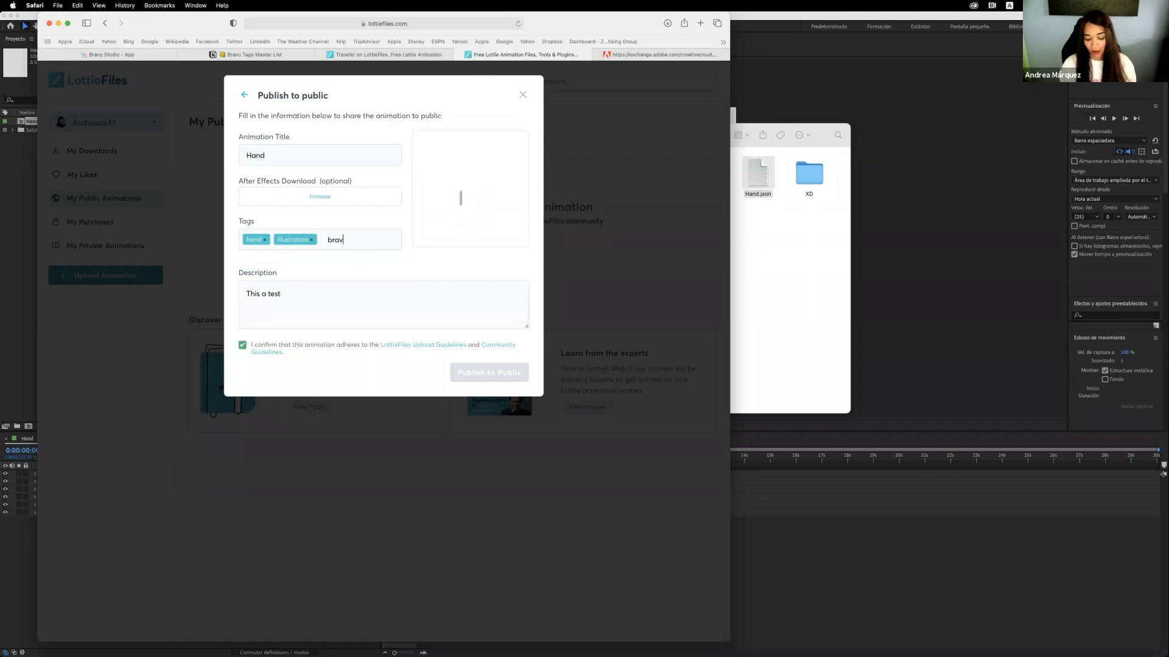
pyautogui.write('ostudi')
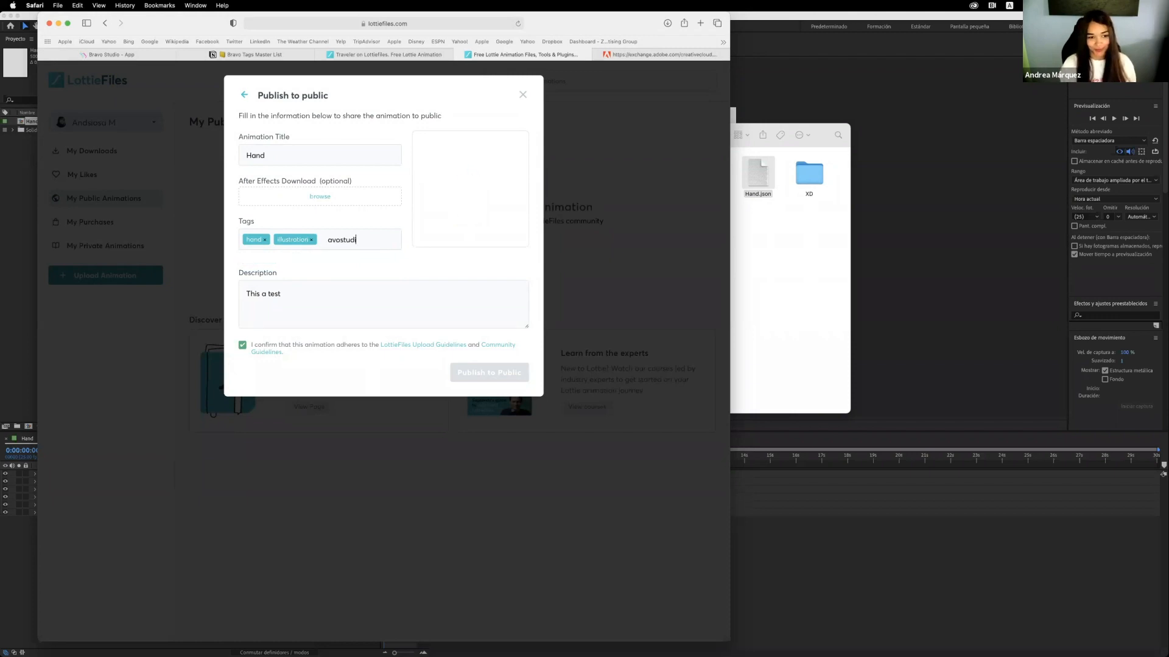
pyautogui.write('o')
pyautogui.press('Return')
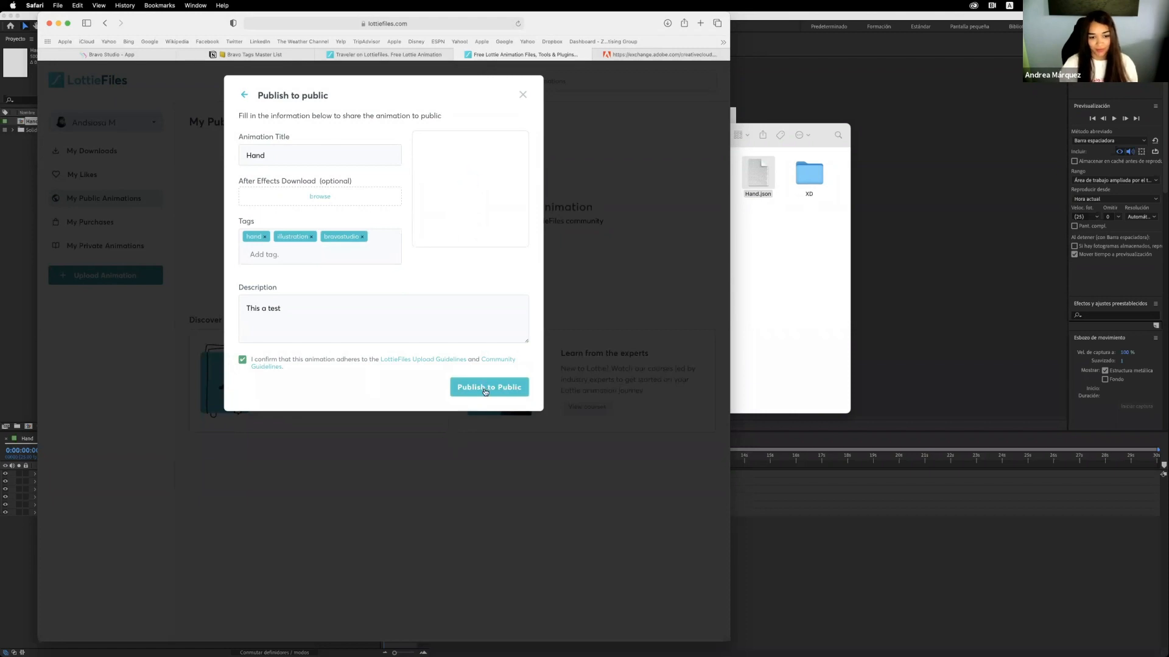
pyautogui.click(485, 390)
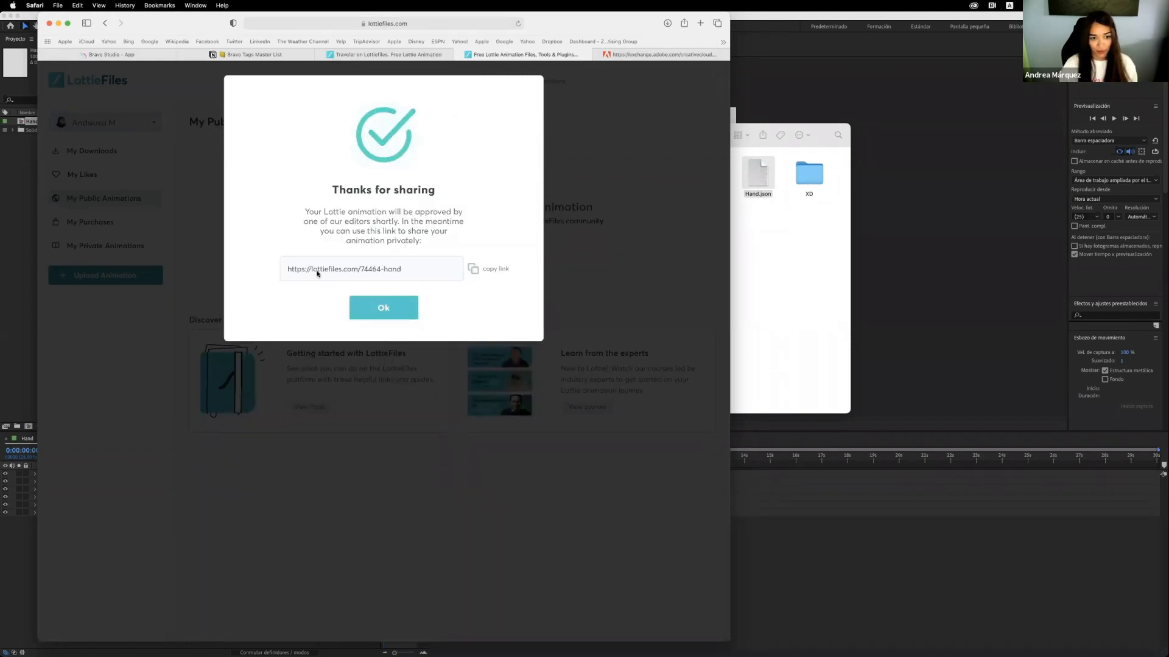
pyautogui.moveTo(292, 269); pyautogui.dragTo(403, 272)
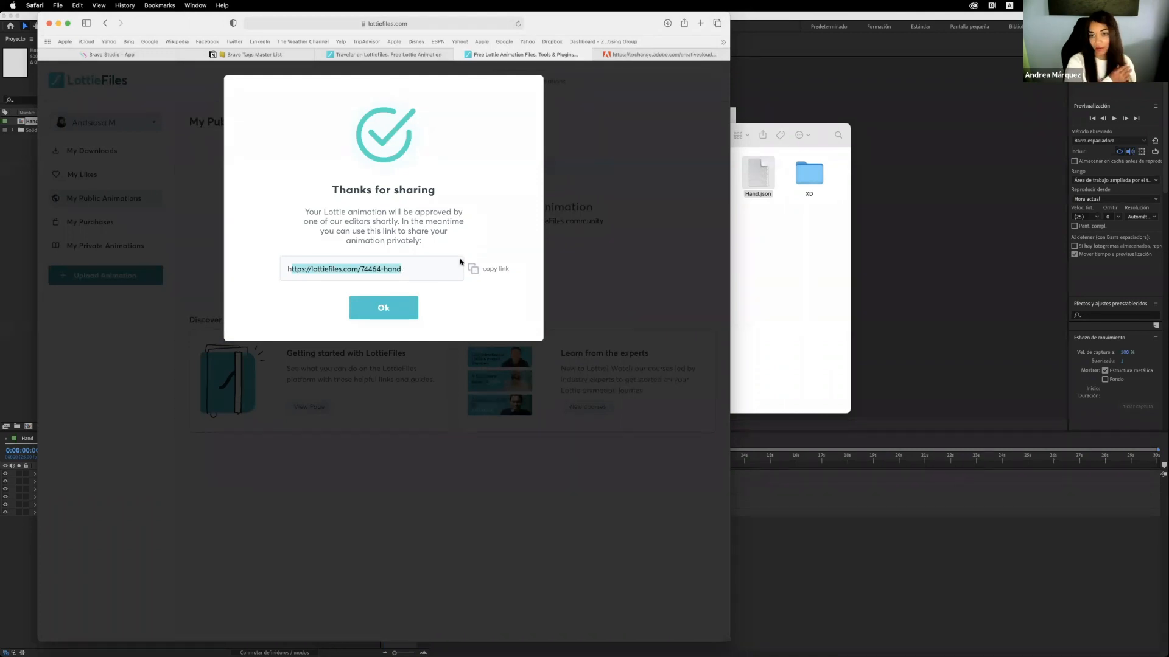
pyautogui.click(405, 314)
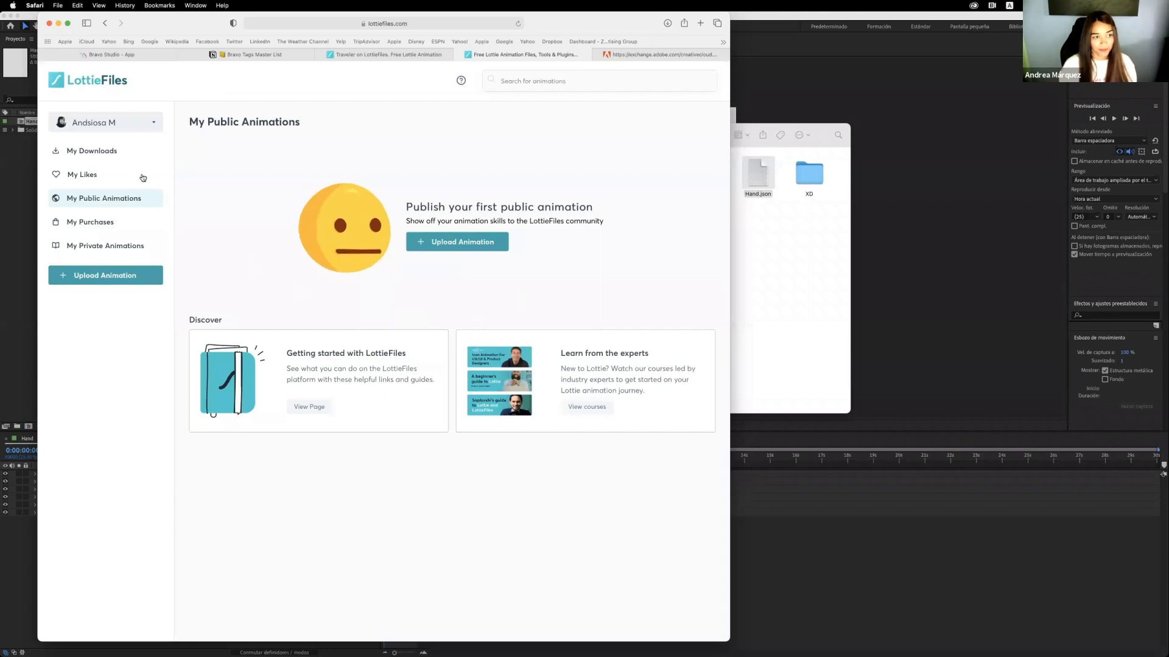
# - Open the uploaded hand animation's page and examine its Handoff details, including the file info and the web embed code
pyautogui.click(91, 122)
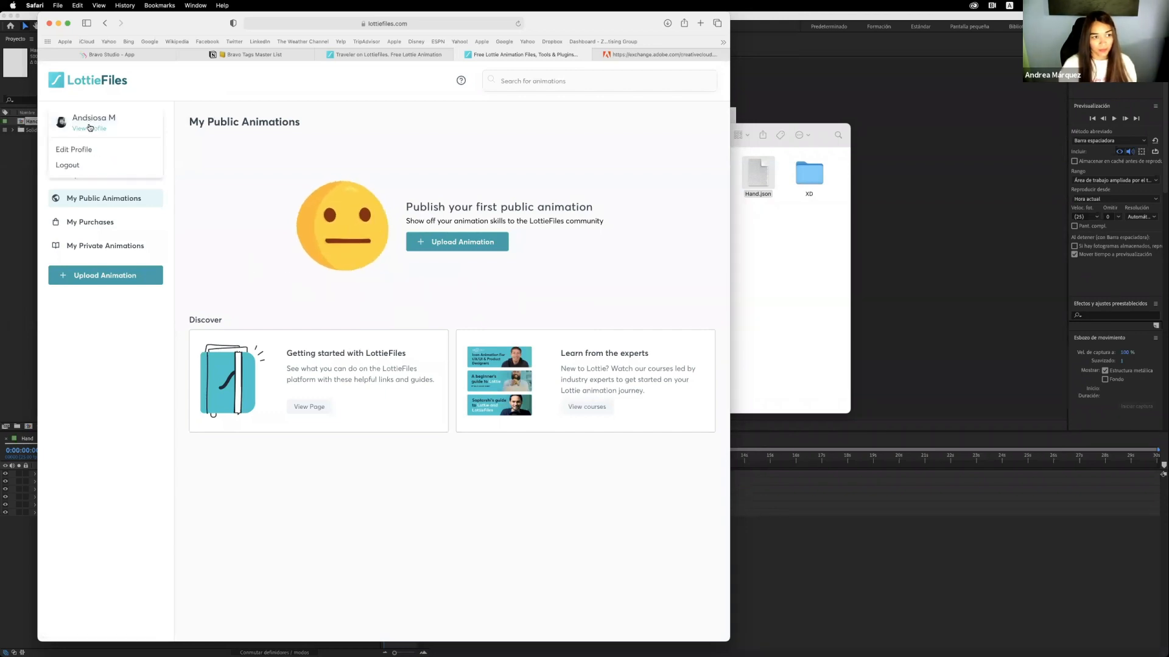
pyautogui.click(517, 27)
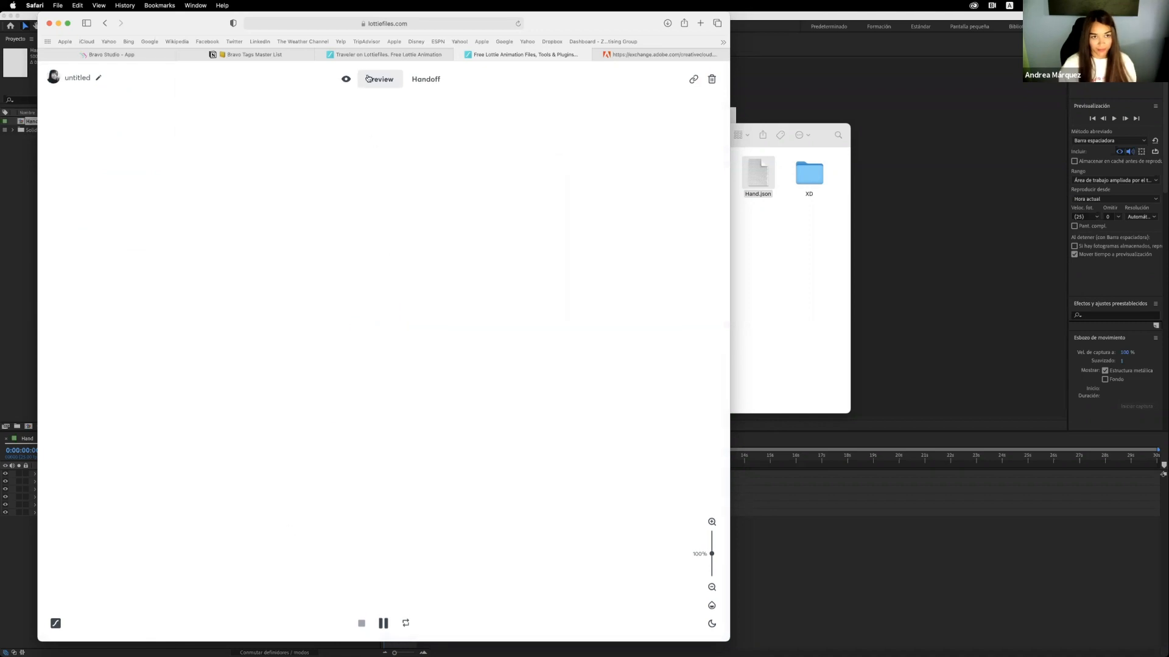
pyautogui.click(431, 81)
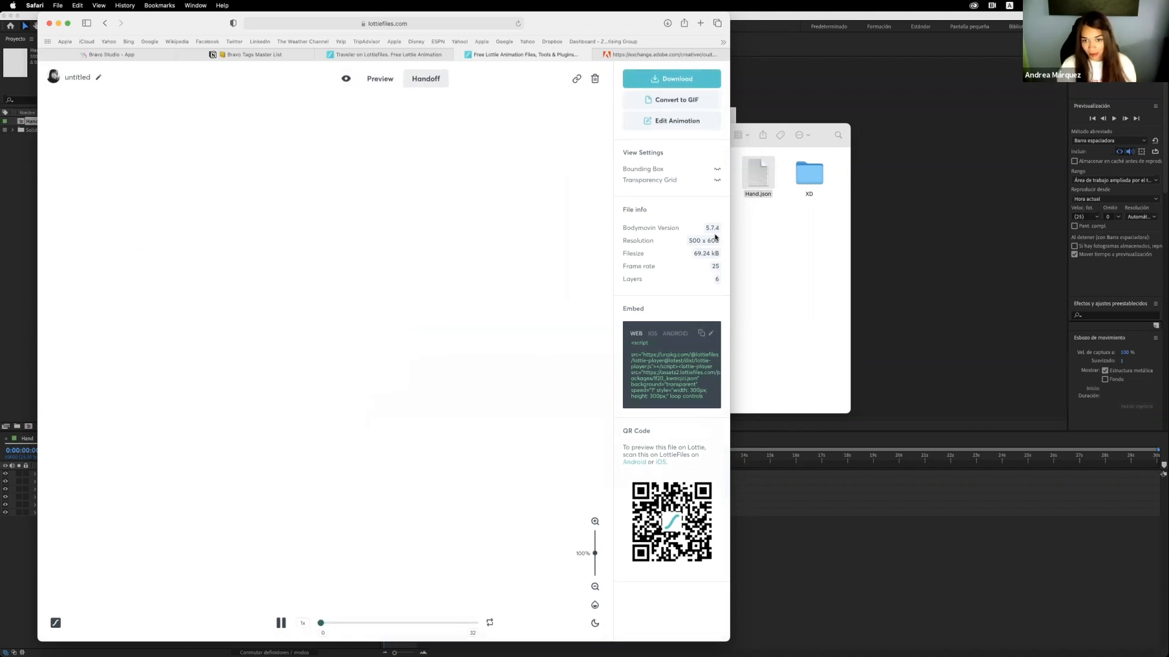
pyautogui.scroll(-2, 694, 383)
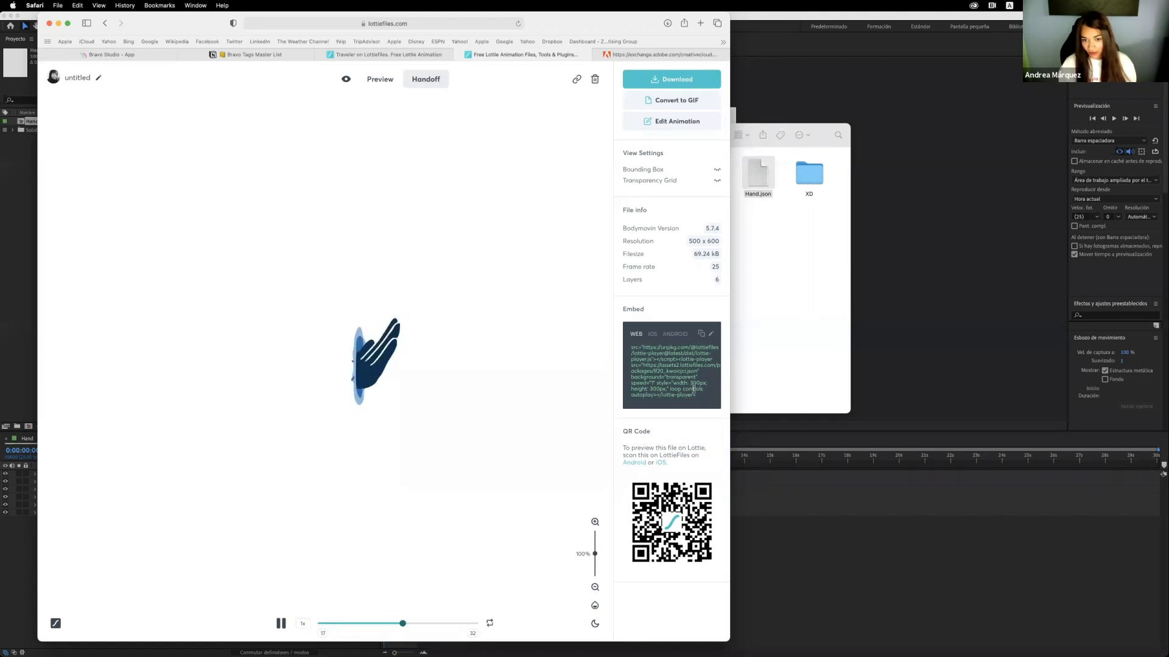
pyautogui.moveTo(639, 350); pyautogui.dragTo(670, 477)
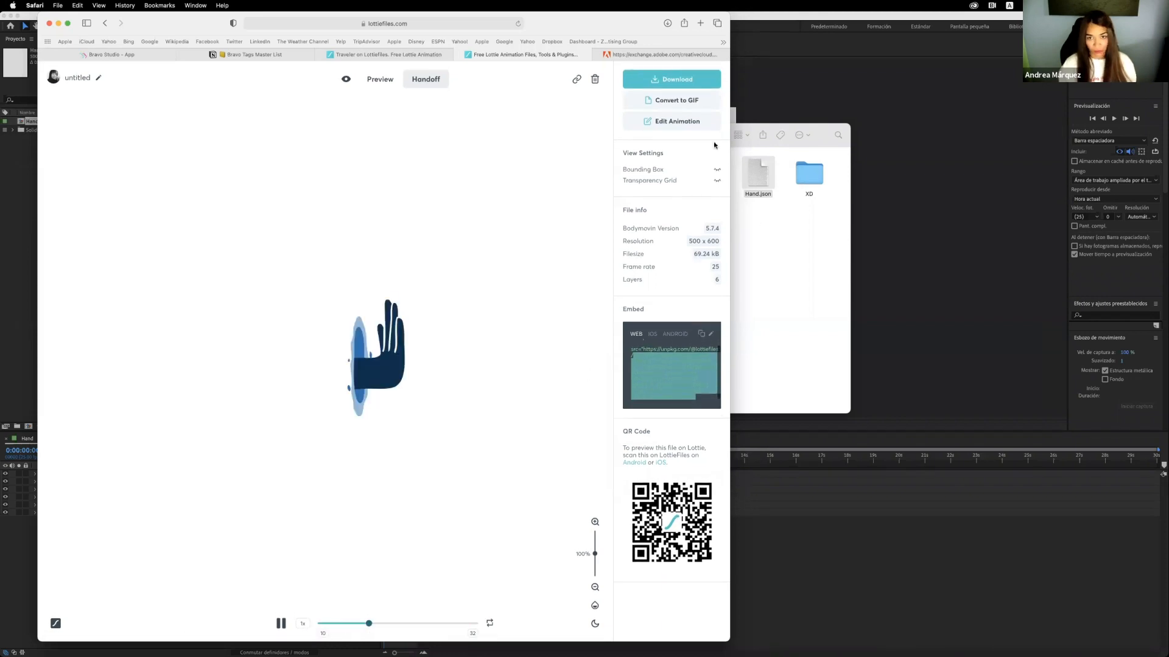
# - Open the hand animation in the Lottie Editor and update its duration to 2.00 seconds
pyautogui.click(662, 122)
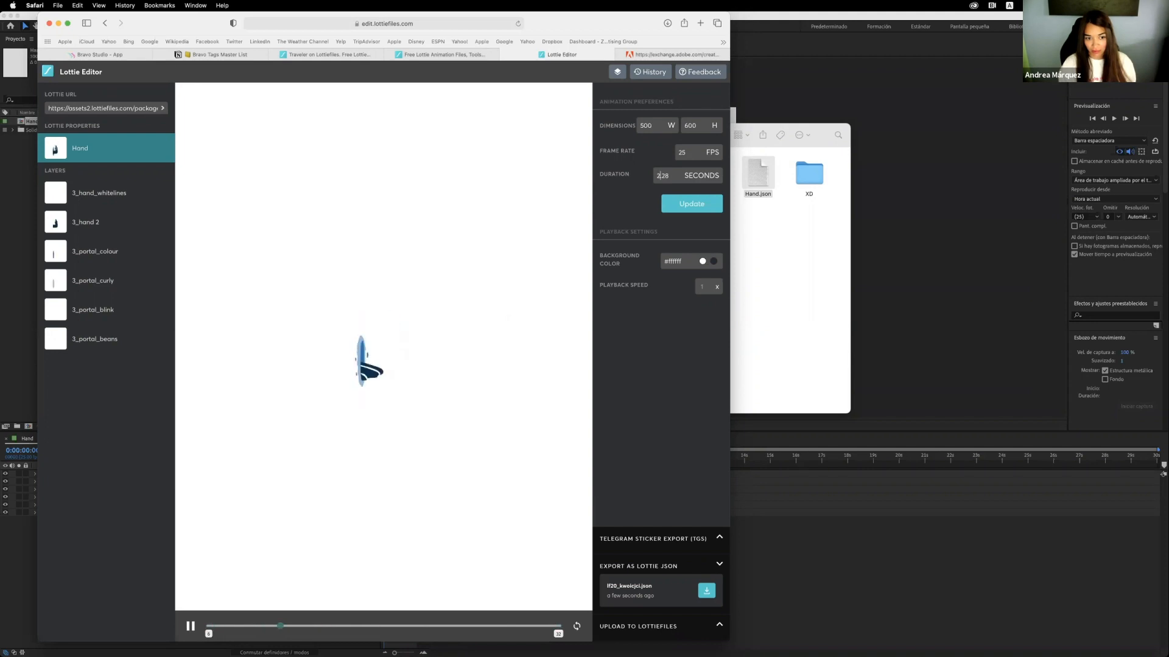
pyautogui.click(689, 205)
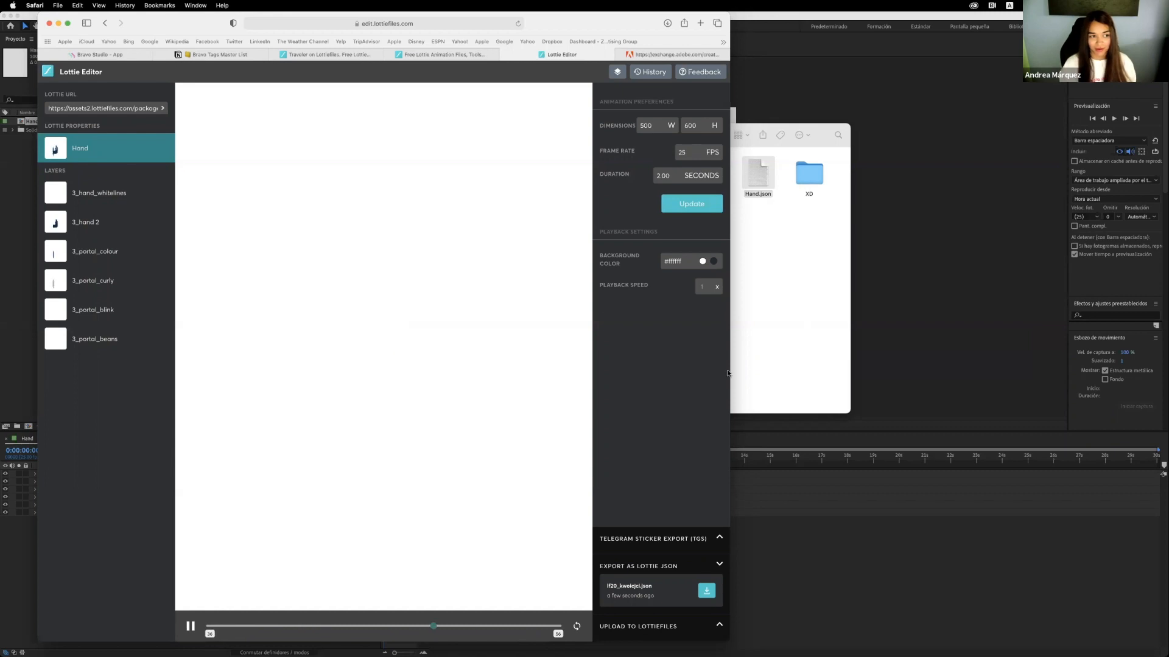
pyautogui.doubleClick(115, 108)
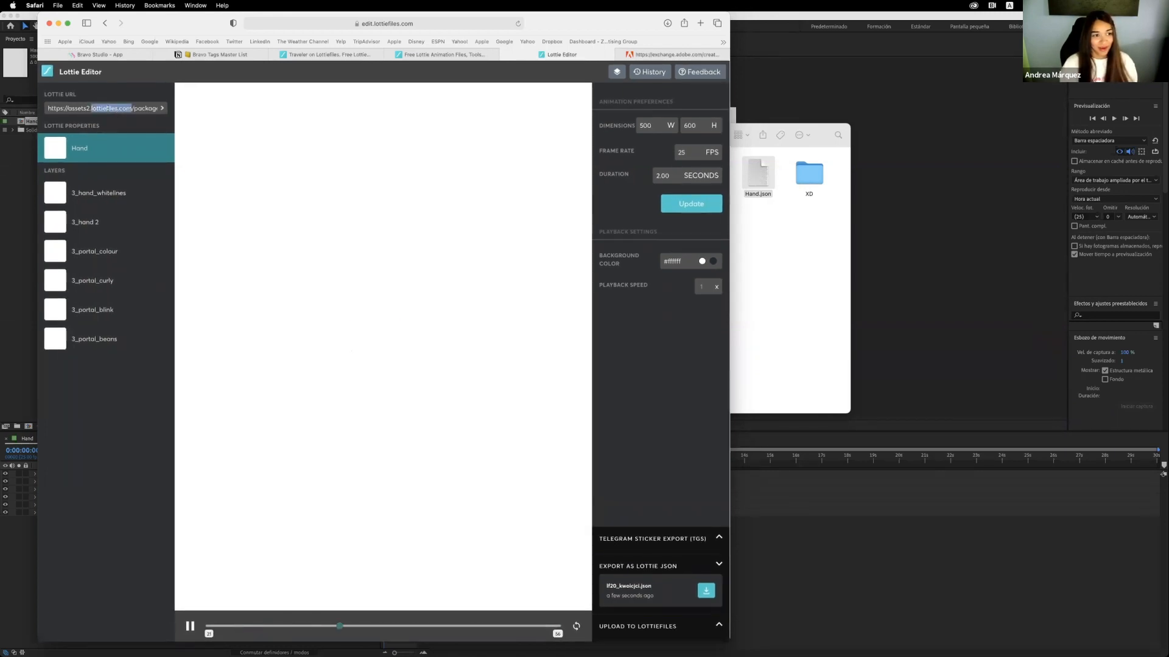
# - Copy the hand animation's full Lottie URL from the Lottie Editor and switch to the Bravo-Lottie file's design mode in Adobe XD
pyautogui.moveTo(73, 108); pyautogui.dragTo(212, 111)
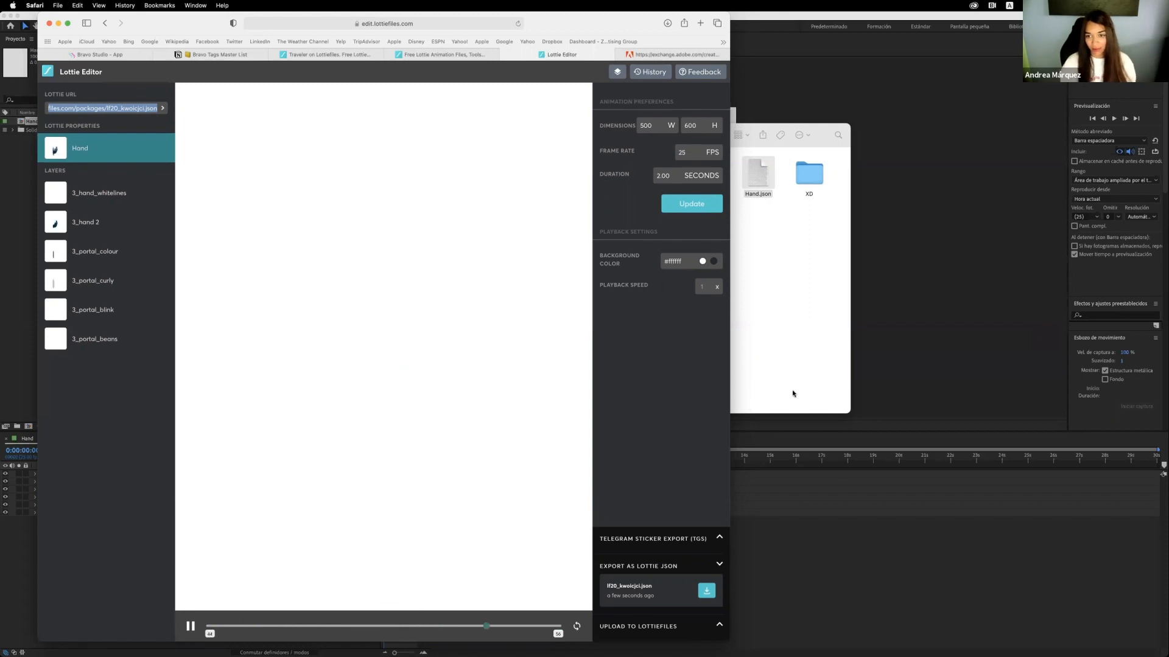
pyautogui.click(873, 413)
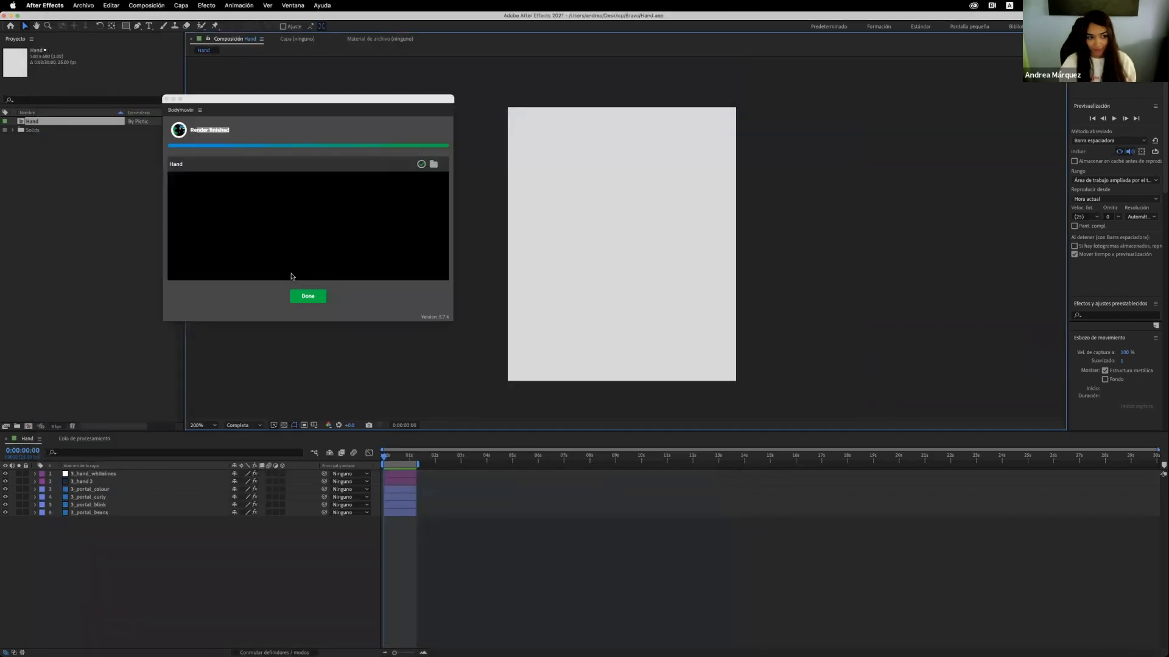
pyautogui.moveTo(524, 656)
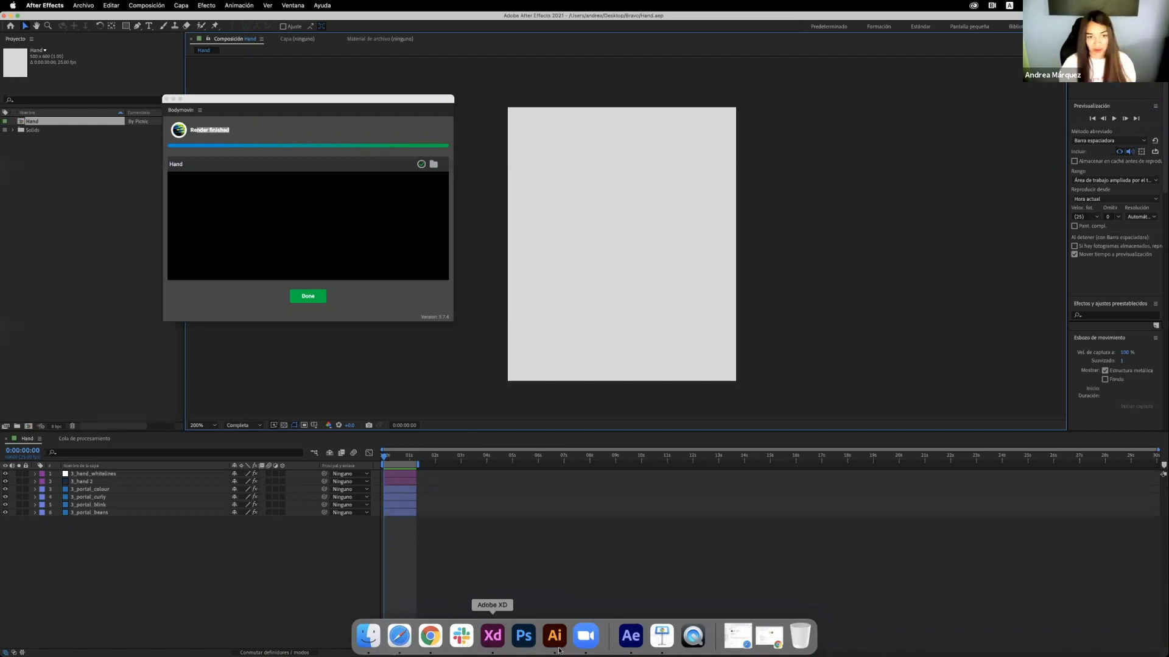
pyautogui.click(493, 635)
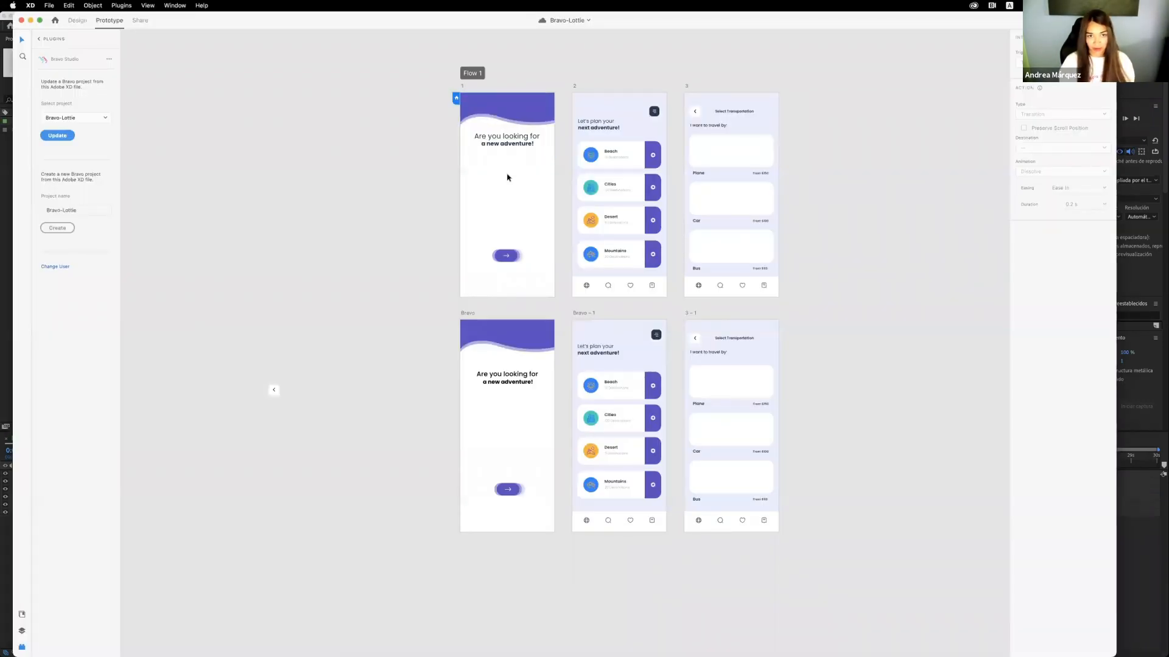
pyautogui.click(507, 177)
pyautogui.click(75, 20)
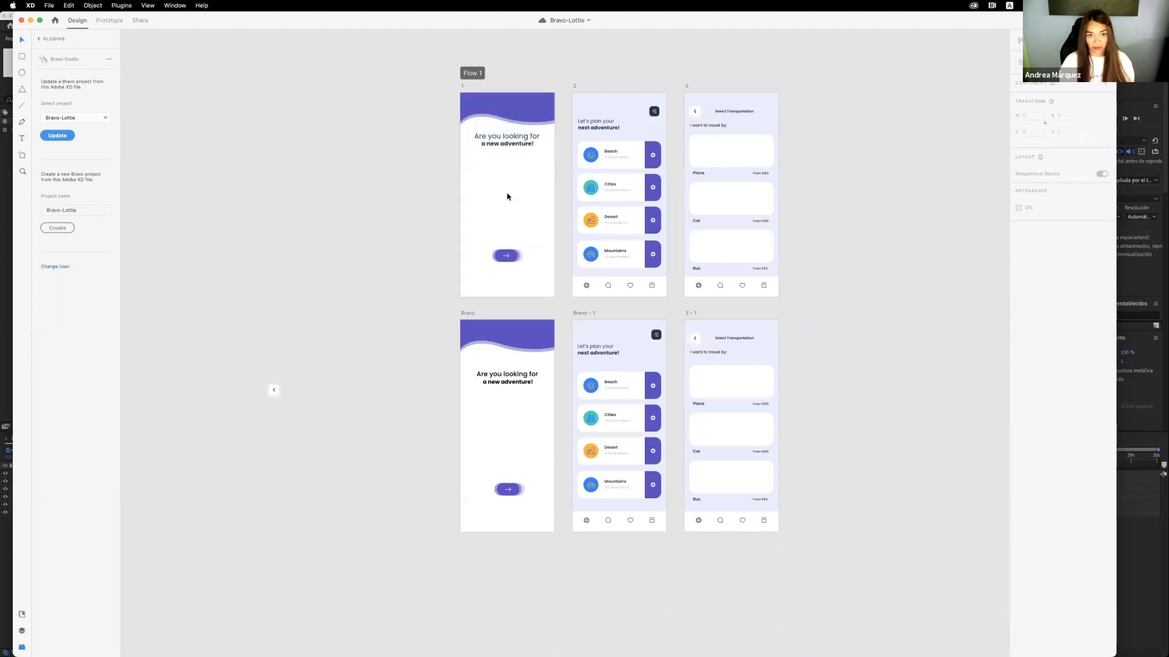
# - Replace the URL in the Lottie component layer's name on artboard 1 with the copied link ending in packages/lf20_kwoicjci.json, keeping the closing bracket
pyautogui.scroll(3, 565, 186)
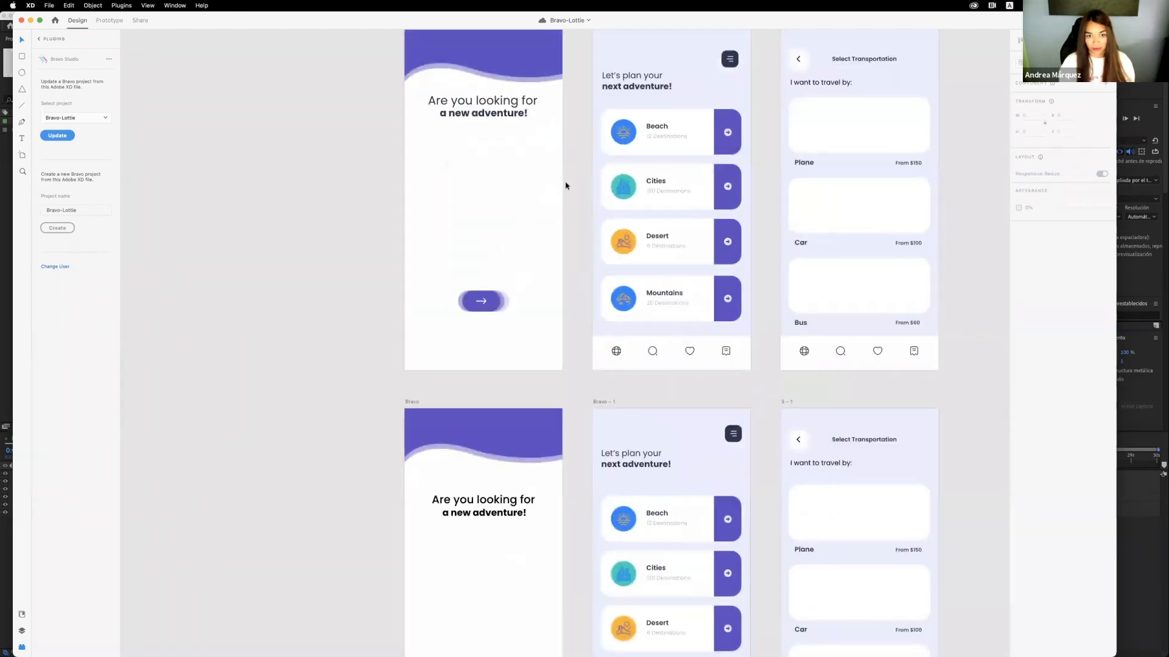
pyautogui.click(561, 186)
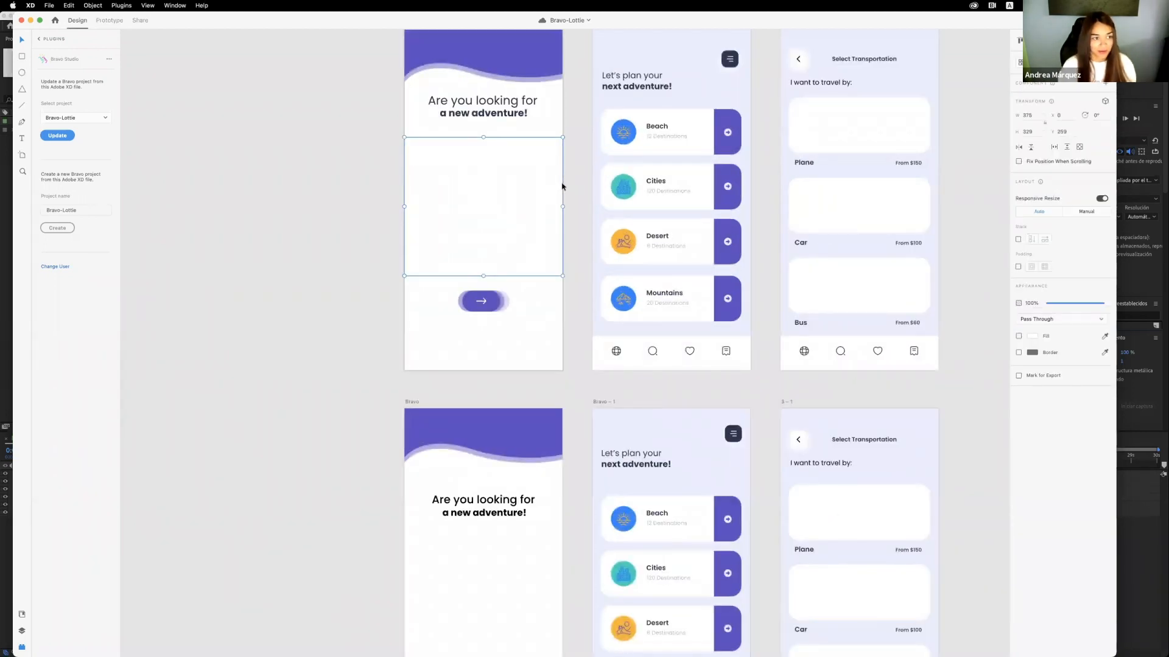
pyautogui.click(22, 633)
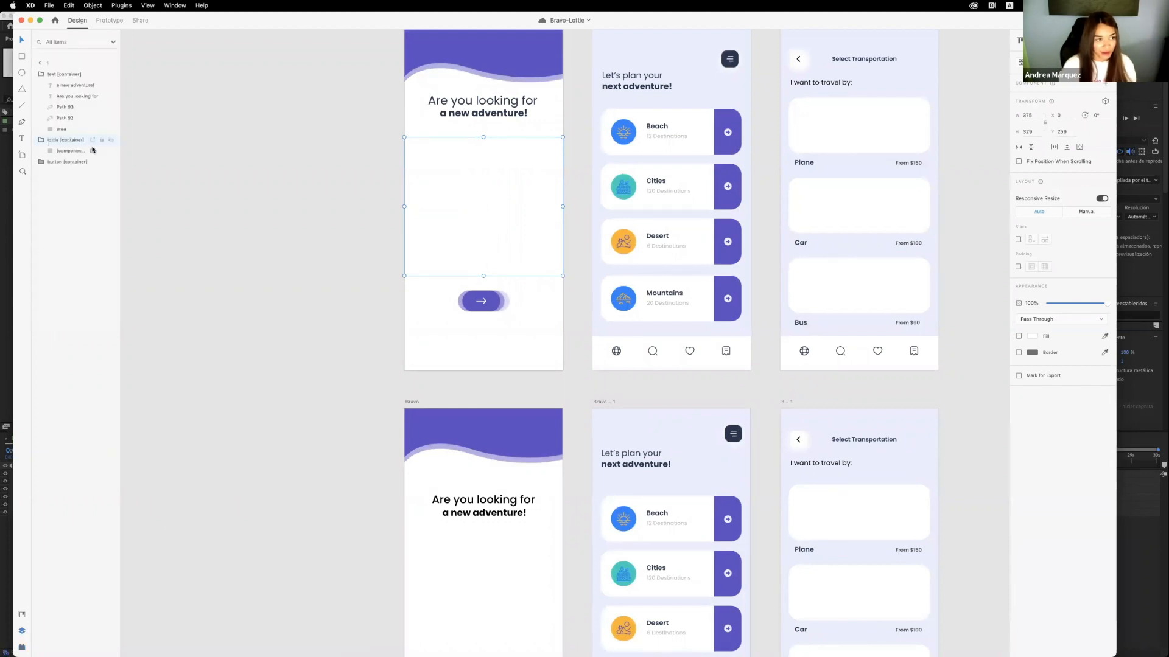
pyautogui.click(71, 150)
pyautogui.doubleClick(71, 150)
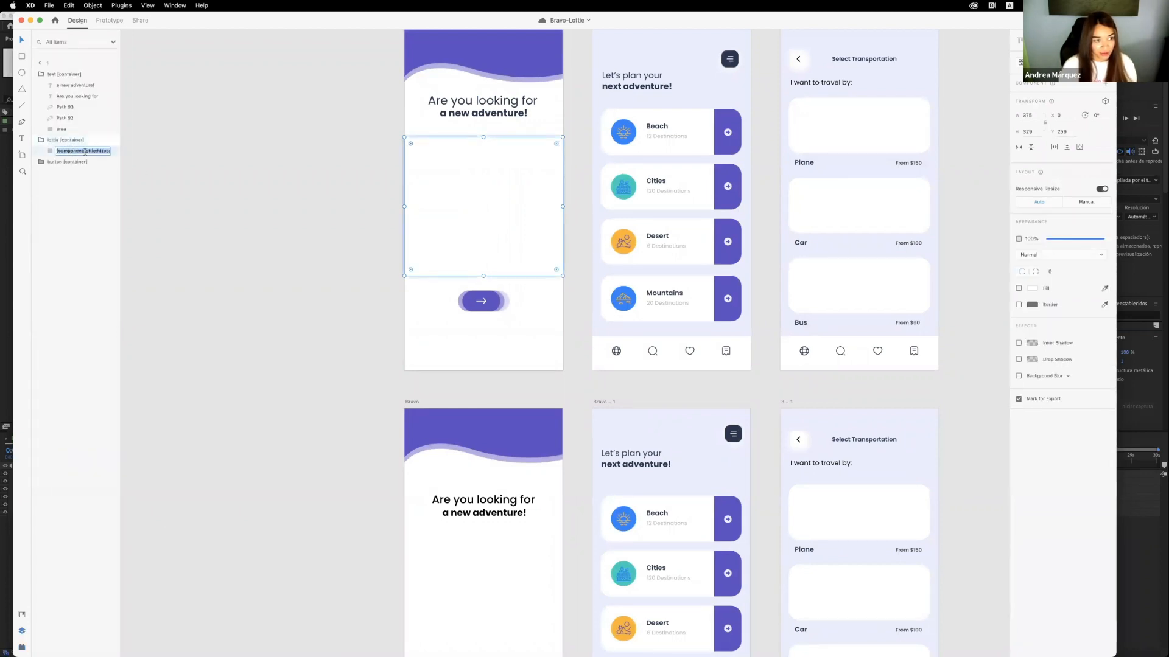
pyautogui.moveTo(106, 152); pyautogui.dragTo(127, 151)
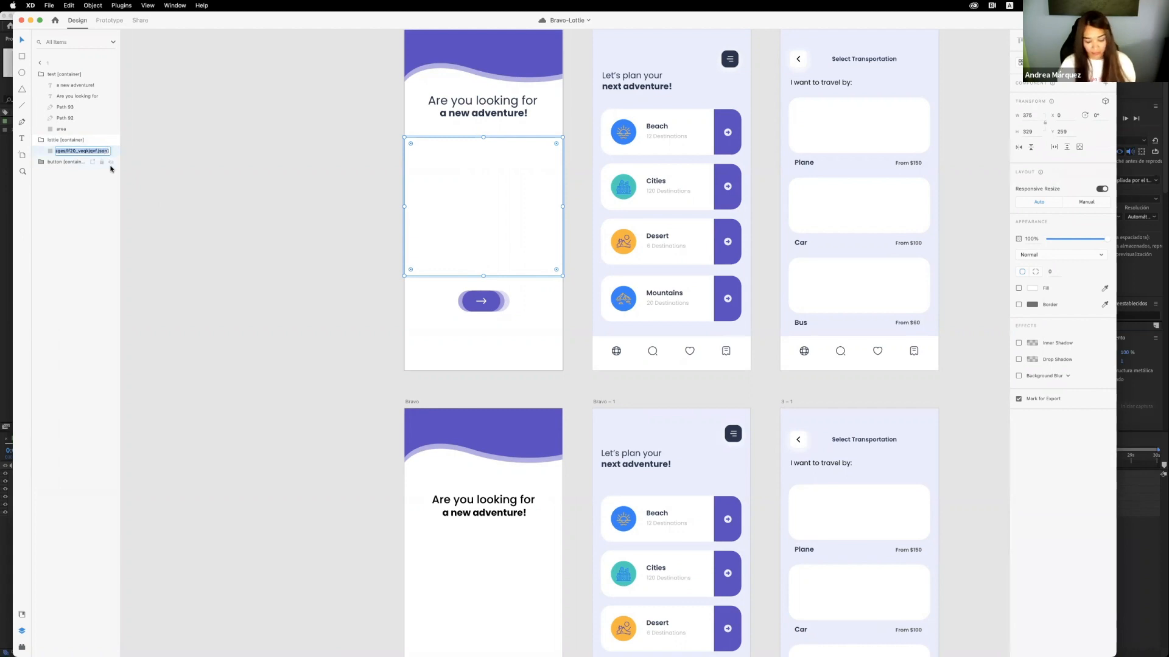
pyautogui.write('ages/lf20_kwoicjci.json]')
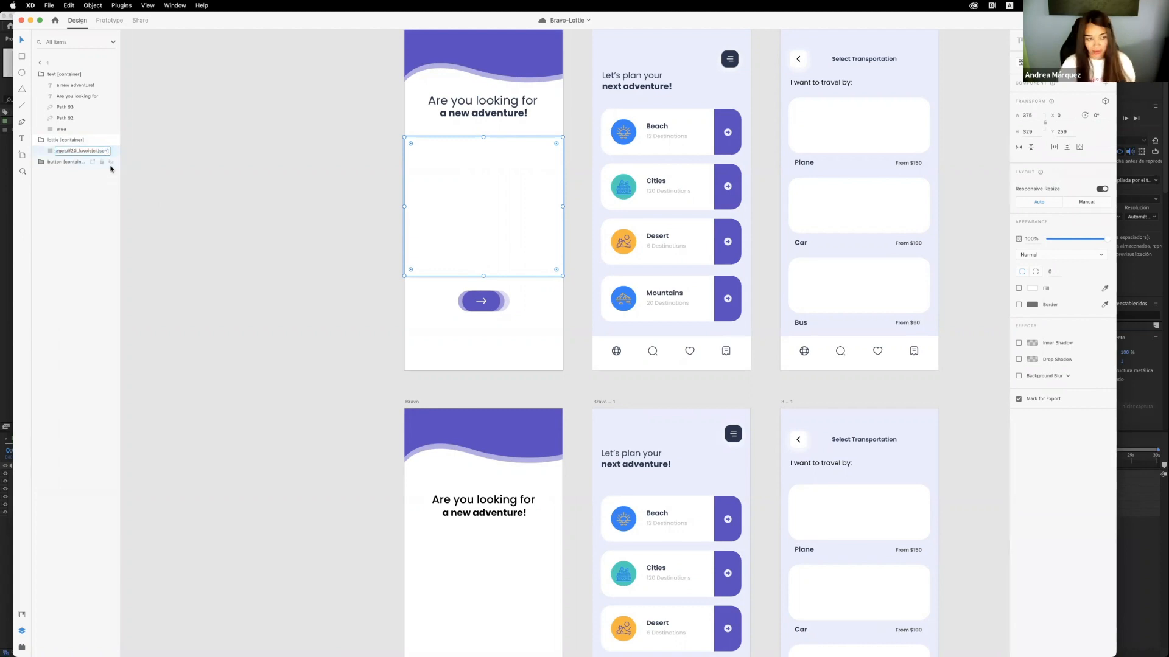
pyautogui.press('Return')
# - Deselect the layer and update the Bravo-Lottie project through the Bravo Studio plugin
pyautogui.click(209, 209)
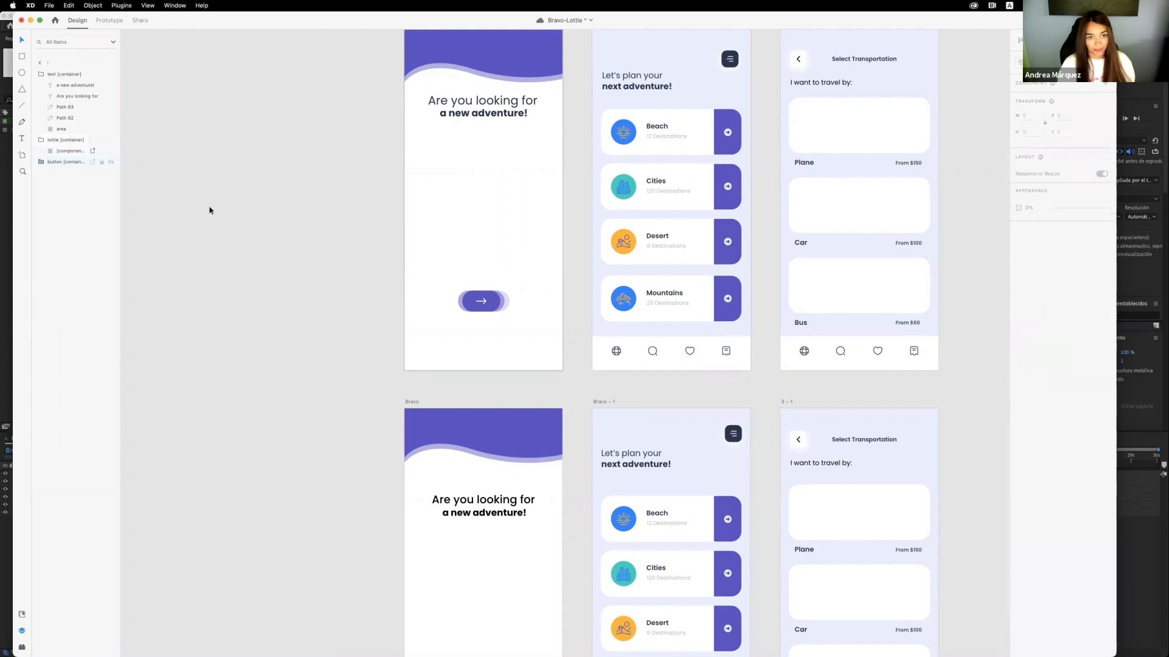
pyautogui.scroll(1, 208, 209)
pyautogui.click(21, 647)
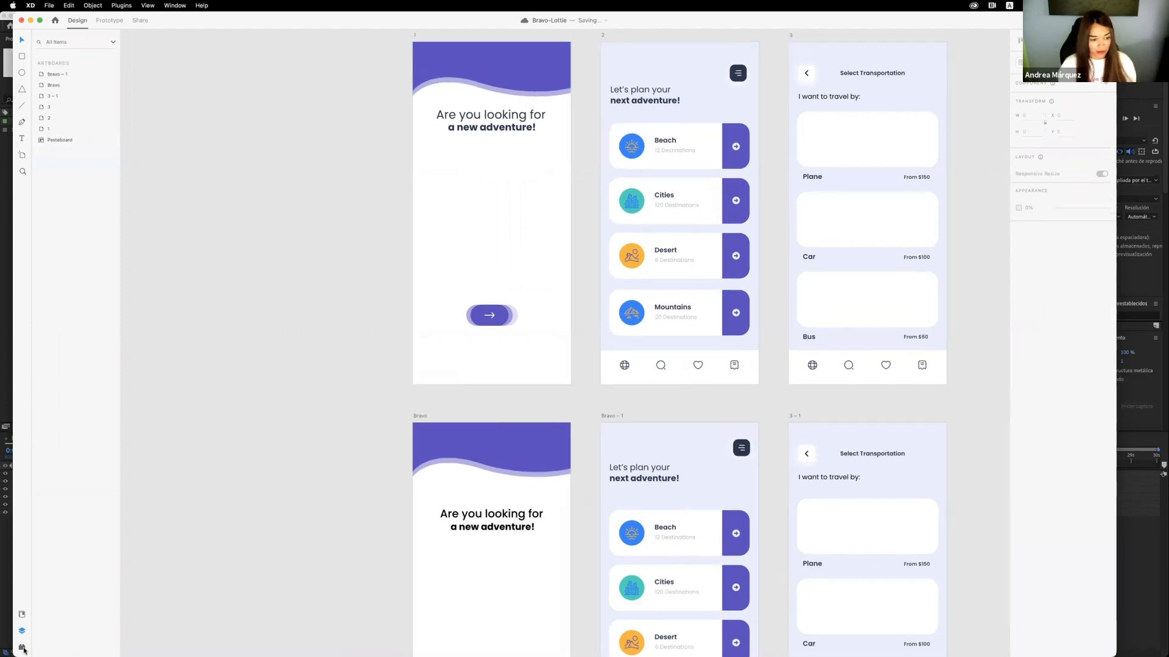
pyautogui.click(61, 136)
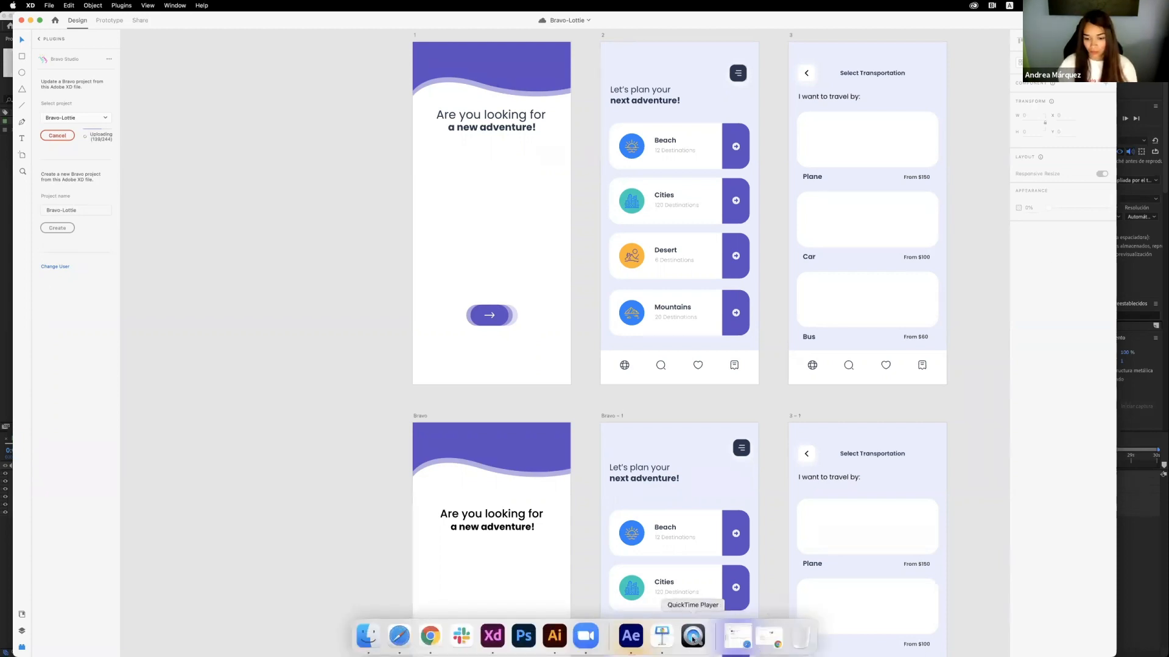
pyautogui.click(692, 636)
pyautogui.scroll(-1, 724, 501)
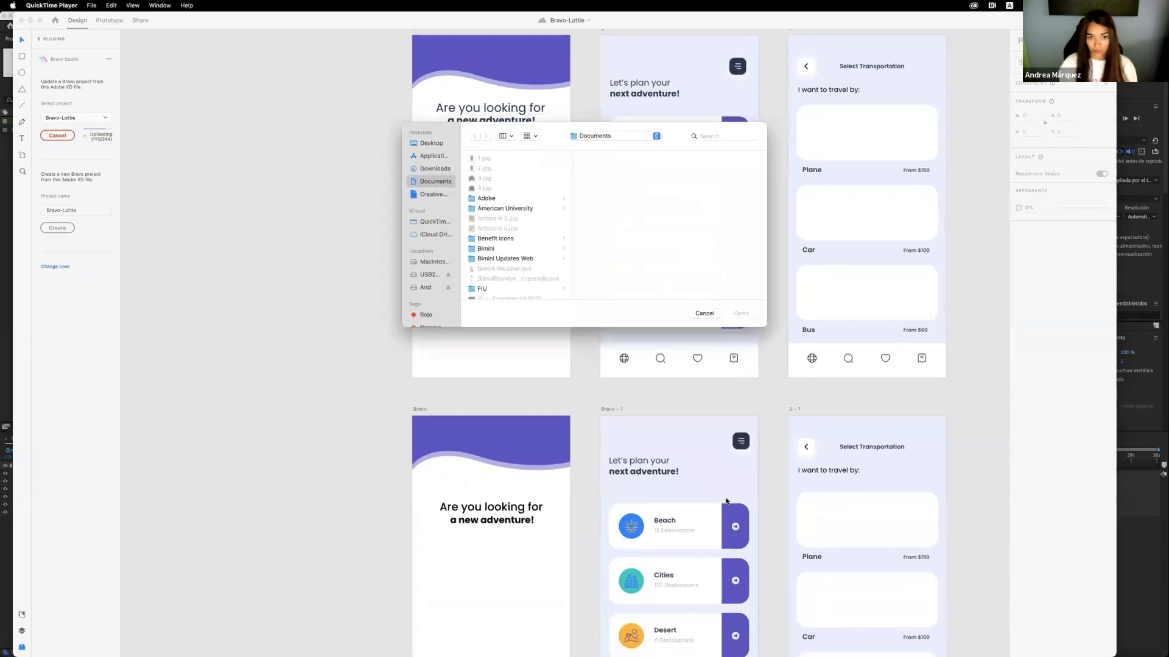
pyautogui.click(703, 314)
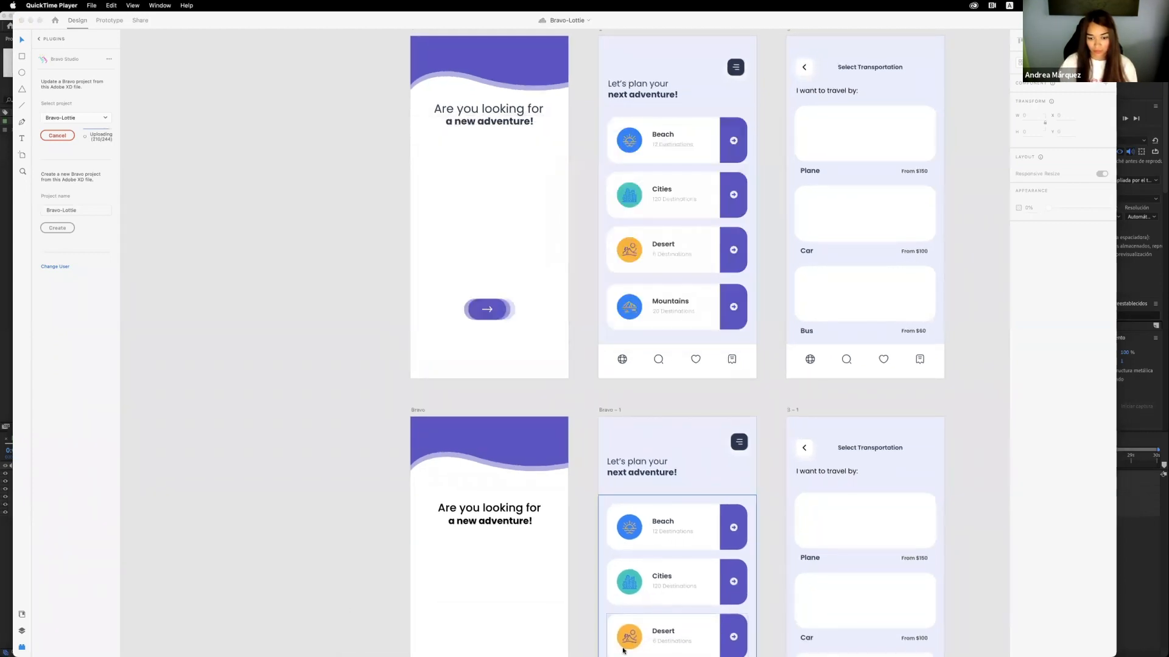
# - Open a new movie recording in QuickTime Player to preview the app running on the phone
pyautogui.click(692, 635)
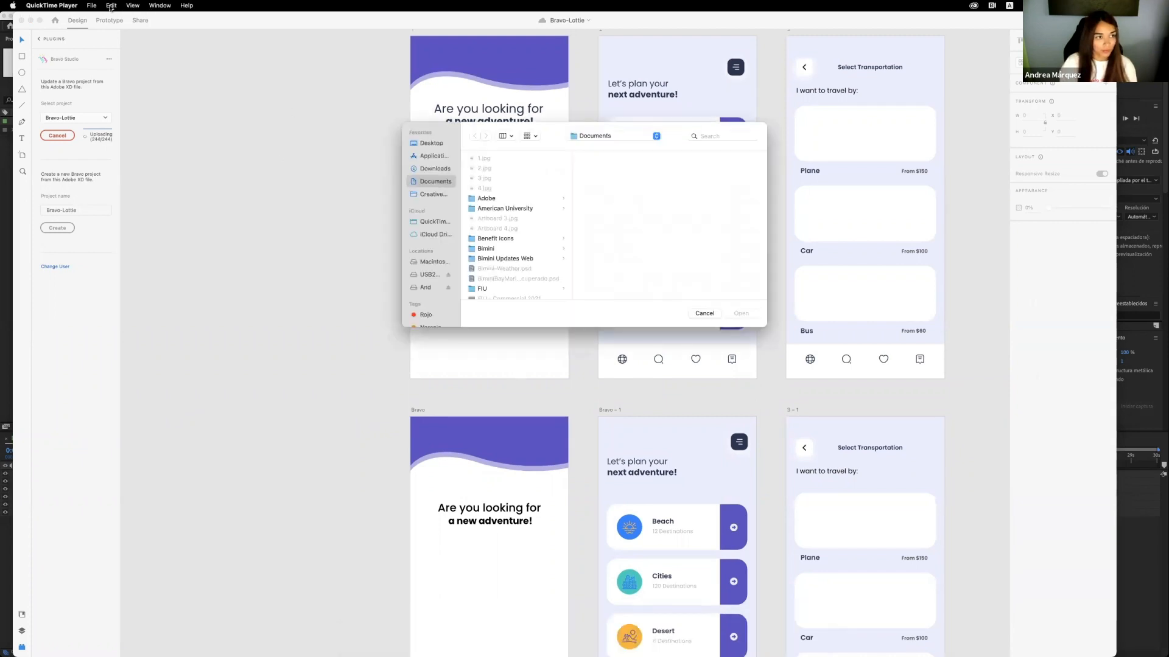
pyautogui.click(132, 6)
pyautogui.moveTo(92, 5)
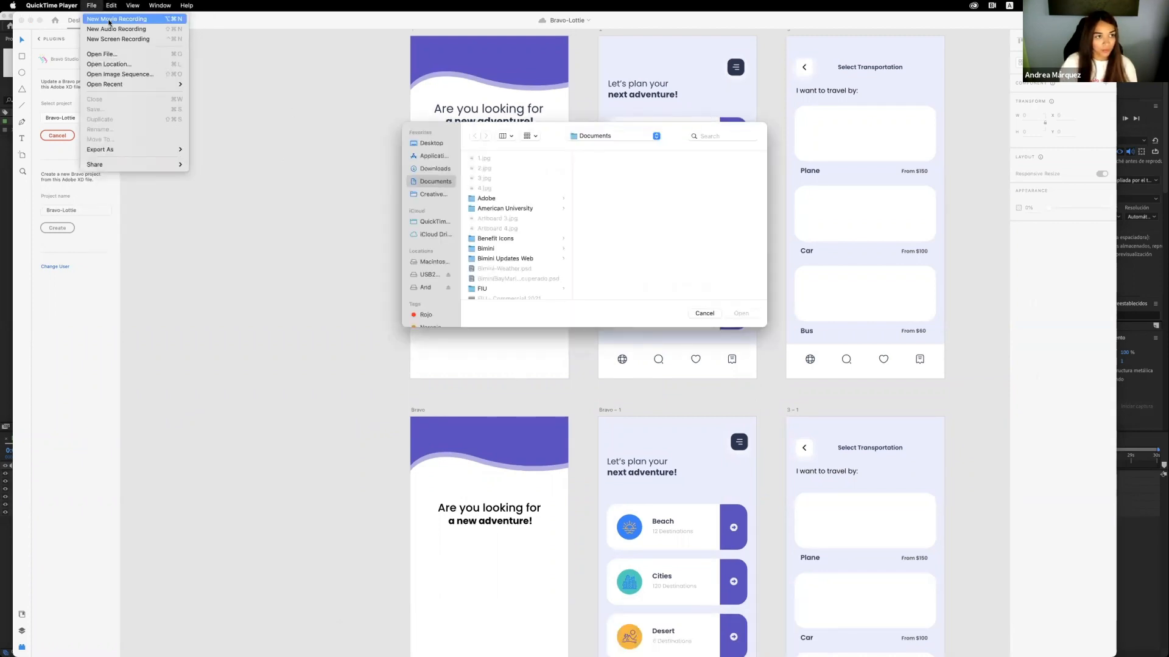
pyautogui.click(115, 18)
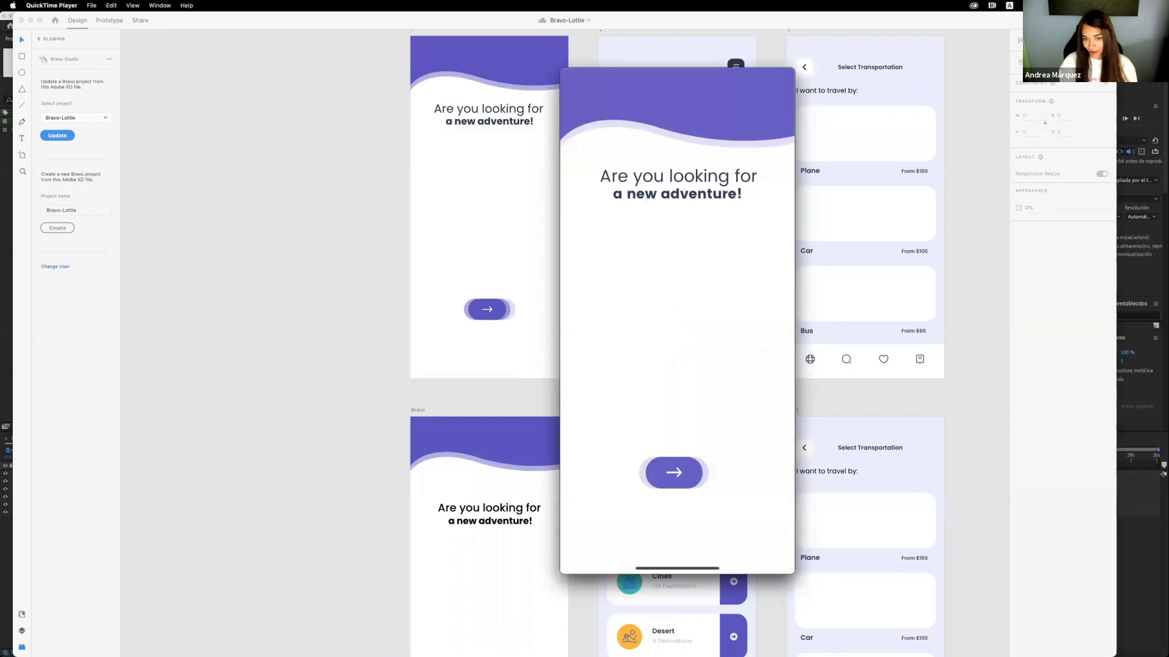
# - Look over the Bravo-Lottie project's screens in Bravo Studio in Safari, minimize the browser, and close the phone preview recording
pyautogui.moveTo(741, 558)
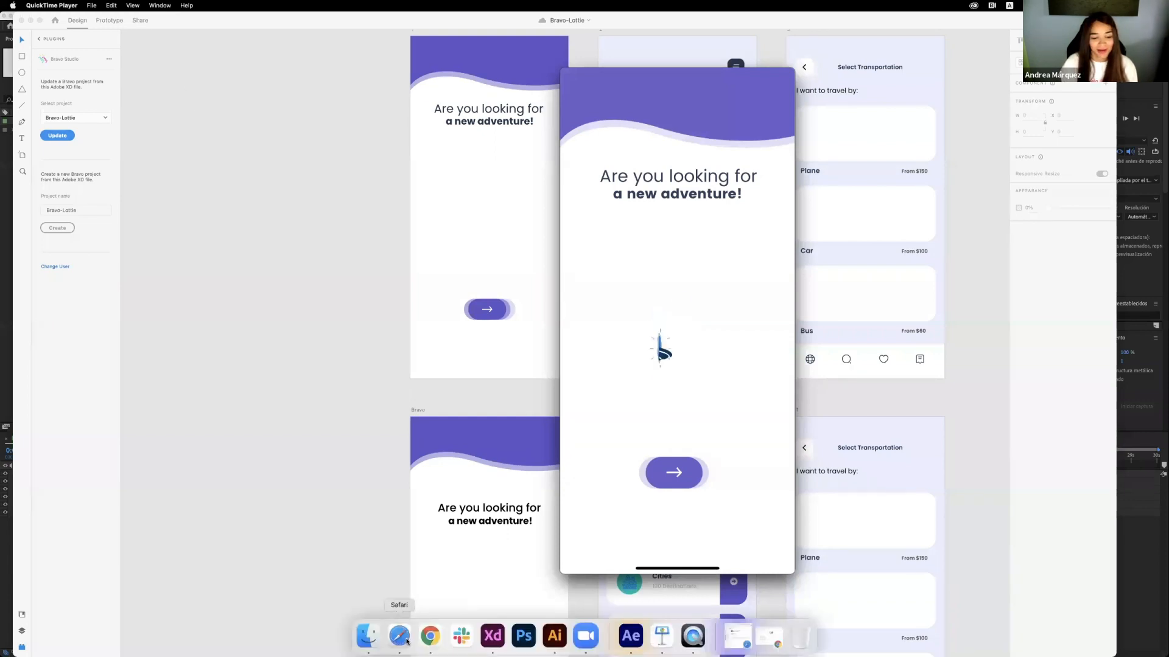
pyautogui.click(407, 642)
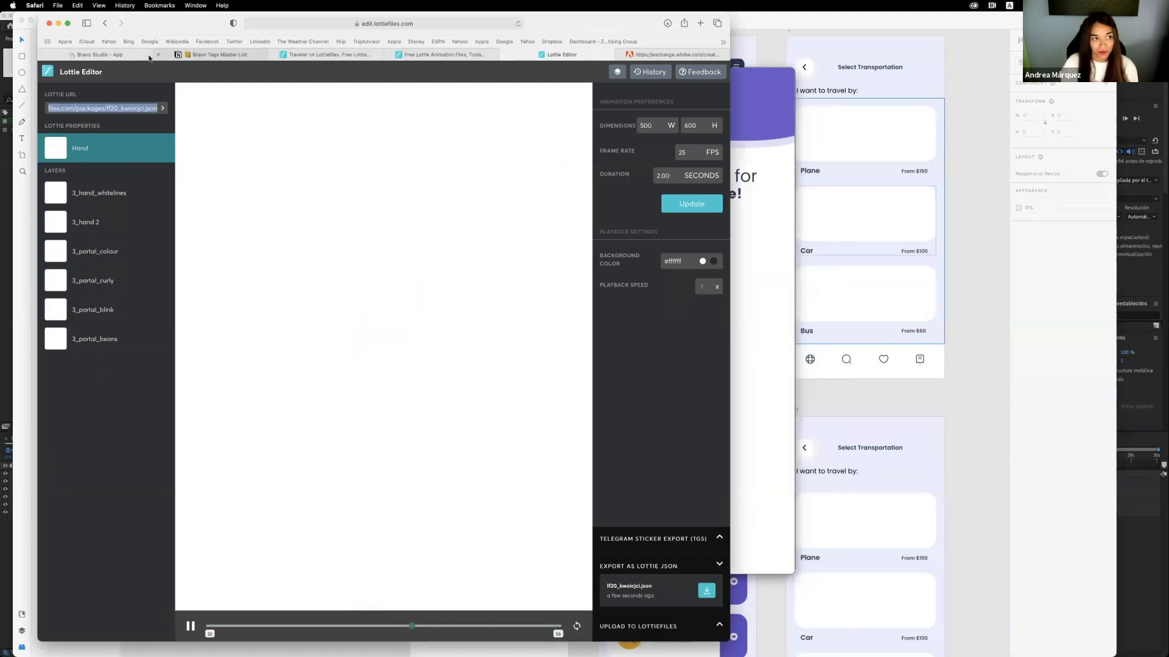
pyautogui.click(103, 54)
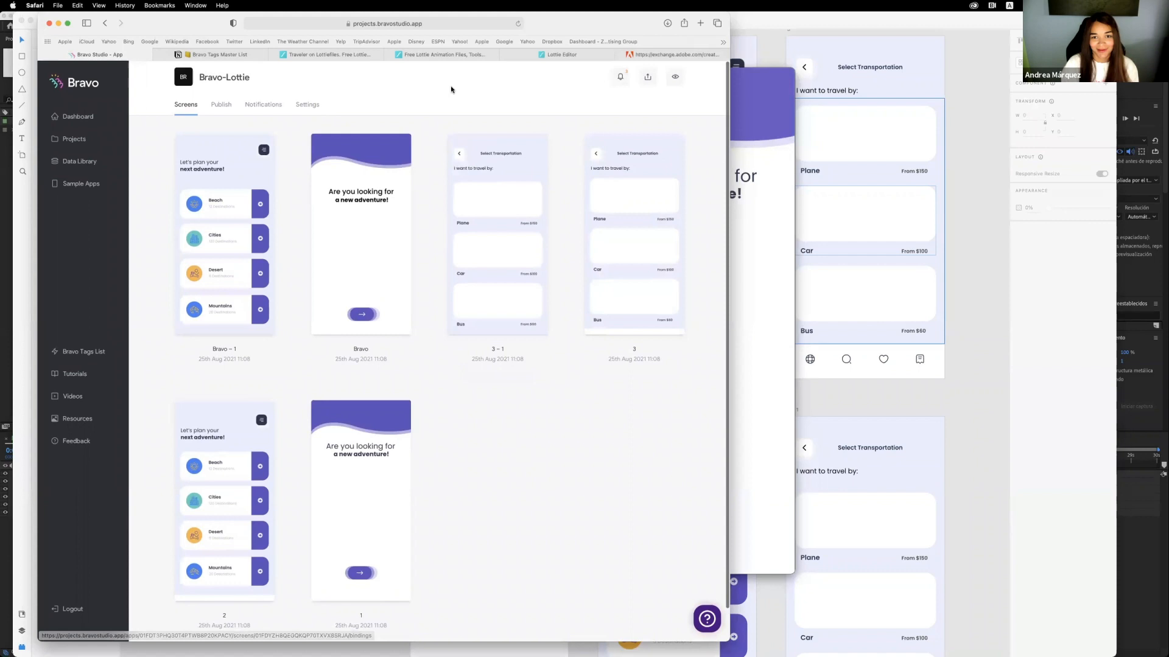
pyautogui.click(59, 23)
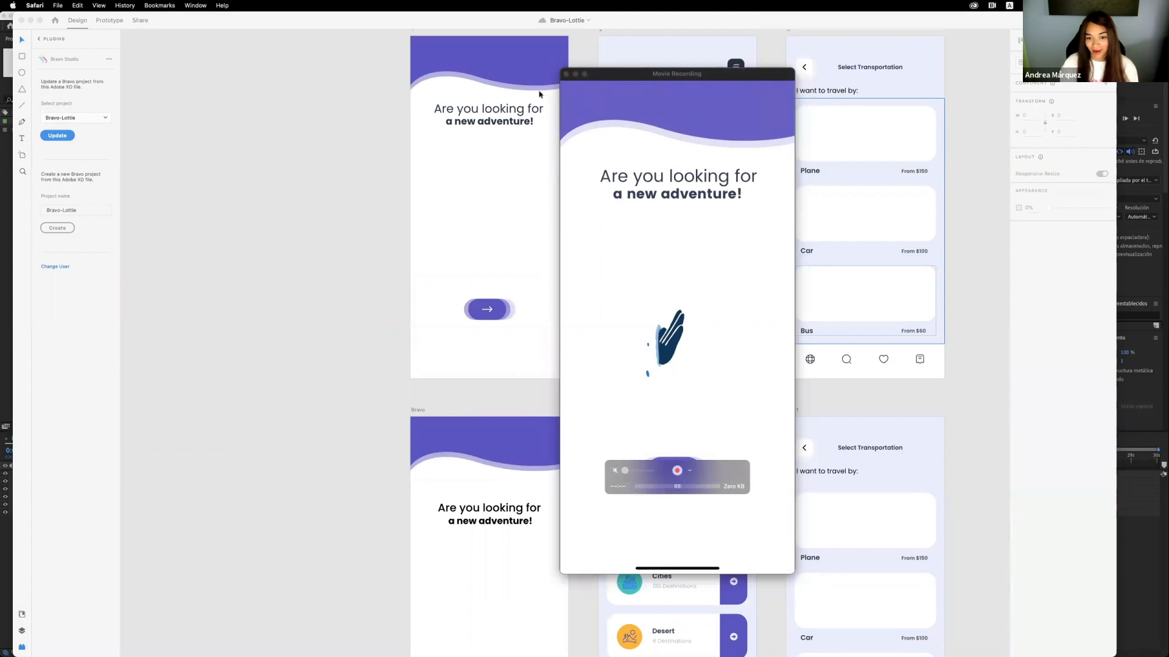
pyautogui.click(565, 74)
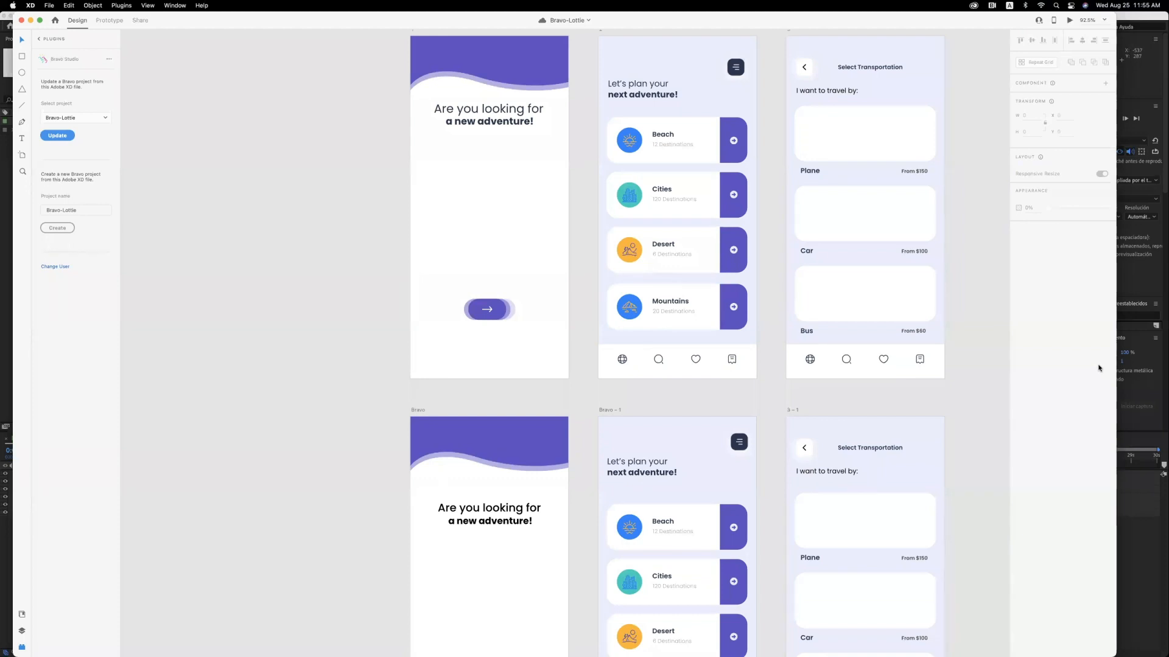
pyautogui.press('XF86AudioRaiseVolume')
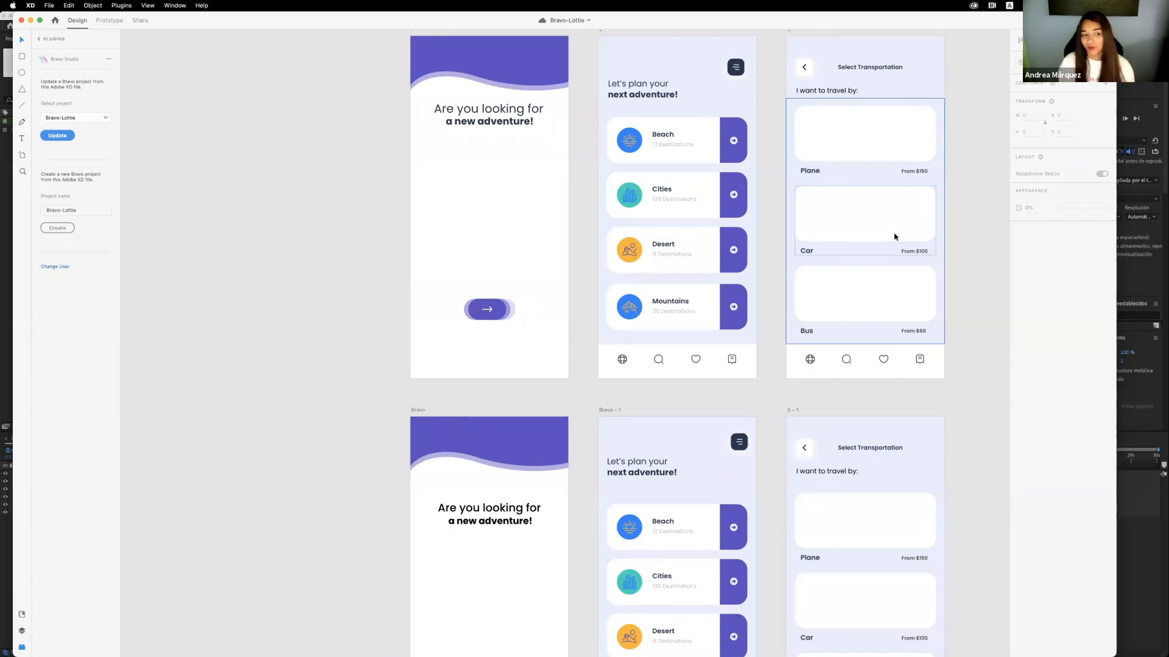
pyautogui.click(21, 633)
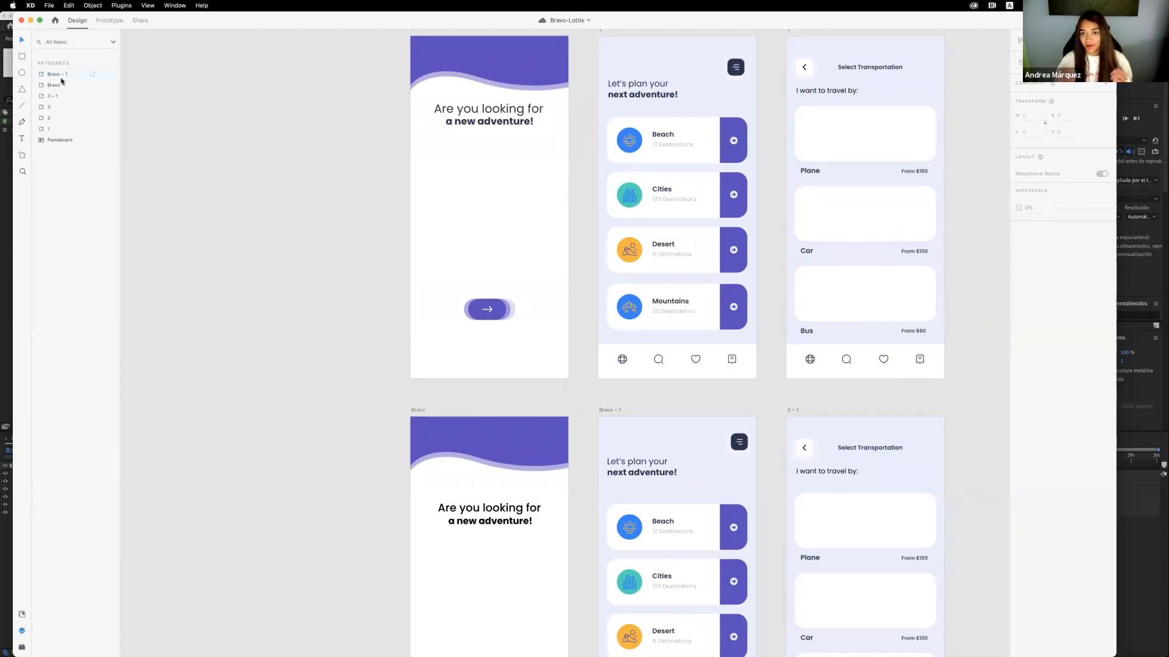
# - Switch to the Bravo-Lottie project in Safari and examine its Android and iOS publishing options
pyautogui.click(388, 636)
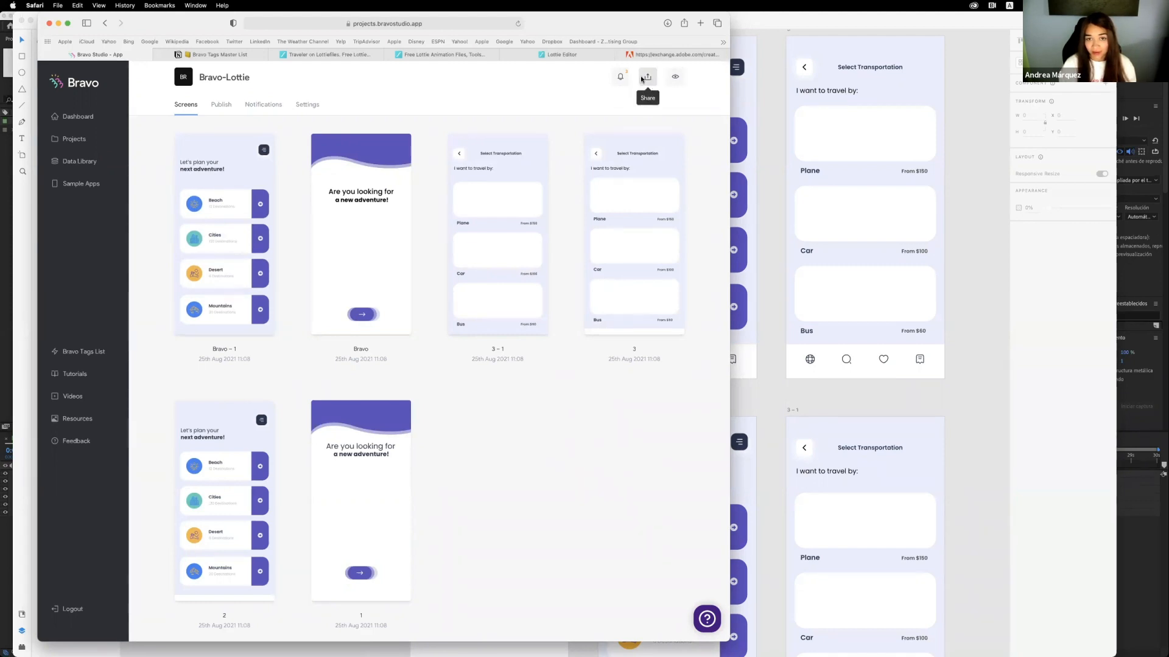
pyautogui.click(222, 105)
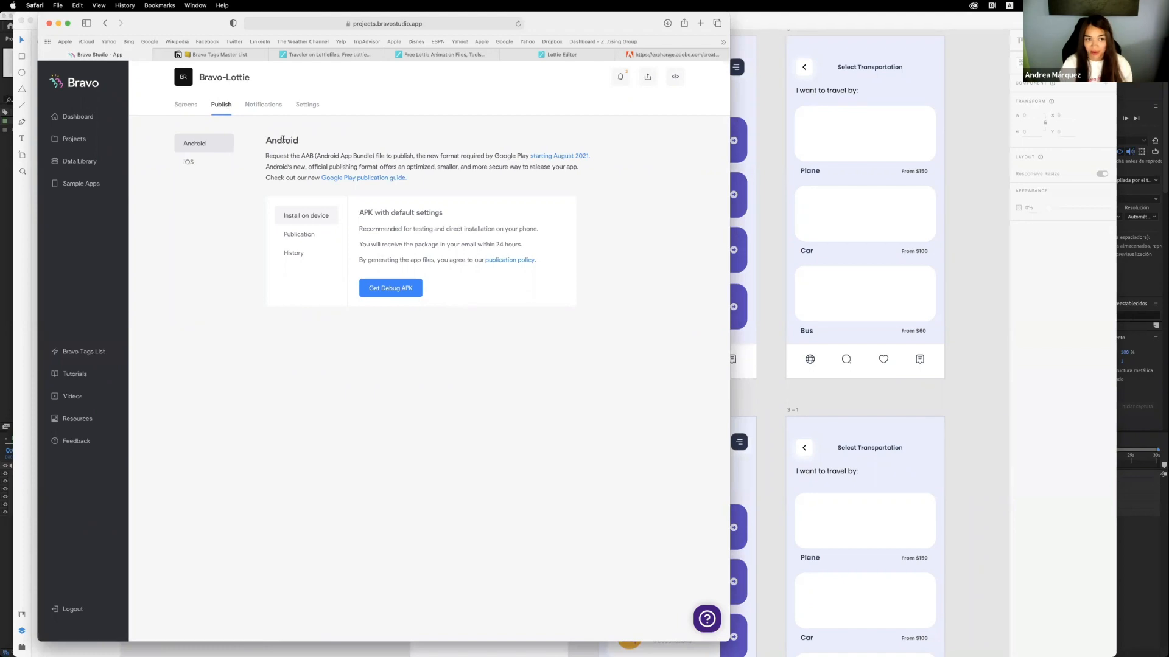
pyautogui.click(205, 163)
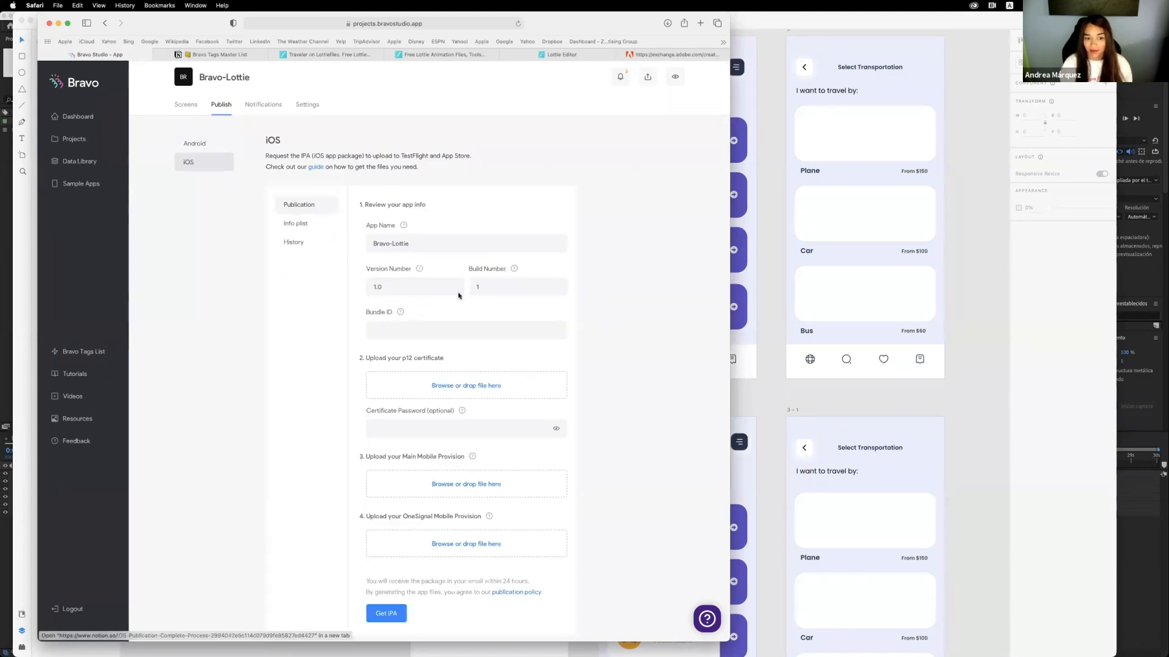
pyautogui.scroll(-2, 463, 365)
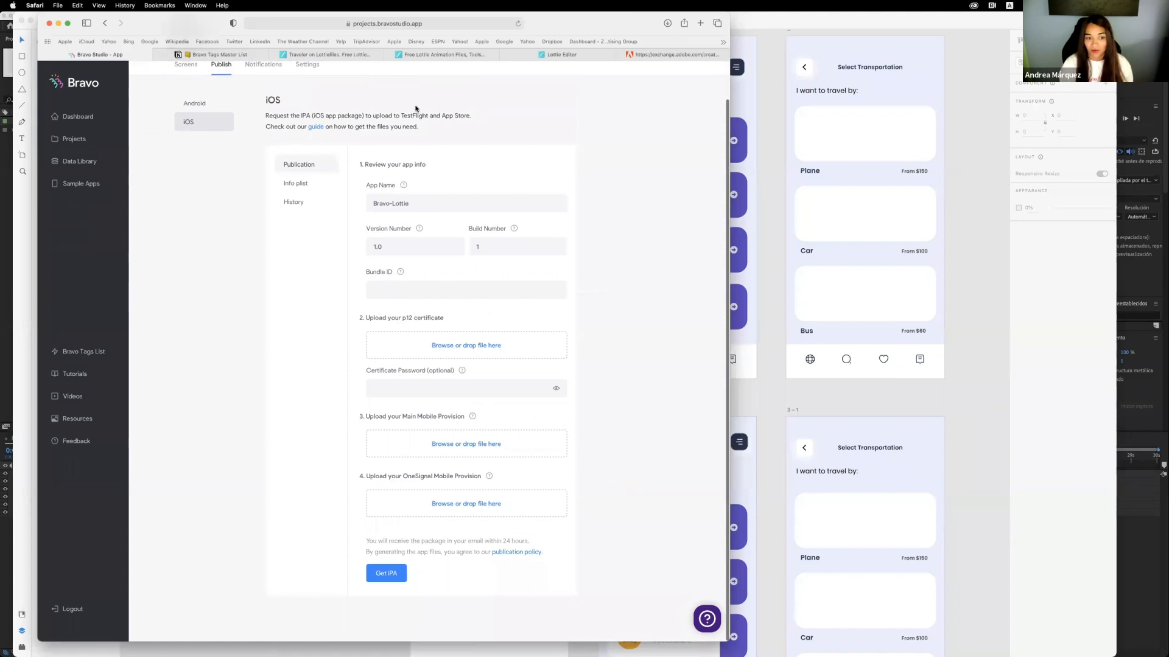
pyautogui.scroll(2, 429, 167)
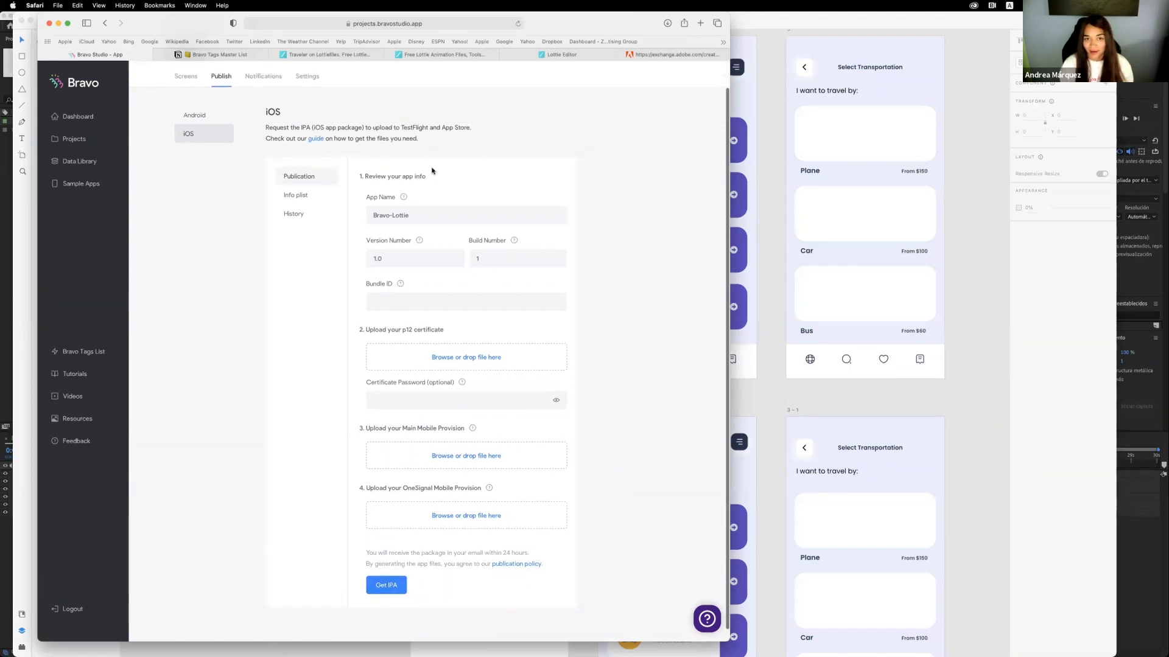
# - Check the Bravo-Lottie project's import notifications and switch back to Adobe XD
pyautogui.click(620, 78)
pyautogui.click(620, 77)
pyautogui.click(620, 77)
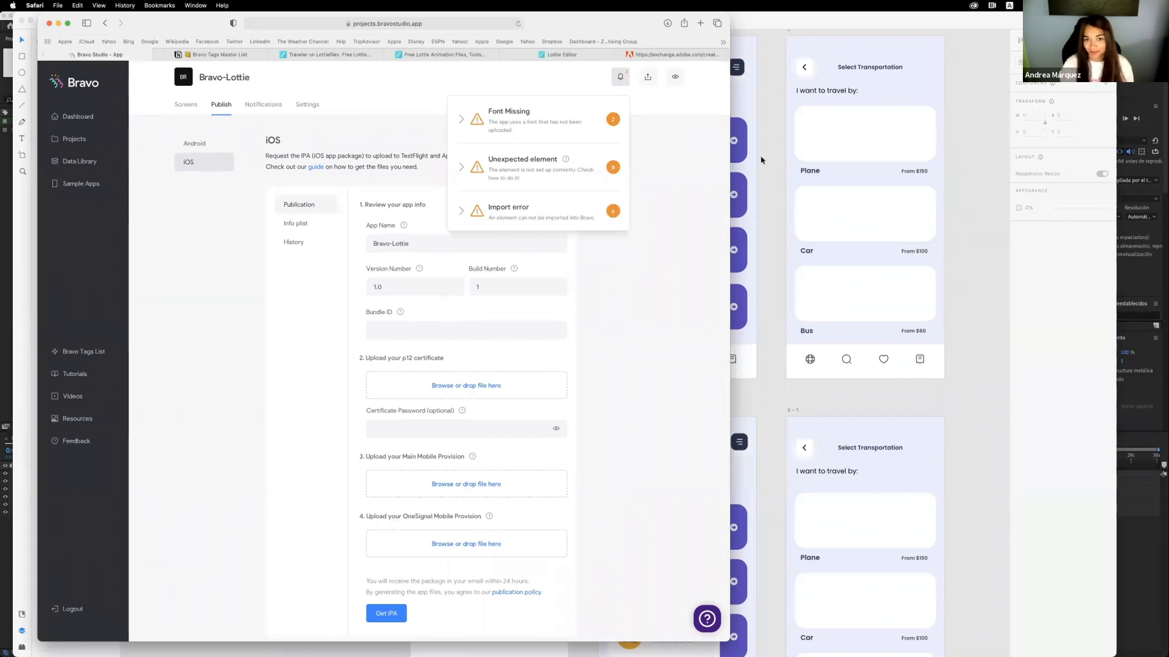
pyautogui.click(766, 134)
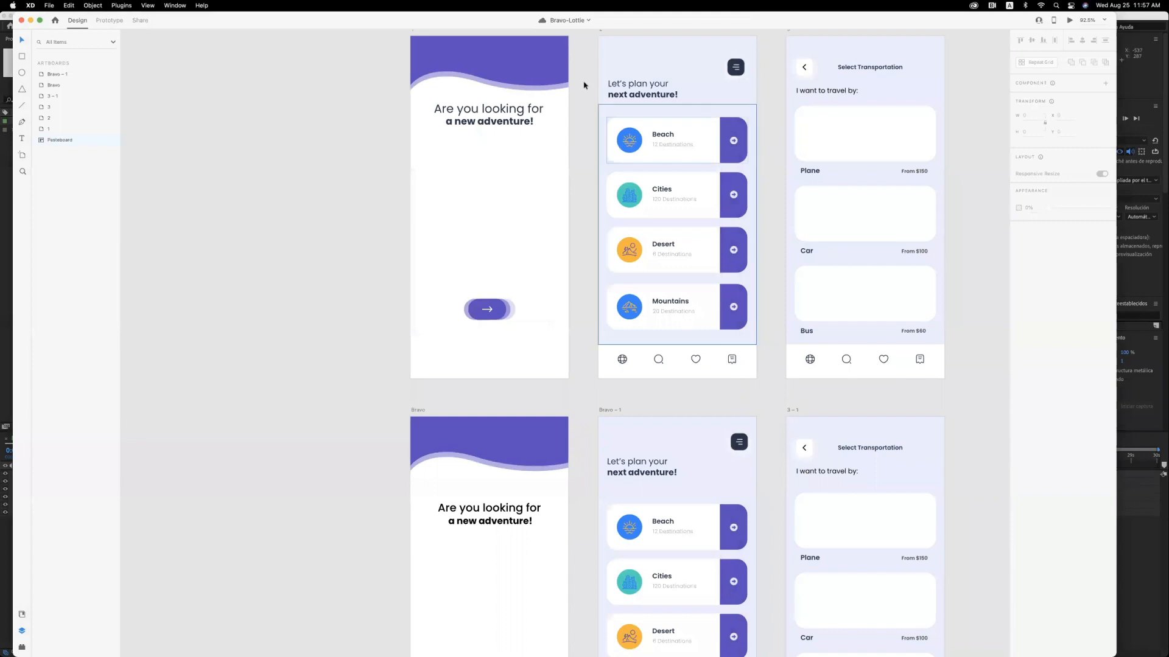